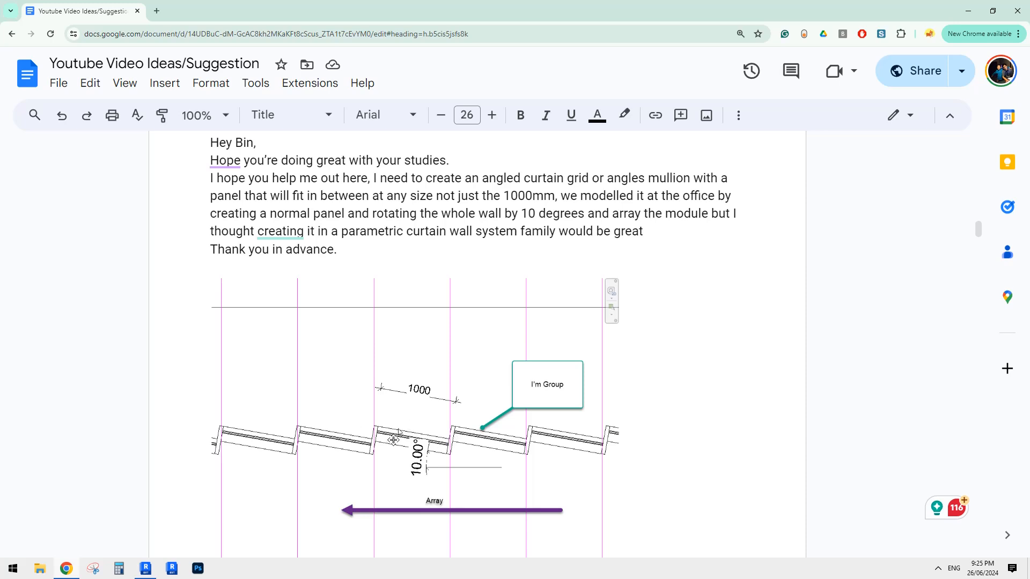
# - Review the angled curtain panel request, switch to Revit and open project 20240625 in the default 3D view
pyautogui.scroll(-12, 393, 440)
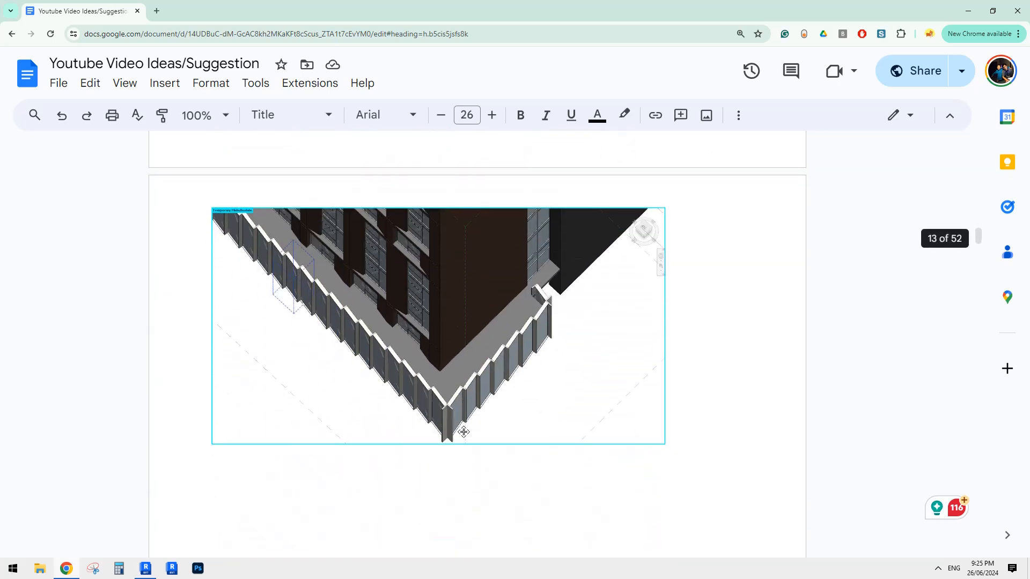
pyautogui.scroll(8, 483, 389)
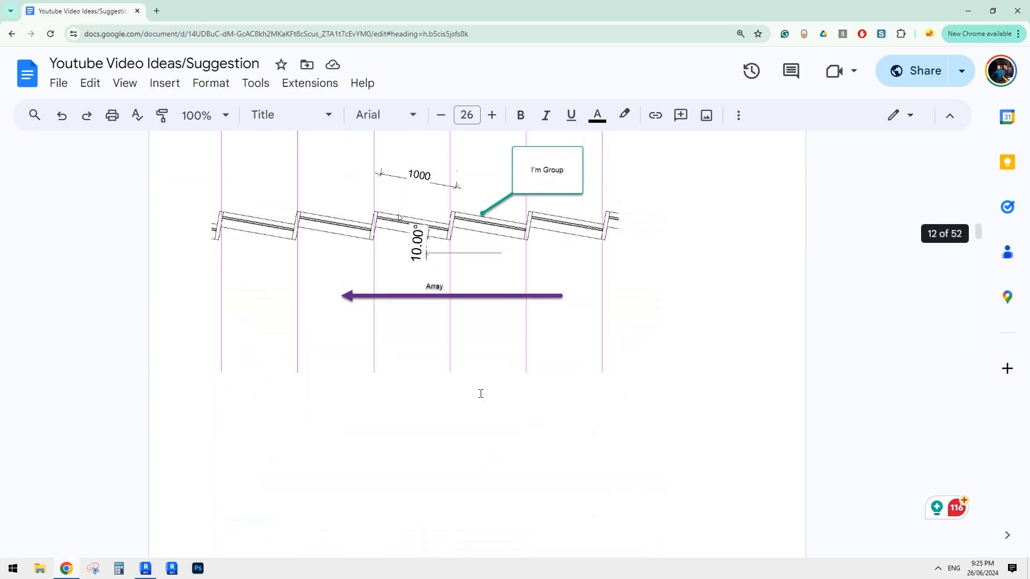
pyautogui.click(145, 568)
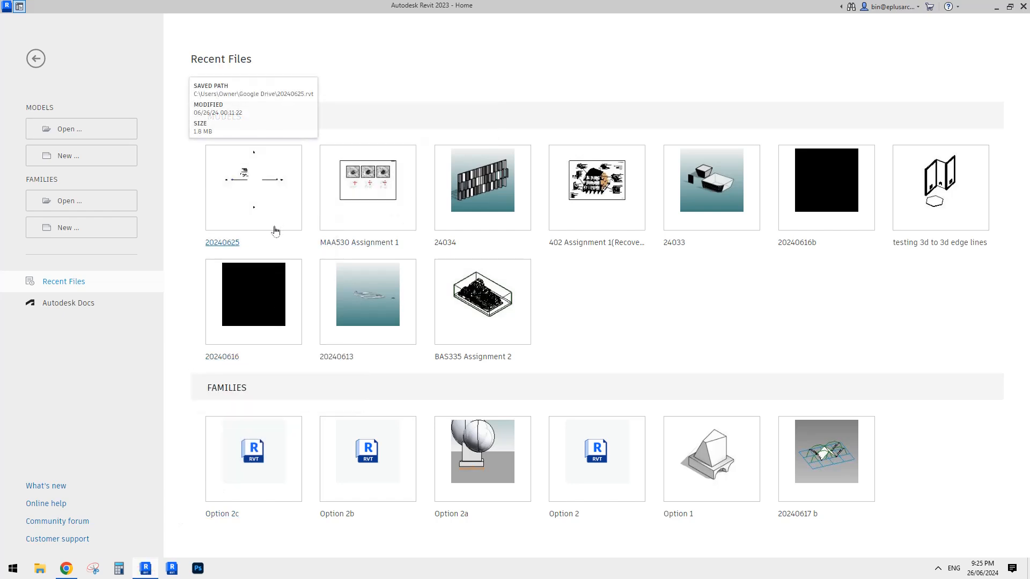
pyautogui.click(264, 188)
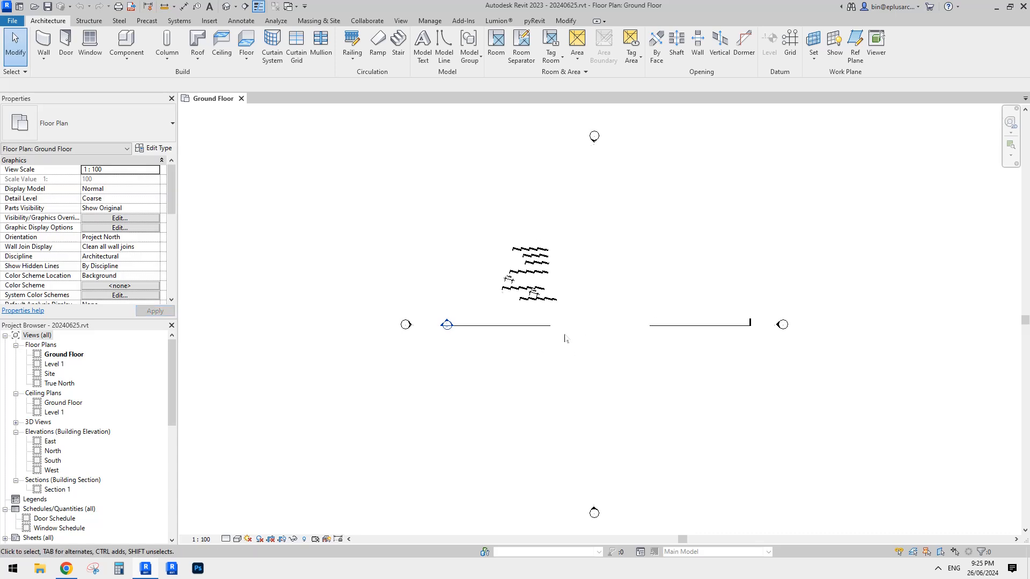
pyautogui.click(226, 6)
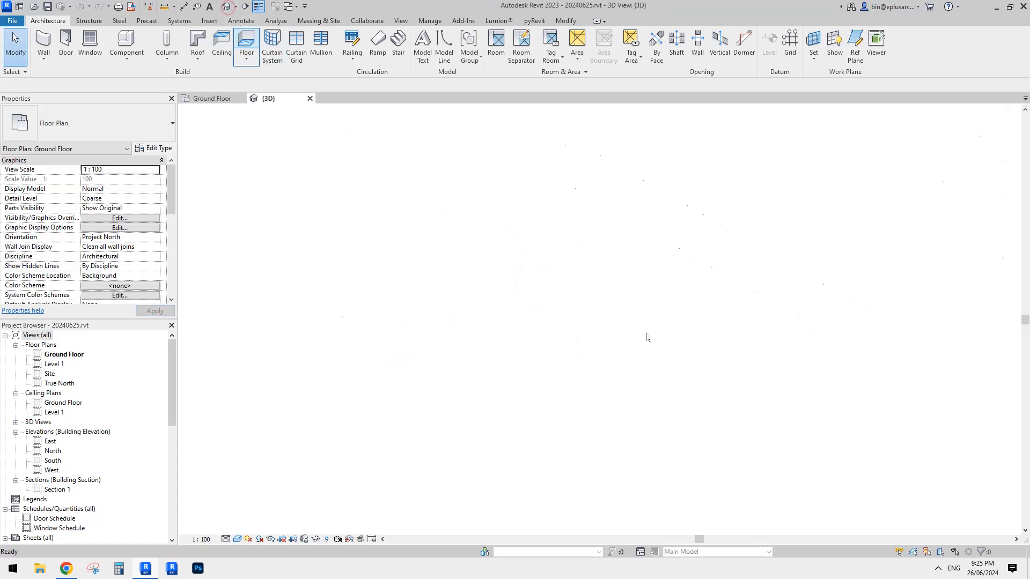
pyautogui.scroll(6, 571, 262)
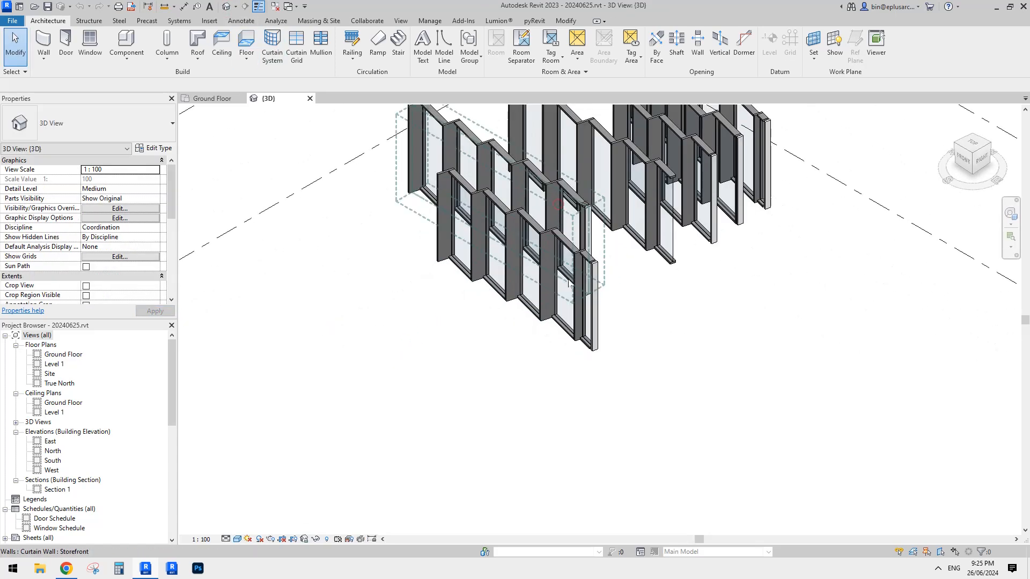
# - Create a similar Storefront curtain wall about 6200 mm long in the open area beside the existing stepped walls
pyautogui.click(569, 284)
pyautogui.keyDown('shift'); pyautogui.moveTo(570, 284); pyautogui.dragTo(475, 241, button='middle'); pyautogui.keyUp('shift')
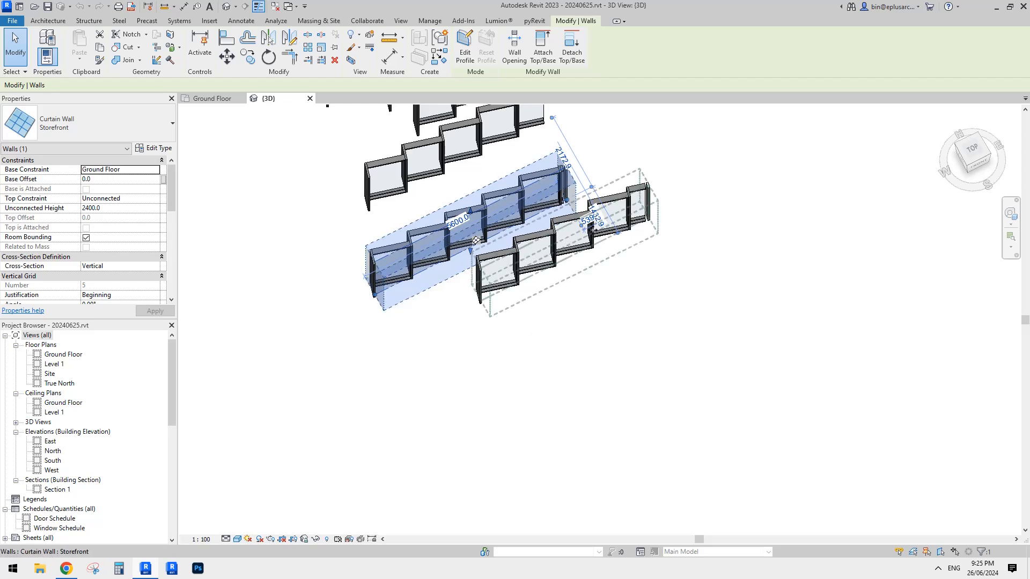
pyautogui.moveTo(623, 245); pyautogui.dragTo(593, 284, button='middle')
pyautogui.click(566, 397)
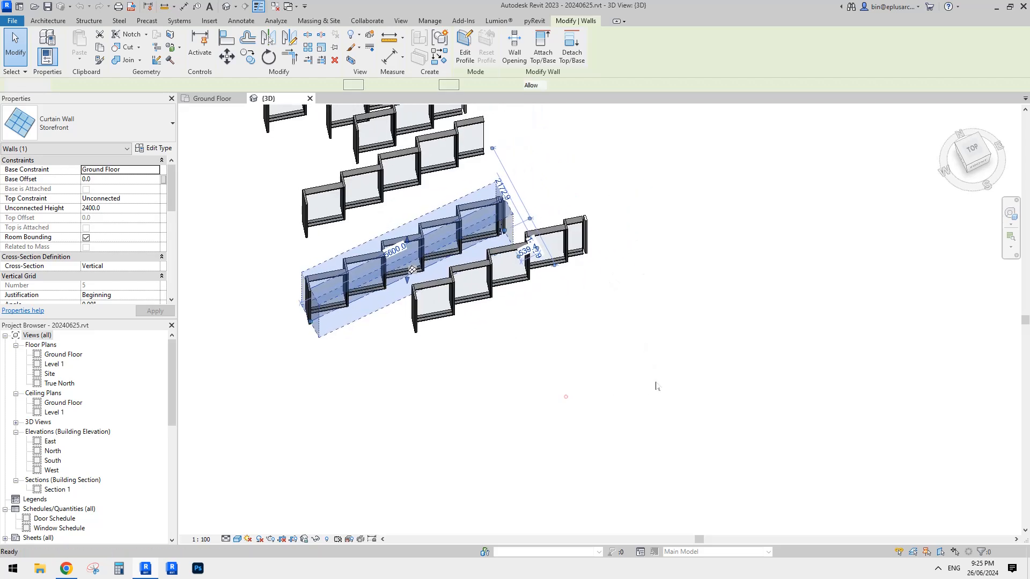
pyautogui.press('c')
pyautogui.press('s')
pyautogui.click(547, 366)
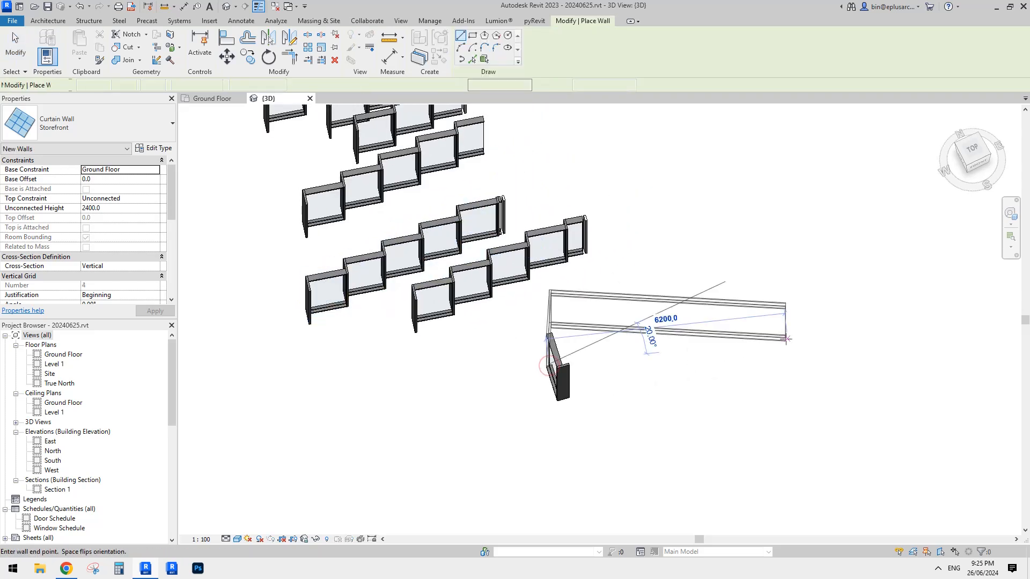
pyautogui.click(786, 338)
pyautogui.press('Escape')
pyautogui.press('Escape')
pyautogui.scroll(3, 651, 351)
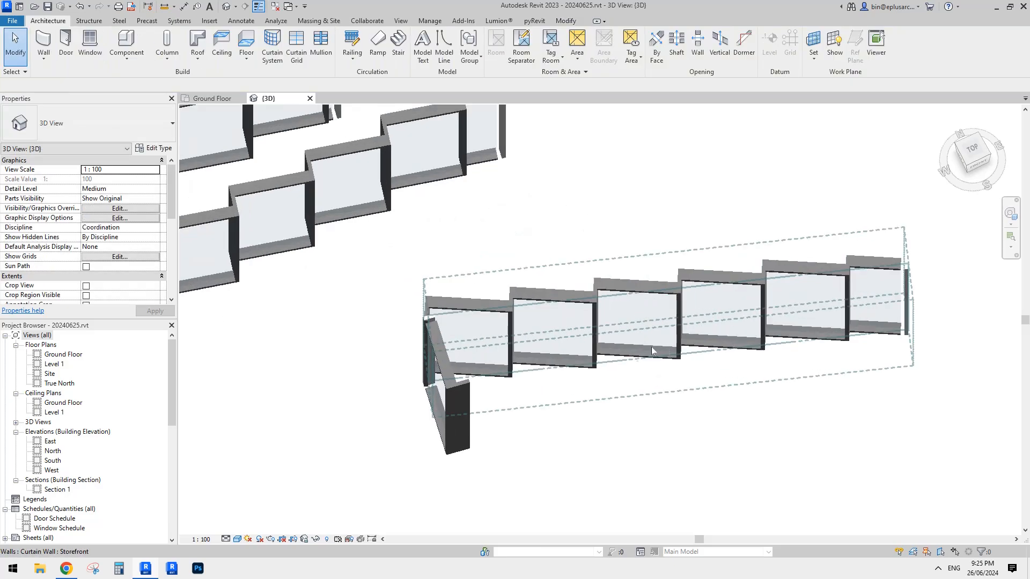
# - Delete the stray angled piece at the start of the new curtain wall and inspect the remaining wall
pyautogui.click(457, 405)
pyautogui.press('Delete')
pyautogui.keyDown('shift'); pyautogui.moveTo(523, 398); pyautogui.dragTo(546, 370, button='middle'); pyautogui.keyUp('shift')
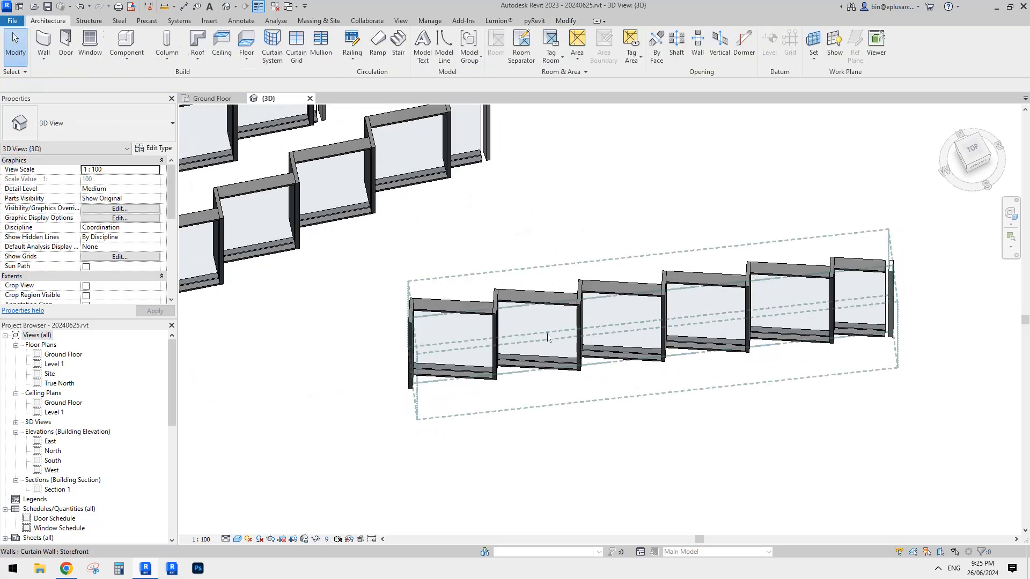
pyautogui.click(548, 337)
pyautogui.keyDown('shift'); pyautogui.moveTo(617, 330); pyautogui.dragTo(673, 360, button='middle'); pyautogui.keyUp('shift')
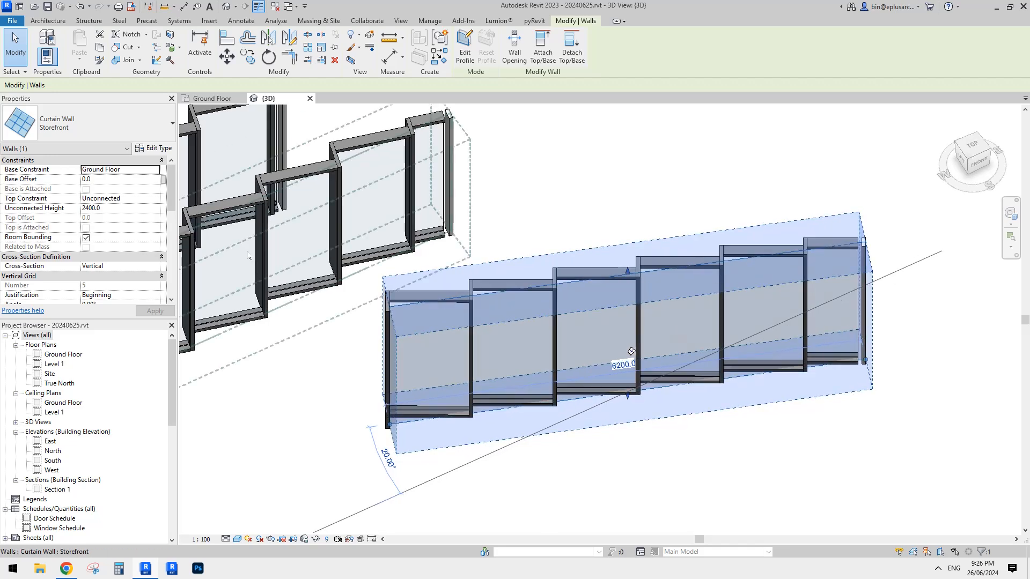
pyautogui.press('Escape')
# - Set the angle parameter a of the new wall's second curtain panel to 15 degrees
pyautogui.click(507, 289)
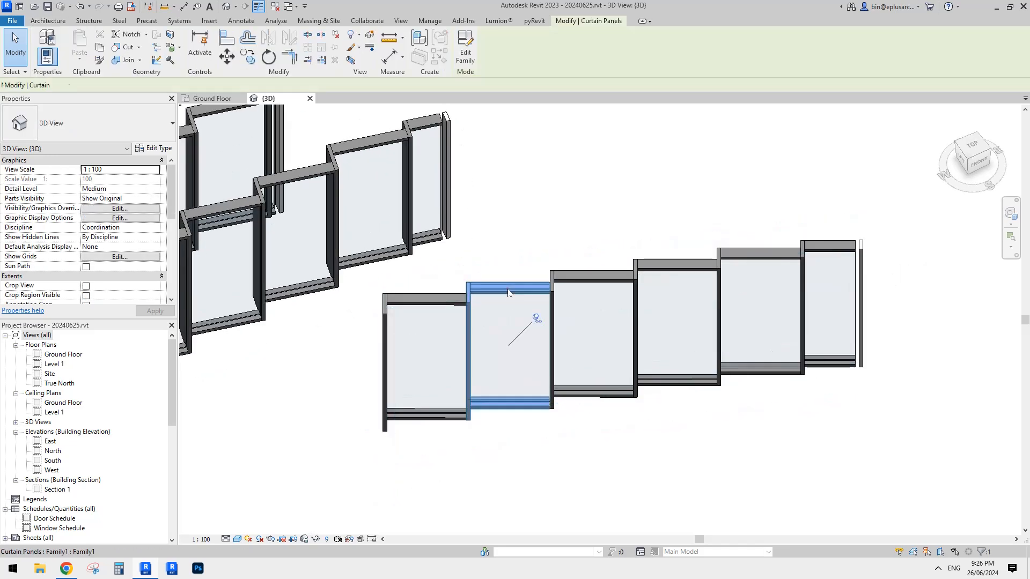
pyautogui.scroll(4, 536, 333)
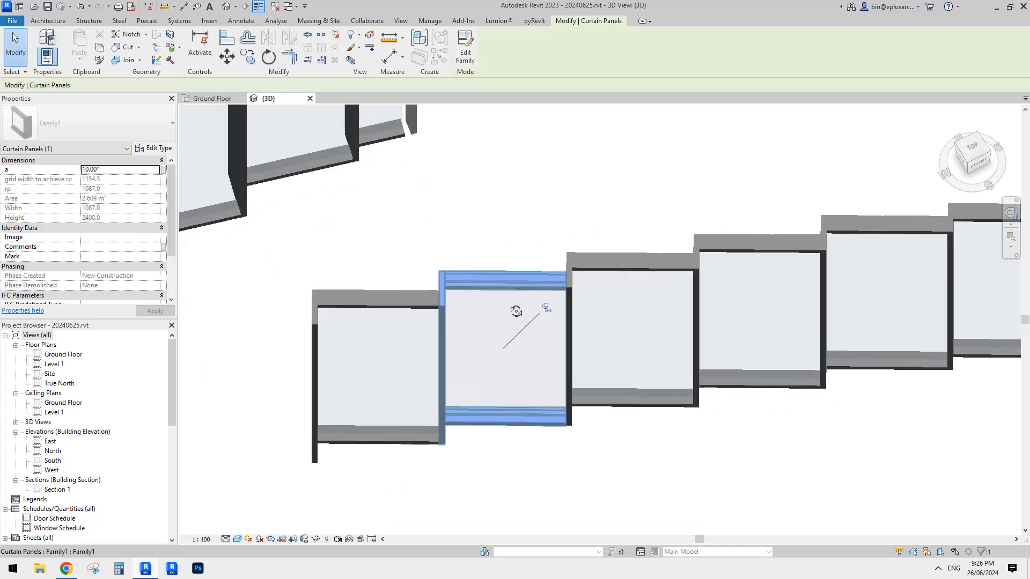
pyautogui.click(116, 169)
pyautogui.write('15')
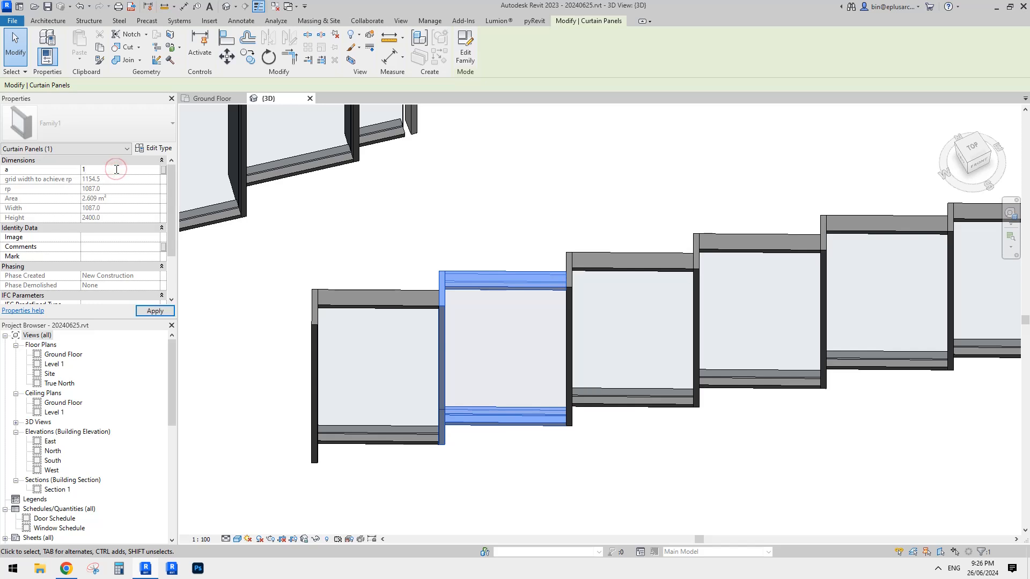
pyautogui.press('Return')
pyautogui.moveTo(542, 264)
pyautogui.keyDown('shift'); pyautogui.mouseDown(button='middle')
pyautogui.moveTo(455, 299)
pyautogui.moveTo(558, 272)
pyautogui.mouseUp(button='middle'); pyautogui.keyUp('shift')
# - Select all instances of the angled curtain panel and set their angle parameter a to 20 degrees
pyautogui.press('s')
pyautogui.press('a')
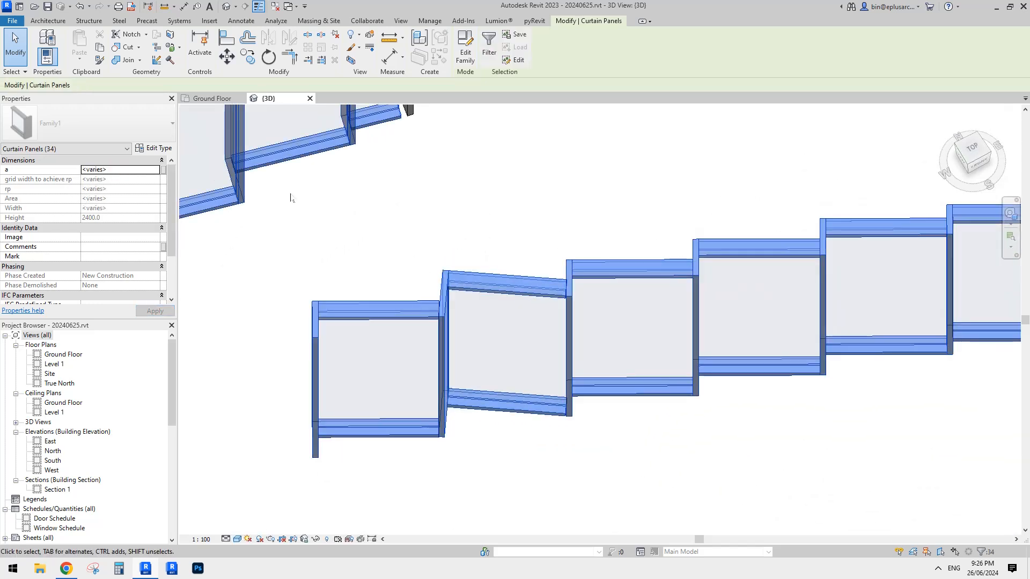
pyautogui.click(128, 169)
pyautogui.write('20')
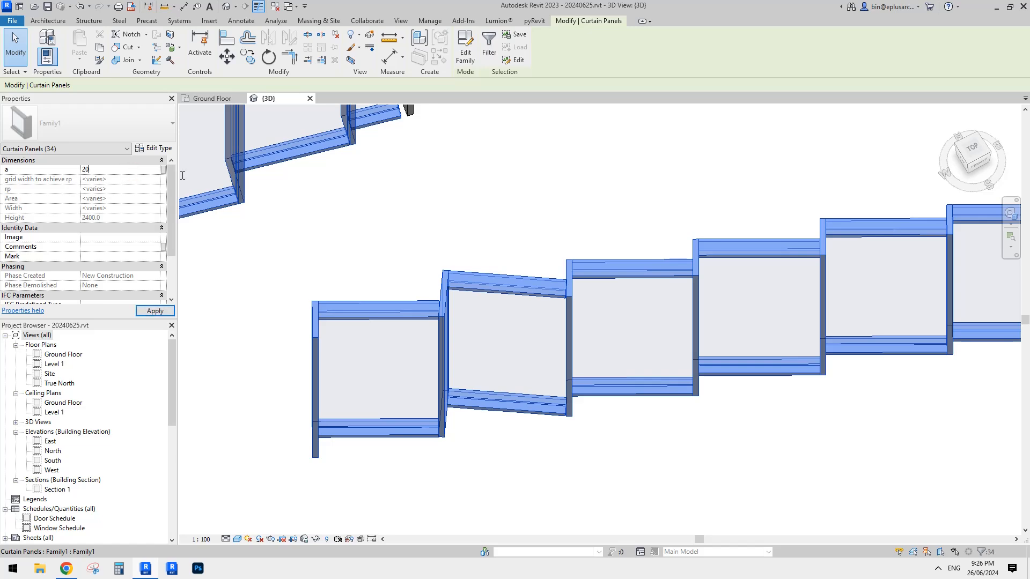
pyautogui.click(589, 217)
pyautogui.scroll(-2, 589, 217)
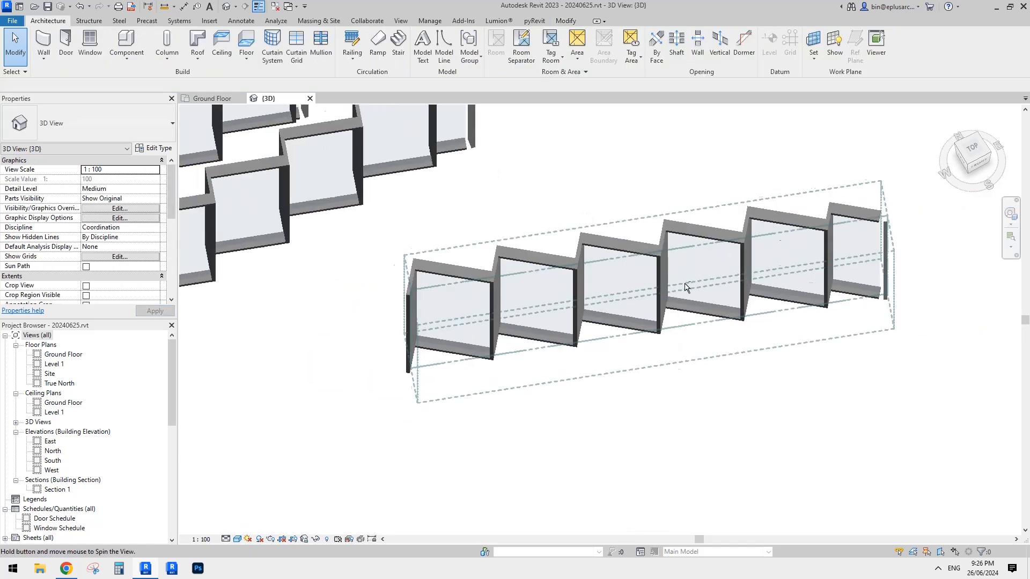
pyautogui.keyDown('shift'); pyautogui.moveTo(685, 287); pyautogui.dragTo(656, 262, button='middle'); pyautogui.keyUp('shift')
# - Set the vertical grid spacing of the Storefront curtain wall type to 1500
pyautogui.click(636, 258)
pyautogui.click(155, 148)
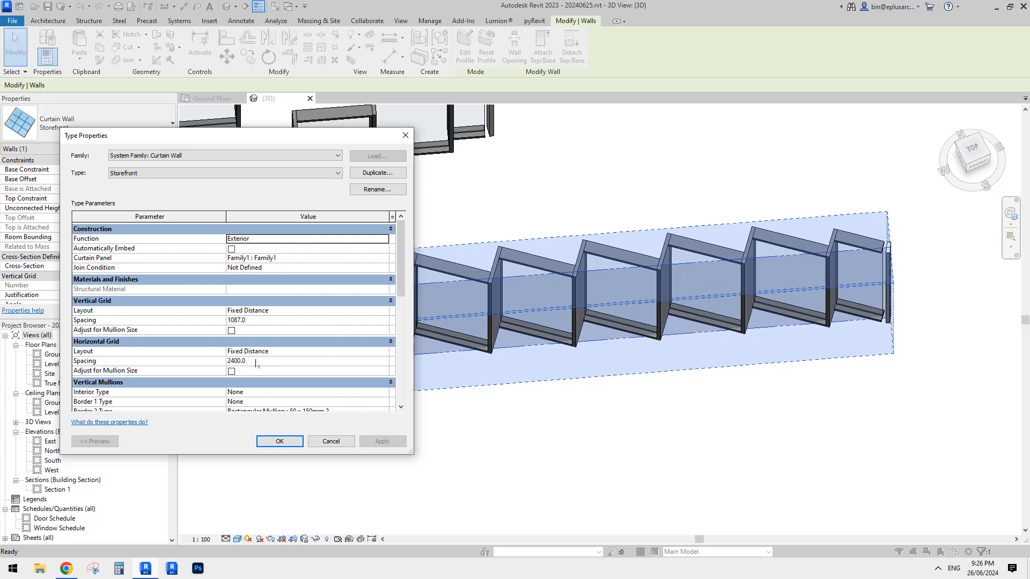
pyautogui.scroll(-1, 375, 298)
pyautogui.click(258, 302)
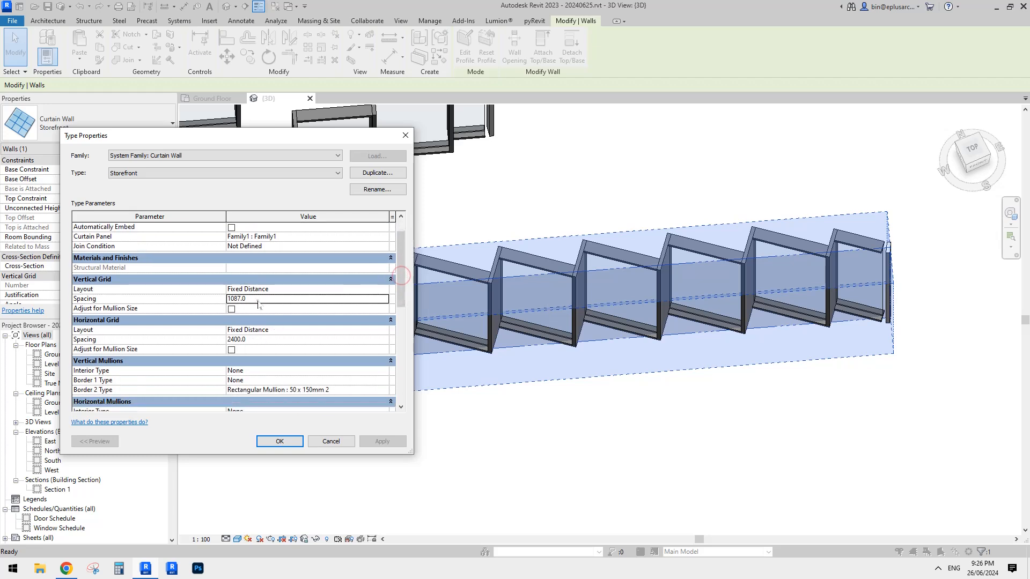
pyautogui.write('15')
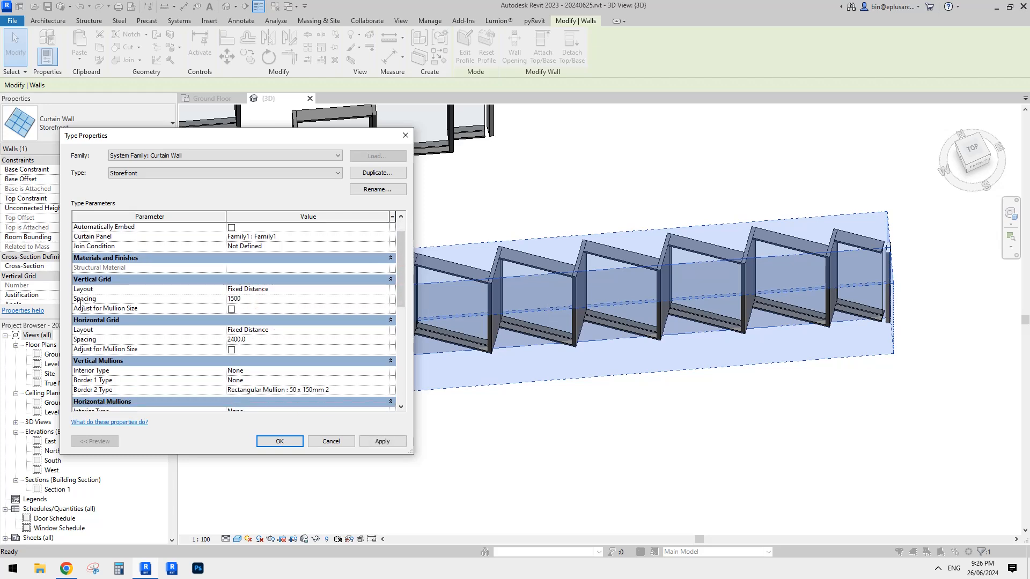
pyautogui.click(279, 441)
pyautogui.click(643, 403)
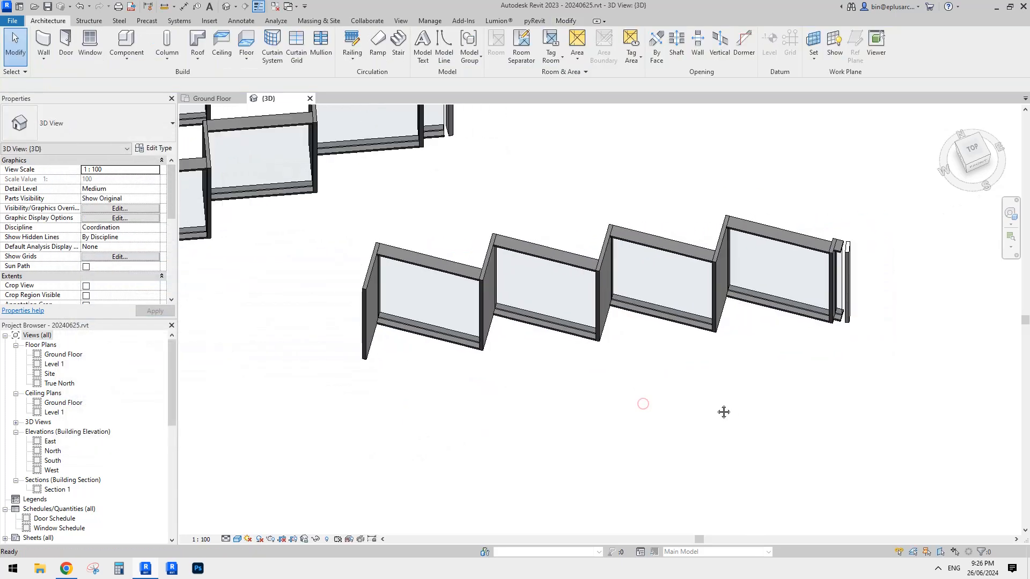
# - Examine the angled panels and the end of the new curtain wall from different viewing angles
pyautogui.moveTo(726, 404); pyautogui.dragTo(680, 393, button='middle')
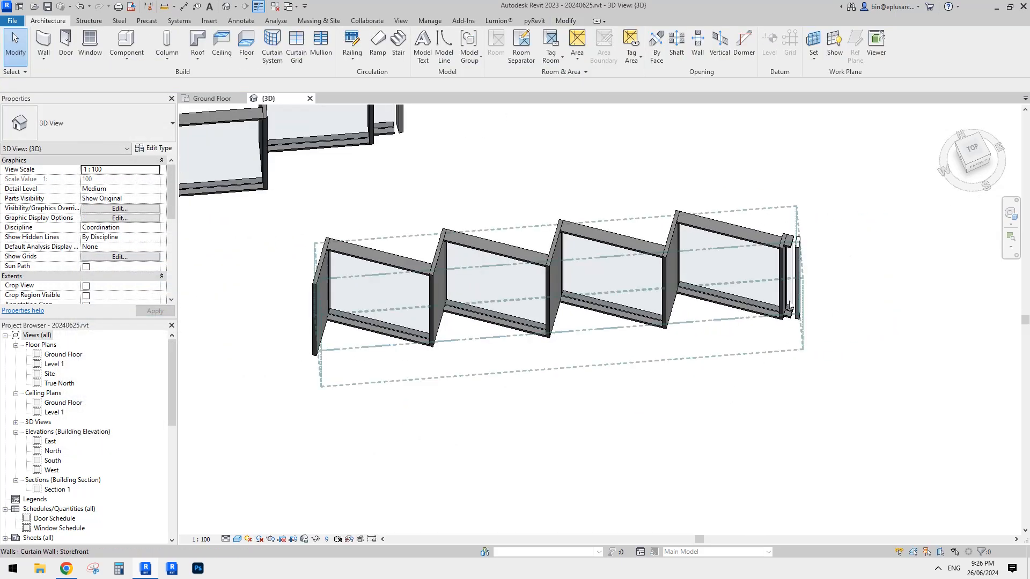
pyautogui.keyDown('shift'); pyautogui.moveTo(795, 260); pyautogui.dragTo(550, 308, button='middle'); pyautogui.keyUp('shift')
pyautogui.scroll(1, 550, 308)
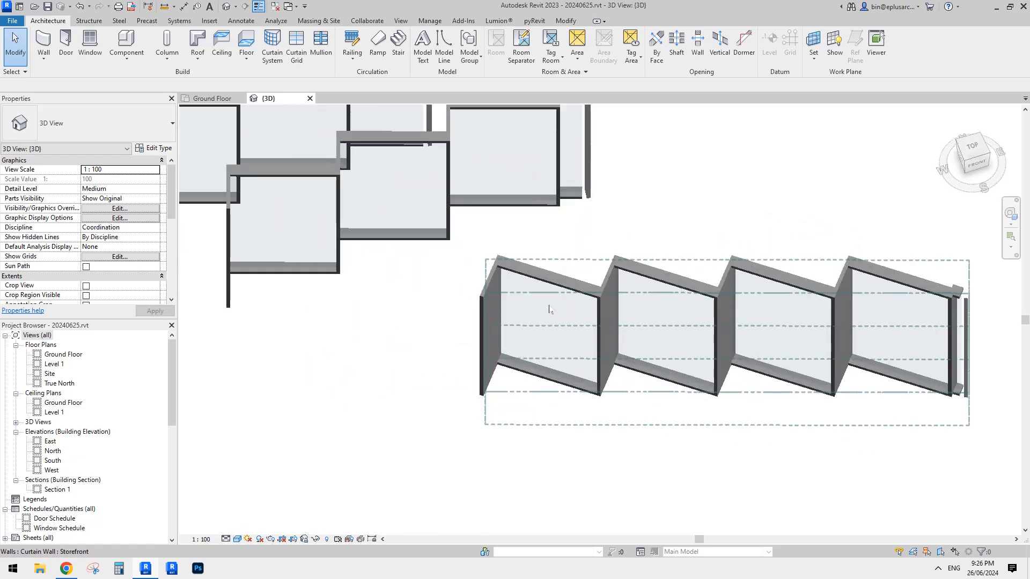
pyautogui.press('Tab')
pyautogui.click(547, 297)
pyautogui.press('Escape')
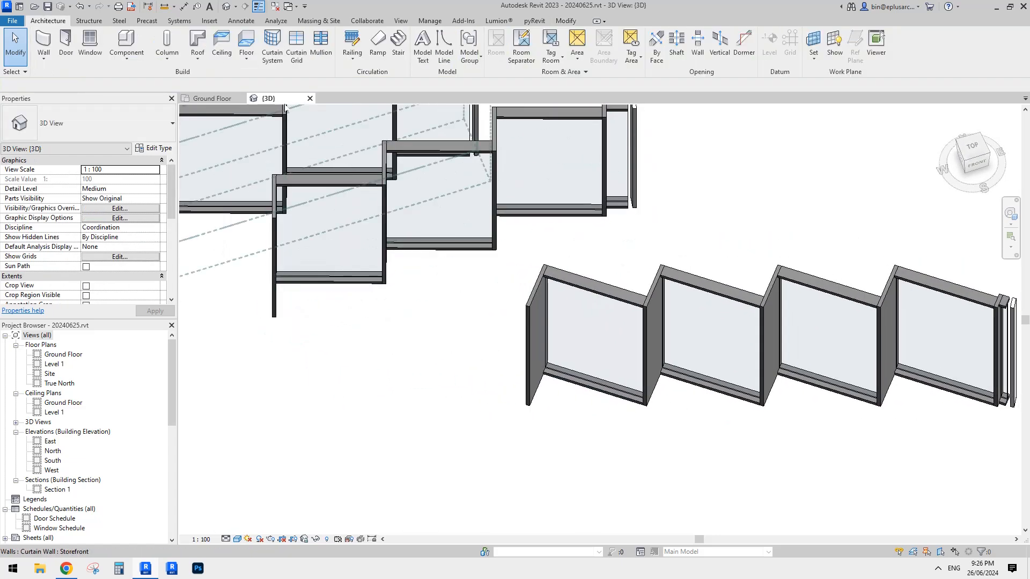
# - Close the 3D and Ground Floor views to exit project 20240625
pyautogui.click(310, 98)
pyautogui.click(242, 98)
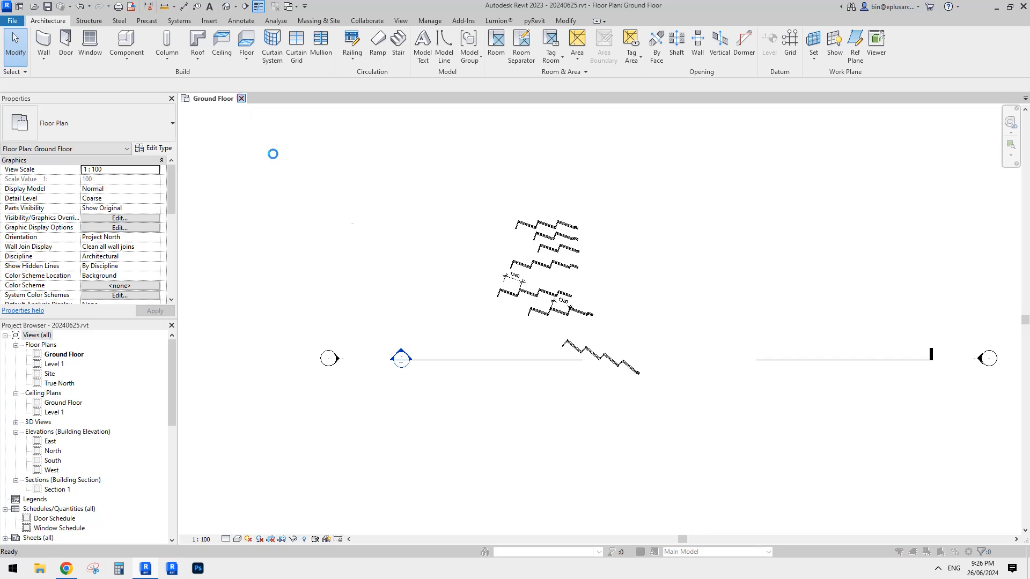
pyautogui.click(536, 282)
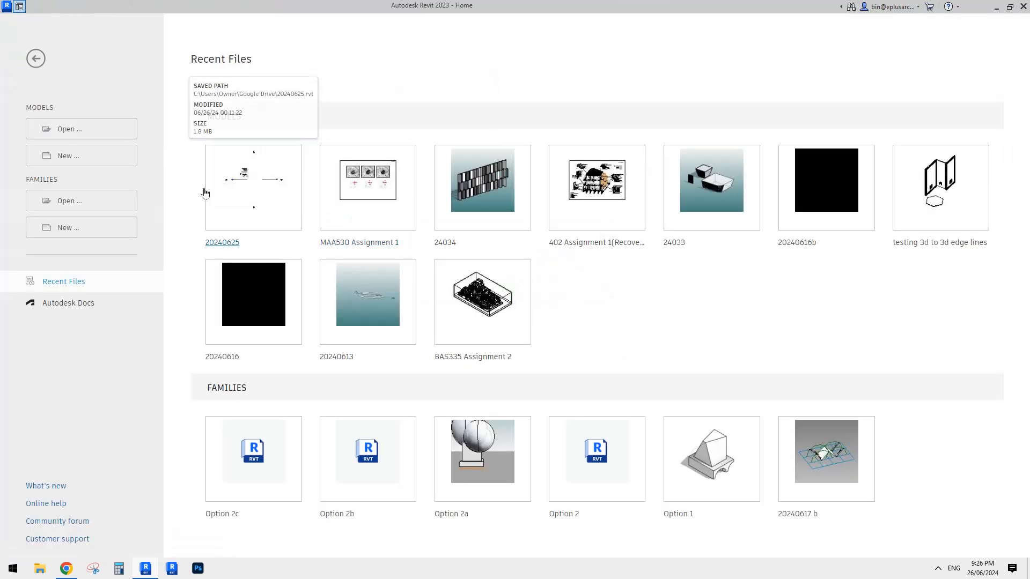
# - Create a new family from the Metric Curtain Wall Panel.rft template
pyautogui.click(76, 228)
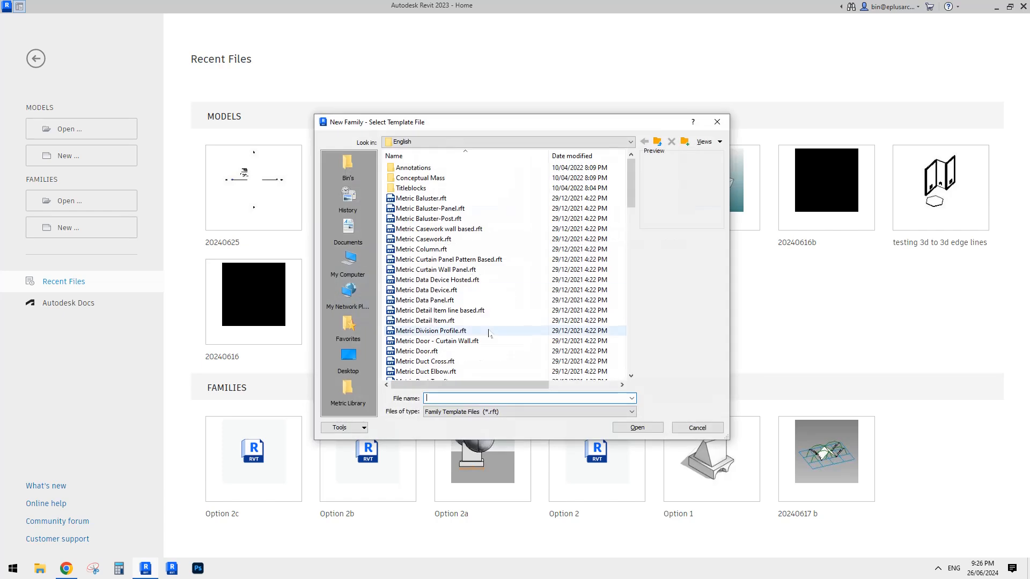
pyautogui.click(631, 220)
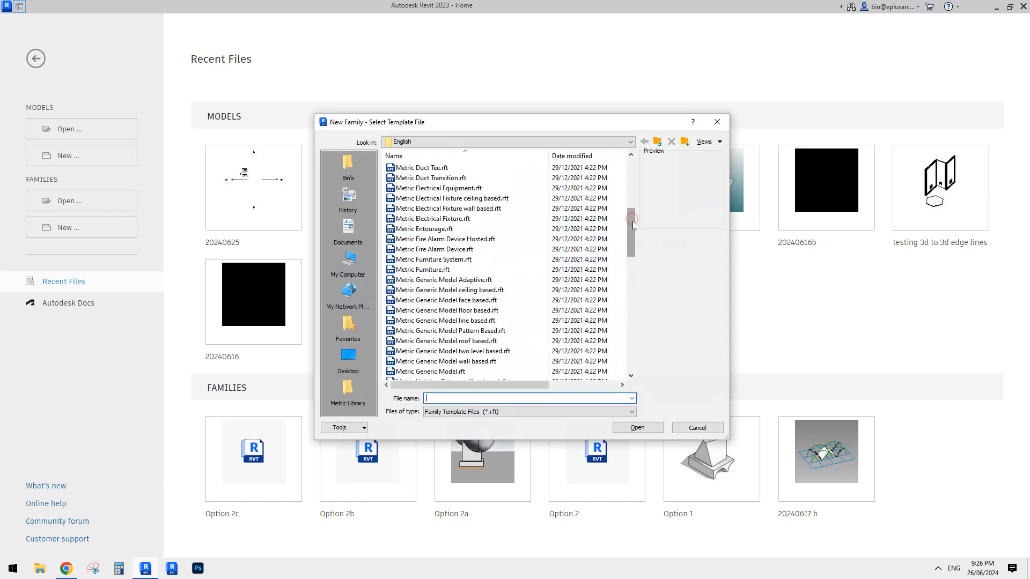
pyautogui.moveTo(632, 221); pyautogui.dragTo(631, 182)
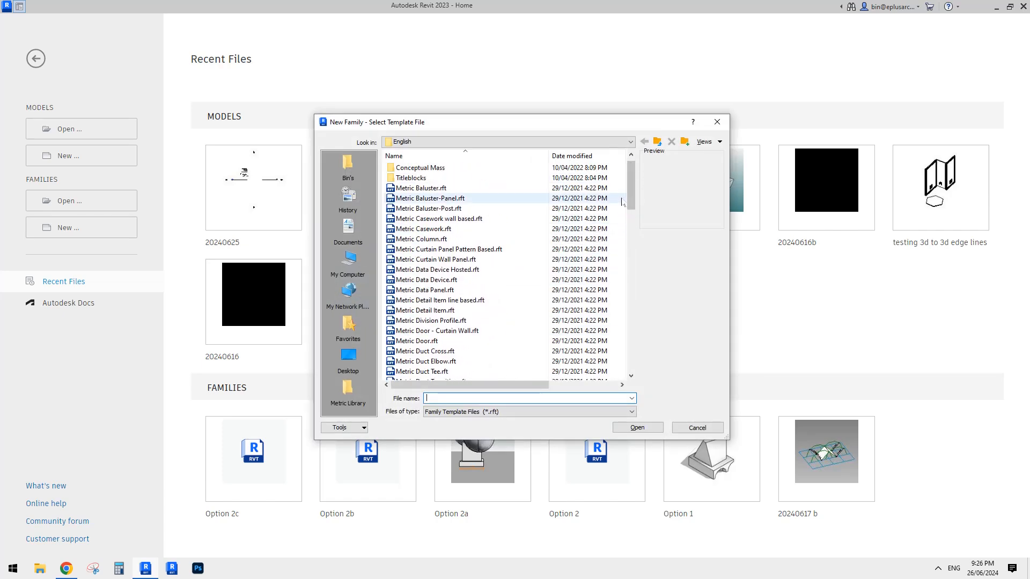
pyautogui.click(448, 259)
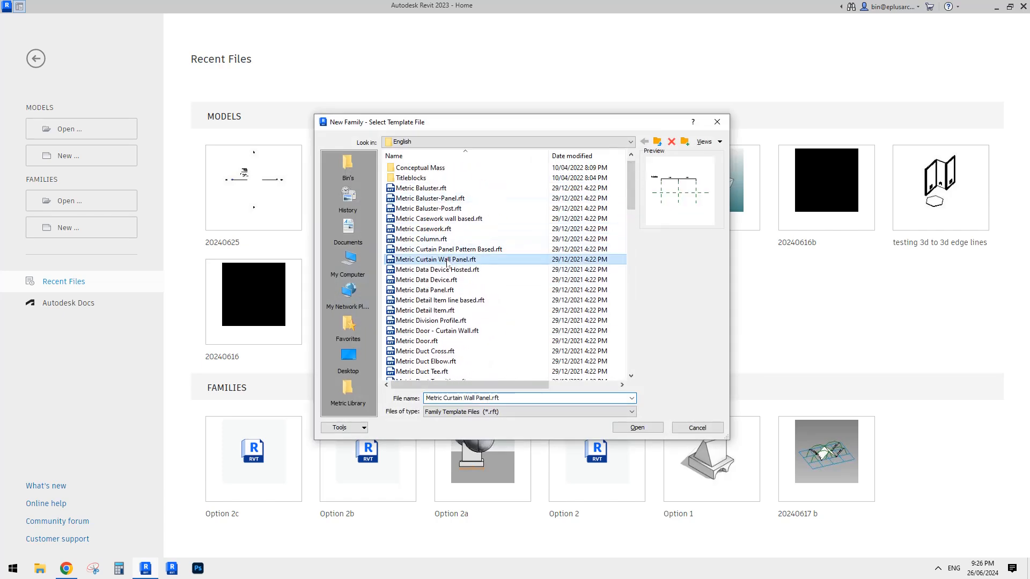
pyautogui.click(648, 427)
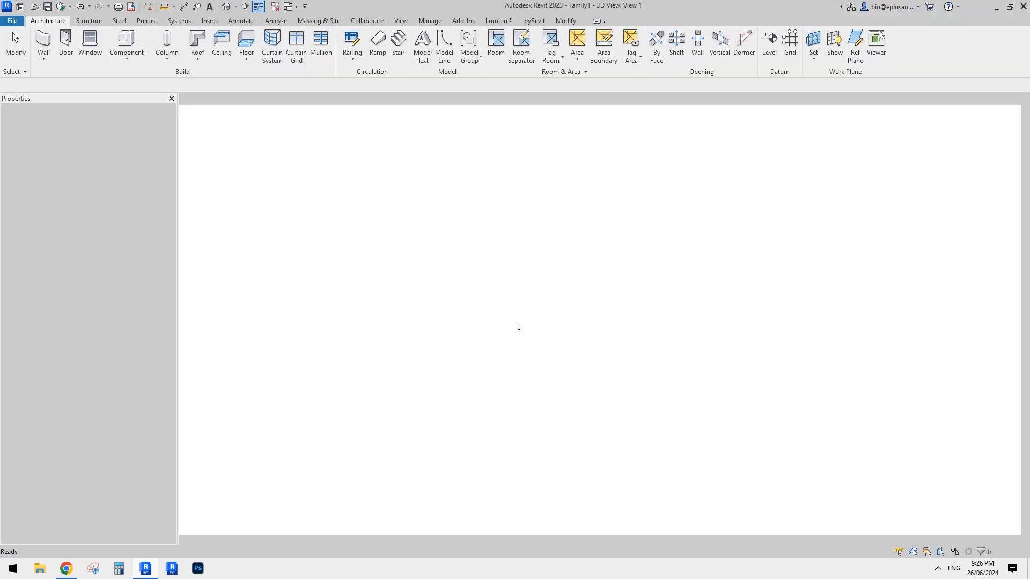
pyautogui.moveTo(386, 350); pyautogui.dragTo(372, 354, button='middle')
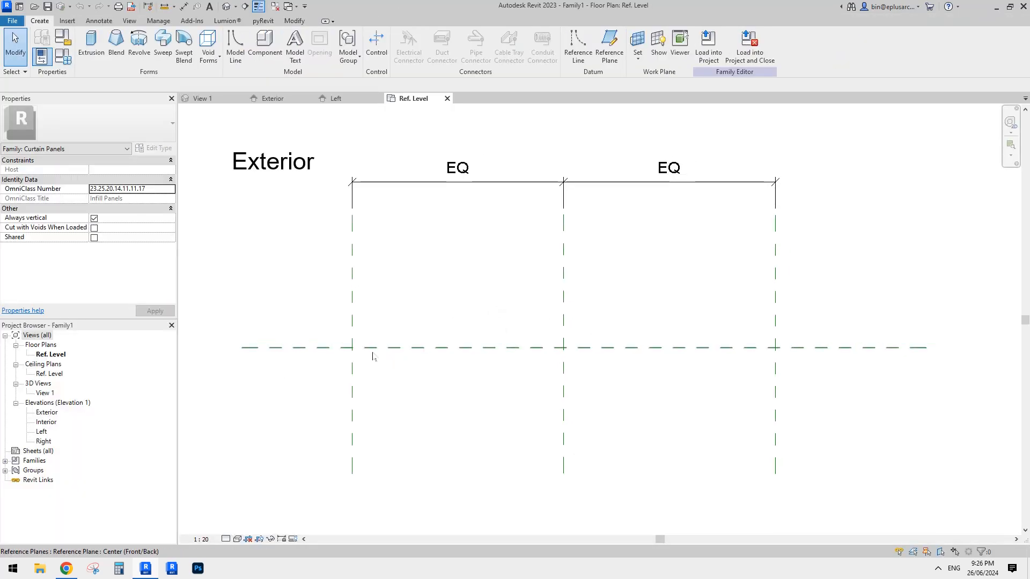
pyautogui.scroll(-1, 411, 350)
pyautogui.moveTo(452, 356); pyautogui.dragTo(427, 349, button='middle')
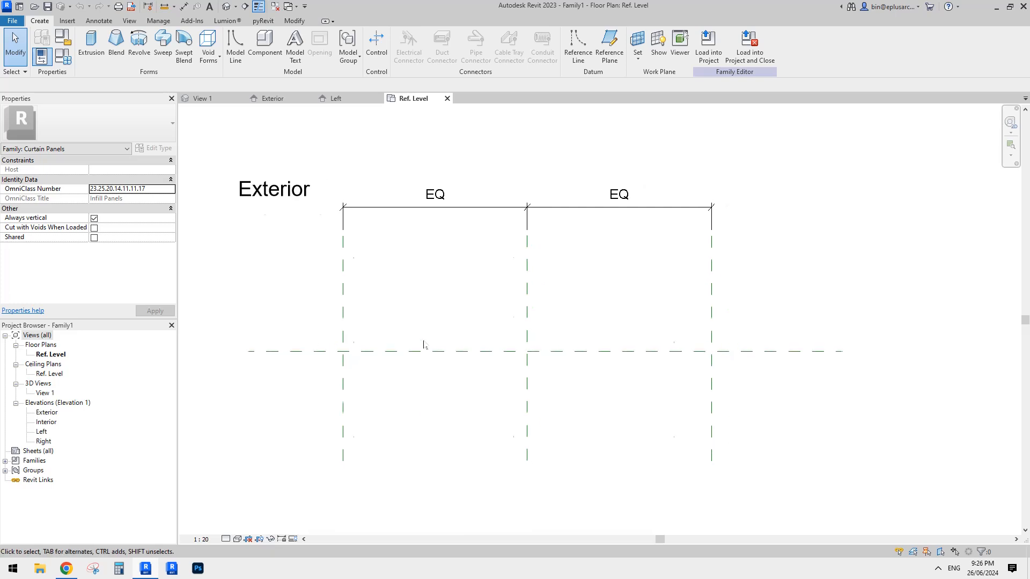
pyautogui.scroll(-1, 400, 347)
pyautogui.scroll(-1, 391, 343)
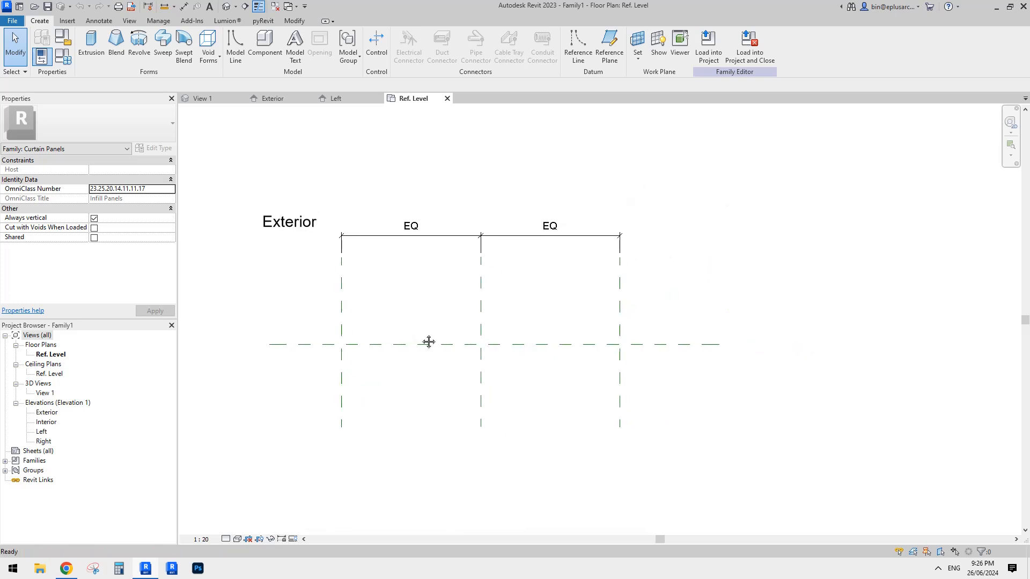
# - Review the new family's built-in parameters in Family Types and close the dialog without making changes
pyautogui.moveTo(440, 329); pyautogui.dragTo(449, 312, button='middle')
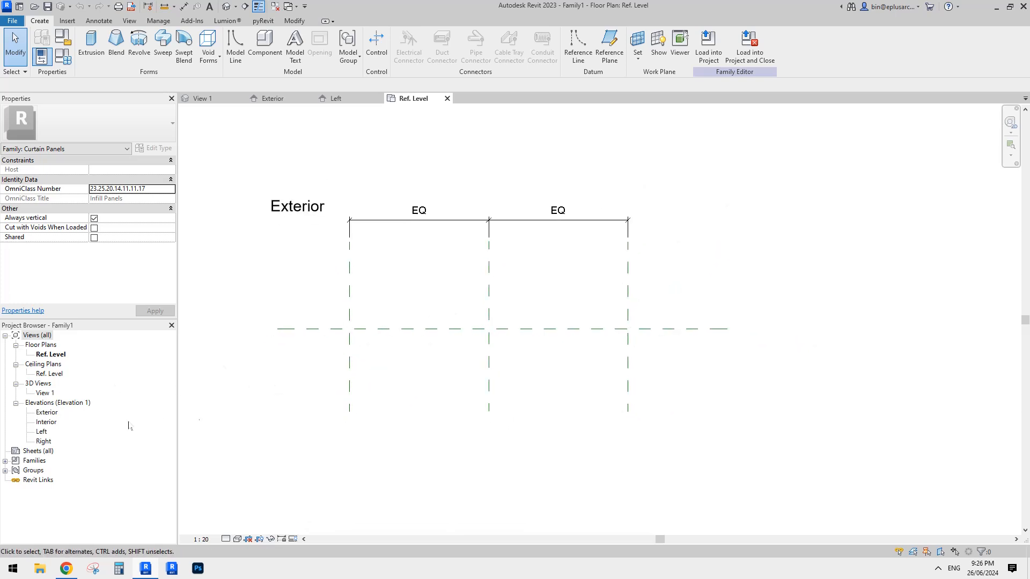
pyautogui.click(63, 56)
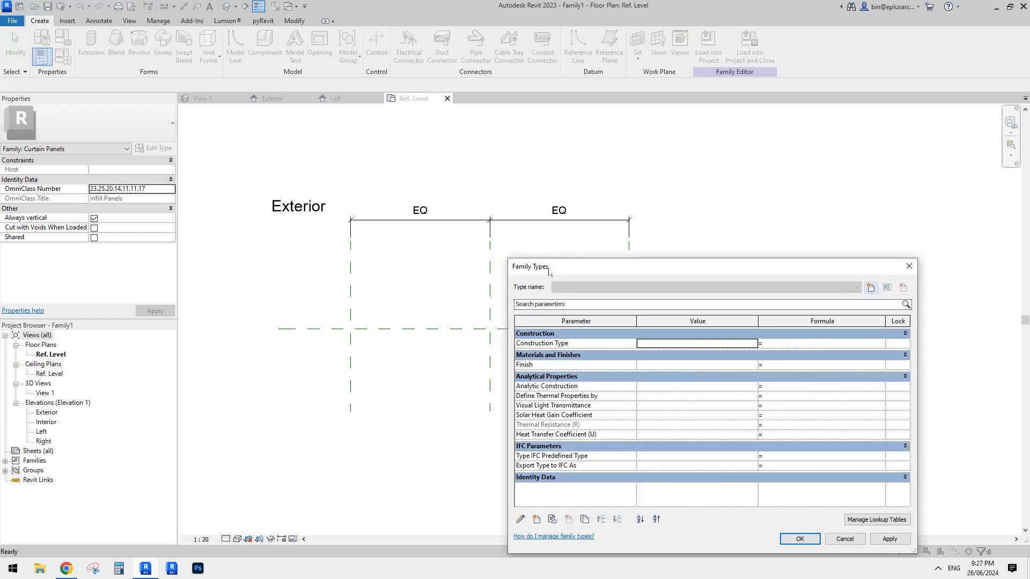
pyautogui.moveTo(566, 274); pyautogui.dragTo(553, 260)
pyautogui.press('Escape')
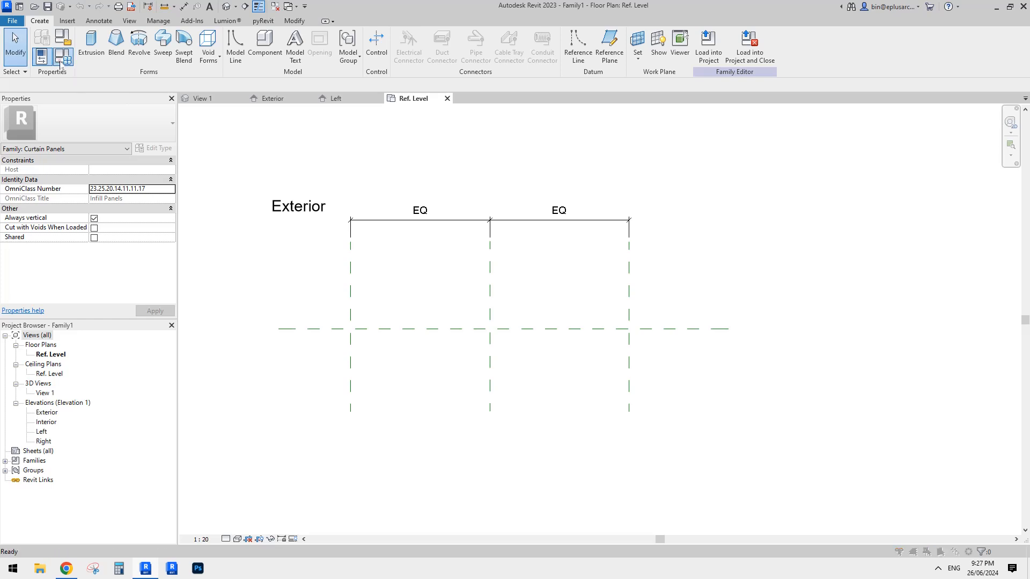
pyautogui.click(63, 58)
pyautogui.moveTo(633, 259); pyautogui.dragTo(567, 214)
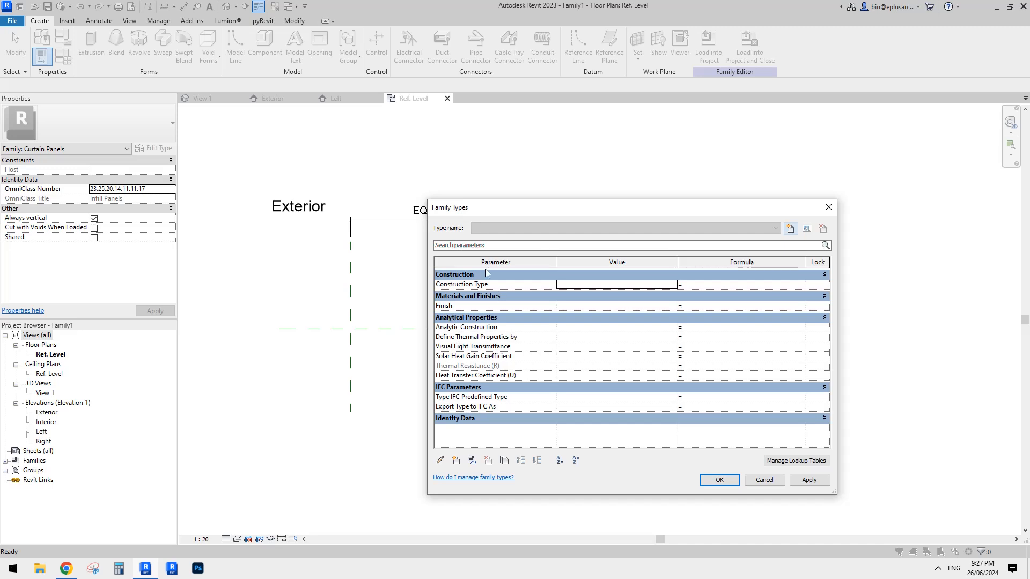
pyautogui.click(754, 480)
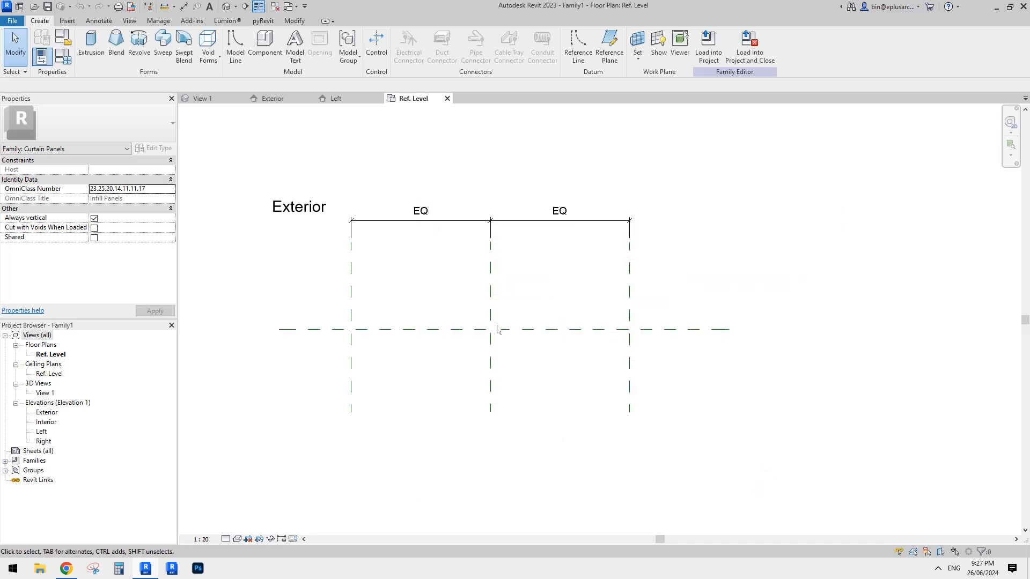
pyautogui.moveTo(449, 321); pyautogui.dragTo(473, 321, button='middle')
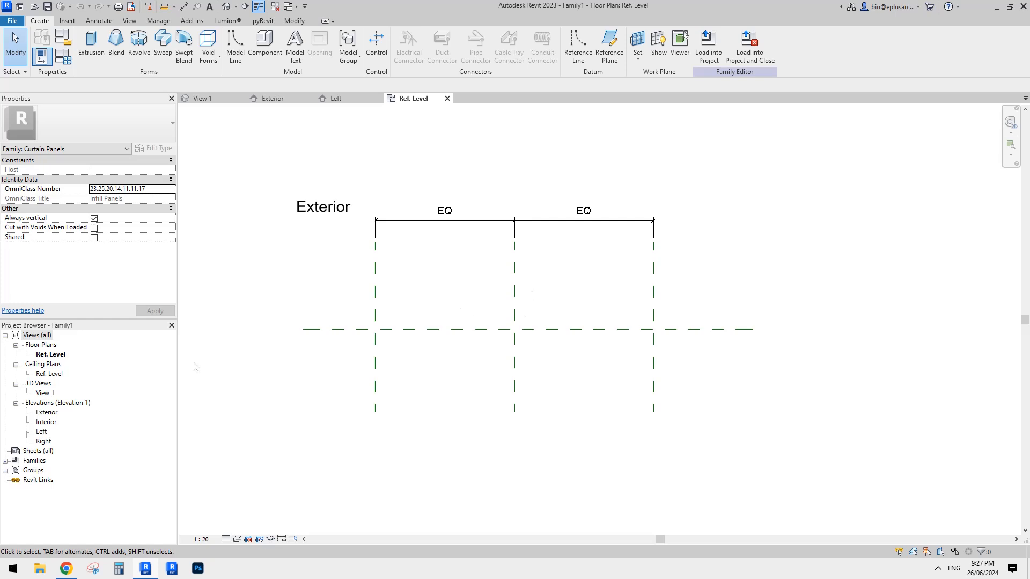
# - Open the Exterior elevation and inspect the Top reference plane and its distance from the base level
pyautogui.doubleClick(48, 413)
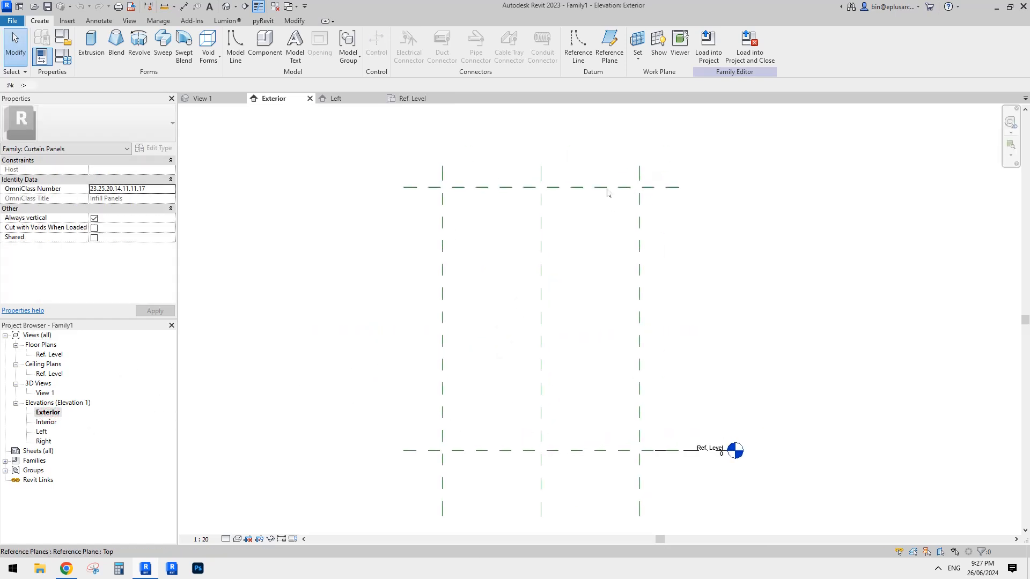
pyautogui.click(607, 187)
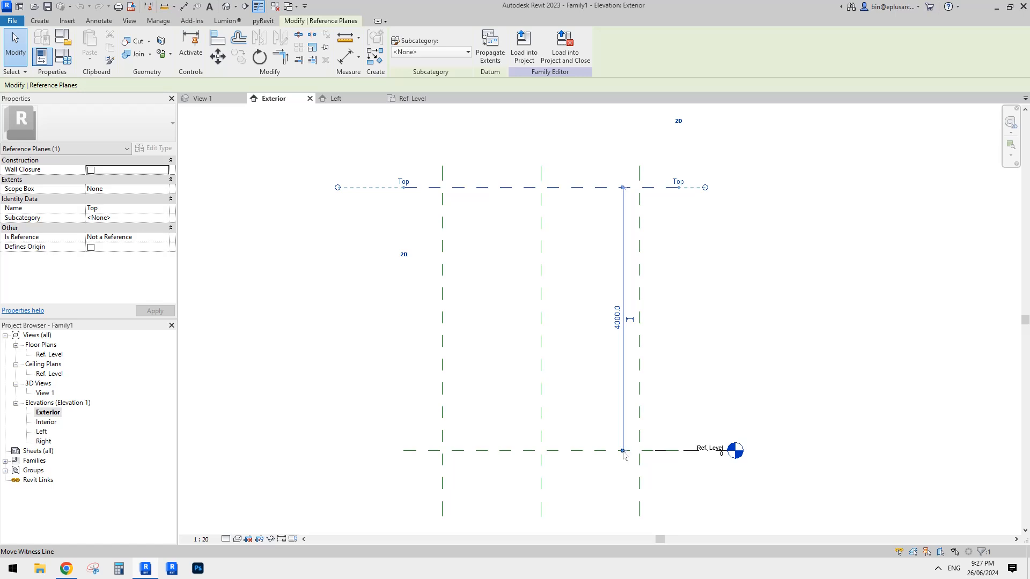
pyautogui.press('Escape')
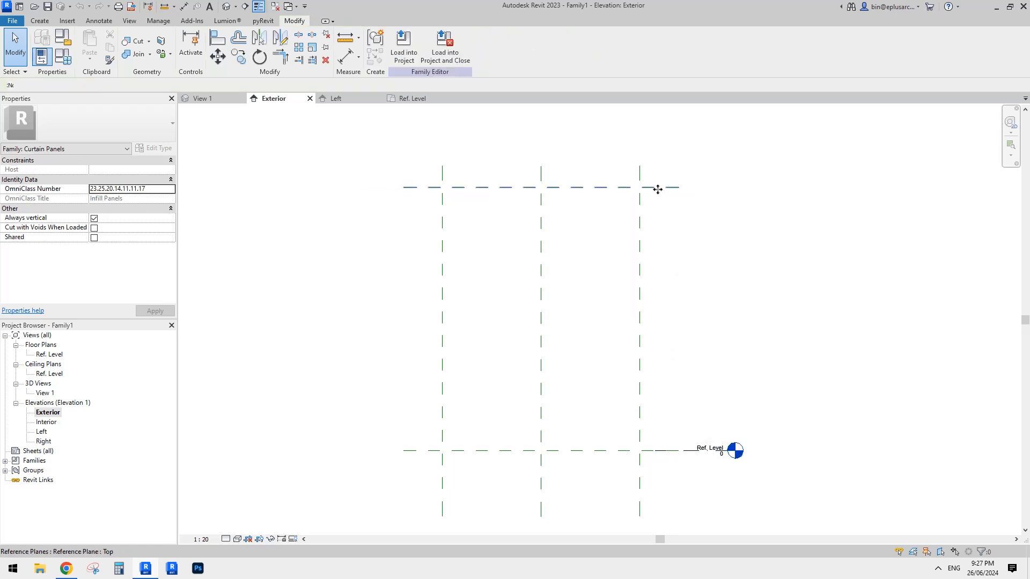
pyautogui.click(658, 189)
pyautogui.press('Escape')
# - Return to the Ref. Level floor plan and inspect the Left and Right reference planes and their spacing from the centre
pyautogui.click(48, 355)
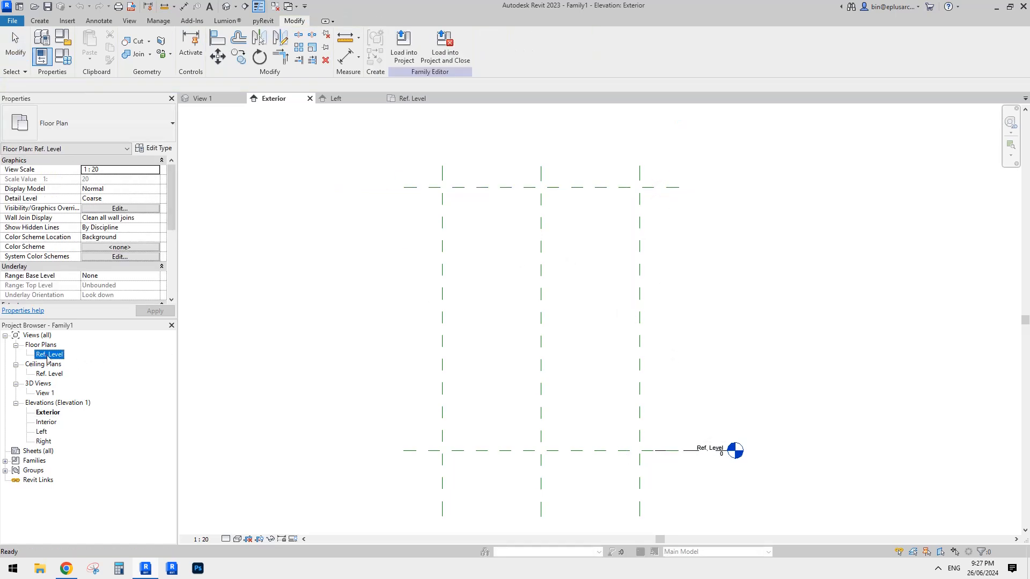
pyautogui.doubleClick(49, 355)
pyautogui.click(365, 374)
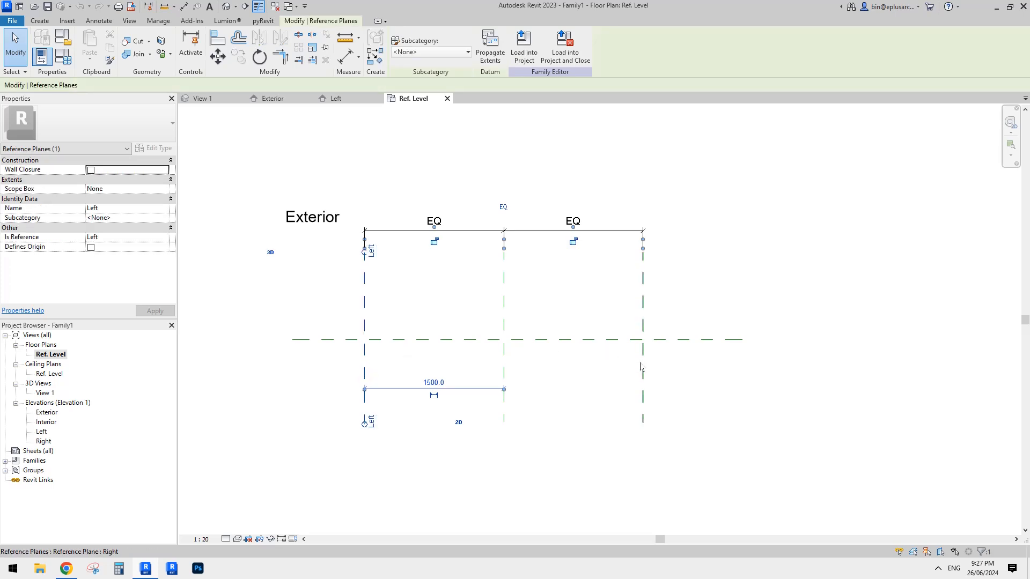
pyautogui.click(365, 369)
pyautogui.click(643, 374)
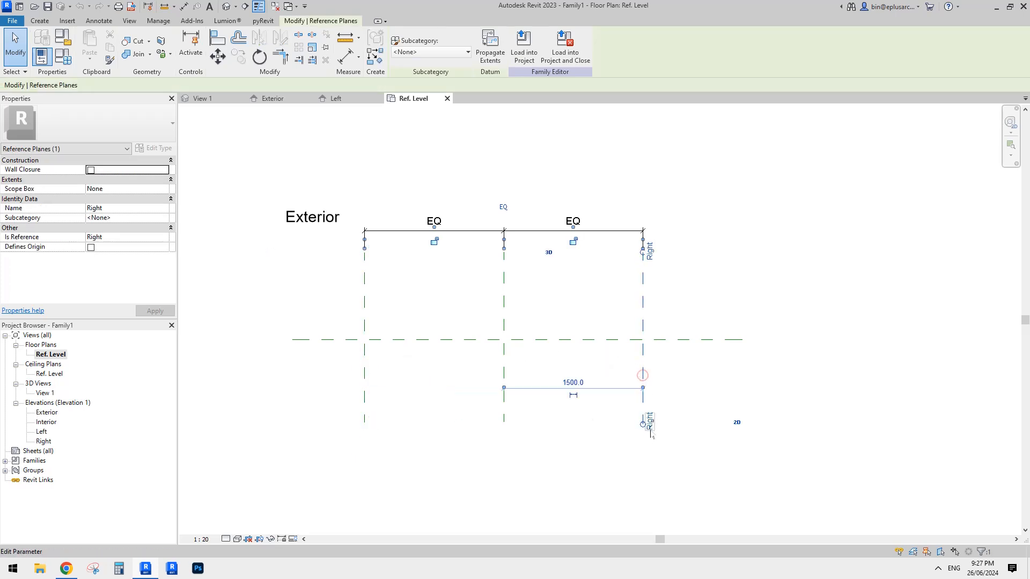
pyautogui.press('Escape')
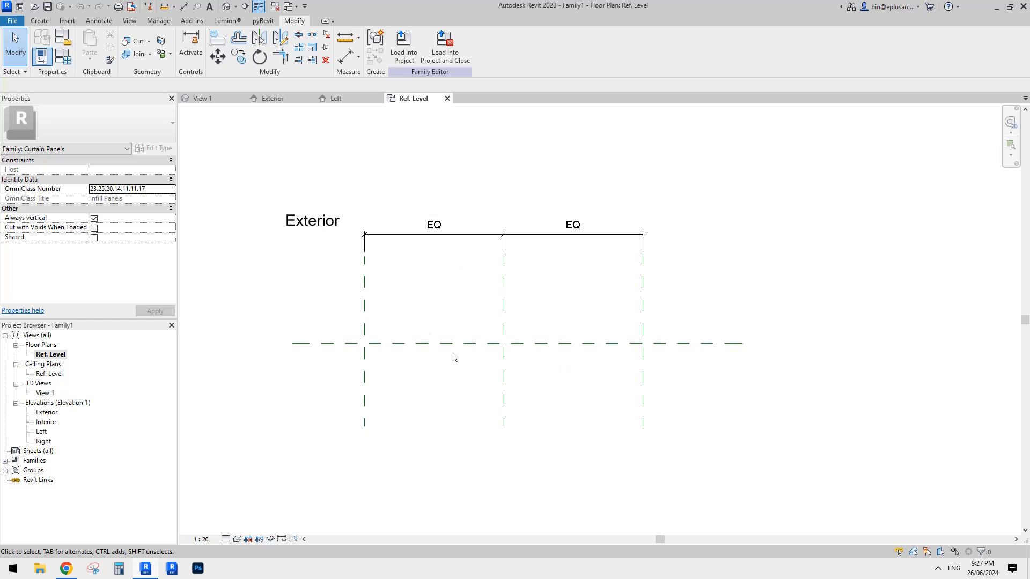
pyautogui.moveTo(630, 351); pyautogui.dragTo(647, 361, button='middle')
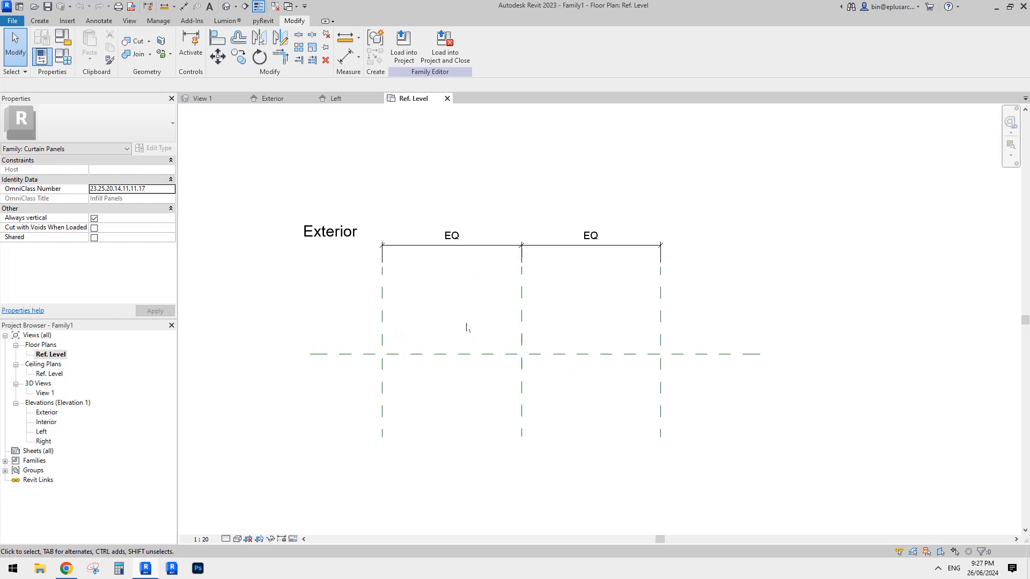
pyautogui.scroll(2, 466, 327)
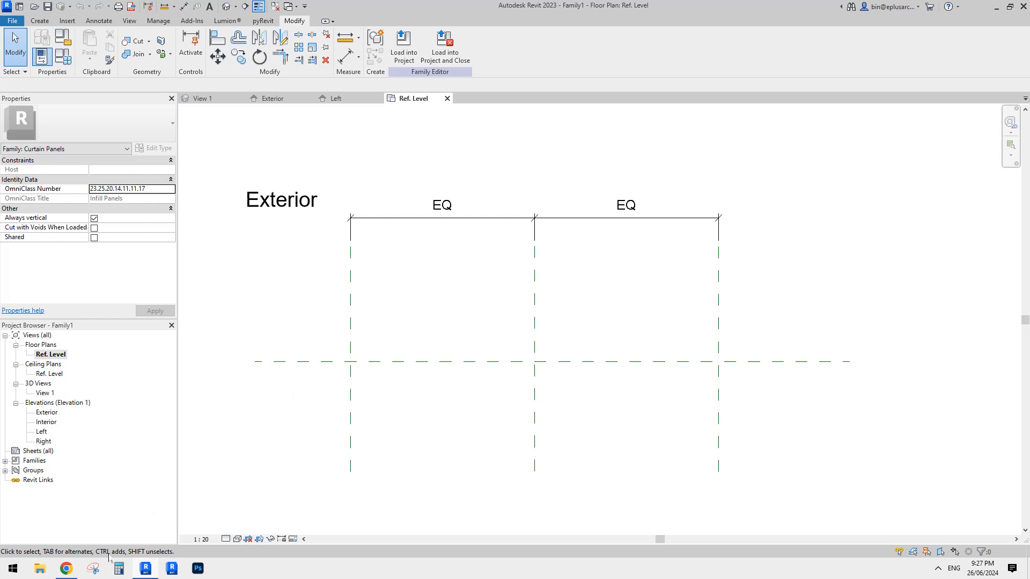
# - Switch to the Google Docs reference drawing and capture its angled panels with a new Snipping Tool snip
pyautogui.hotkey('alt', 'Tab')
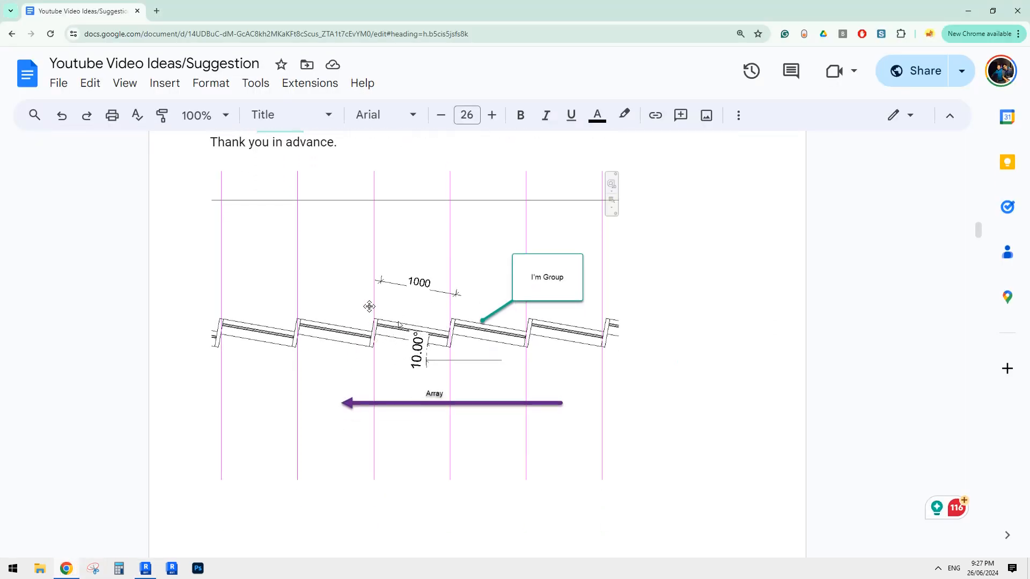
pyautogui.click(93, 570)
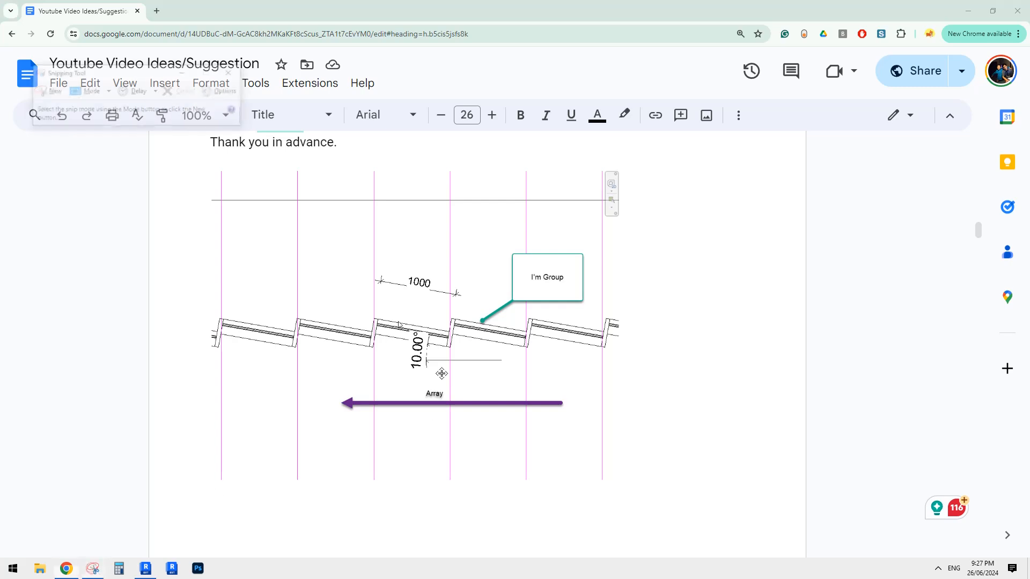
pyautogui.click(47, 93)
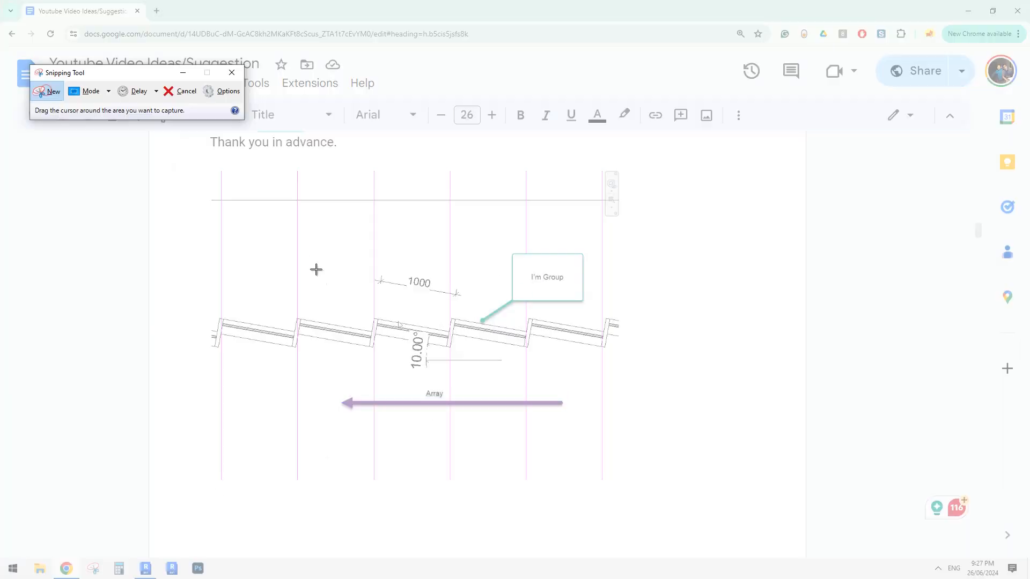
pyautogui.moveTo(252, 250); pyautogui.dragTo(496, 405)
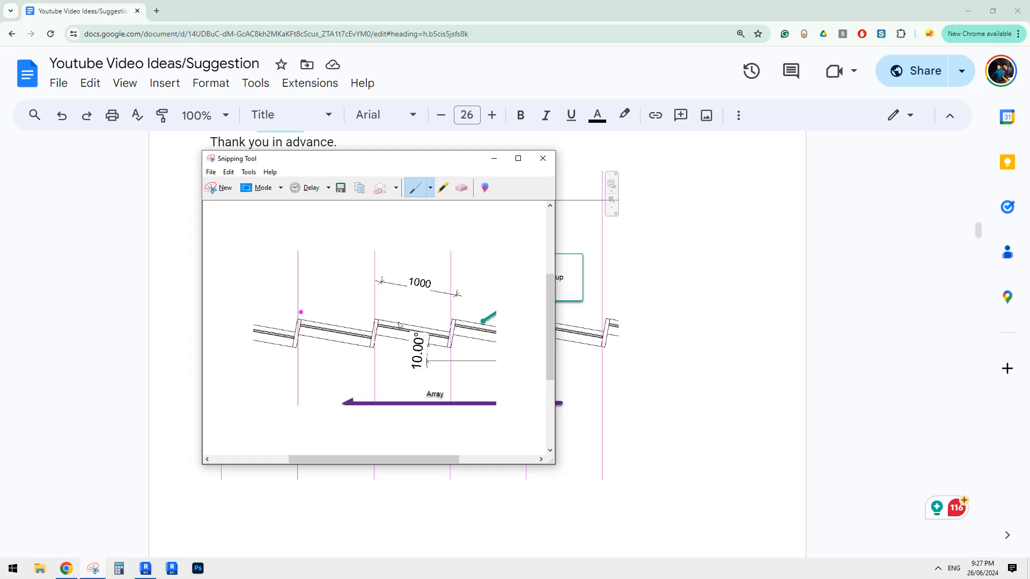
# - Mark the two grid lines bounding one panel with pen strokes on the snip, and erase both strokes
pyautogui.moveTo(297, 279); pyautogui.dragTo(299, 358)
pyautogui.moveTo(373, 290); pyautogui.dragTo(374, 367)
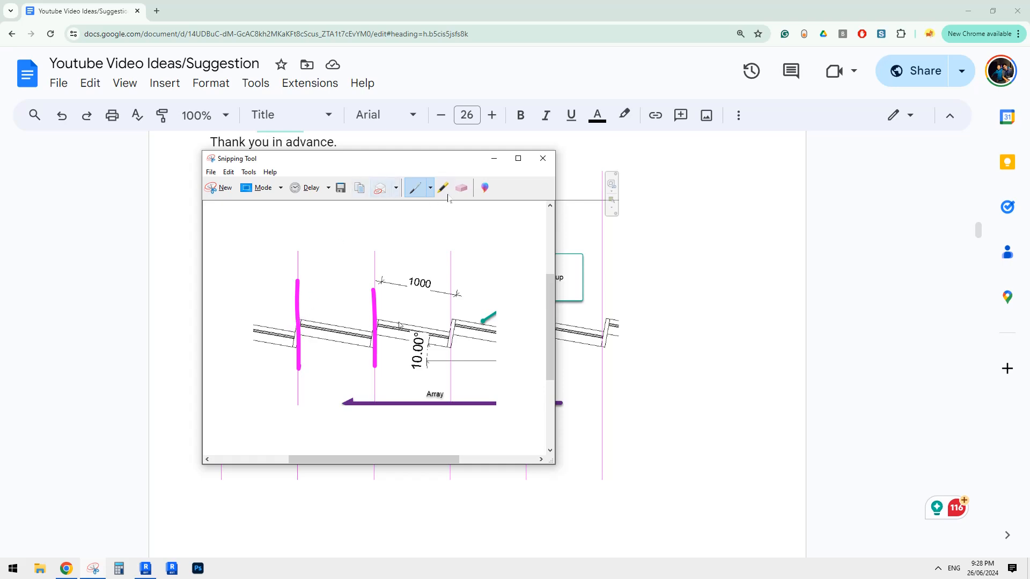
pyautogui.click(461, 187)
pyautogui.click(298, 314)
pyautogui.click(374, 306)
# - Draw a dimension line between the two grid lines bounding one panel on the snip and label it W
pyautogui.click(415, 188)
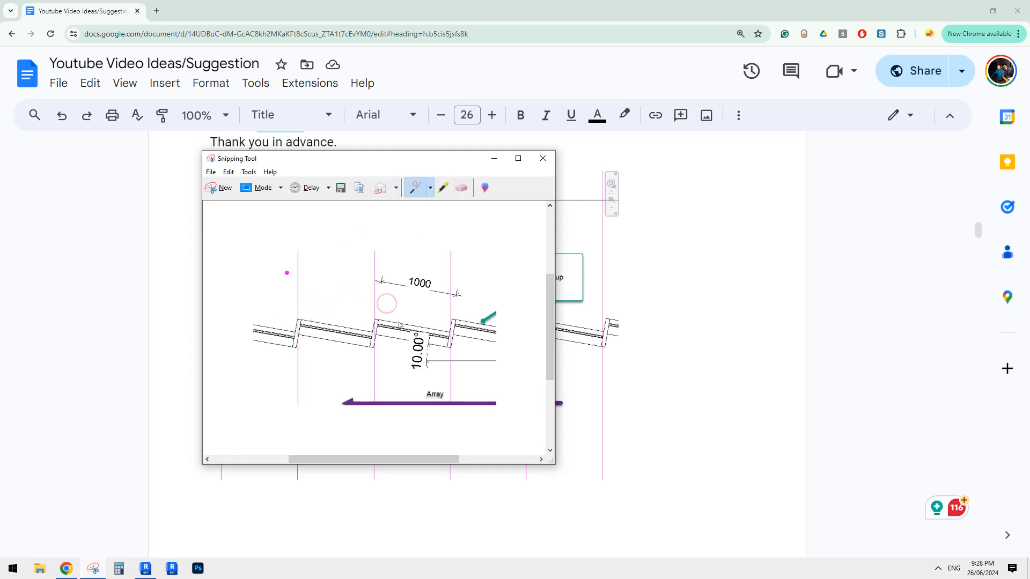
pyautogui.moveTo(297, 260); pyautogui.dragTo(298, 273)
pyautogui.moveTo(374, 259); pyautogui.dragTo(374, 273)
pyautogui.moveTo(288, 264)
pyautogui.mouseDown()
pyautogui.moveTo(383, 262)
pyautogui.moveTo(360, 271)
pyautogui.mouseUp()
pyautogui.moveTo(318, 231); pyautogui.dragTo(343, 229)
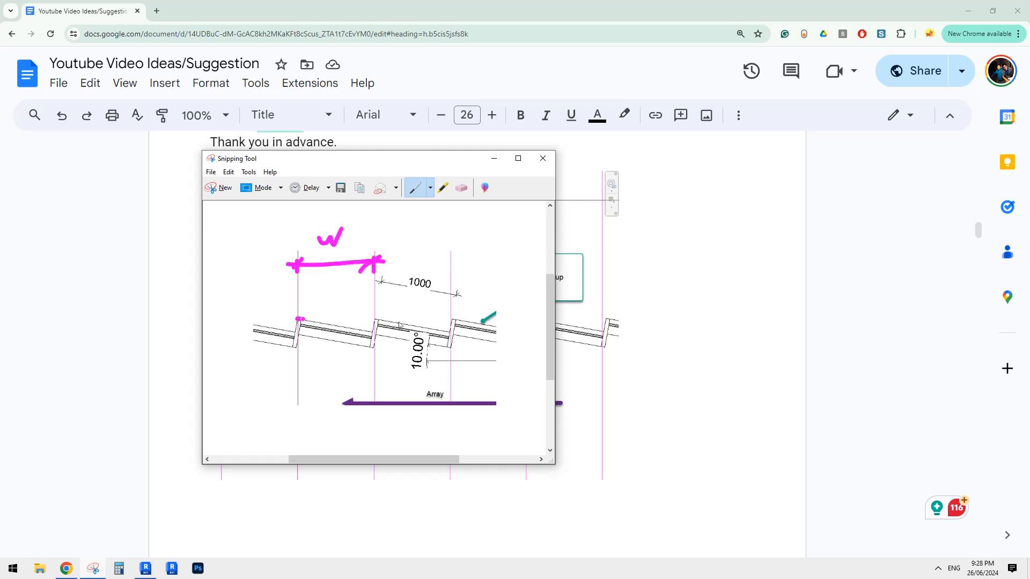
# - Trace the short return piece and the long angled panel between those grid lines with the pen
pyautogui.moveTo(304, 319); pyautogui.dragTo(292, 349)
pyautogui.moveTo(317, 328); pyautogui.dragTo(332, 332)
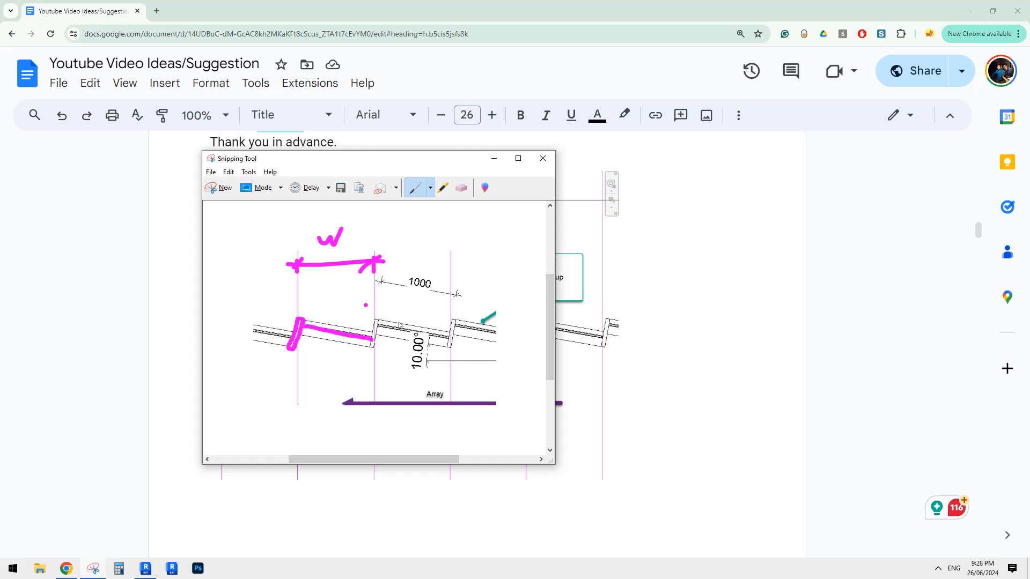
pyautogui.moveTo(315, 322)
pyautogui.mouseDown()
pyautogui.moveTo(374, 333)
pyautogui.moveTo(322, 339)
pyautogui.mouseUp()
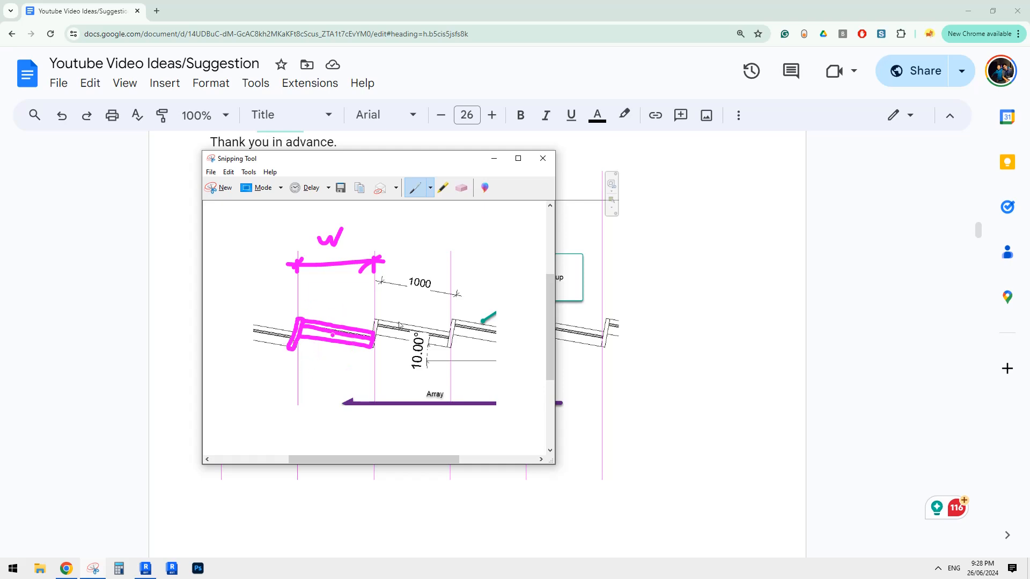
# - Switch back to Revit and draw a reference line from the Left and centre plane intersection, about 880 long at about 74°
pyautogui.click(150, 570)
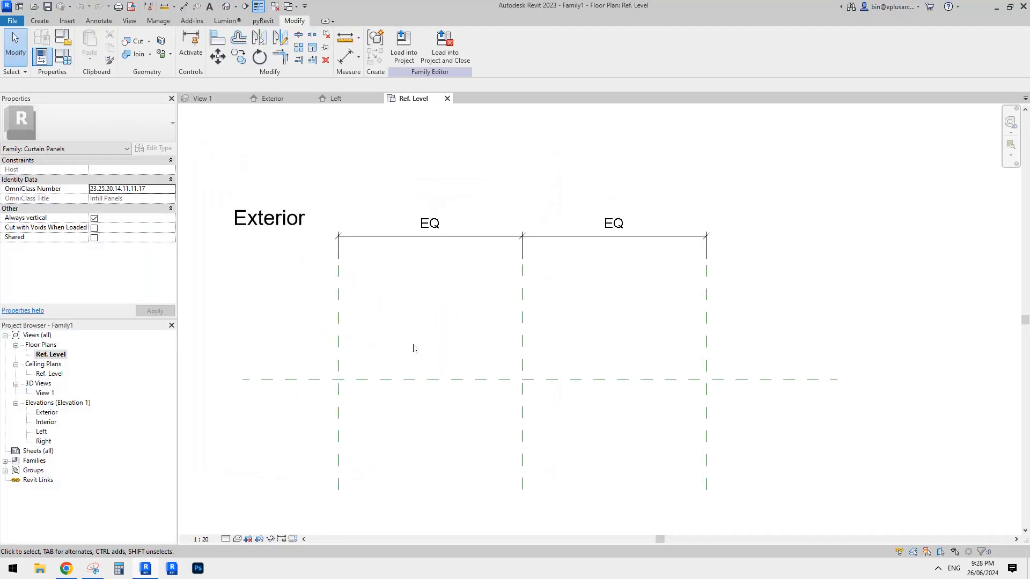
pyautogui.scroll(-2, 413, 348)
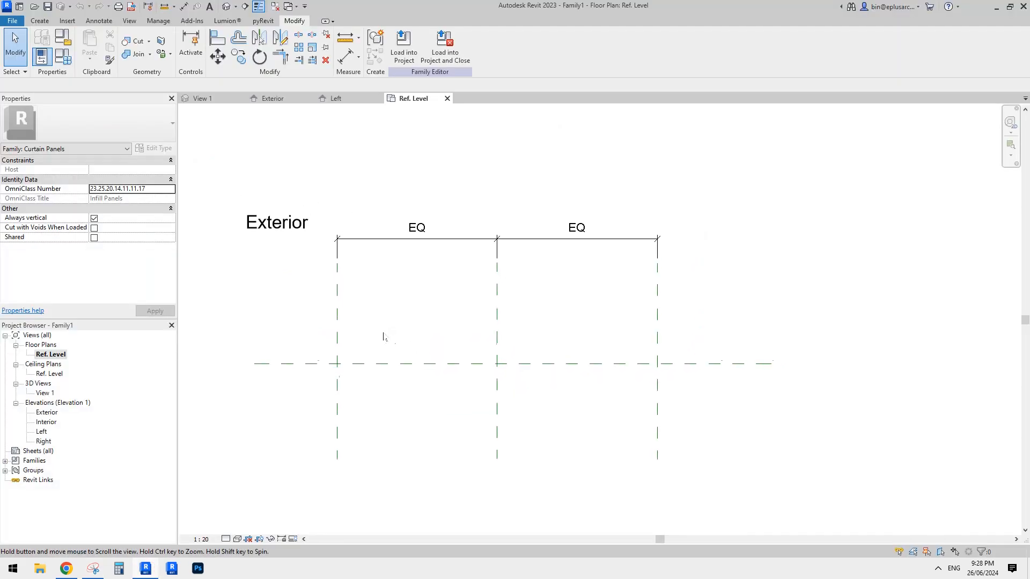
pyautogui.moveTo(383, 336); pyautogui.dragTo(382, 339, button='middle')
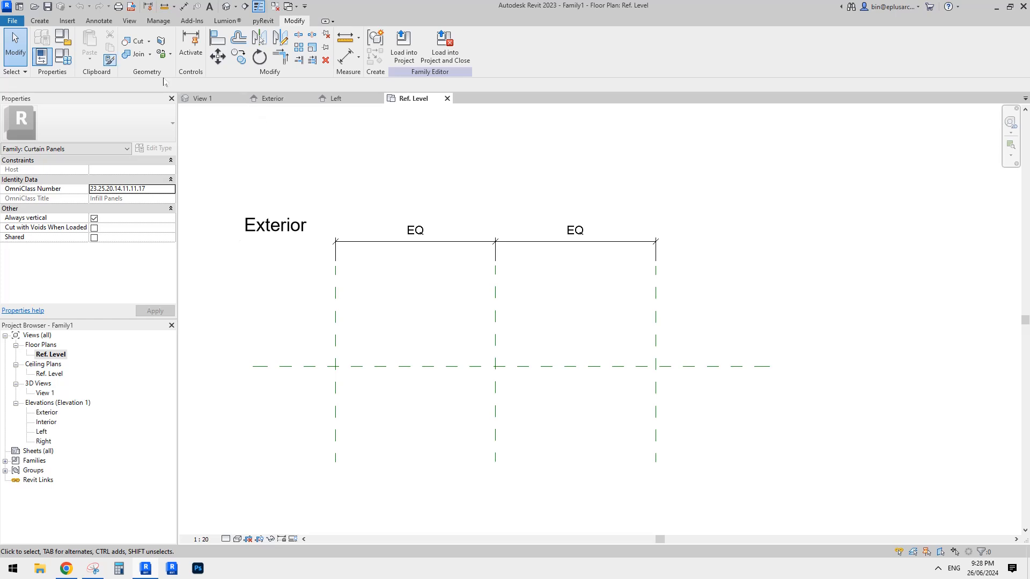
pyautogui.click(32, 22)
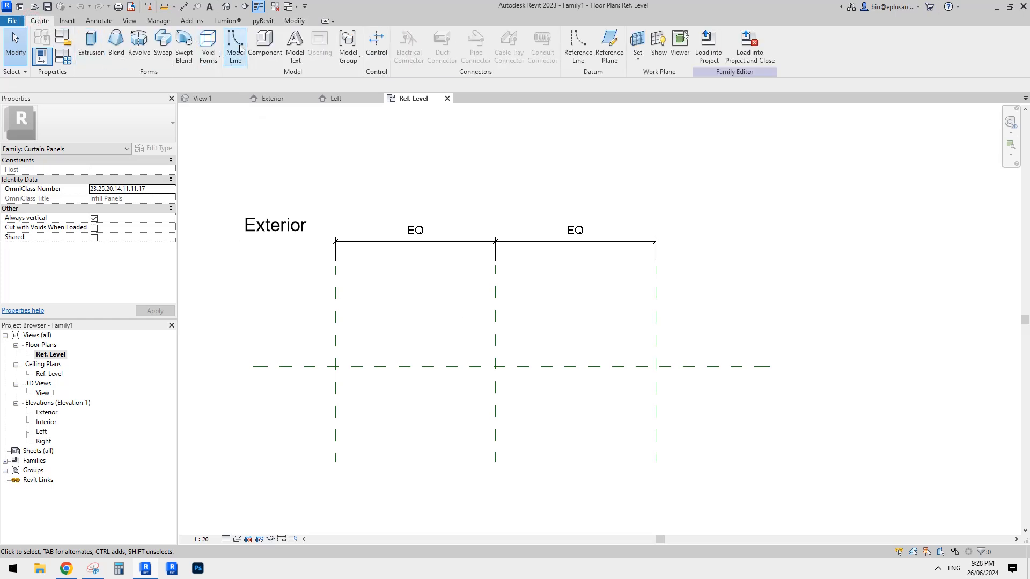
pyautogui.click(577, 48)
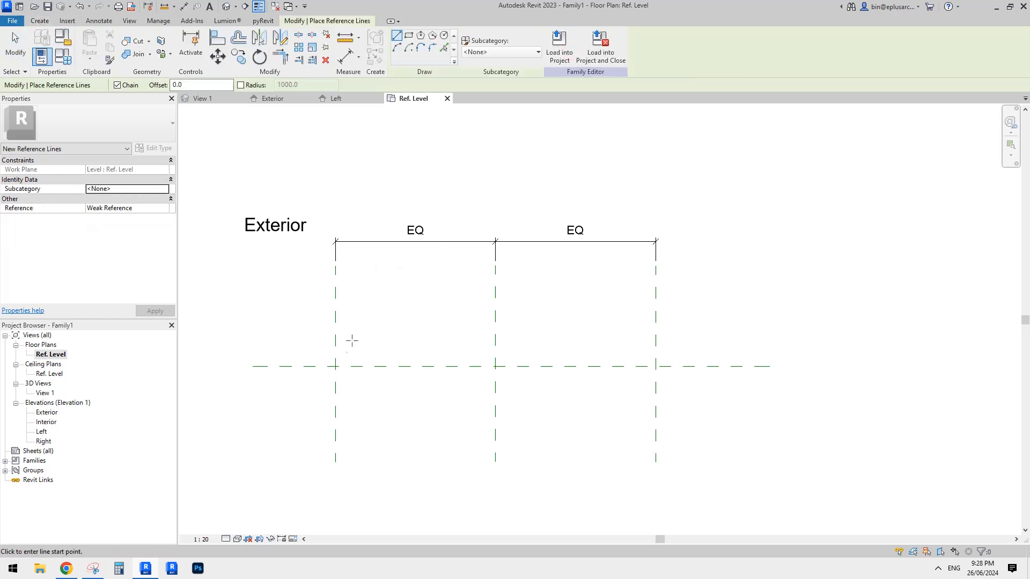
pyautogui.click(335, 366)
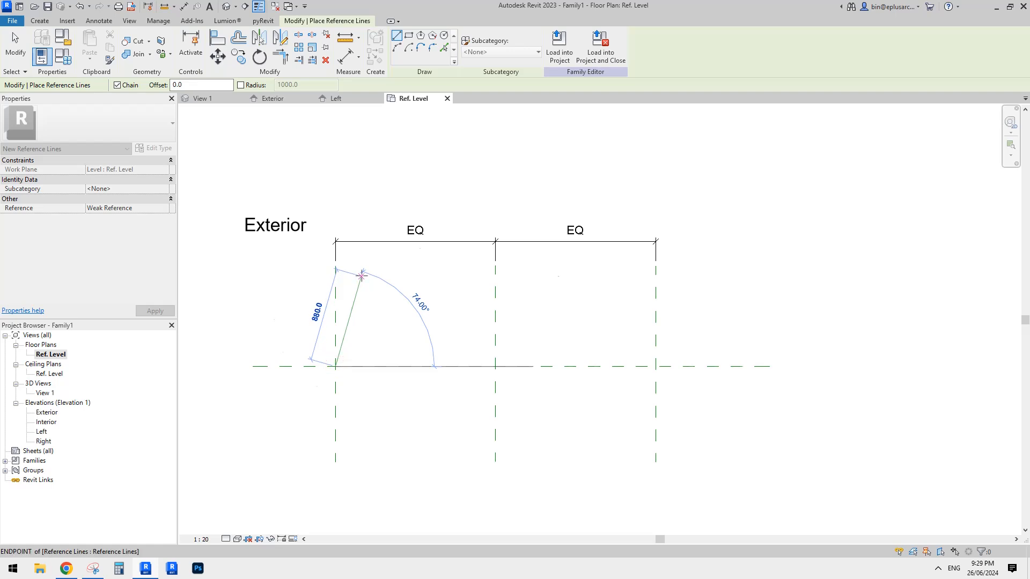
pyautogui.click(361, 275)
# - Draw a second reference line from the Right and centre plane intersection, about 1020 long at about 164°, perpendicular to the first
pyautogui.click(655, 366)
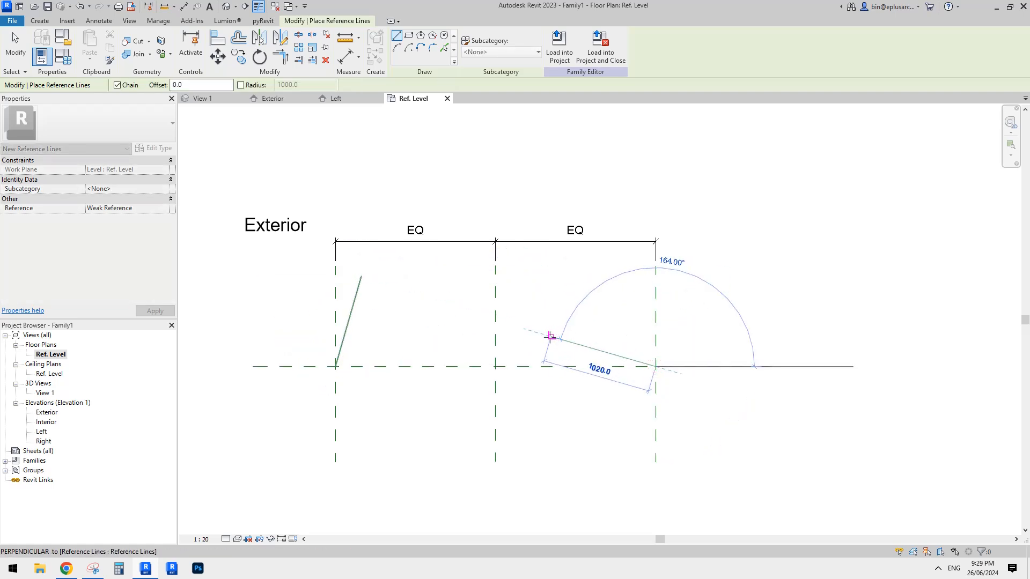
pyautogui.click(550, 336)
pyautogui.press('Escape')
pyautogui.press('Escape')
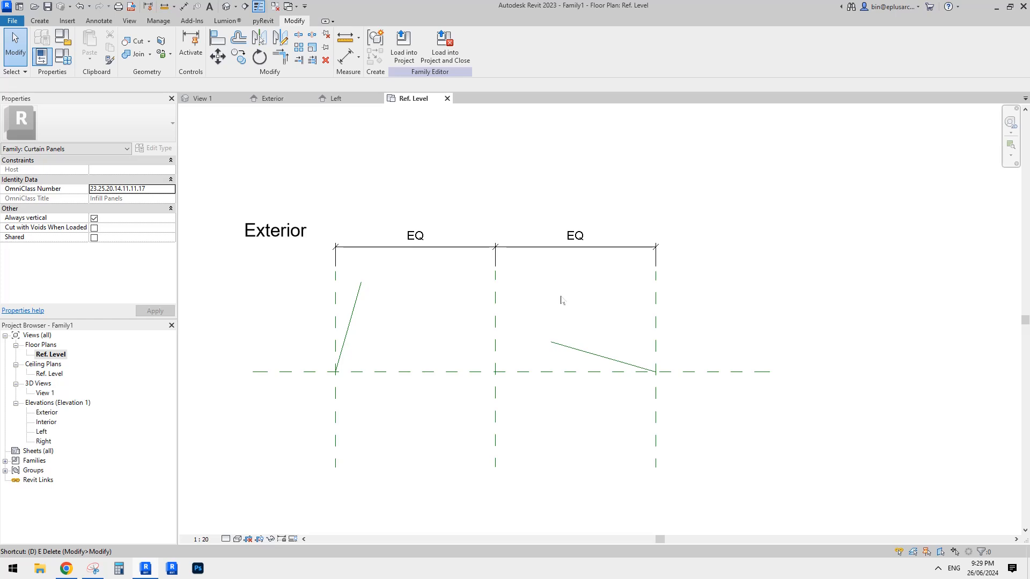
# - Align and lock the lower endpoint of the short left reference line to the Center (Front/Back) and Left reference planes
pyautogui.moveTo(420, 341); pyautogui.dragTo(451, 320, button='middle')
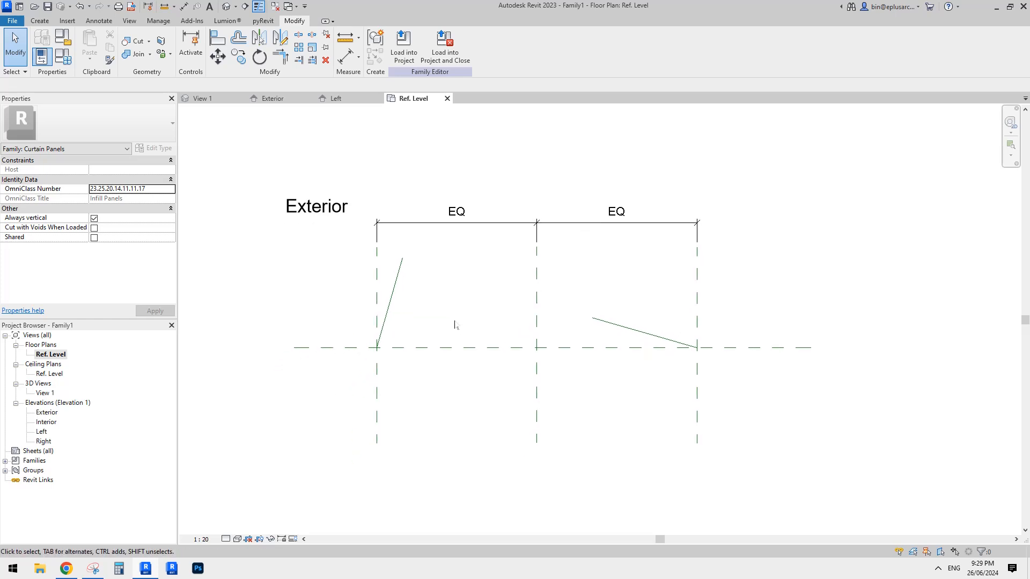
pyautogui.press('a')
pyautogui.press('l')
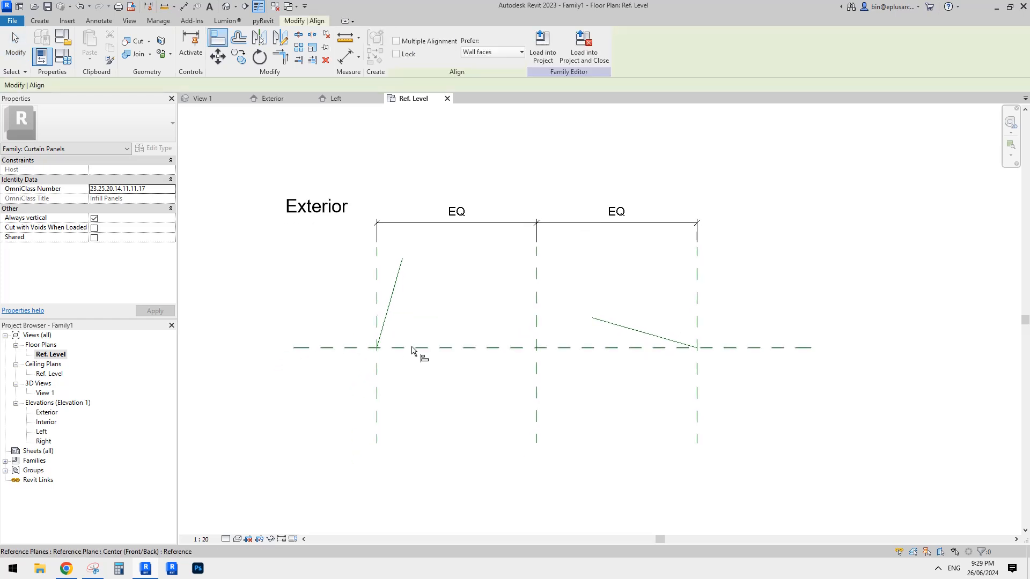
pyautogui.click(349, 349)
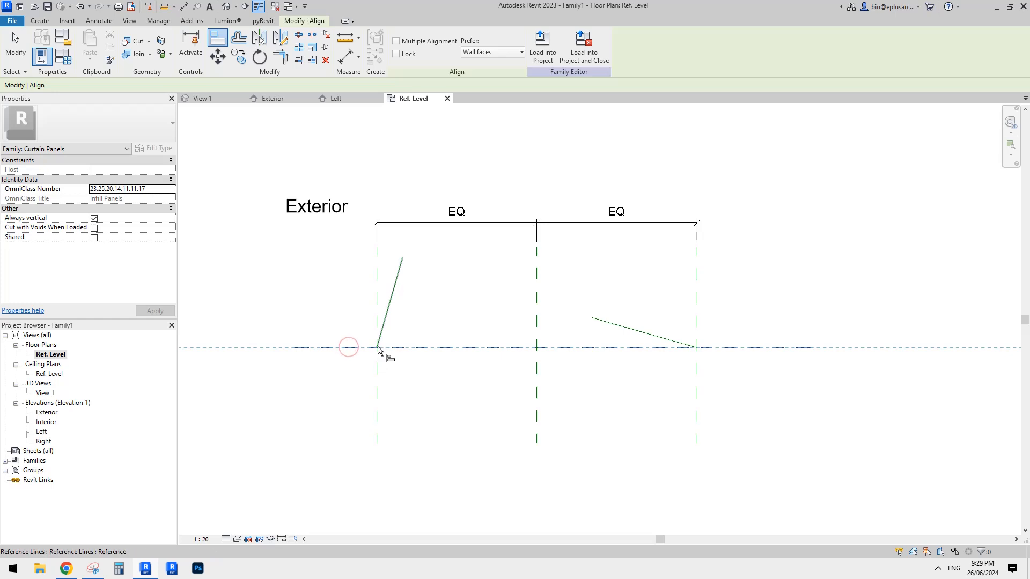
pyautogui.click(377, 350)
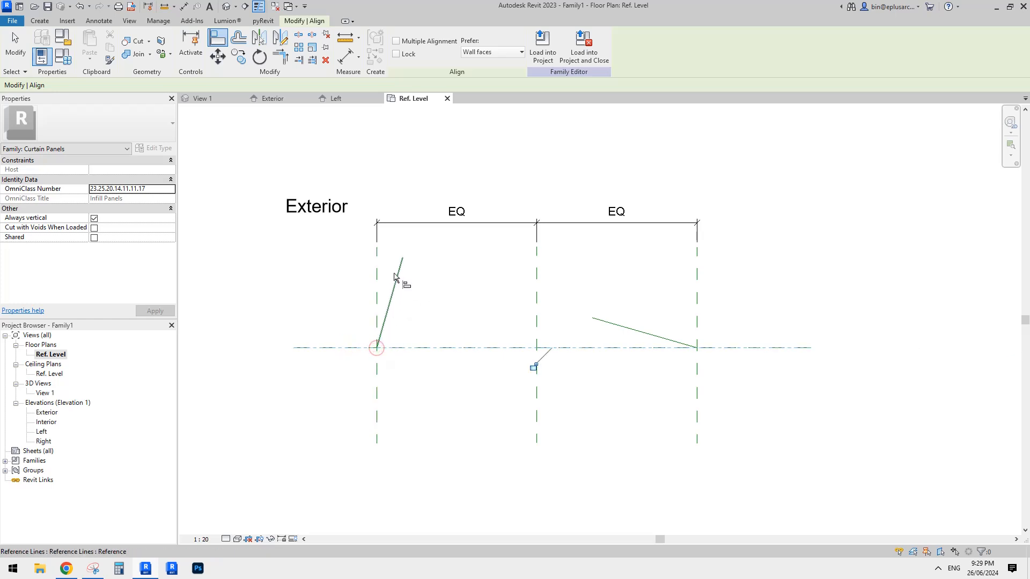
pyautogui.click(534, 368)
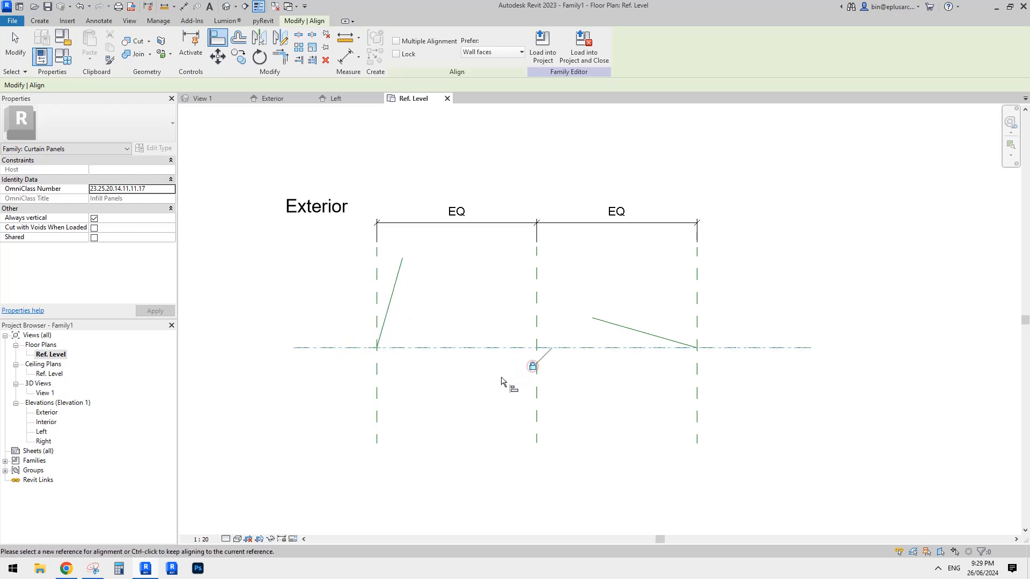
pyautogui.click(377, 384)
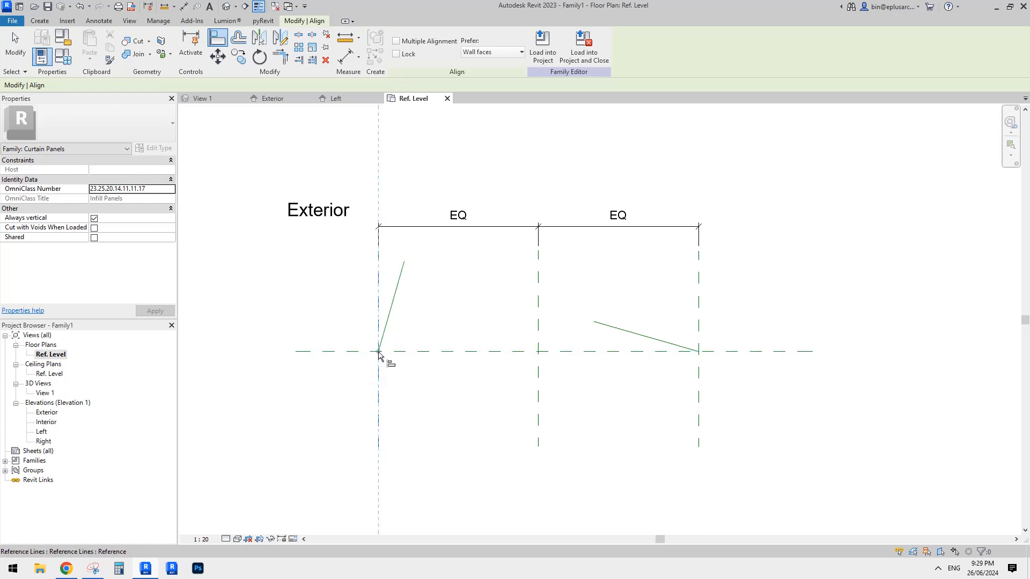
pyautogui.click(379, 354)
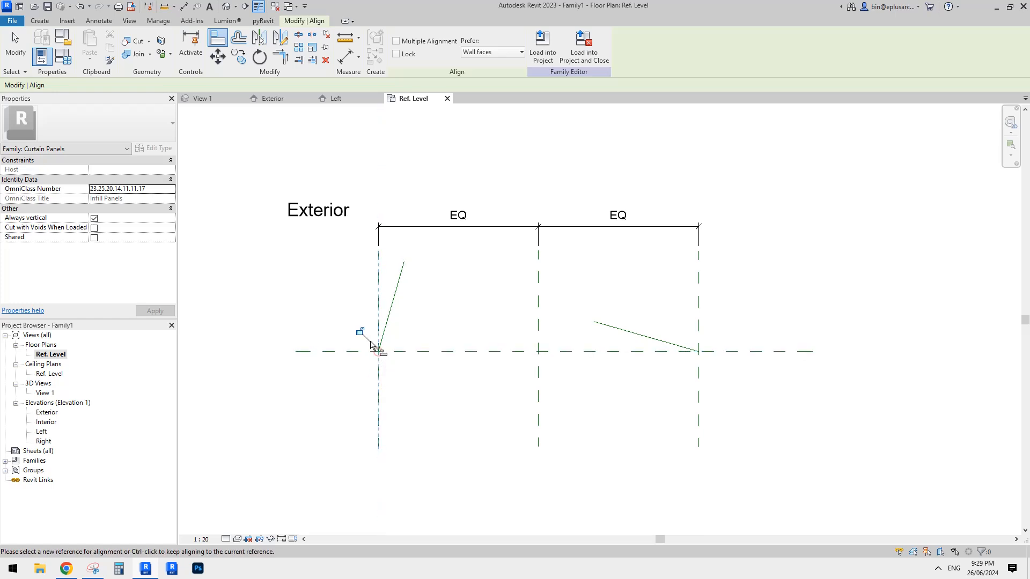
# - Align and lock the outer endpoint of the long right reference line to the Center (Front/Back) and Right reference planes
pyautogui.click(713, 356)
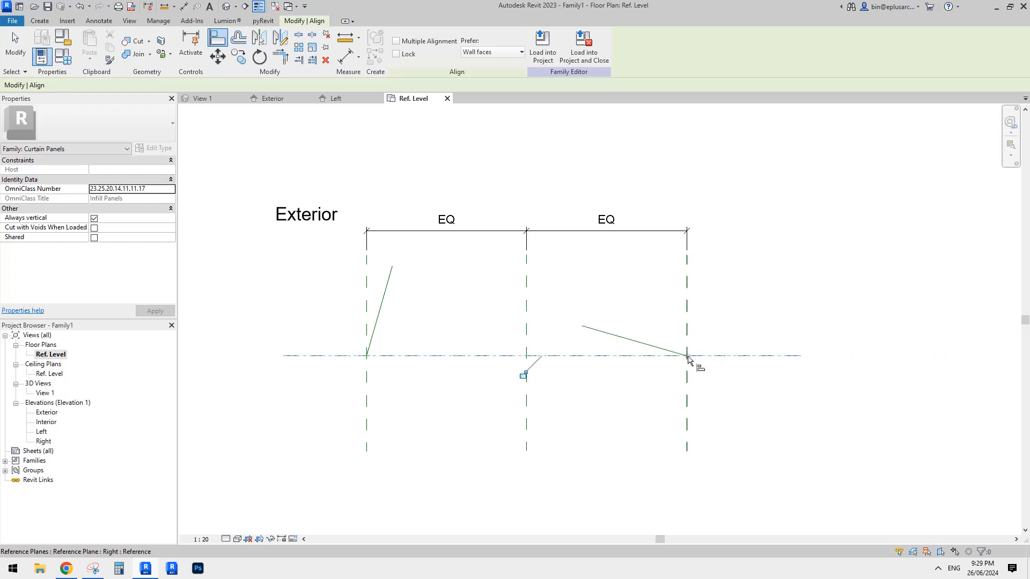
pyautogui.click(689, 306)
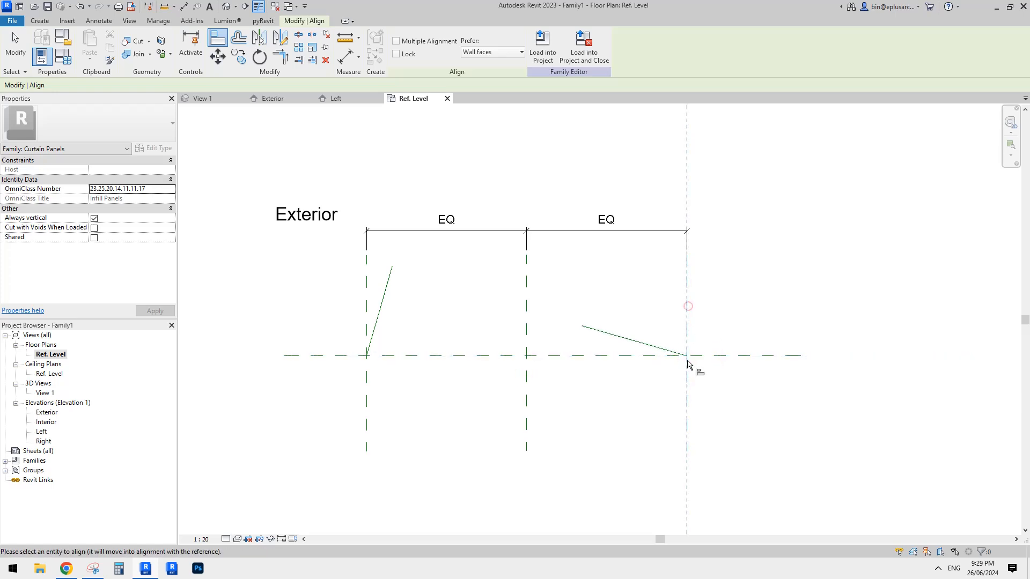
pyautogui.click(687, 357)
pyautogui.click(672, 335)
pyautogui.press('Escape')
pyautogui.press('Escape')
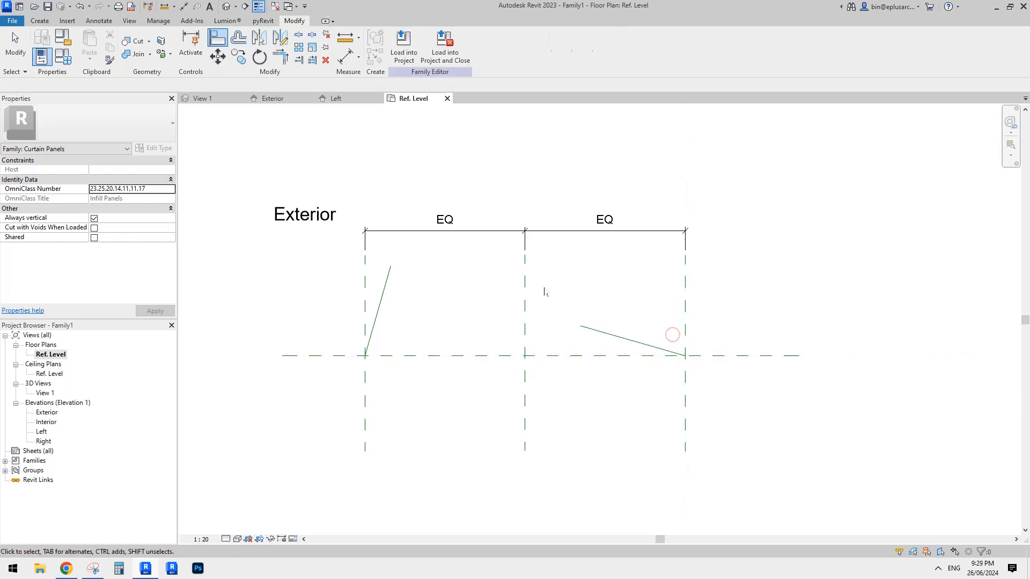
# - Trim/extend the two angled reference lines to each other so they meet in a corner
pyautogui.moveTo(488, 314); pyautogui.dragTo(504, 306, button='middle')
pyautogui.press('t')
pyautogui.press('r')
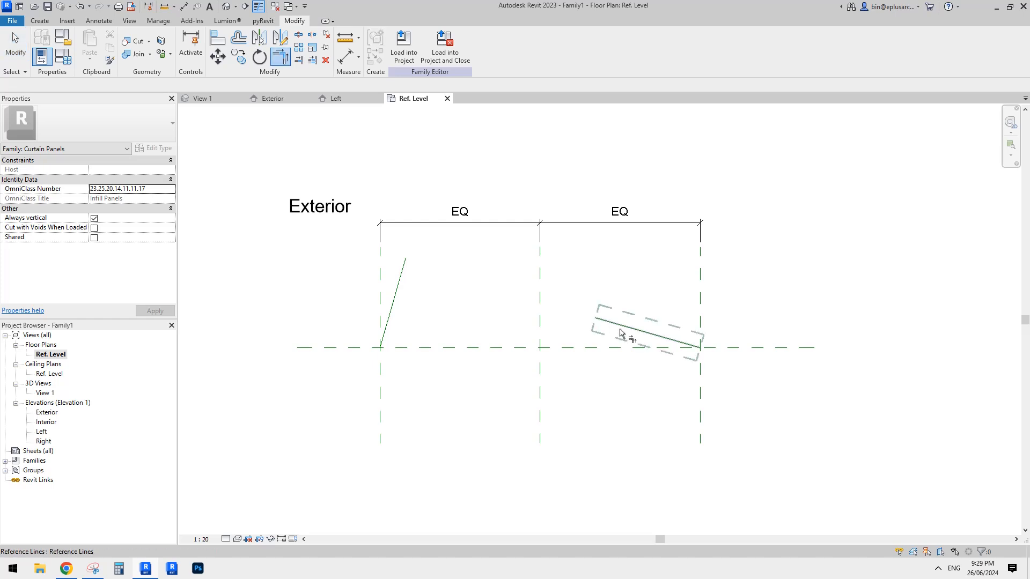
pyautogui.click(620, 333)
pyautogui.click(392, 312)
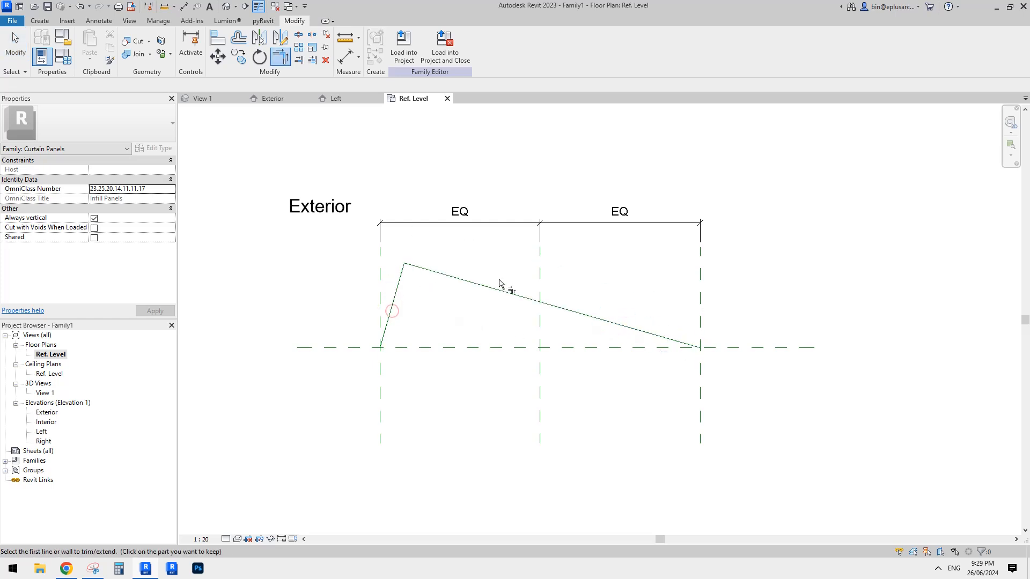
pyautogui.moveTo(442, 284); pyautogui.dragTo(462, 293, button='middle')
pyautogui.press('Escape')
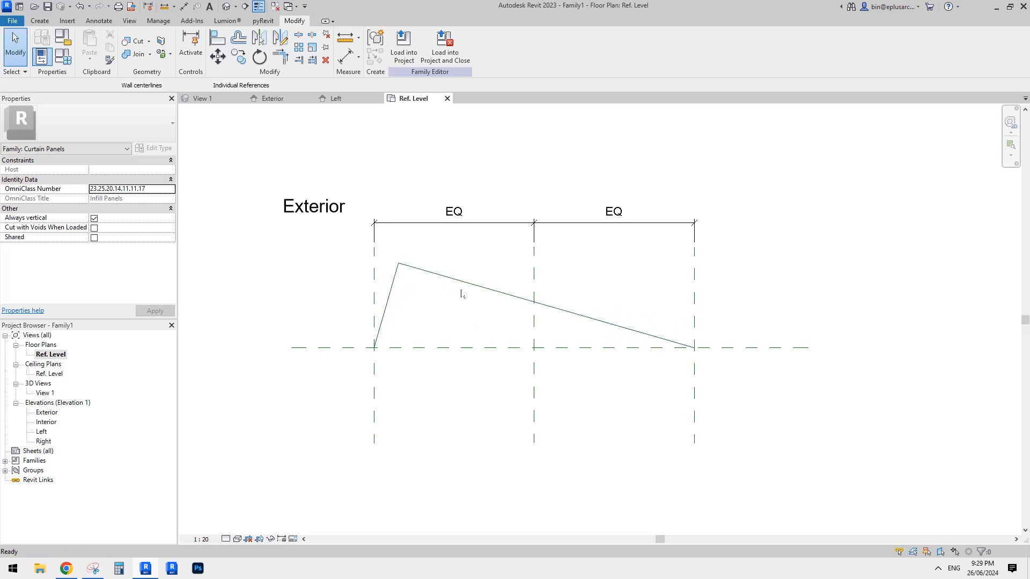
# - Add angular dimensions between the long reference line and the centre plane, and between the short reference line and the Left plane
pyautogui.press('d')
pyautogui.press('i')
pyautogui.click(424, 46)
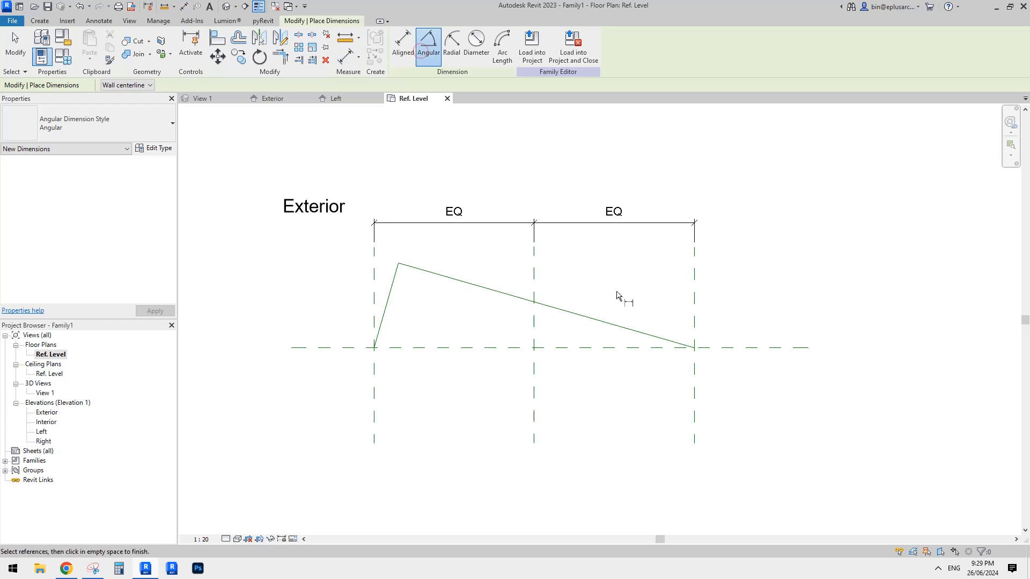
pyautogui.click(649, 336)
pyautogui.click(652, 348)
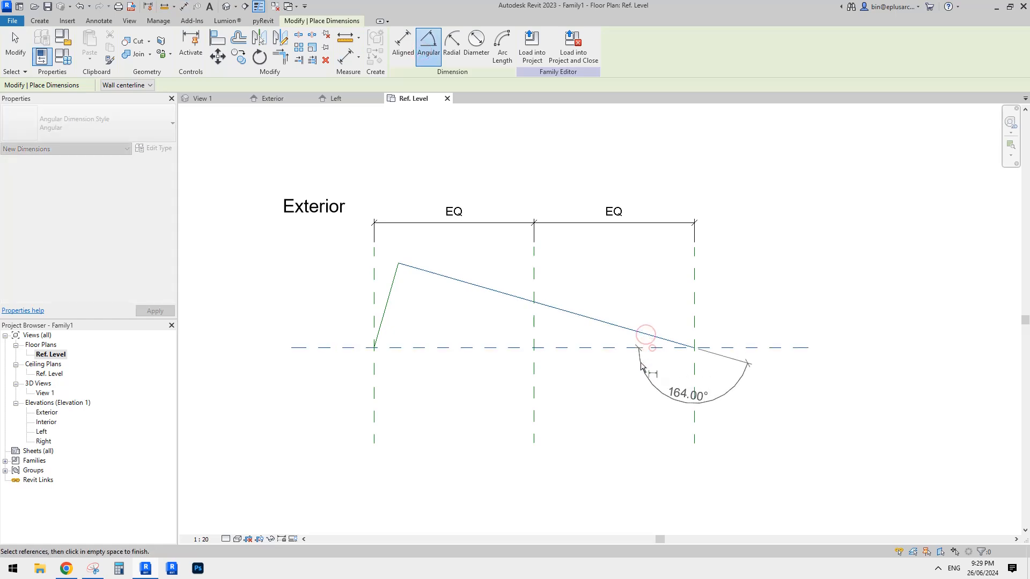
pyautogui.click(620, 343)
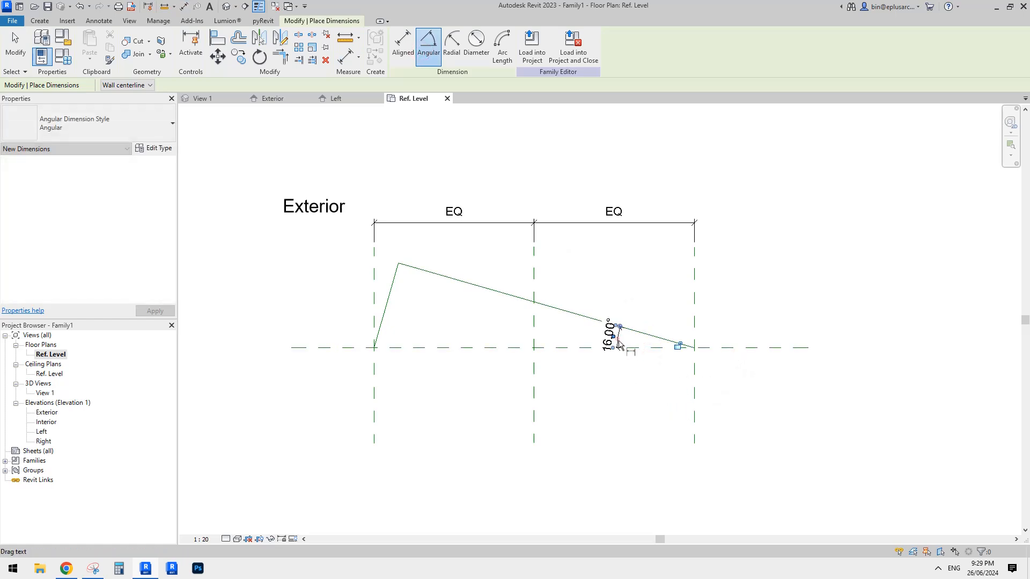
pyautogui.click(376, 308)
pyautogui.scroll(2, 374, 304)
pyautogui.click(381, 302)
pyautogui.press('Escape')
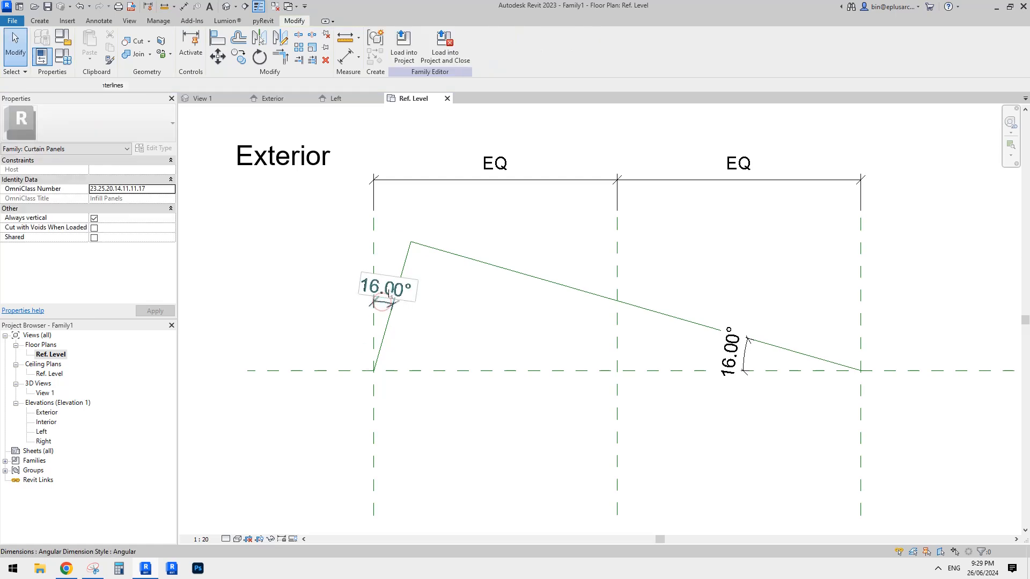
# - Label both angular dimensions with a new instance family parameter named a
pyautogui.click(390, 293)
pyautogui.keyDown('ctrl'); pyautogui.click(735, 355); pyautogui.keyUp('ctrl')
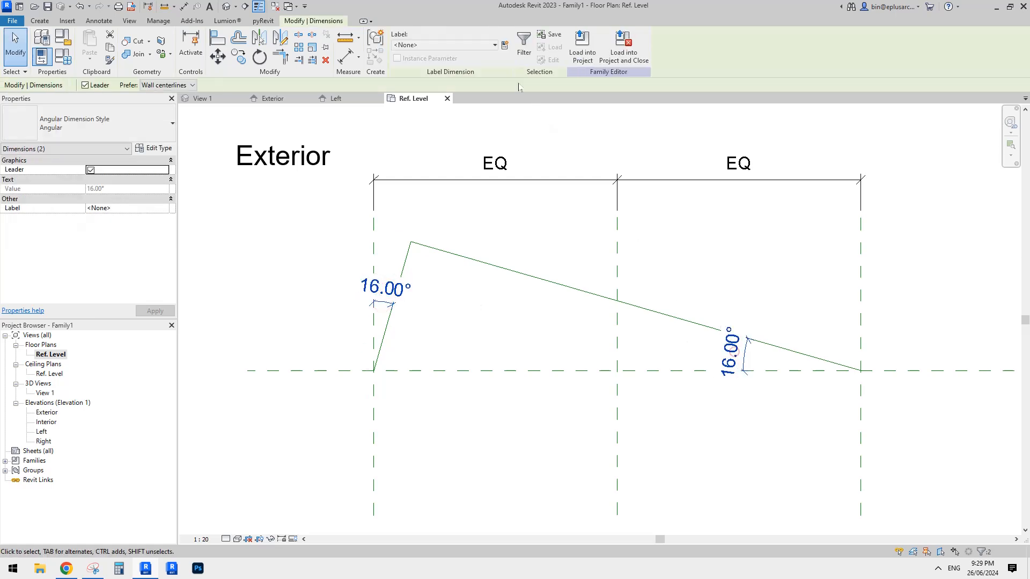
pyautogui.click(505, 45)
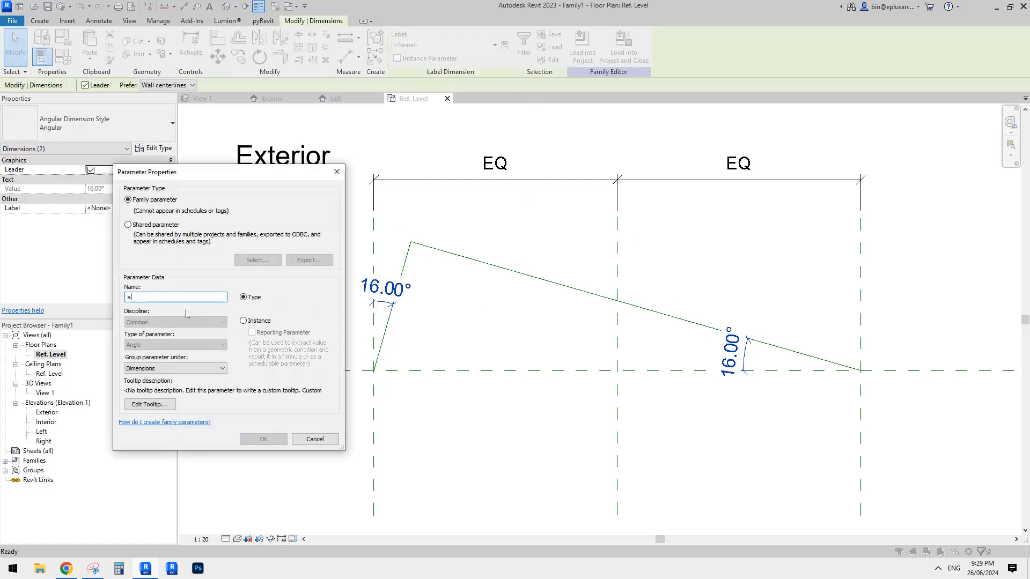
pyautogui.click(244, 321)
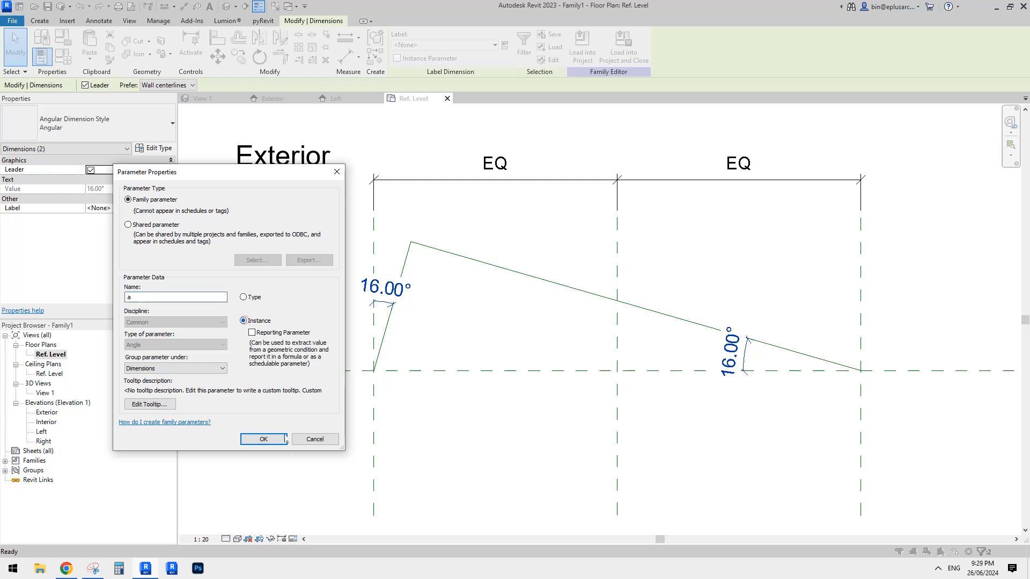
pyautogui.click(266, 438)
# - Flex the angle parameter a in the family types by applying 10° followed by 20°, and keep 20°
pyautogui.scroll(-1, 462, 355)
pyautogui.moveTo(461, 355); pyautogui.dragTo(612, 354, button='middle')
pyautogui.click(64, 55)
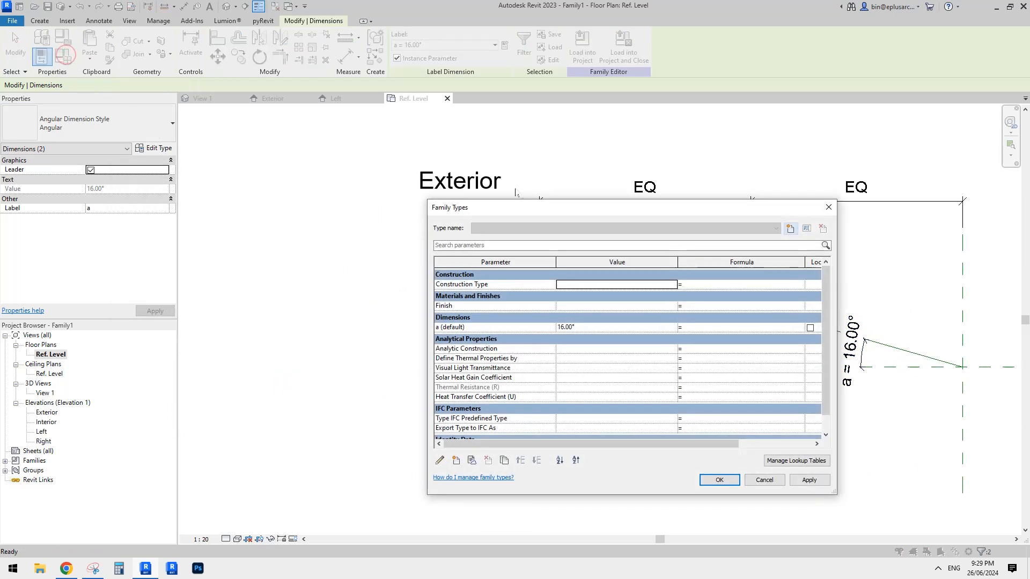
pyautogui.moveTo(553, 208); pyautogui.dragTo(212, 167)
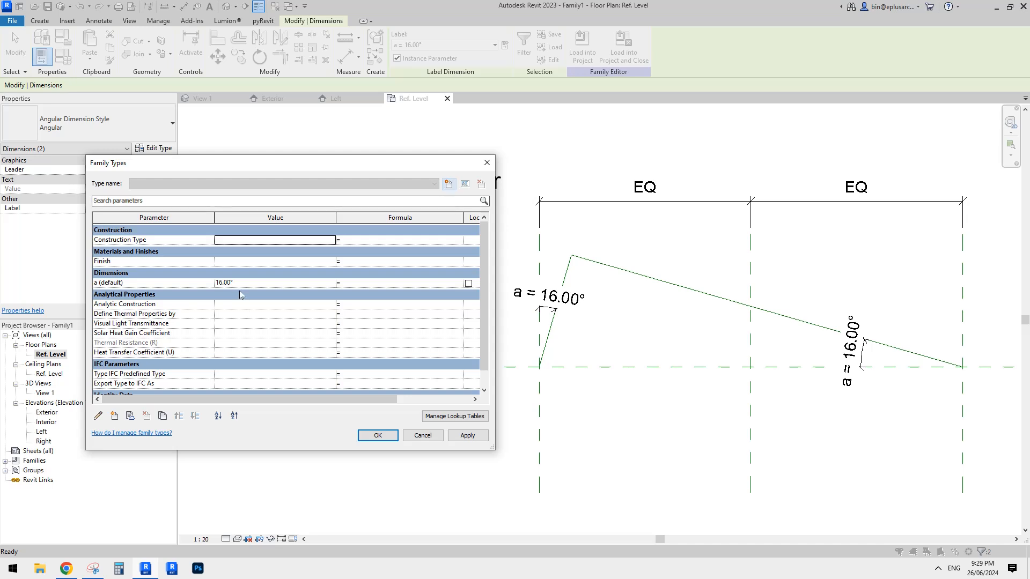
pyautogui.click(258, 287)
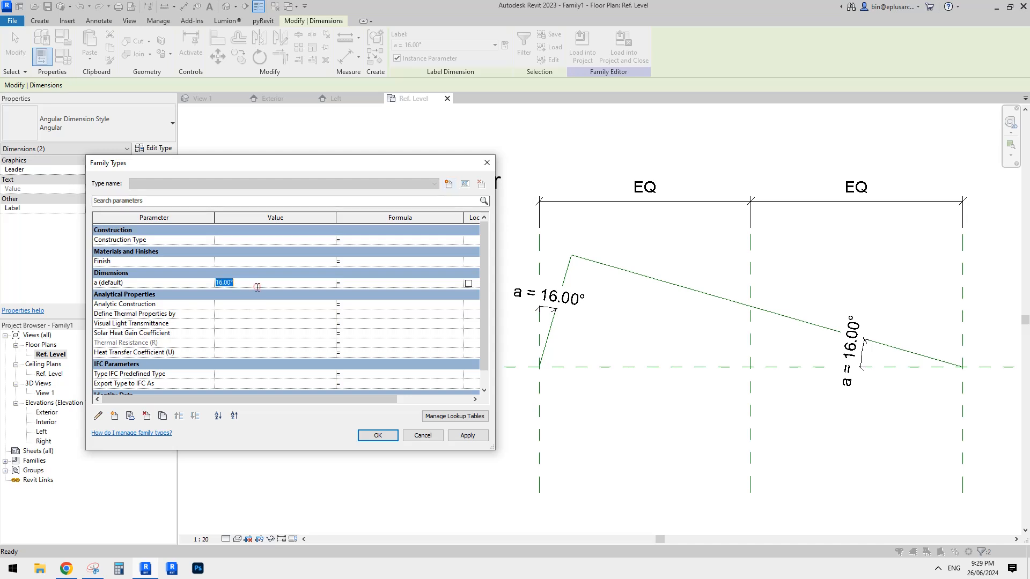
pyautogui.click(459, 435)
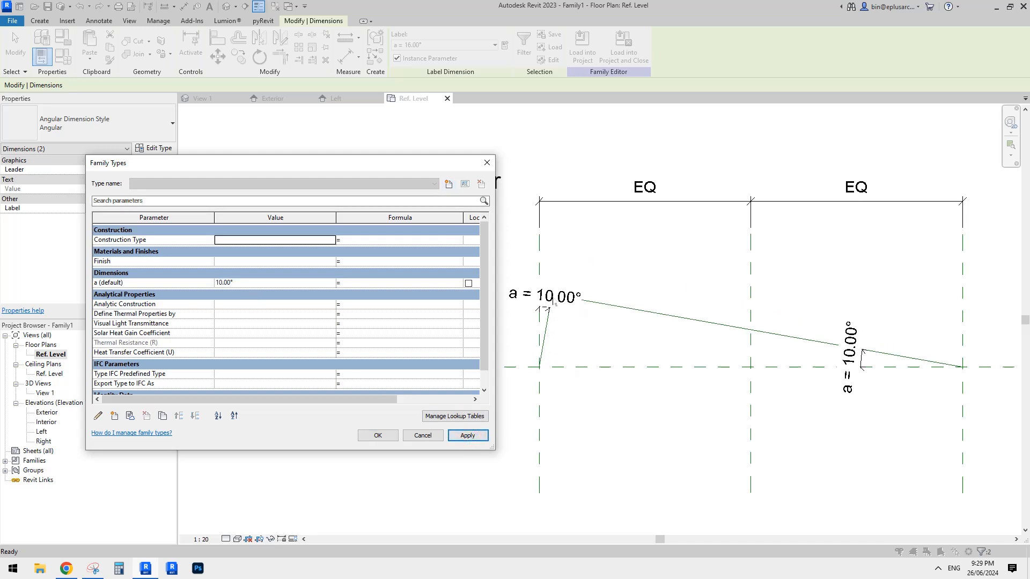
pyautogui.click(255, 284)
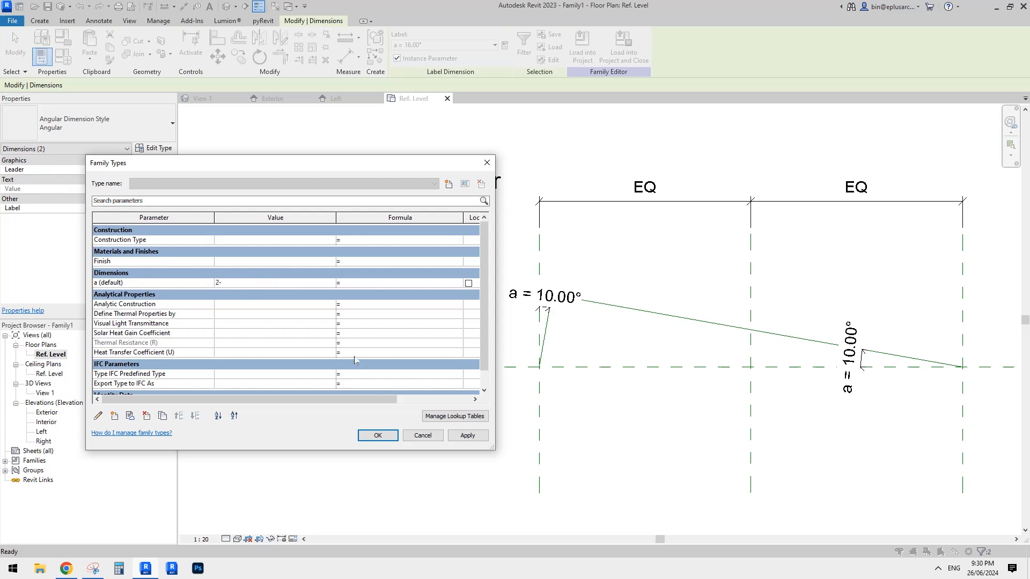
pyautogui.click(468, 436)
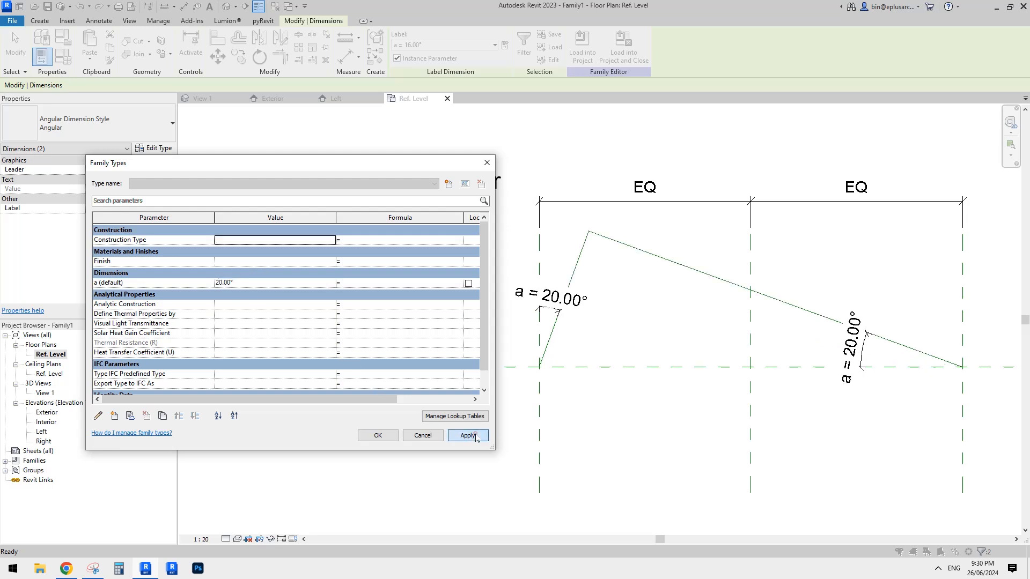
pyautogui.click(378, 436)
# - Open the default 3D view and create a sweep with the long angled reference line picked as its path
pyautogui.moveTo(653, 336); pyautogui.dragTo(473, 291, button='middle')
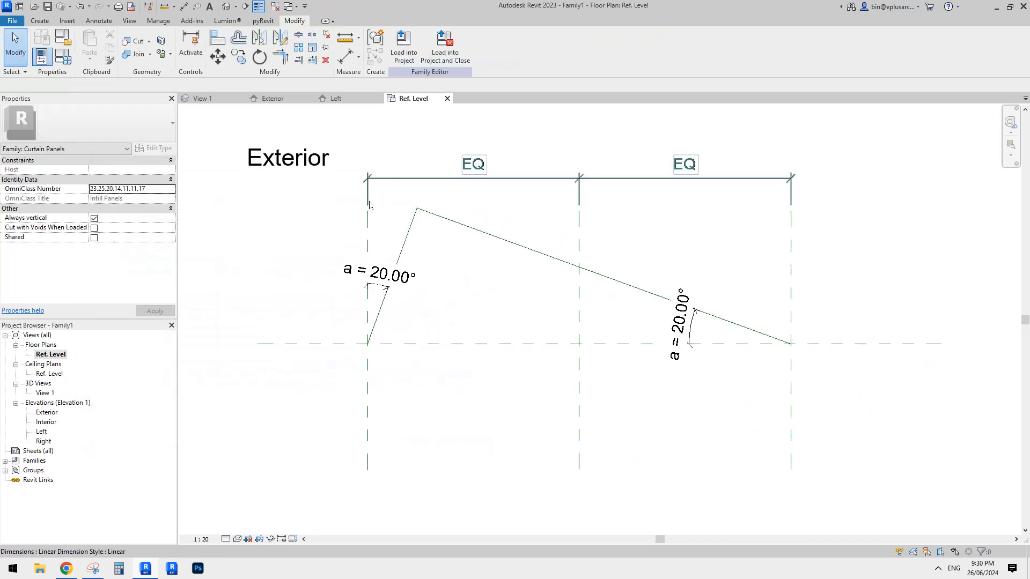
pyautogui.click(226, 6)
pyautogui.moveTo(566, 257); pyautogui.dragTo(561, 305, button='middle')
pyautogui.scroll(-2, 552, 262)
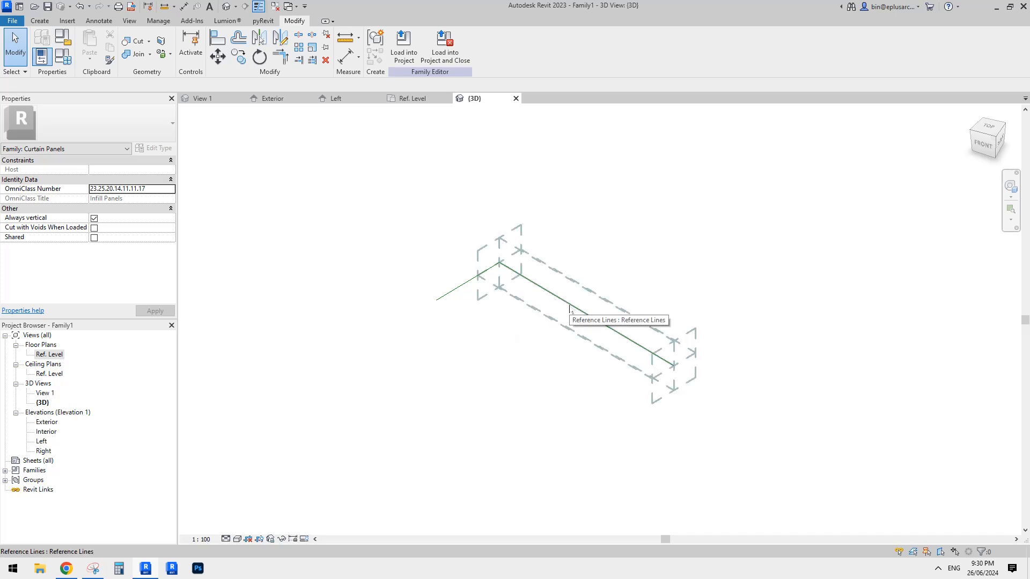
pyautogui.moveTo(413, 241); pyautogui.dragTo(408, 278, button='middle')
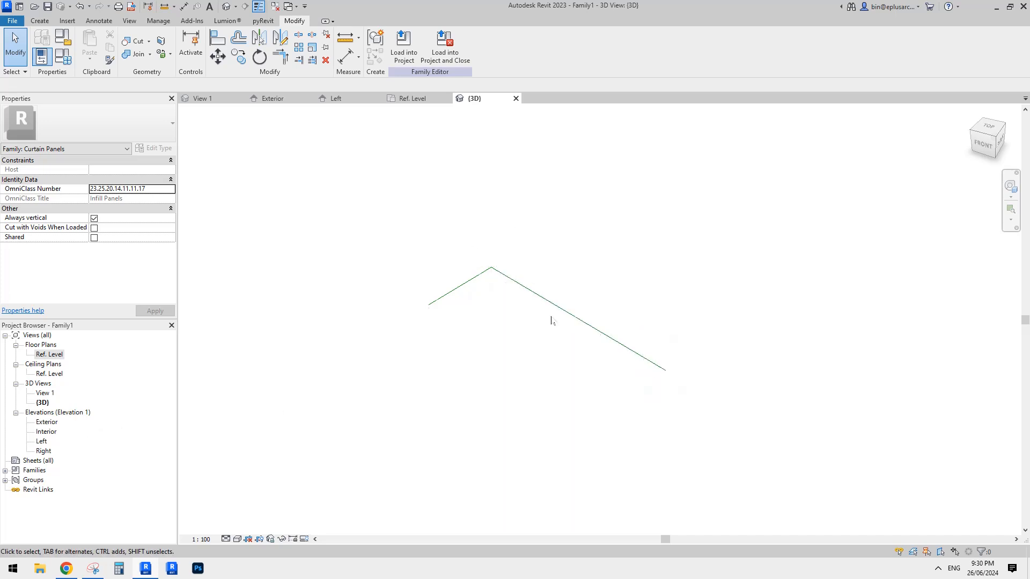
pyautogui.moveTo(551, 316); pyautogui.dragTo(552, 322, button='middle')
pyautogui.click(40, 21)
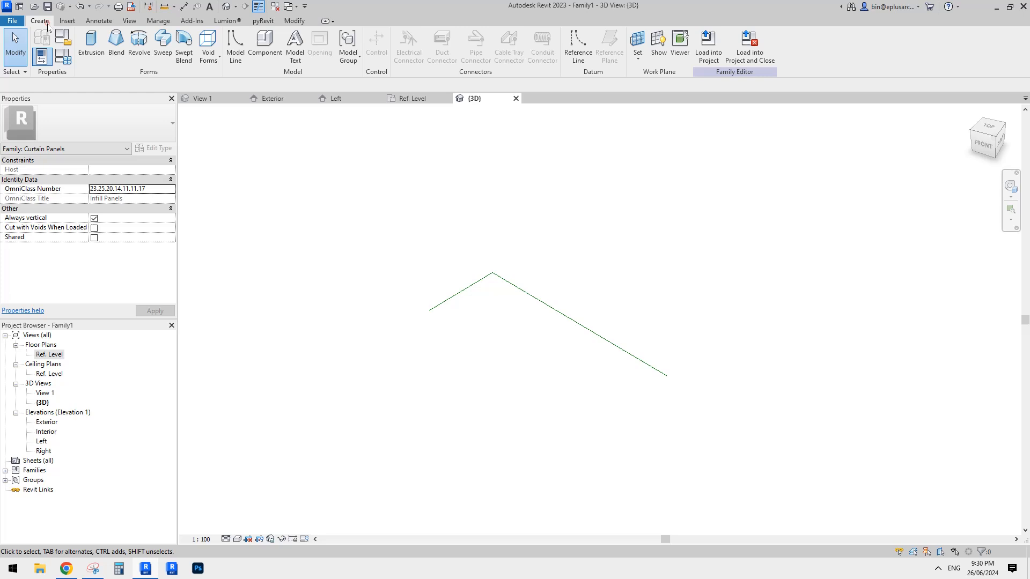
pyautogui.click(155, 46)
pyautogui.click(492, 56)
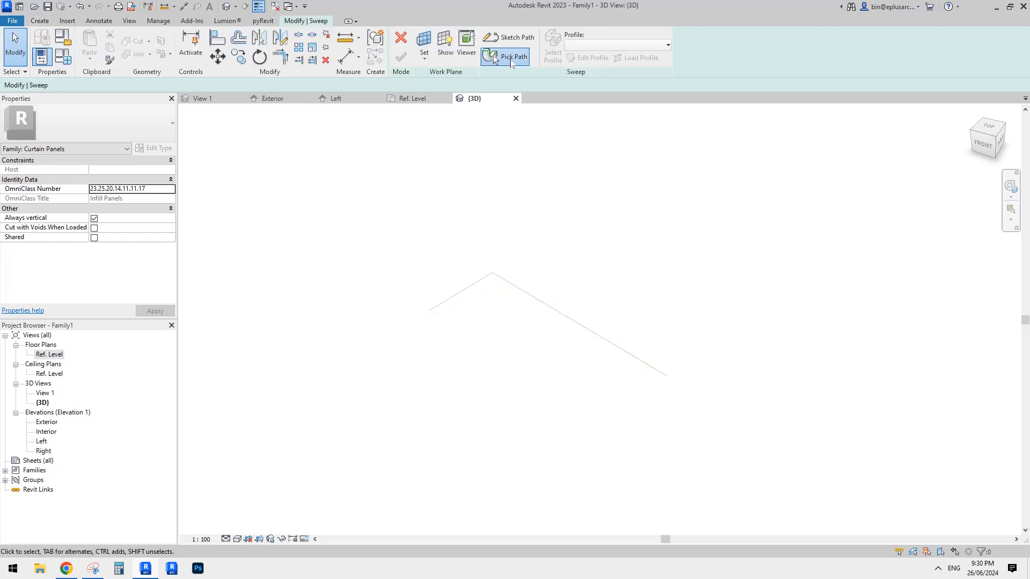
pyautogui.click(578, 322)
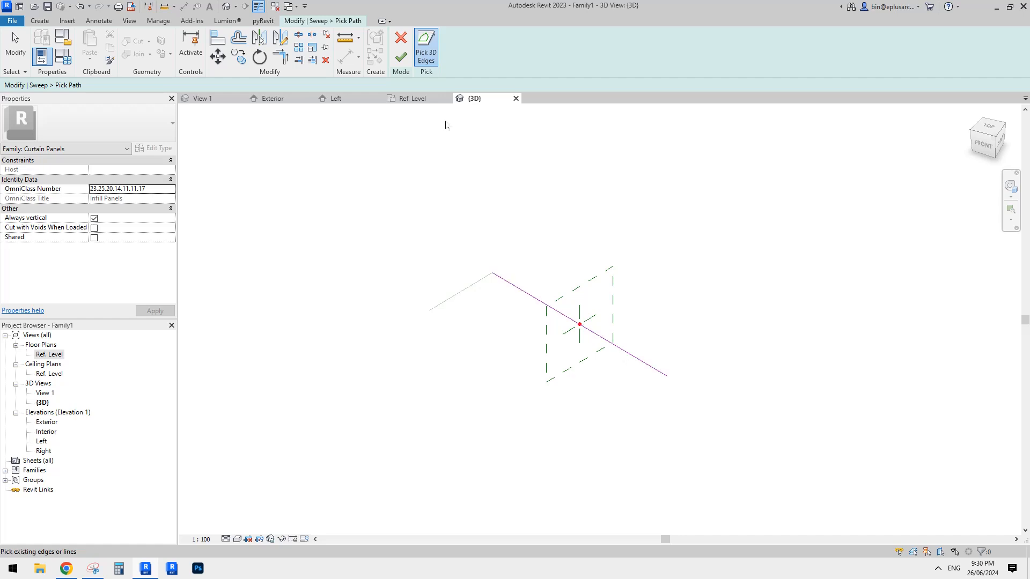
pyautogui.click(401, 56)
# - Start editing the sweep's sketched profile and open the Right elevation for it
pyautogui.click(588, 58)
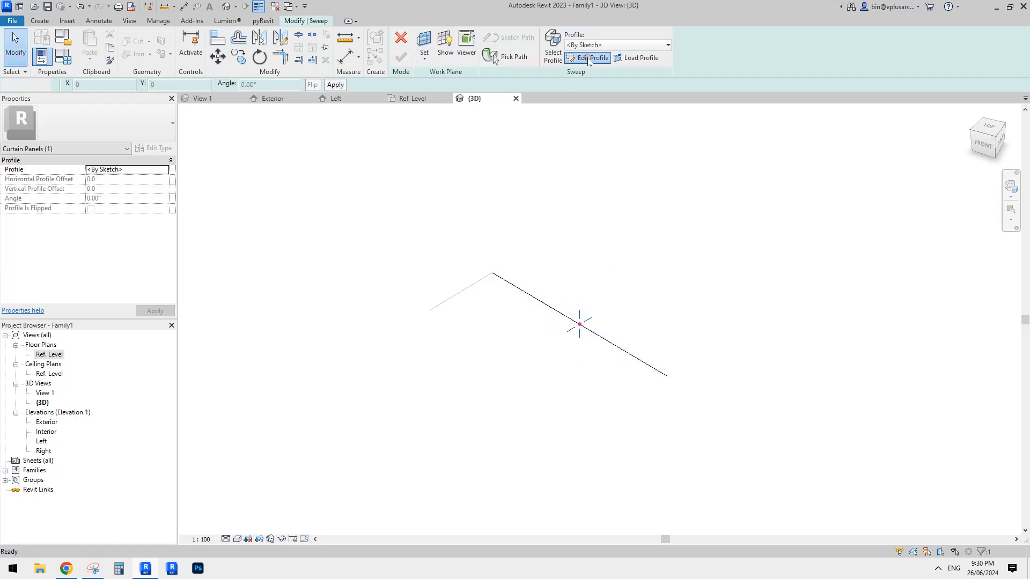
pyautogui.moveTo(579, 295)
pyautogui.mouseDown(button='middle')
pyautogui.moveTo(551, 329)
pyautogui.moveTo(524, 315)
pyautogui.moveTo(499, 364)
pyautogui.mouseUp(button='middle')
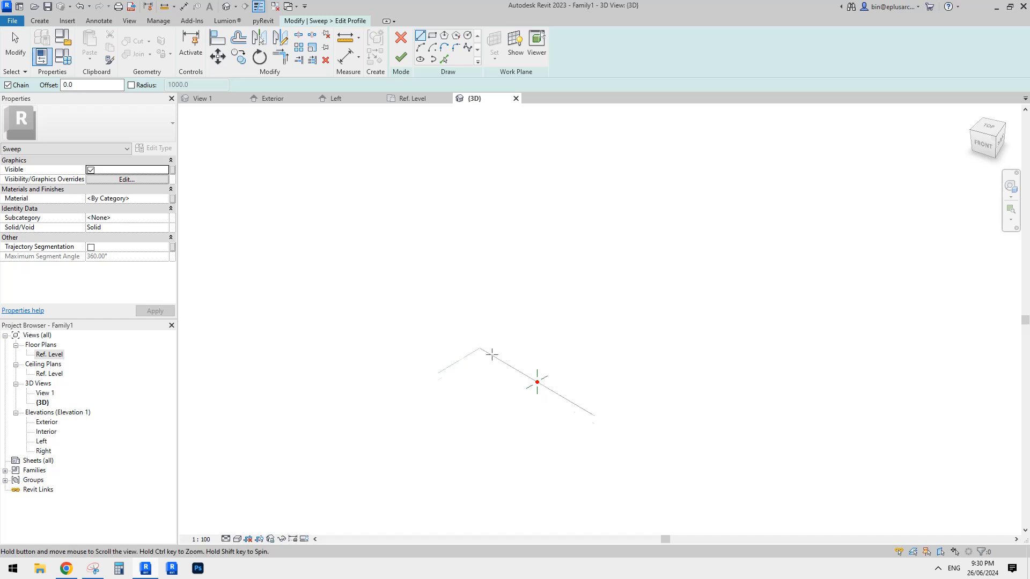
pyautogui.scroll(-1, 489, 368)
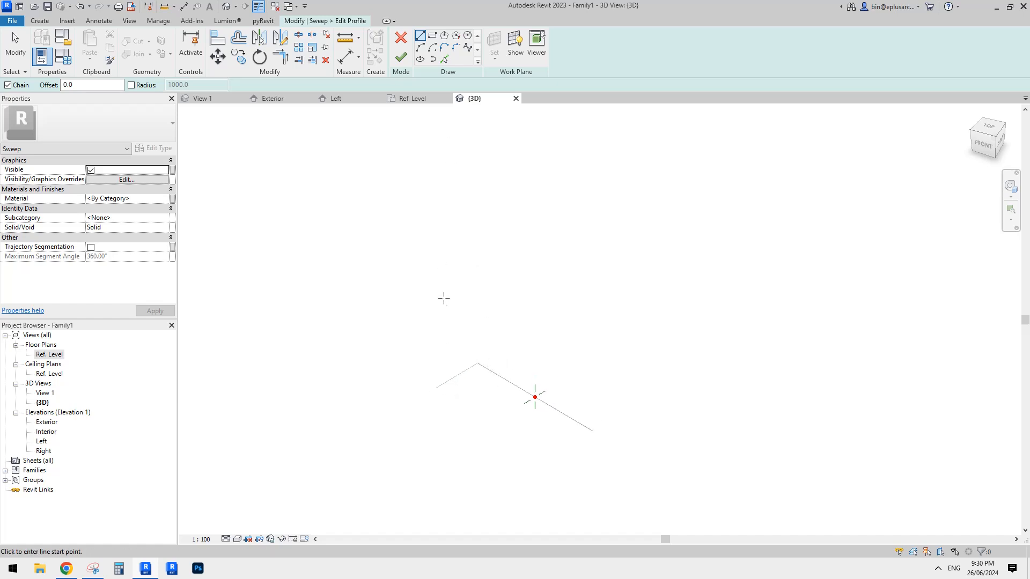
pyautogui.moveTo(559, 366); pyautogui.dragTo(559, 358, button='middle')
pyautogui.doubleClick(54, 450)
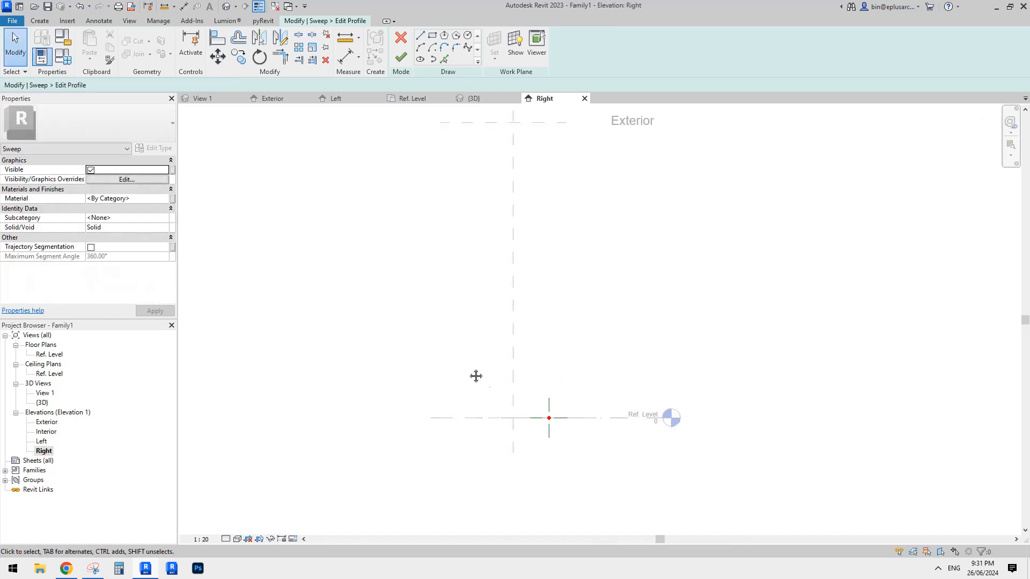
pyautogui.scroll(1, 543, 397)
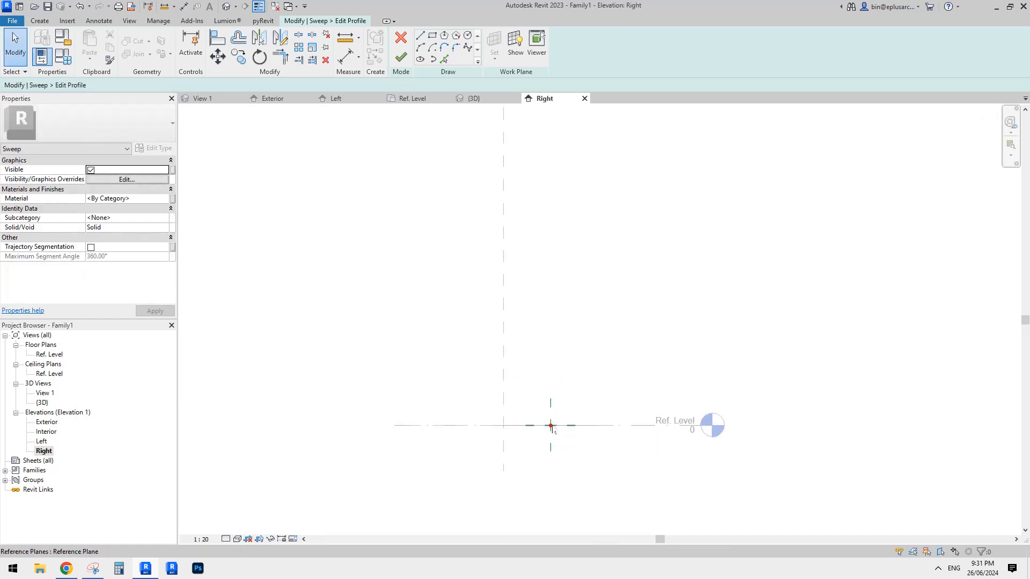
pyautogui.scroll(-1, 547, 423)
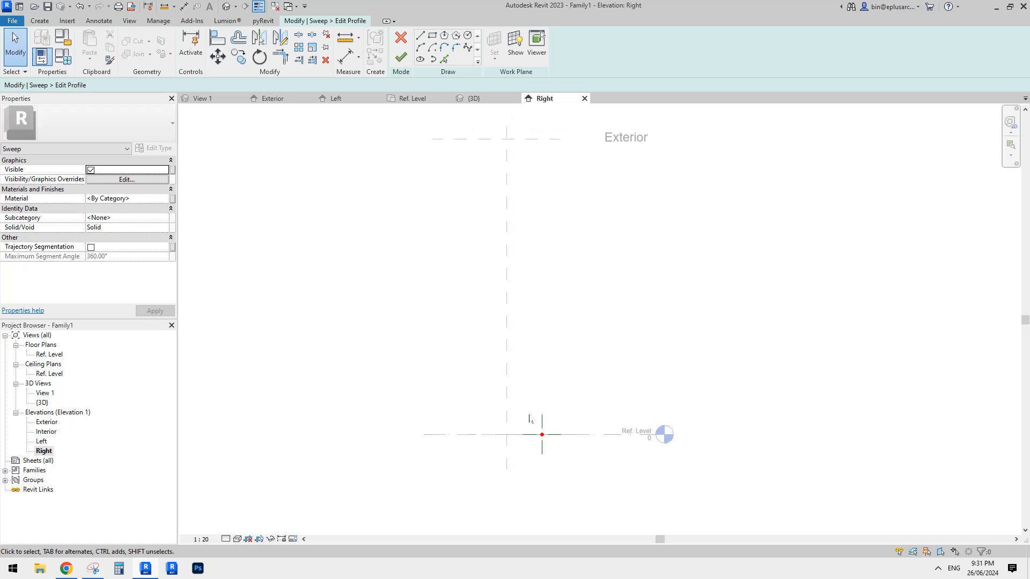
pyautogui.scroll(-1, 537, 400)
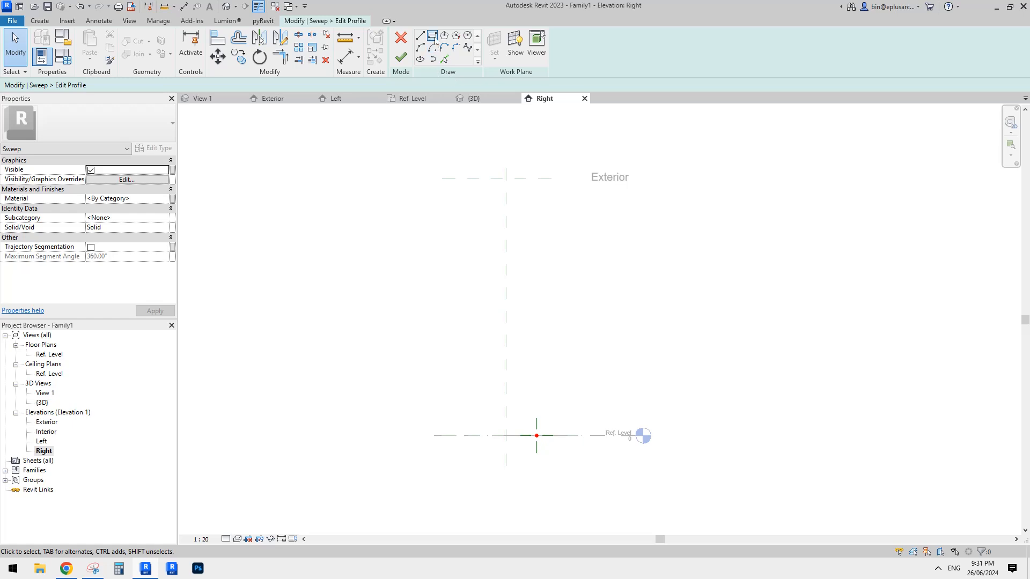
# - Sketch a profile rectangle about 280 mm wide and 100 mm high, based on the Ref. Level and spanning the path point
pyautogui.click(432, 35)
pyautogui.scroll(3, 536, 437)
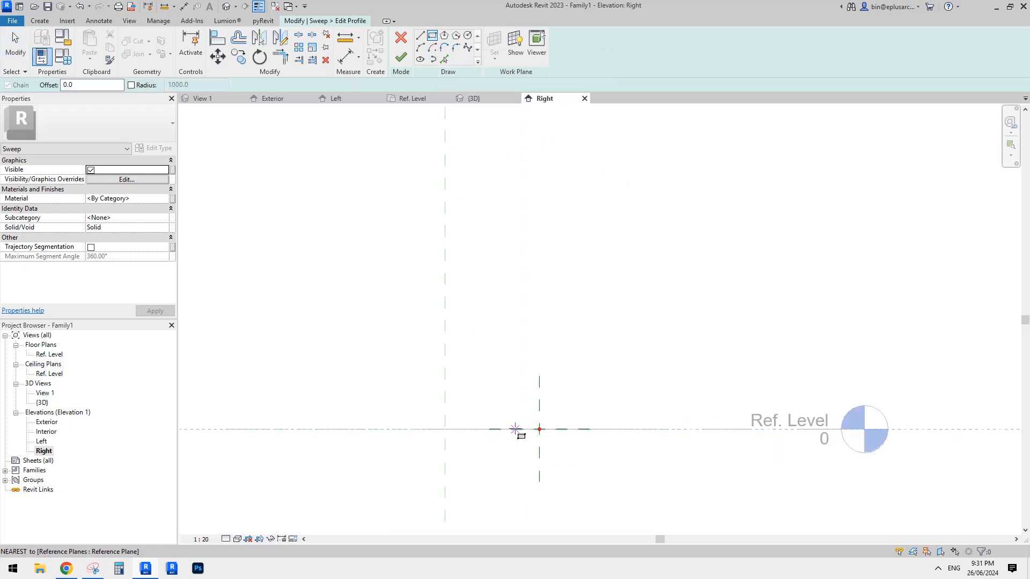
pyautogui.click(515, 429)
pyautogui.click(566, 410)
pyautogui.scroll(2, 561, 414)
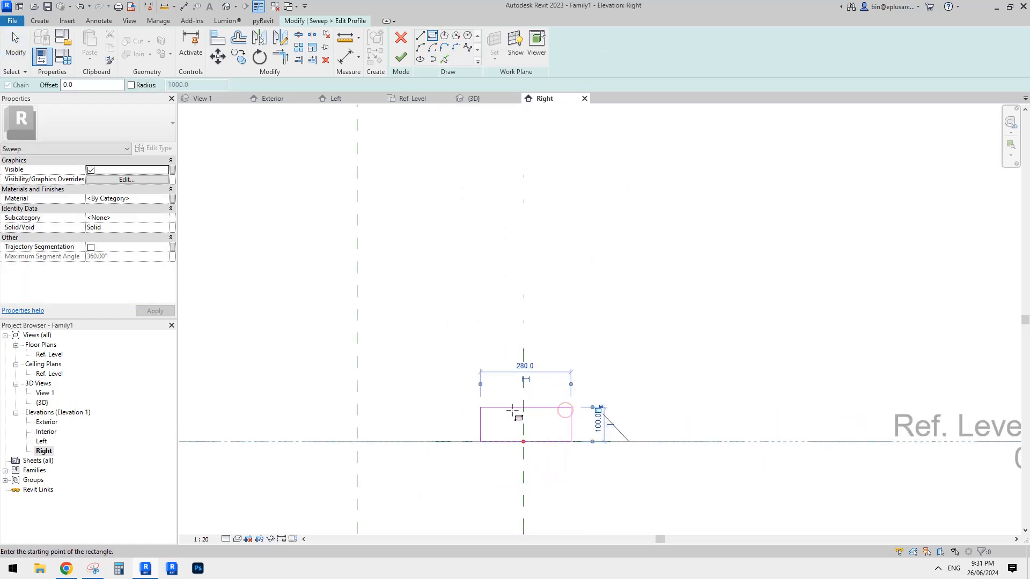
pyautogui.press('Escape')
pyautogui.press('Escape')
# - Set the profile rectangle's width to 150 mm by moving its edge farther from the Exterior label
pyautogui.click(481, 426)
pyautogui.click(500, 425)
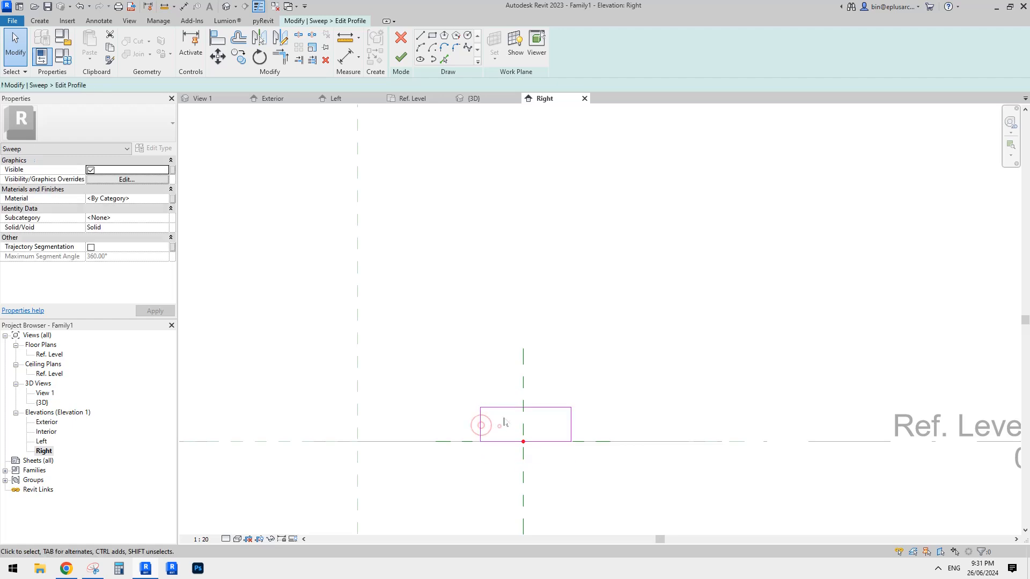
pyautogui.click(481, 426)
pyautogui.click(522, 455)
pyautogui.moveTo(565, 412); pyautogui.dragTo(565, 417, button='middle')
pyautogui.write('150')
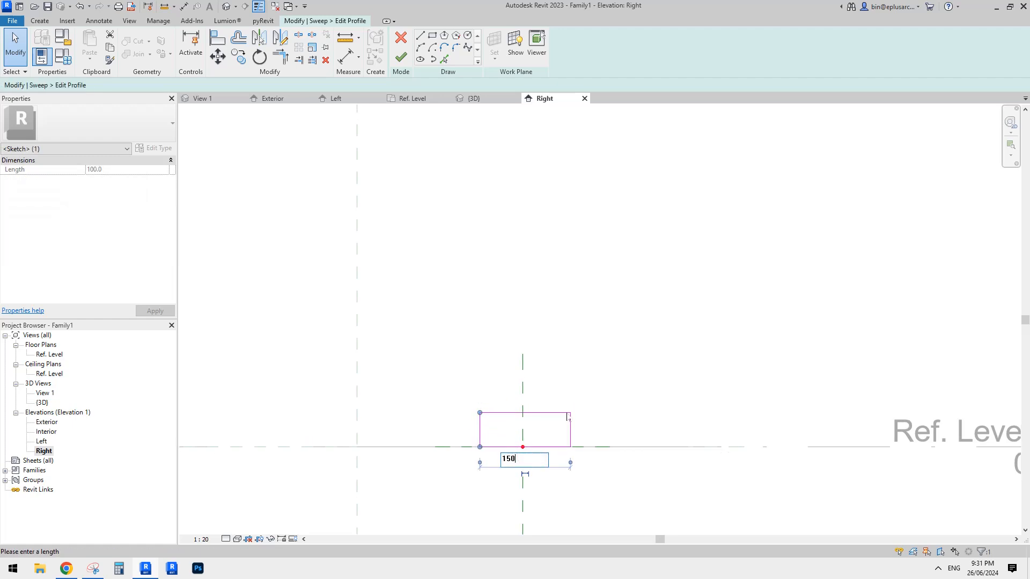
pyautogui.press('Return')
pyautogui.click(583, 346)
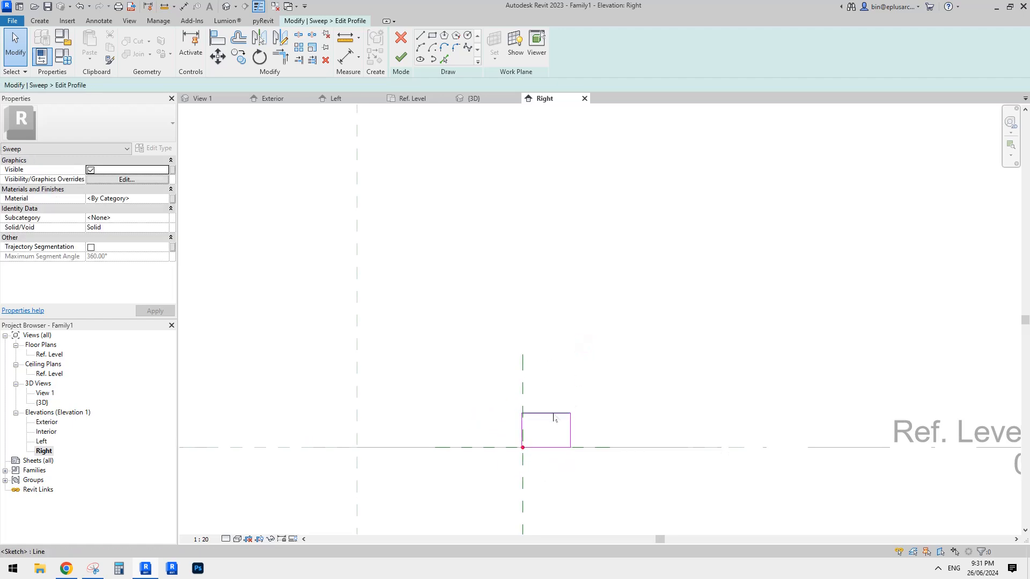
# - Set the profile rectangle's height to 50 mm by moving its upper edge
pyautogui.click(553, 413)
pyautogui.click(497, 429)
pyautogui.moveTo(567, 366); pyautogui.dragTo(534, 376, button='middle')
pyautogui.write('4')
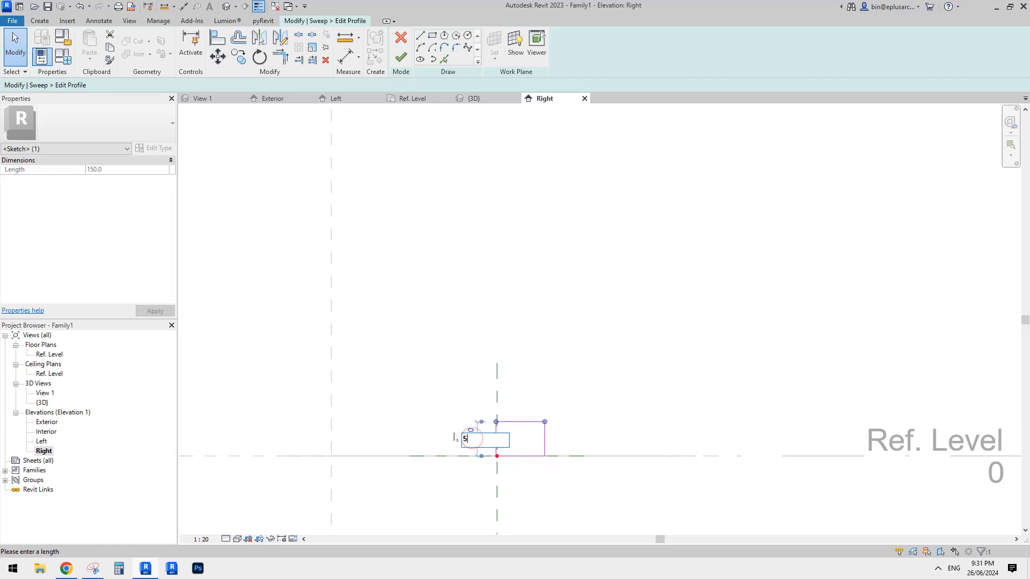
pyautogui.write('0')
pyautogui.press('Return')
pyautogui.click(512, 402)
# - Move the whole rectangle horizontally so the midpoint of its bottom edge sits on the sweep path point
pyautogui.scroll(2, 524, 425)
pyautogui.press('Tab')
pyautogui.click(530, 447)
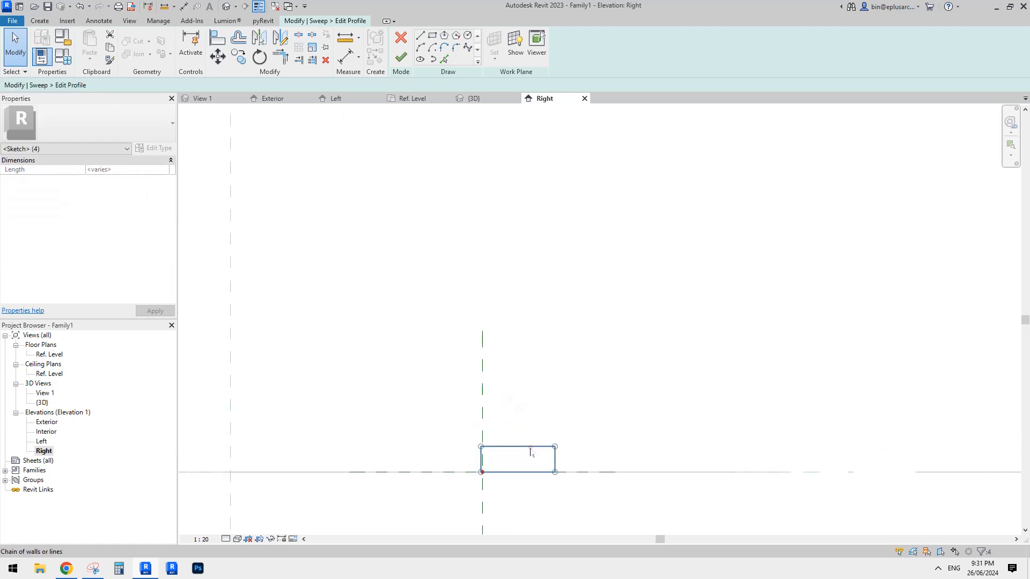
pyautogui.moveTo(530, 448); pyautogui.dragTo(528, 435, button='middle')
pyautogui.press('m')
pyautogui.press('v')
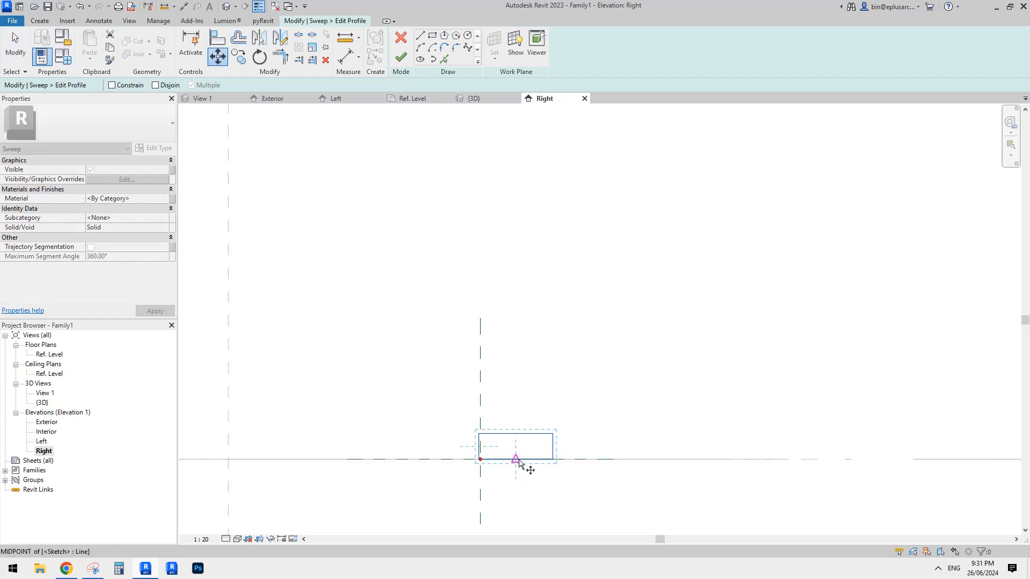
pyautogui.click(515, 459)
pyautogui.scroll(3, 494, 466)
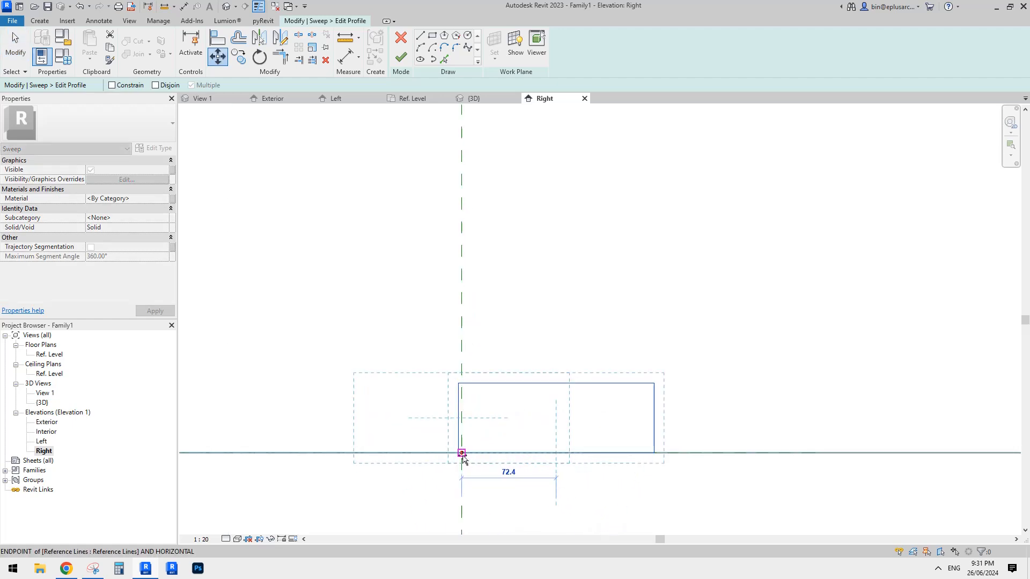
pyautogui.click(462, 453)
pyautogui.scroll(-8, 460, 452)
pyautogui.moveTo(522, 340); pyautogui.dragTo(545, 374, button='middle')
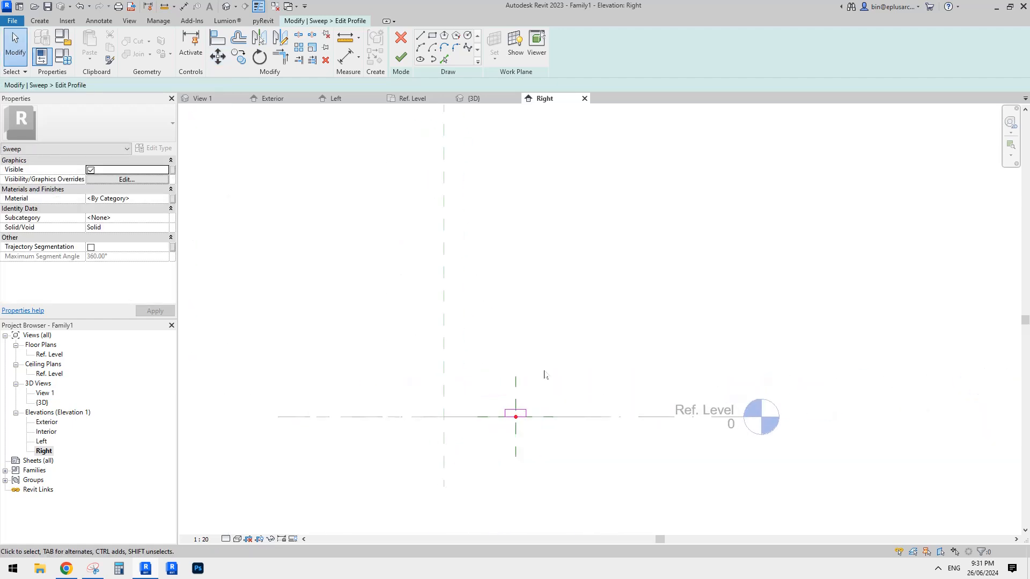
# - Copy the profile rectangle vertically upward so the copy's top edge lies on the Top reference plane
pyautogui.moveTo(518, 292); pyautogui.dragTo(526, 349, button='middle')
pyautogui.scroll(-1, 518, 312)
pyautogui.scroll(-2, 519, 331)
pyautogui.moveTo(515, 297); pyautogui.dragTo(554, 257, button='middle')
pyautogui.moveTo(507, 206); pyautogui.dragTo(488, 322, button='middle')
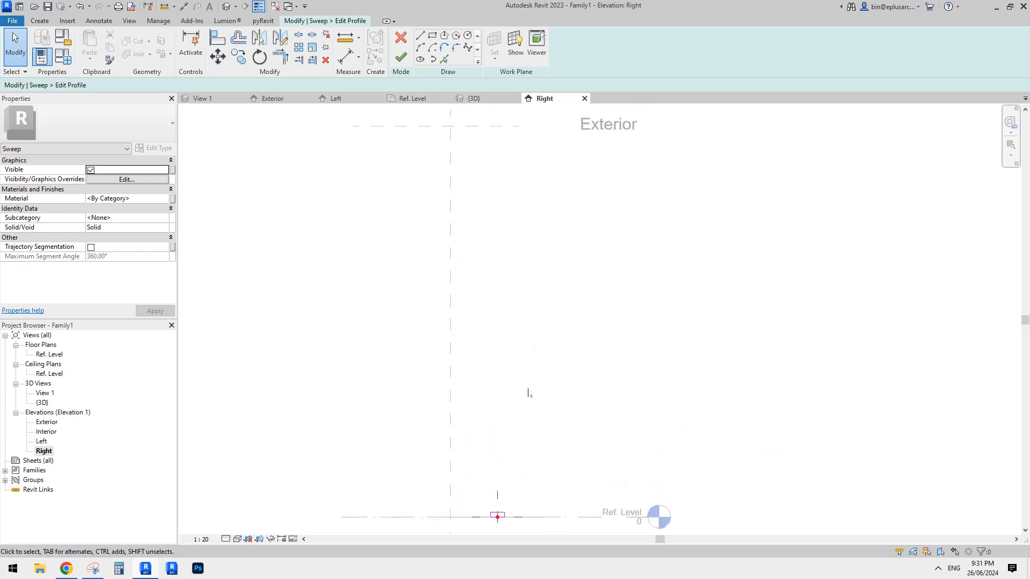
pyautogui.press('Tab')
pyautogui.click(501, 514)
pyautogui.scroll(2, 504, 521)
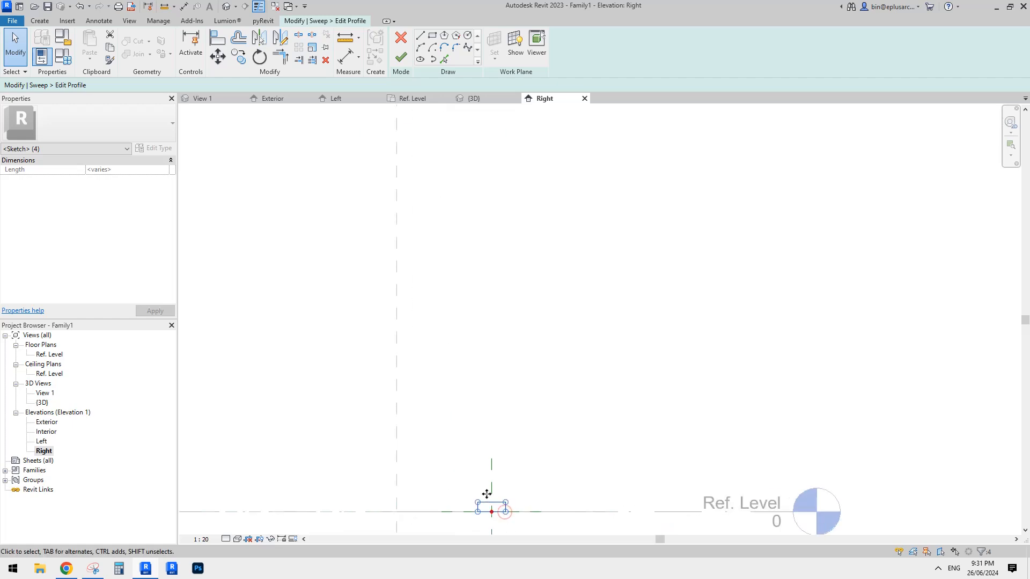
pyautogui.press('c')
pyautogui.press('o')
pyautogui.click(492, 511)
pyautogui.scroll(-2, 488, 429)
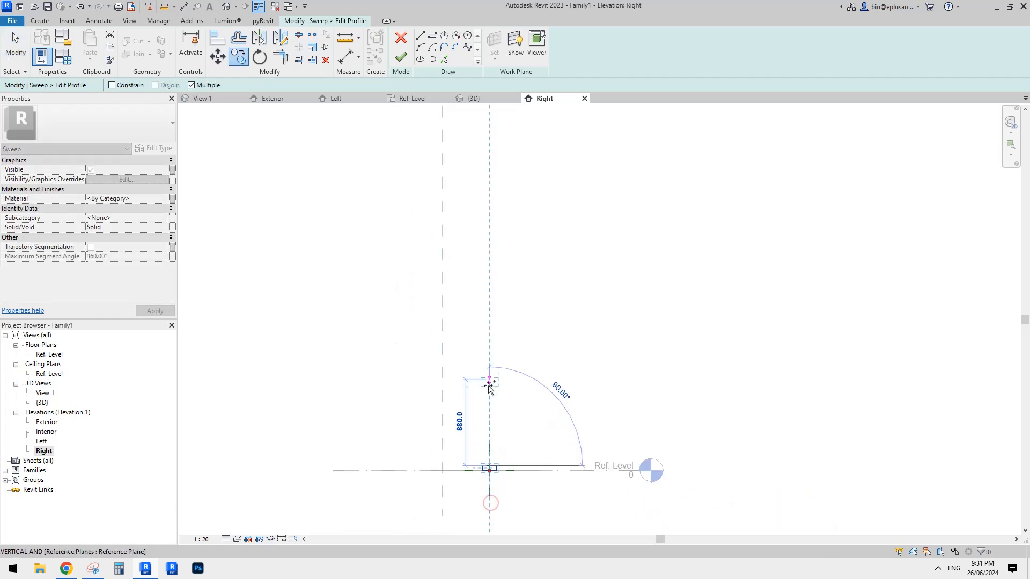
pyautogui.moveTo(483, 185); pyautogui.dragTo(471, 389, button='middle')
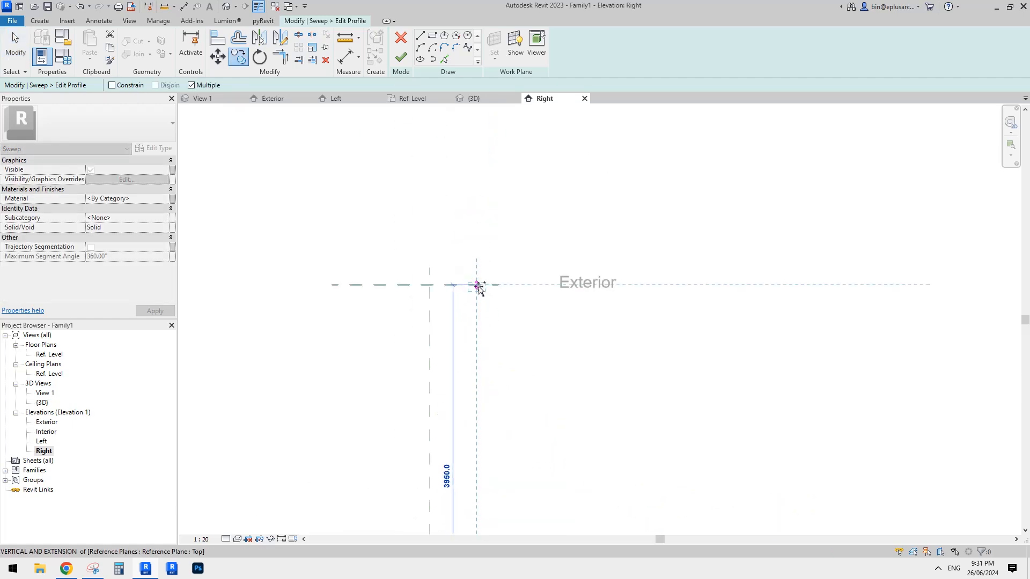
pyautogui.click(478, 286)
pyautogui.scroll(2, 478, 288)
pyautogui.press('Escape')
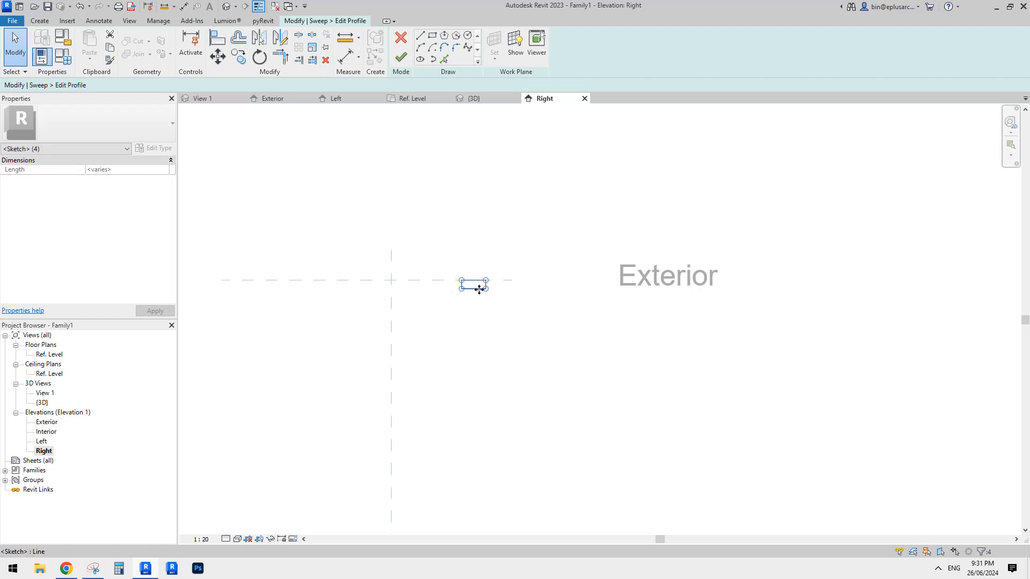
pyautogui.scroll(-2, 477, 289)
pyautogui.scroll(2, 444, 288)
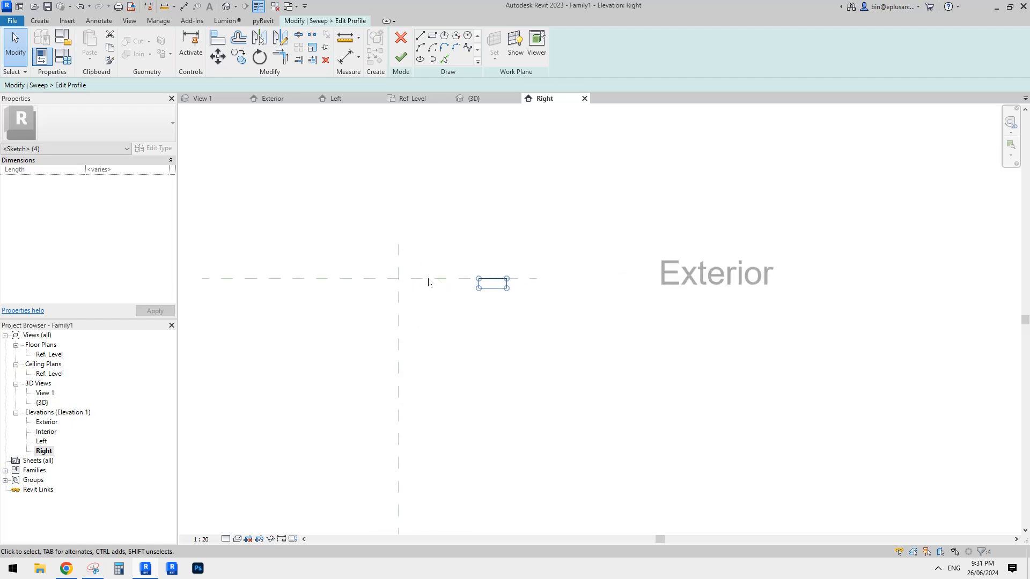
pyautogui.scroll(-4, 461, 305)
pyautogui.moveTo(492, 403); pyautogui.dragTo(499, 336, button='middle')
pyautogui.press('Escape')
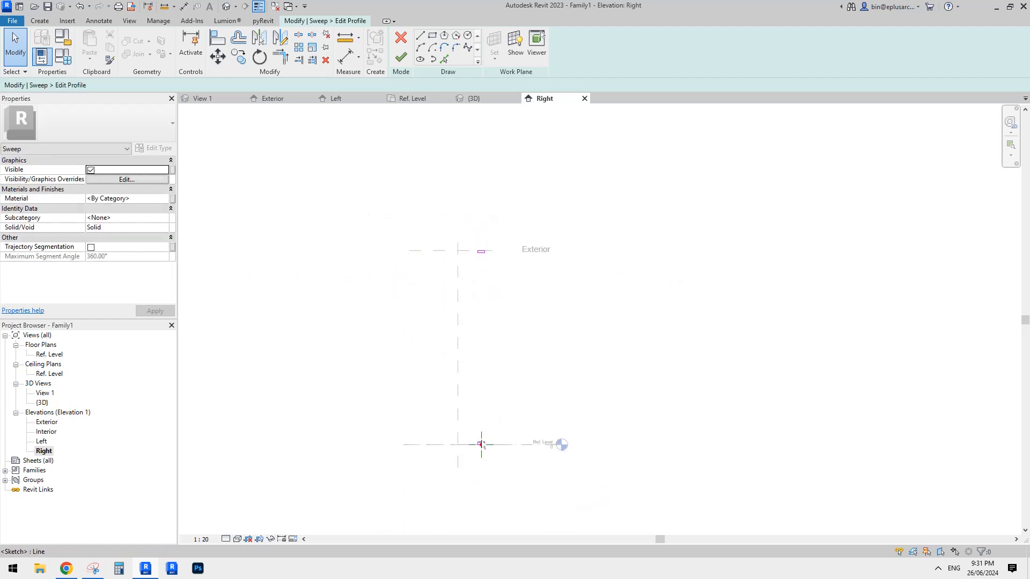
# - Align the upper rectangle's top edge with the Top reference plane and lock the alignment
pyautogui.scroll(2, 481, 445)
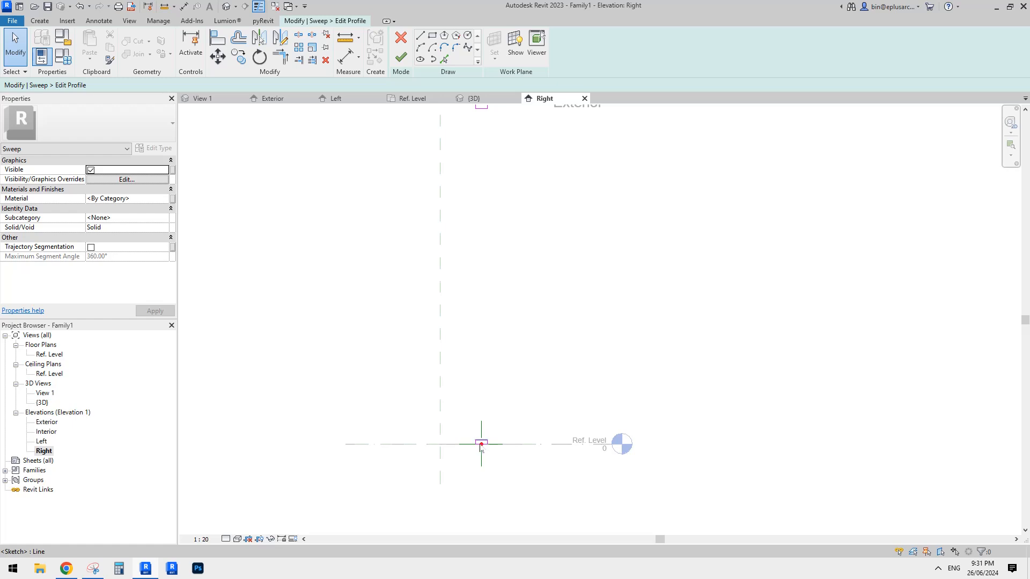
pyautogui.scroll(-2, 483, 371)
pyautogui.moveTo(487, 213); pyautogui.dragTo(473, 344, button='middle')
pyautogui.scroll(5, 471, 338)
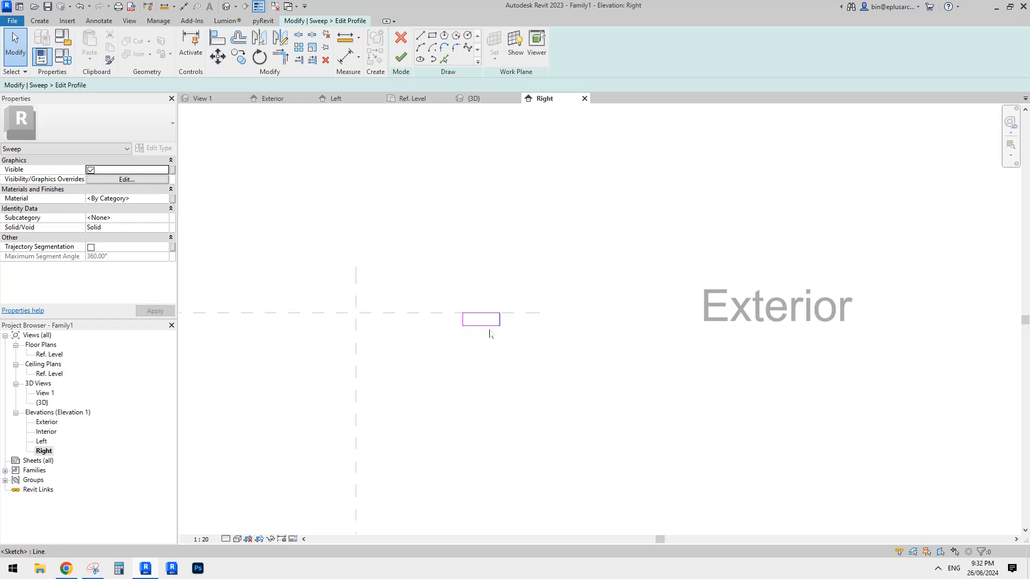
pyautogui.moveTo(420, 312); pyautogui.dragTo(419, 317, button='middle')
pyautogui.press('a')
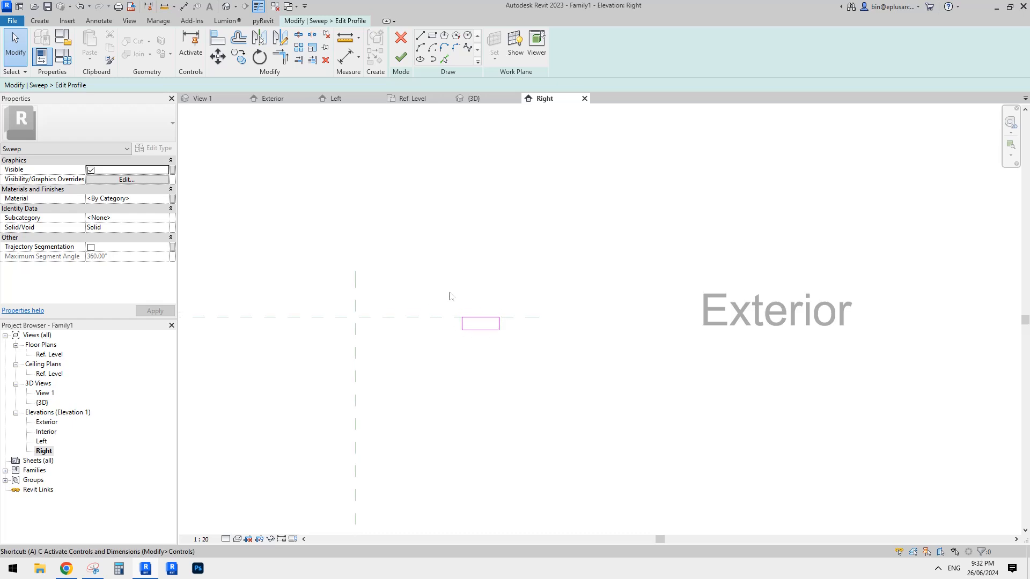
pyautogui.press('l')
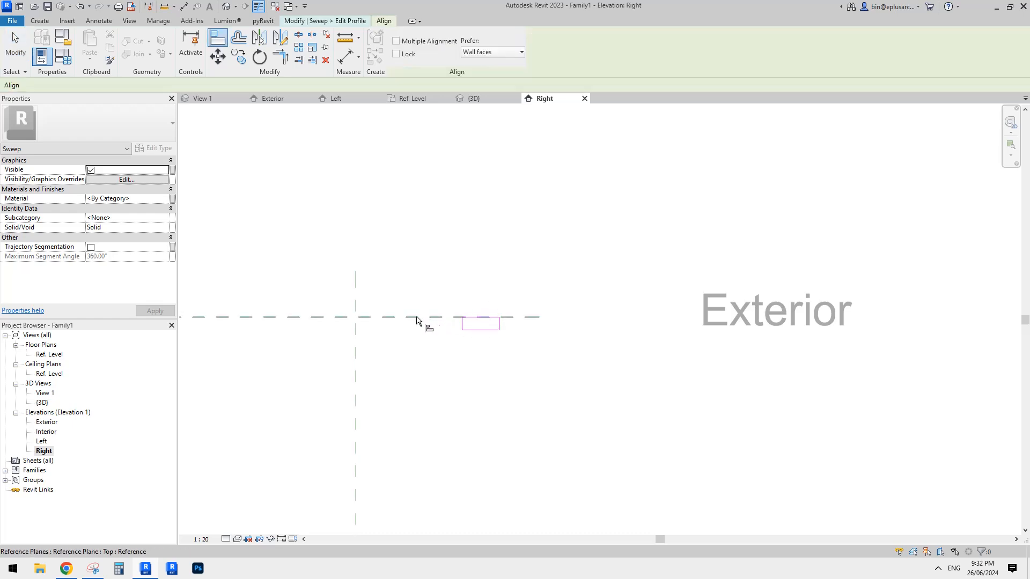
pyautogui.click(422, 318)
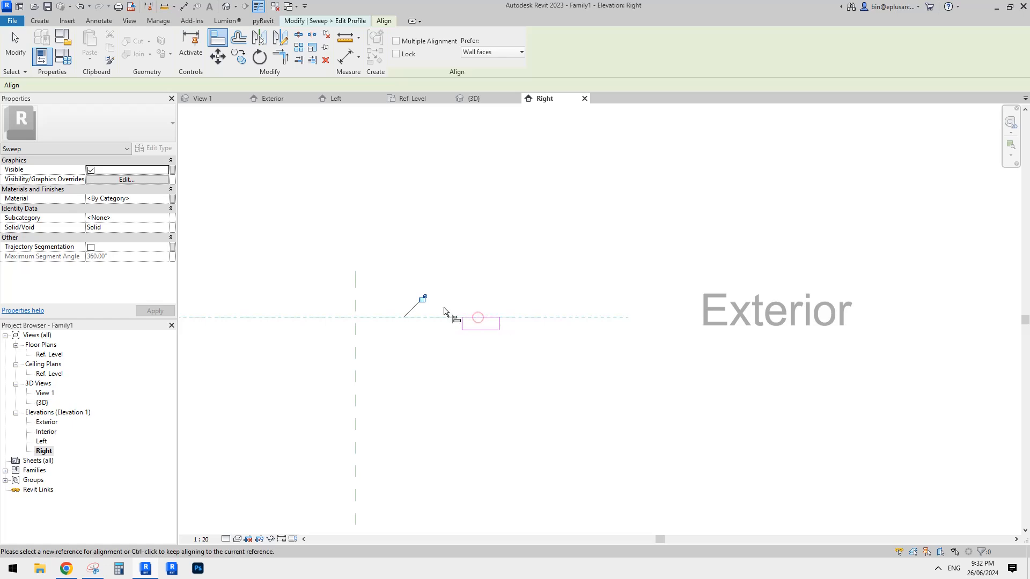
pyautogui.click(421, 301)
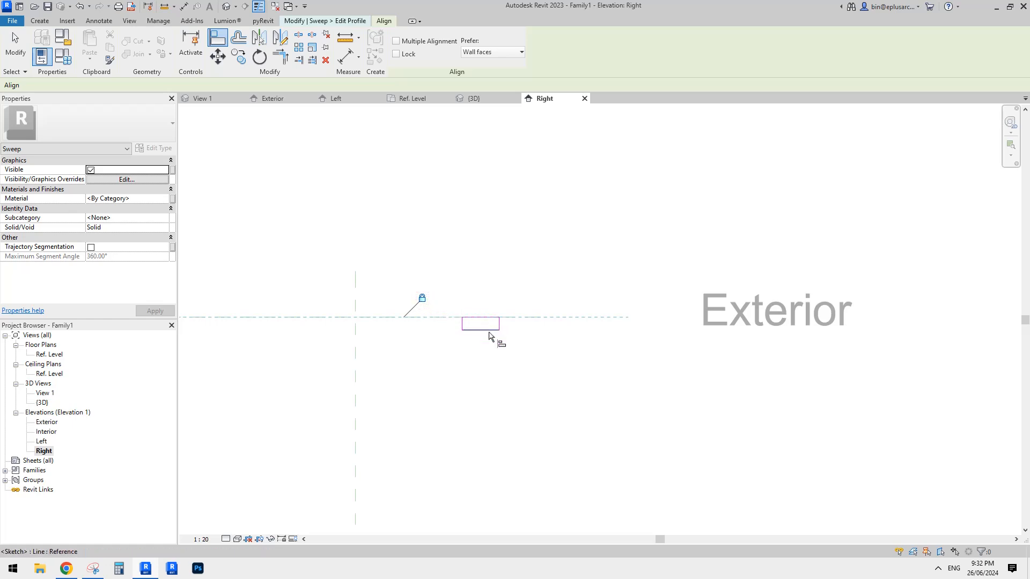
# - Add an aligned dimension between the upper rectangle's top and bottom edges
pyautogui.press('d')
pyautogui.press('i')
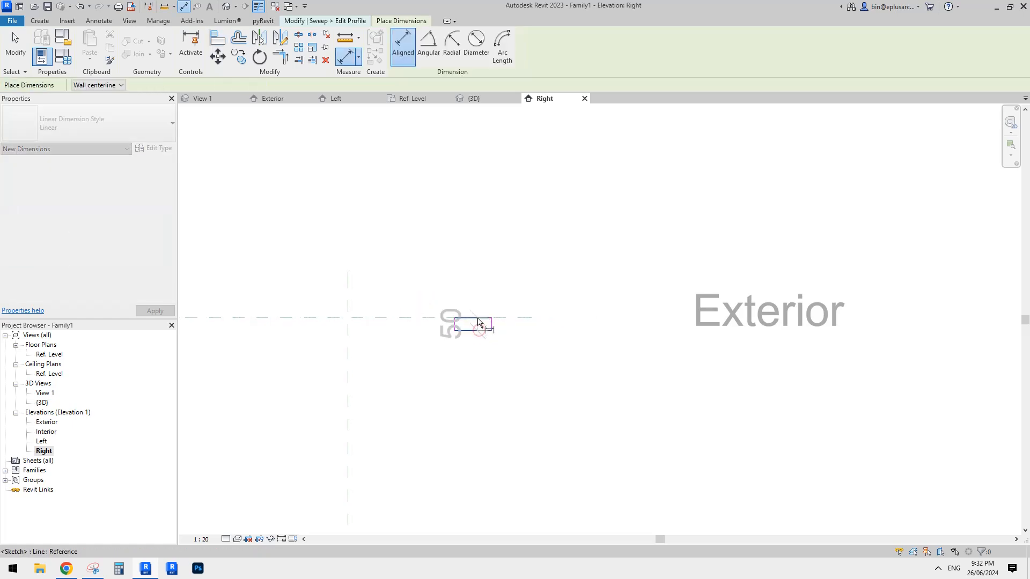
pyautogui.click(569, 351)
pyautogui.press('Escape')
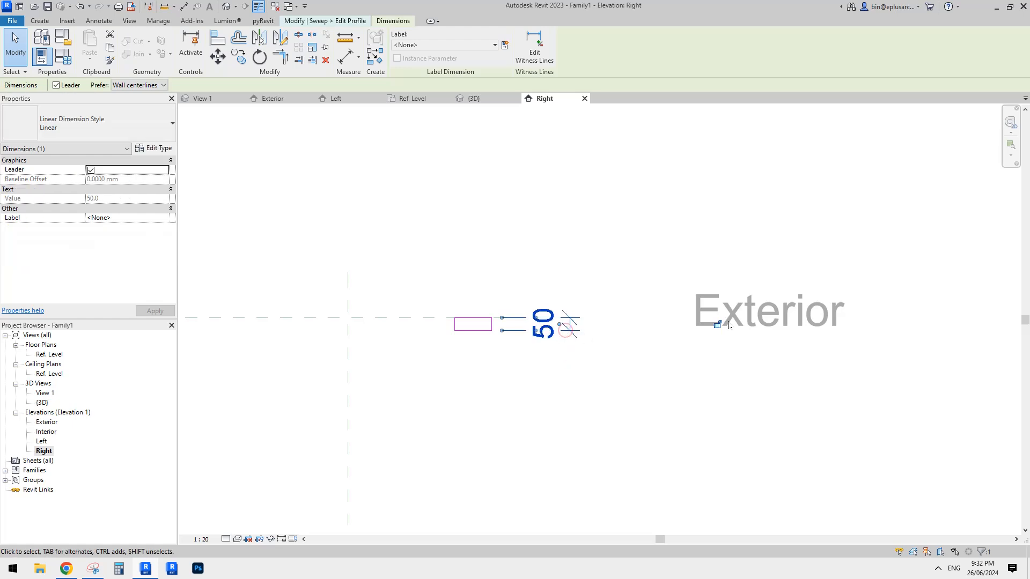
pyautogui.click(448, 149)
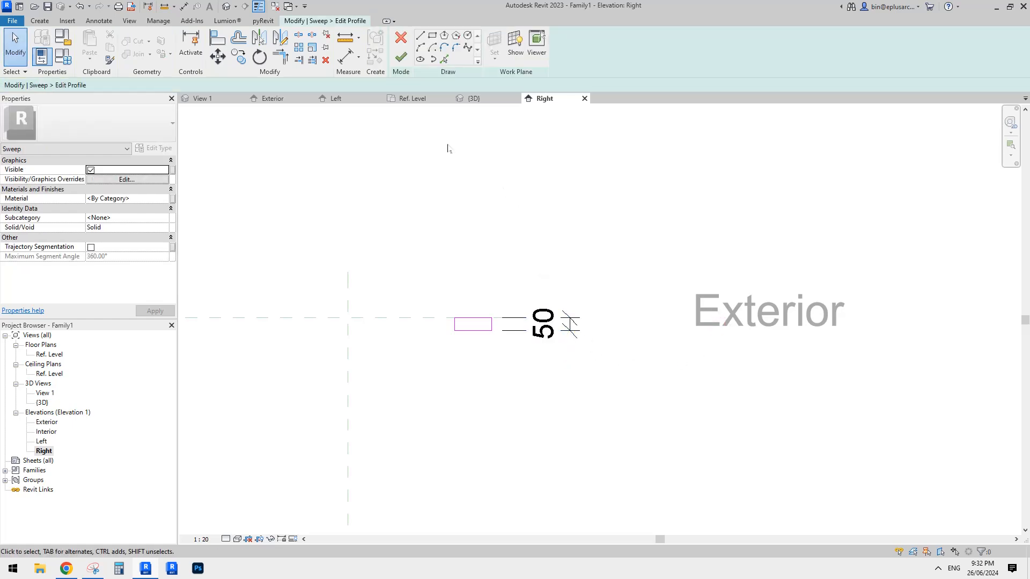
# - Finish the profile sketch and the sweep, and open the default 3D view
pyautogui.click(401, 57)
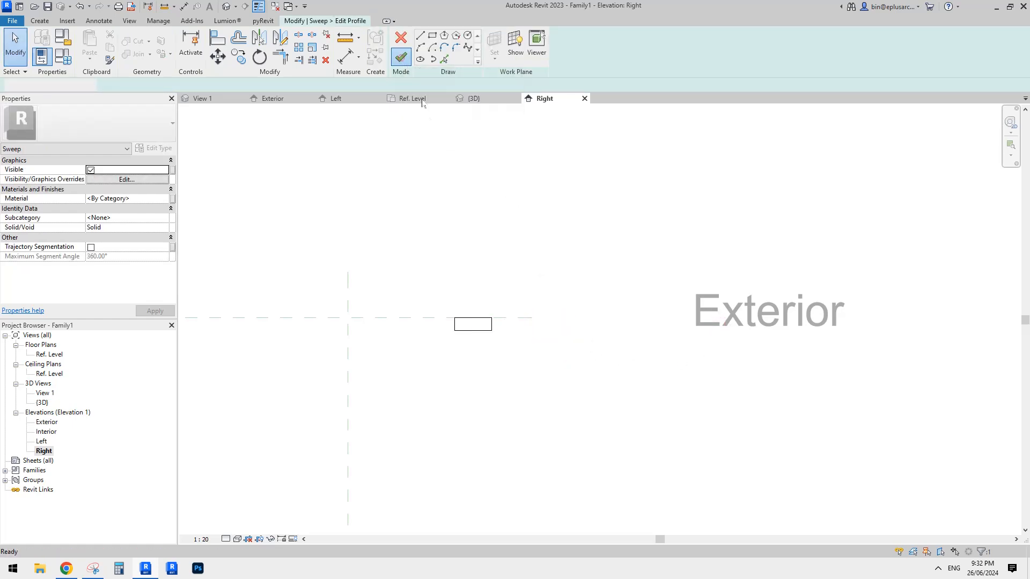
pyautogui.click(401, 57)
pyautogui.scroll(-2, 411, 182)
pyautogui.click(226, 6)
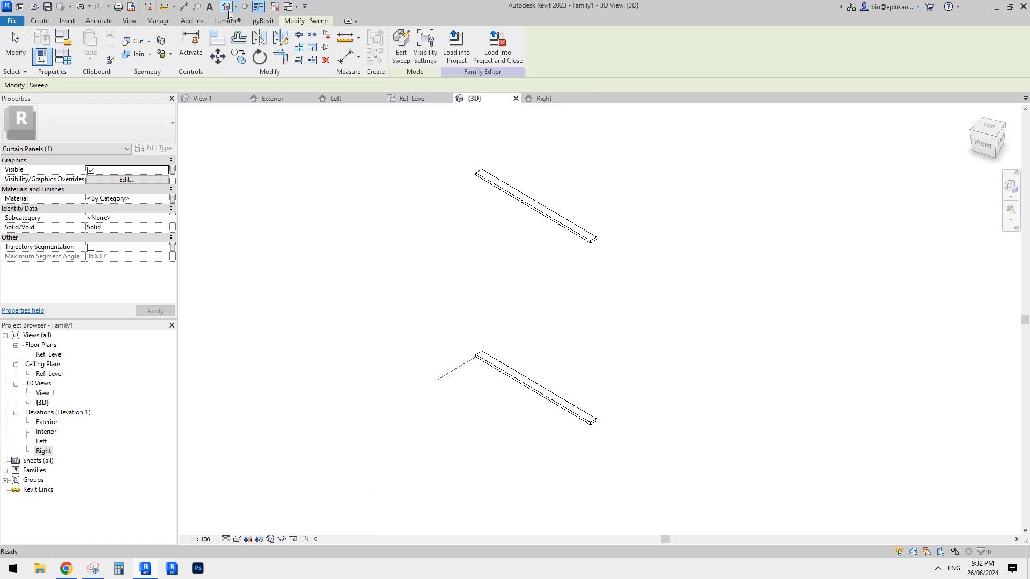
# - Inspect the upper and lower swept frame members from different angles in the 3D view
pyautogui.click(506, 214)
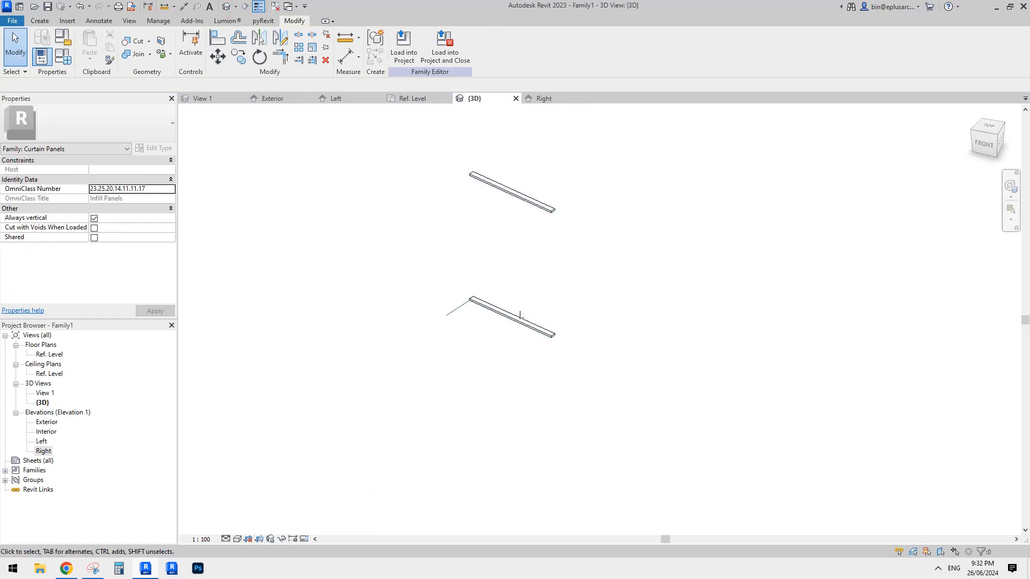
pyautogui.moveTo(518, 327); pyautogui.dragTo(523, 335, button='middle')
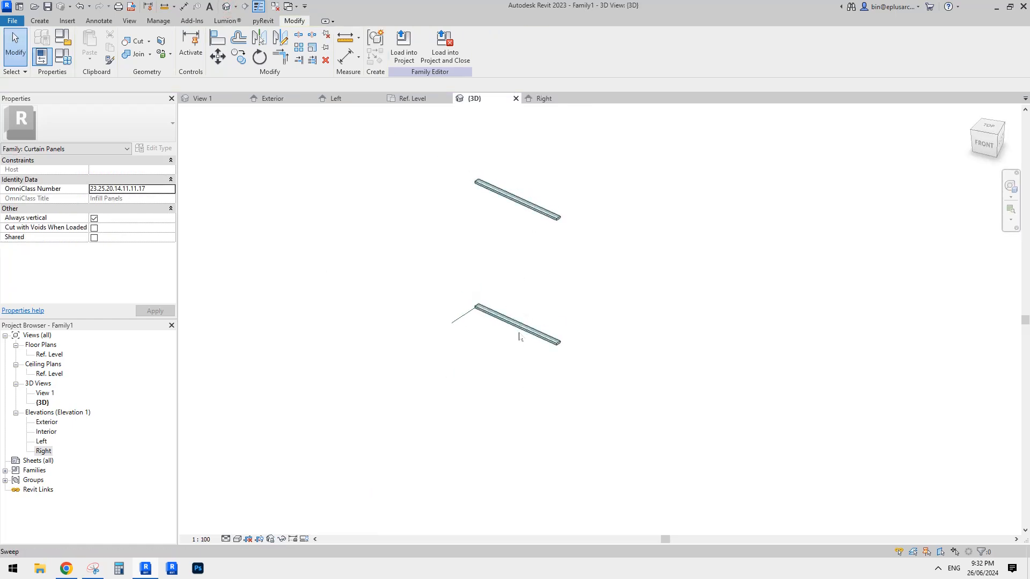
pyautogui.scroll(2, 520, 222)
pyautogui.click(518, 218)
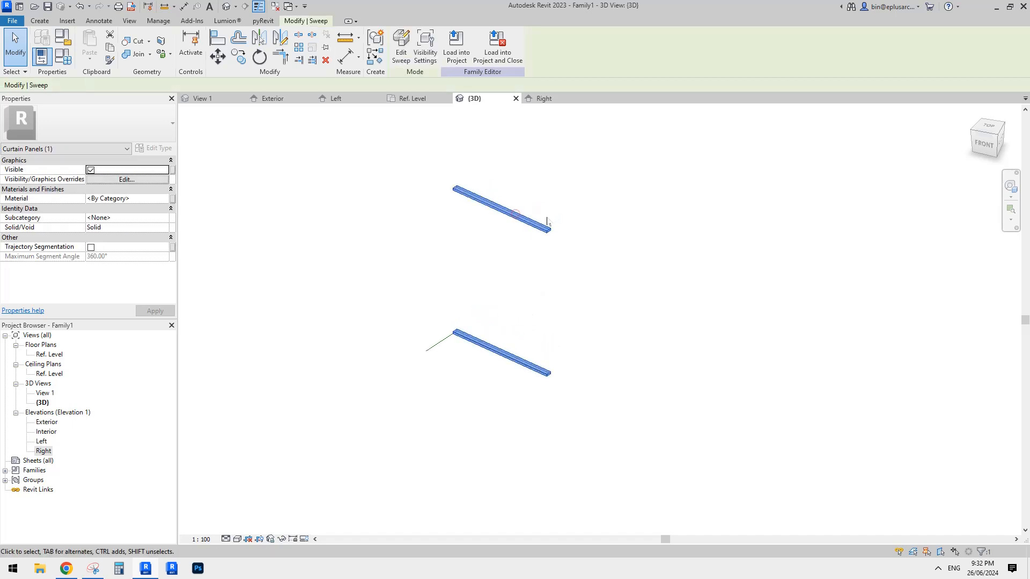
pyautogui.keyDown('shift'); pyautogui.moveTo(547, 223); pyautogui.dragTo(536, 279, button='middle'); pyautogui.keyUp('shift')
pyautogui.click(495, 258)
pyautogui.click(505, 214)
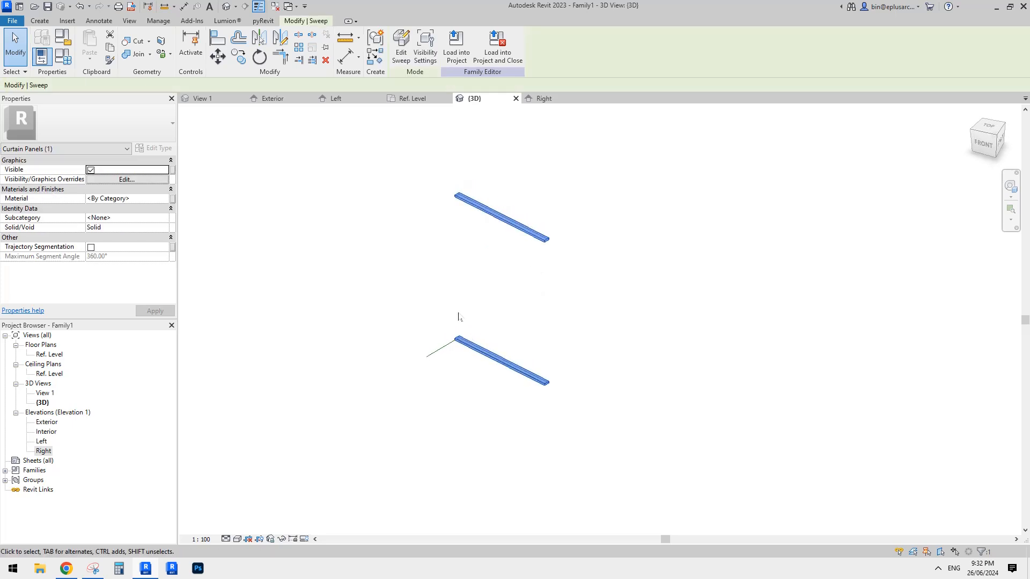
pyautogui.moveTo(485, 224); pyautogui.dragTo(460, 241, button='middle')
pyautogui.click(460, 241)
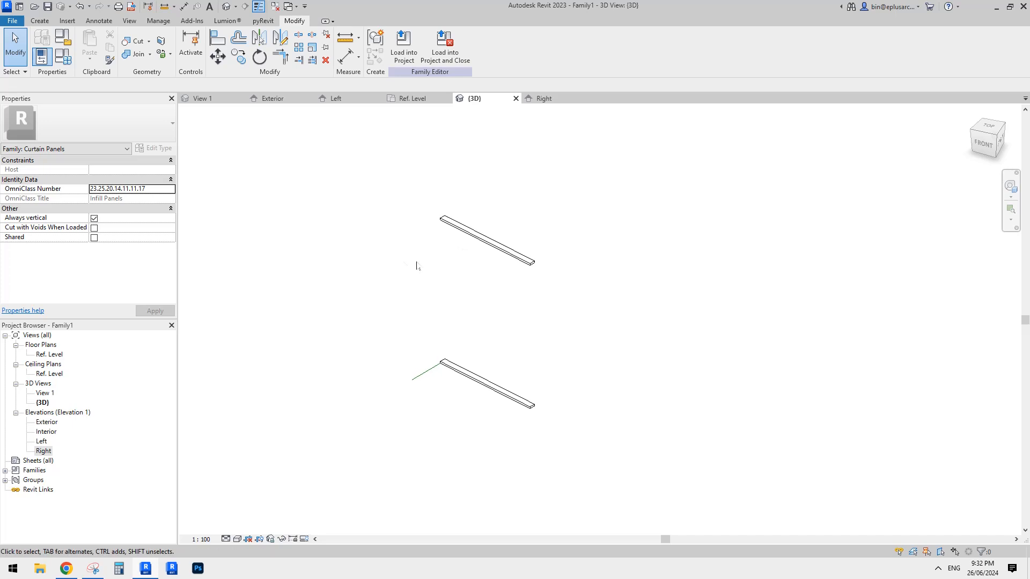
pyautogui.moveTo(441, 336); pyautogui.dragTo(438, 339, button='middle')
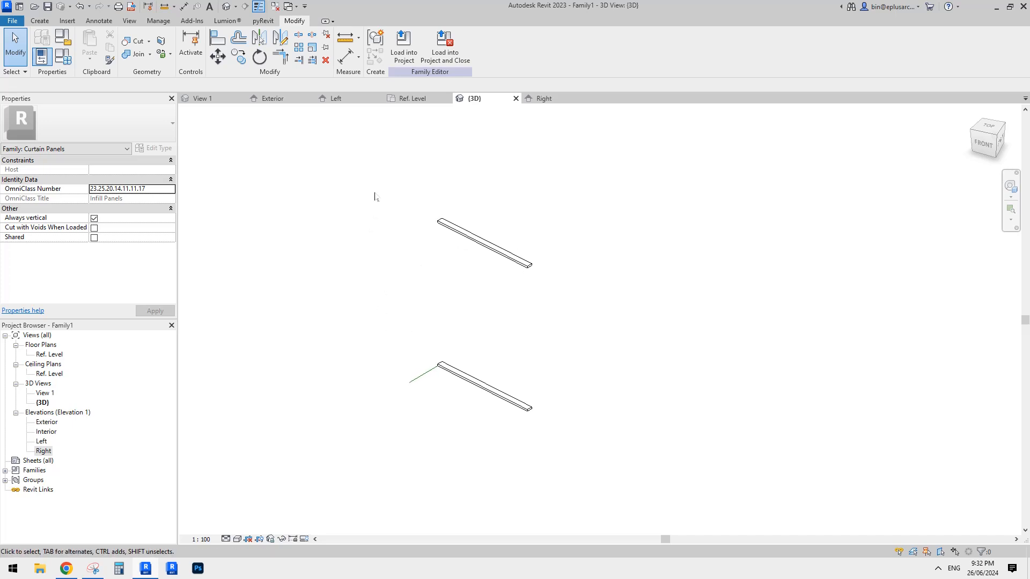
# - Check the marked-up panel detail in Snipping Tool and return to the family's 3D view in Revit
pyautogui.click(95, 570)
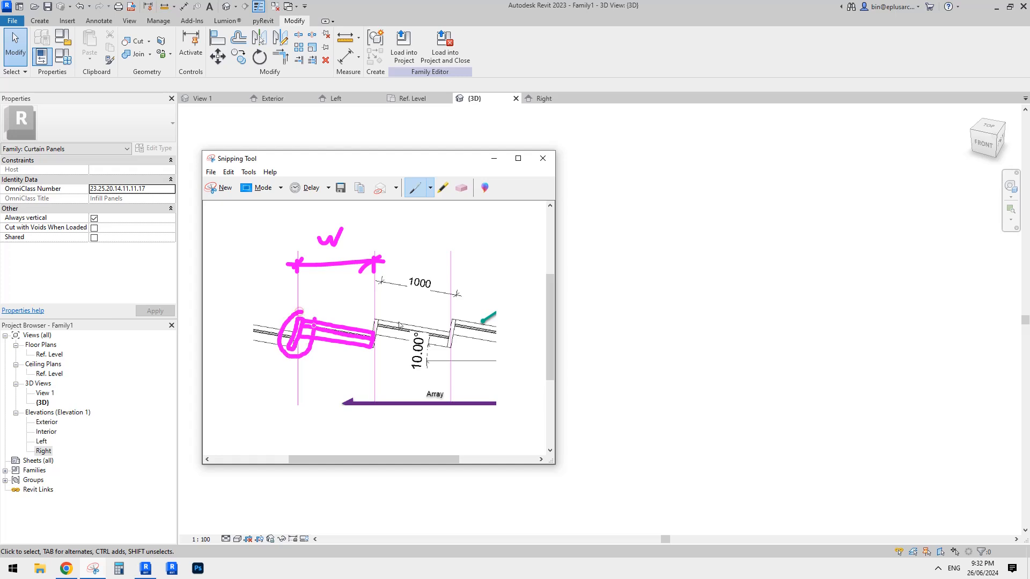
pyautogui.click(617, 327)
pyautogui.scroll(3, 425, 386)
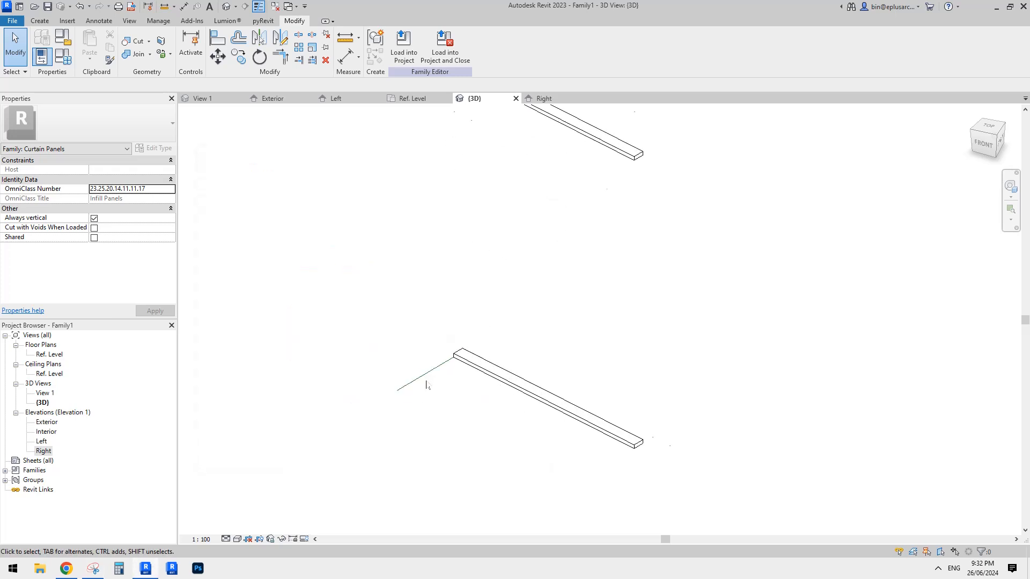
# - Start a new sweep and pick the short reference line at the end of the lower member as its path
pyautogui.click(52, 21)
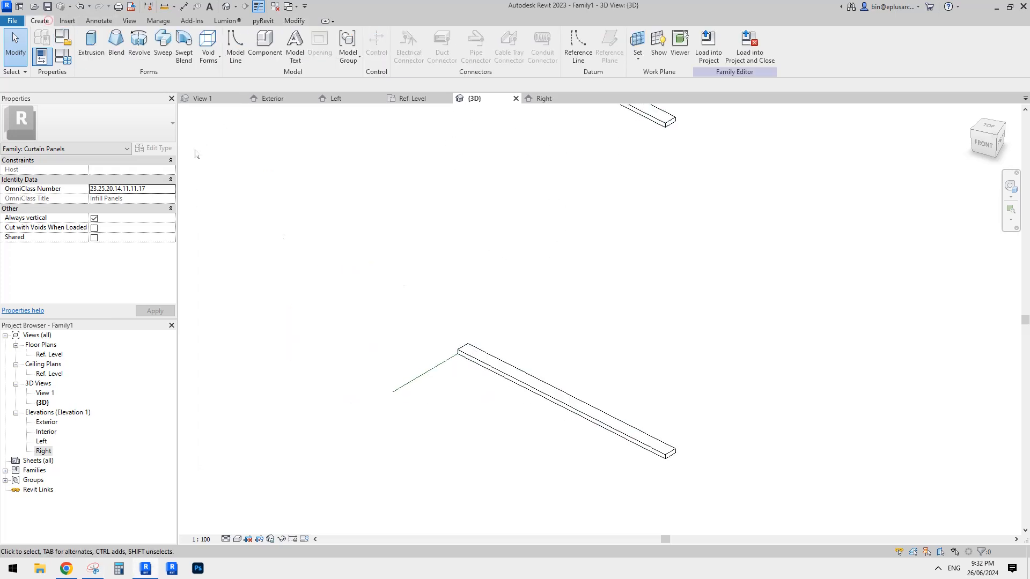
pyautogui.click(163, 44)
pyautogui.click(494, 57)
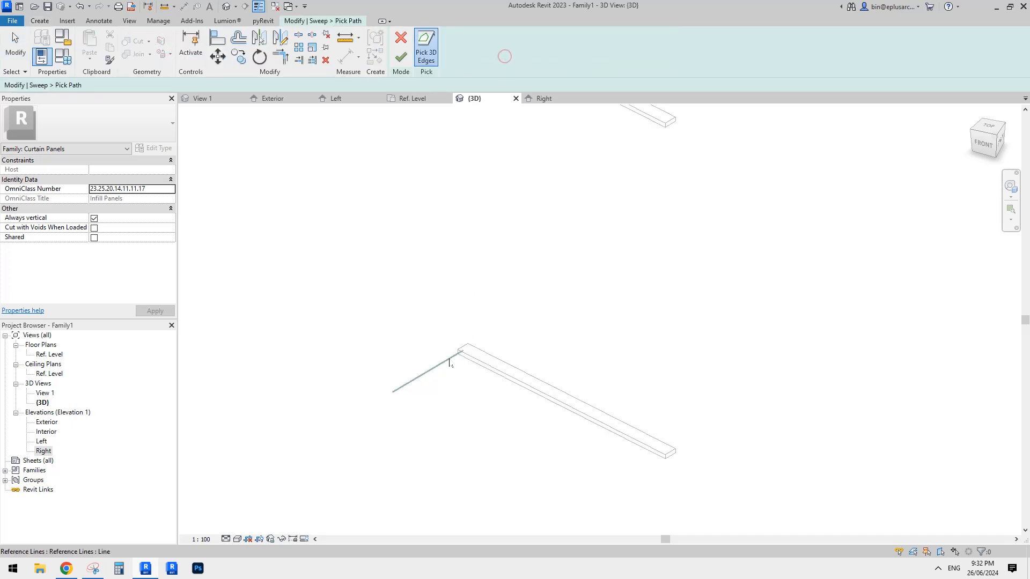
pyautogui.click(439, 369)
pyautogui.scroll(-1, 455, 298)
pyautogui.click(401, 57)
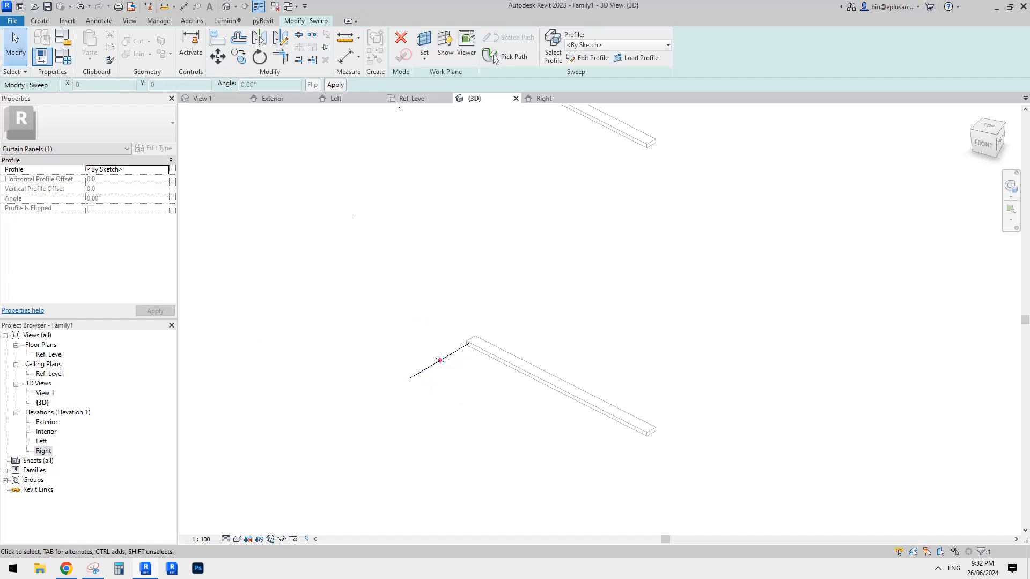
# - Open the Exterior elevation and start editing the new sweep's profile sketch
pyautogui.doubleClick(47, 422)
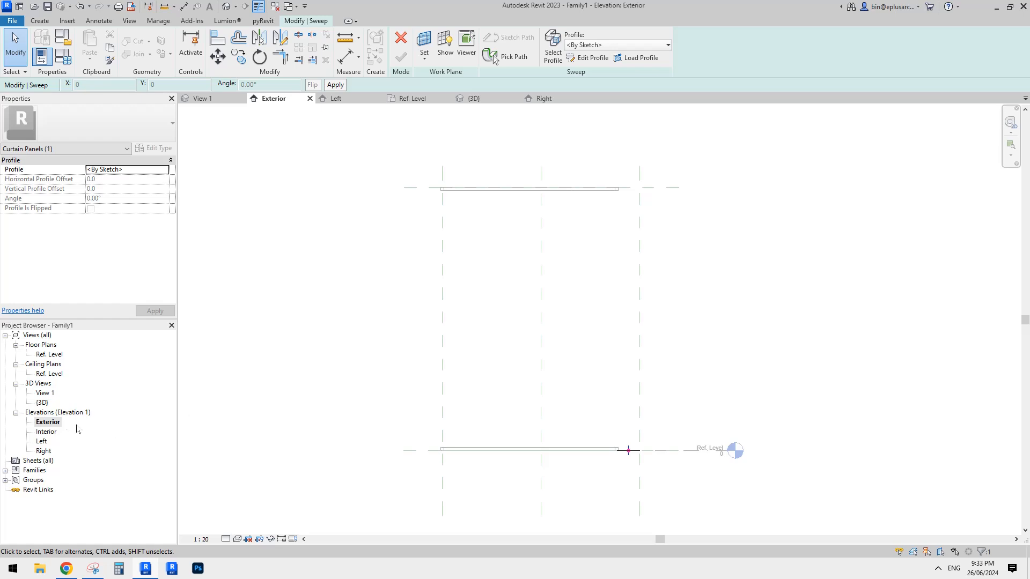
pyautogui.moveTo(551, 294); pyautogui.dragTo(550, 297, button='middle')
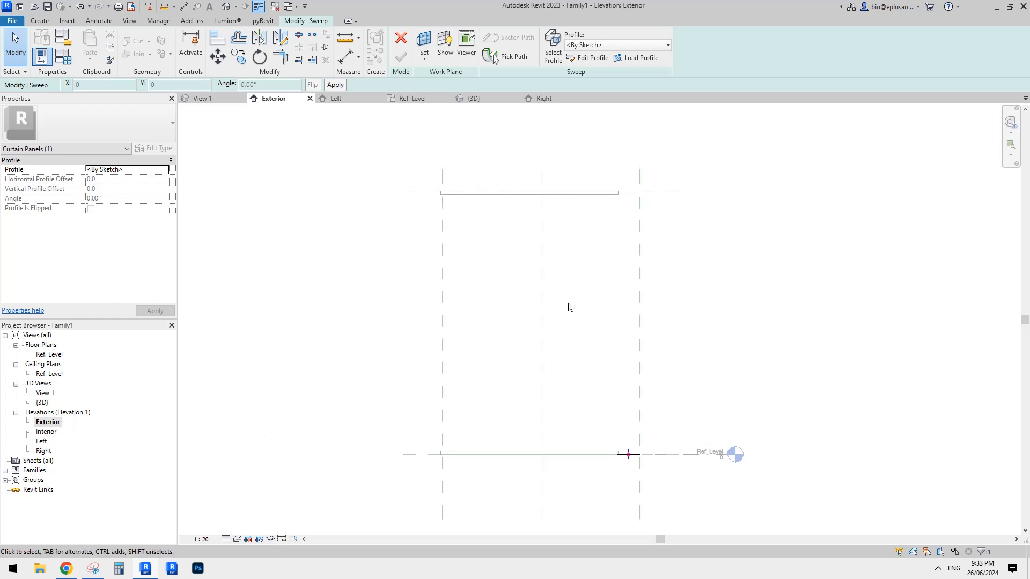
pyautogui.scroll(3, 628, 471)
pyautogui.moveTo(586, 381); pyautogui.dragTo(556, 400, button='middle')
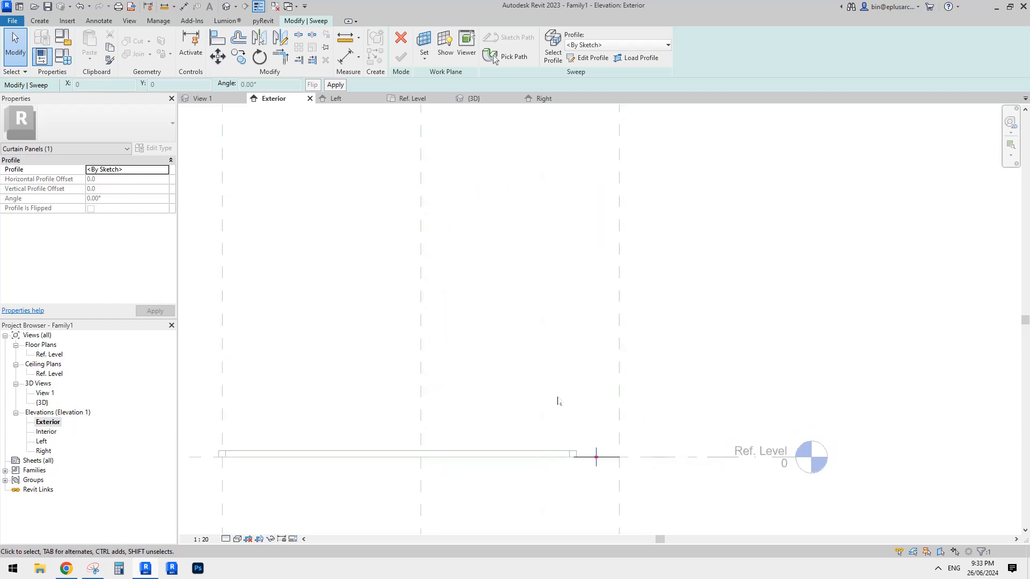
pyautogui.scroll(-2, 570, 387)
pyautogui.scroll(-1, 586, 365)
pyautogui.moveTo(587, 365); pyautogui.dragTo(540, 413, button='middle')
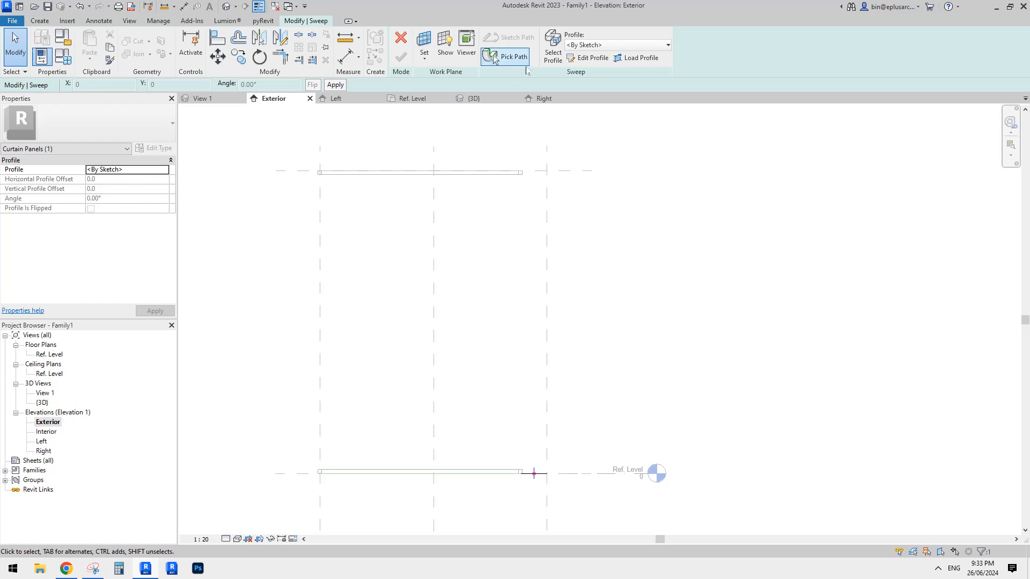
pyautogui.click(589, 59)
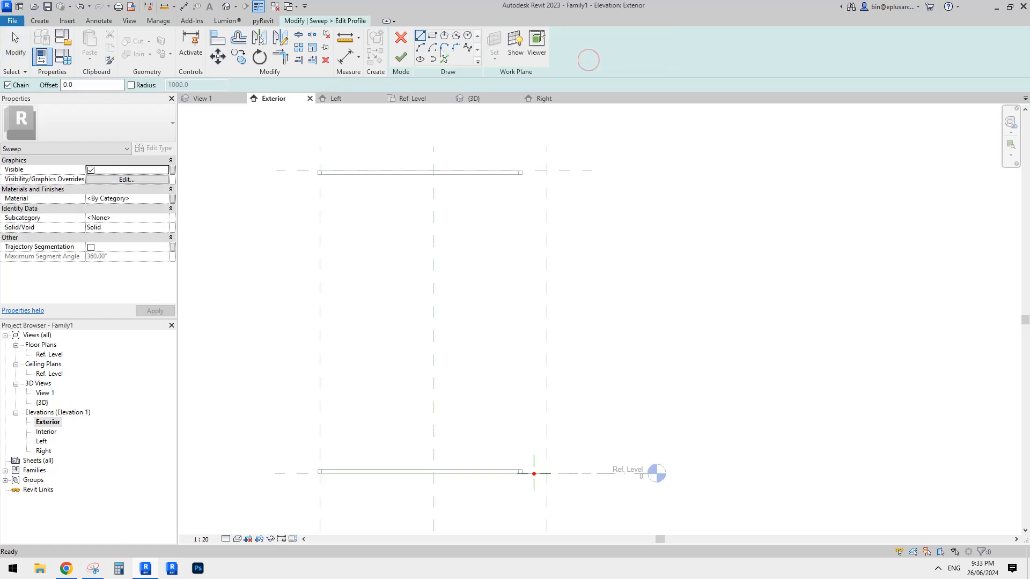
# - Draw a profile rectangle about 139 mm wide and 4000 mm high from Ref. Level up to the Top reference plane
pyautogui.click(432, 37)
pyautogui.scroll(4, 538, 488)
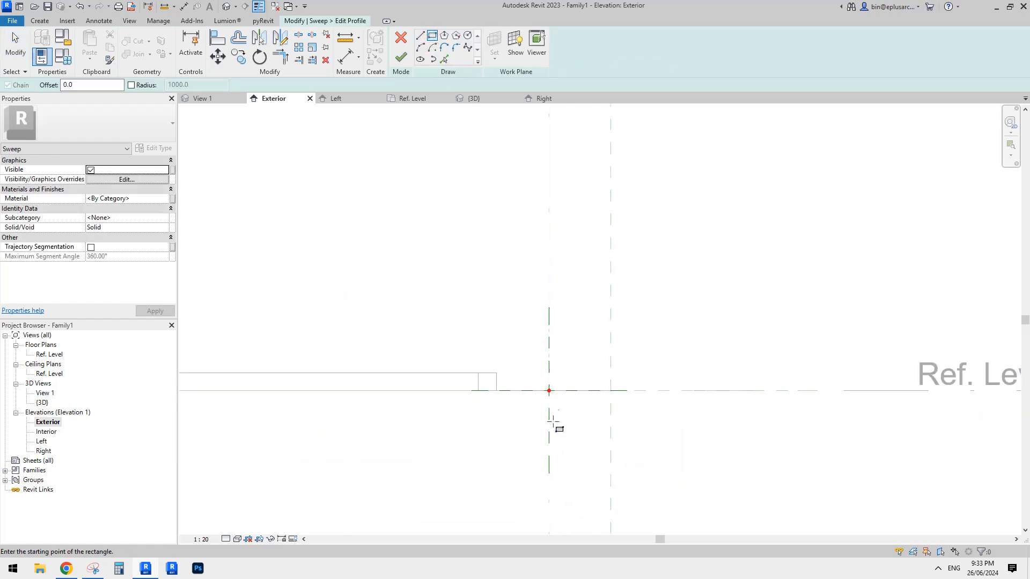
pyautogui.scroll(-5, 549, 390)
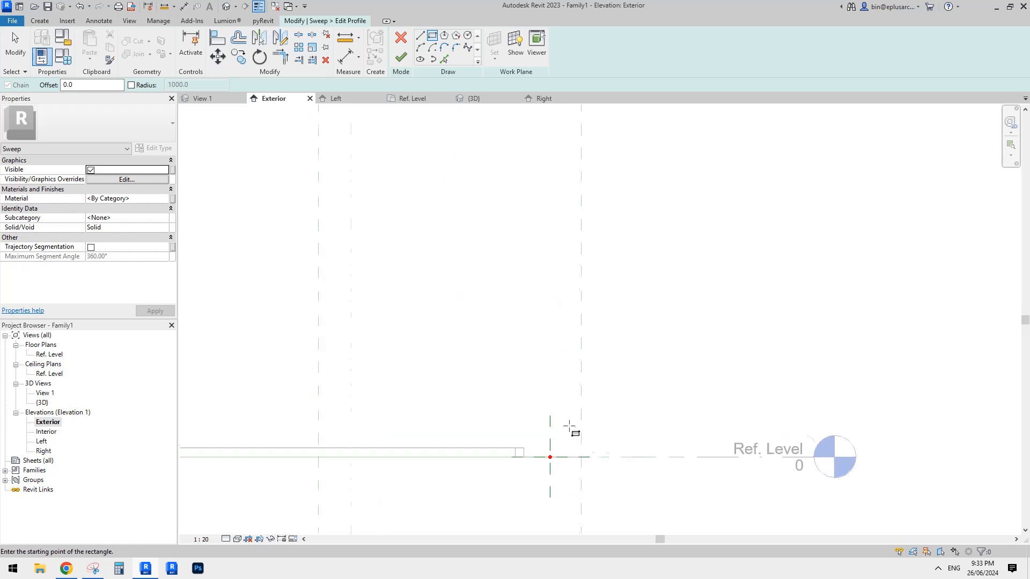
pyautogui.click(563, 431)
pyautogui.scroll(1, 547, 322)
pyautogui.moveTo(553, 209); pyautogui.dragTo(540, 322, button='middle')
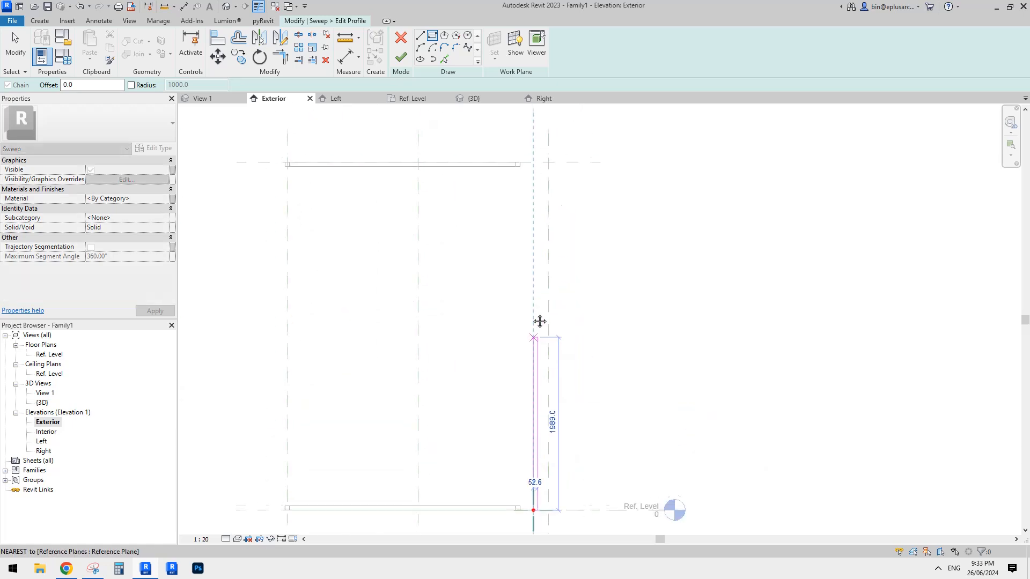
pyautogui.click(526, 158)
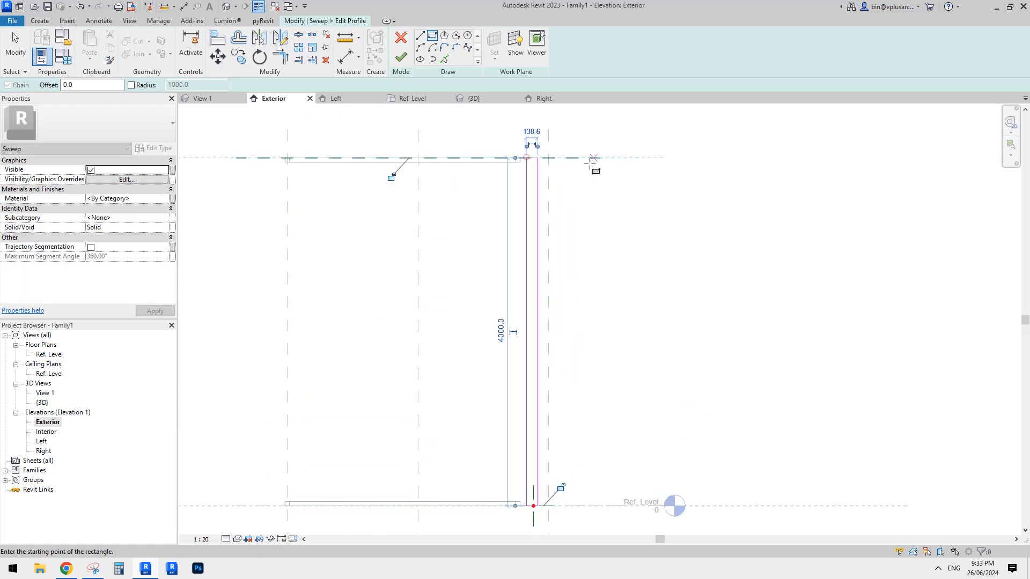
# - Lock the rectangle's top edge to the Top reference plane and its bottom edge to Ref. Level
pyautogui.moveTo(395, 170); pyautogui.dragTo(575, 266, button='middle')
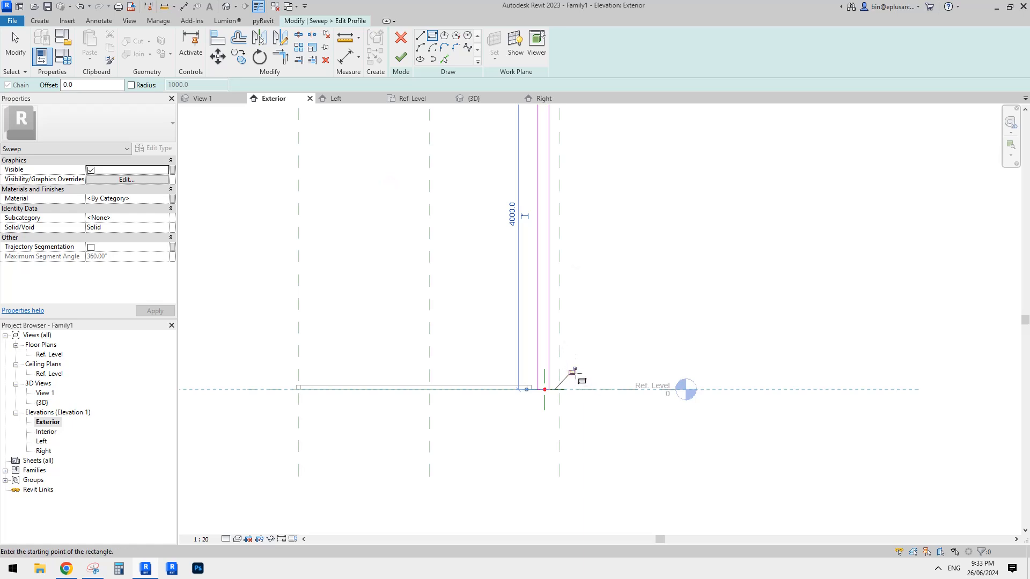
pyautogui.scroll(2, 550, 354)
pyautogui.press('Escape')
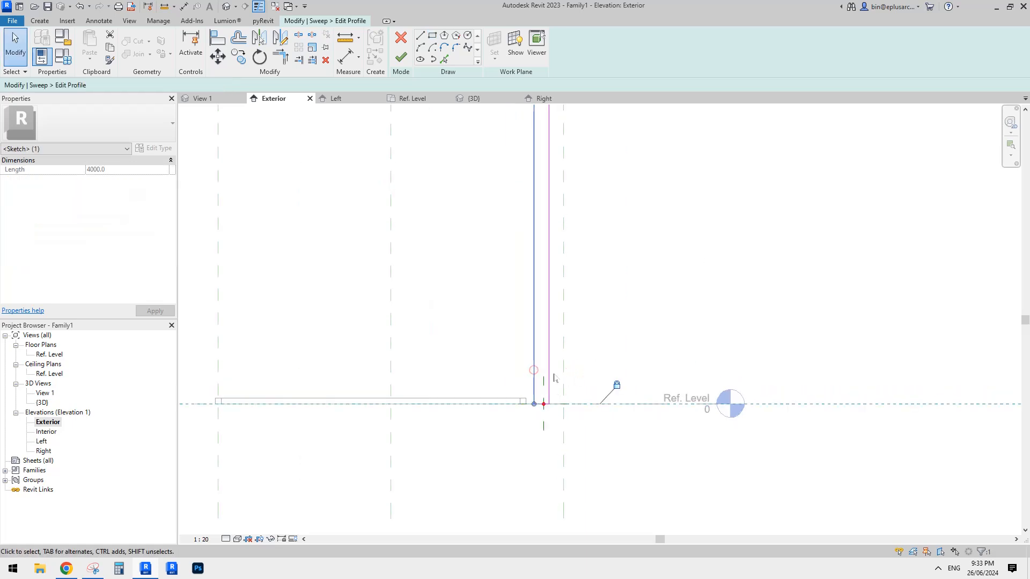
# - Set the width of the tall profile rectangle to 50 mm
pyautogui.scroll(-2, 554, 379)
pyautogui.scroll(1, 552, 178)
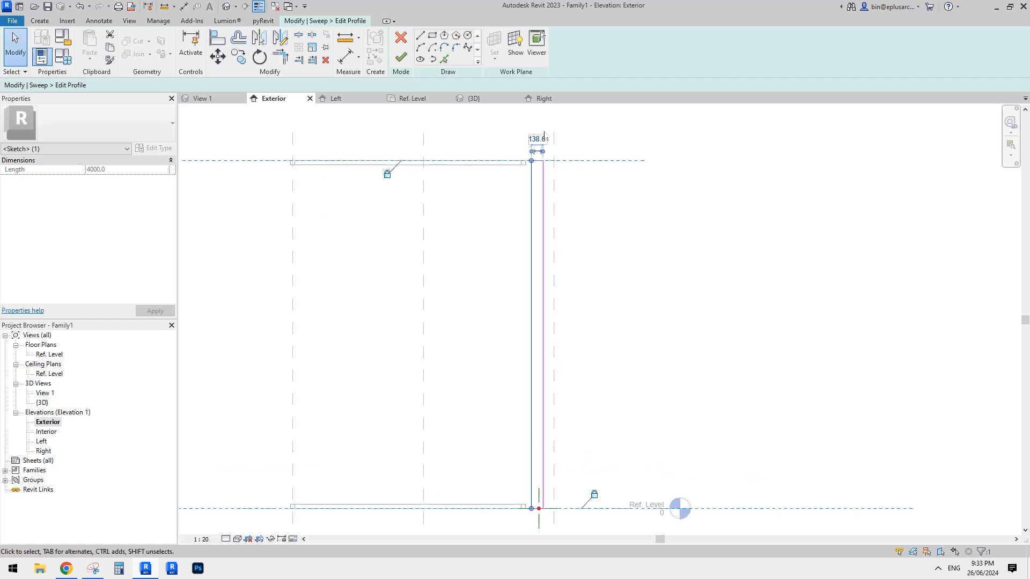
pyautogui.click(542, 135)
pyautogui.moveTo(599, 228); pyautogui.dragTo(593, 238, button='middle')
pyautogui.write('50')
pyautogui.press('Return')
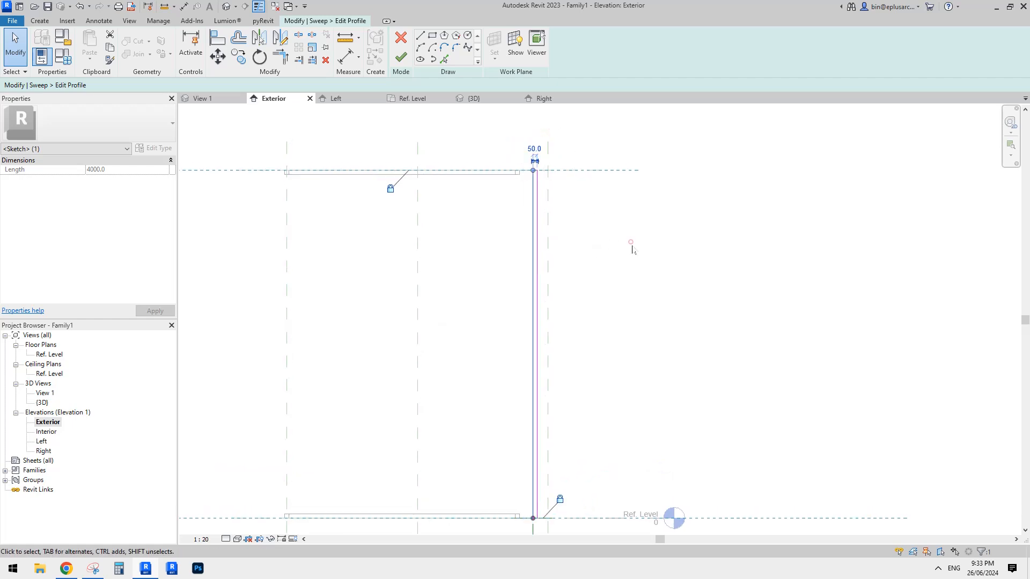
pyautogui.click(630, 242)
# - Move the whole rectangle so the midpoint of its bottom edge sits on the sweep path's profile point
pyautogui.press('Tab')
pyautogui.click(537, 183)
pyautogui.scroll(4, 529, 340)
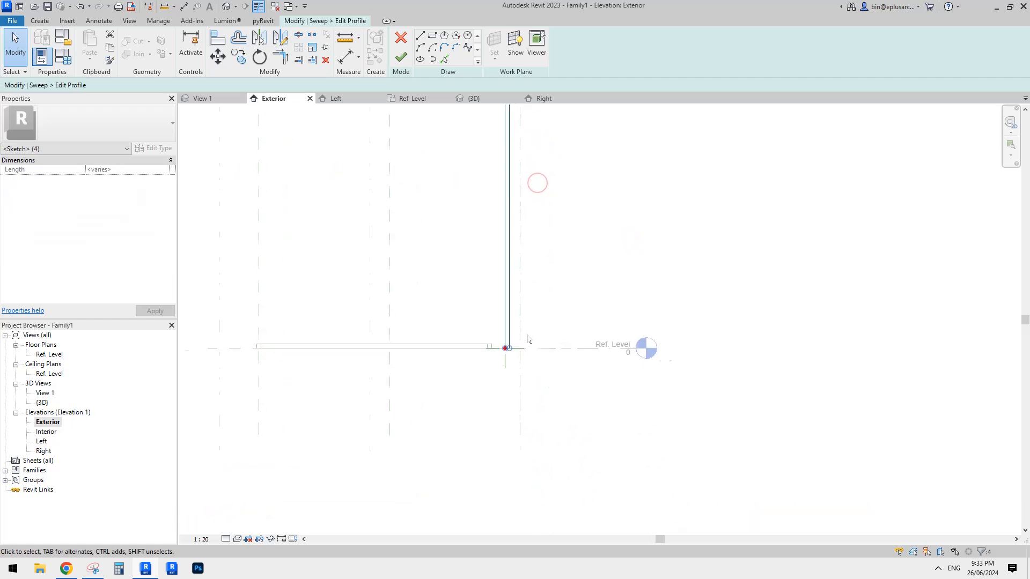
pyautogui.press('m')
pyautogui.press('v')
pyautogui.scroll(3, 503, 374)
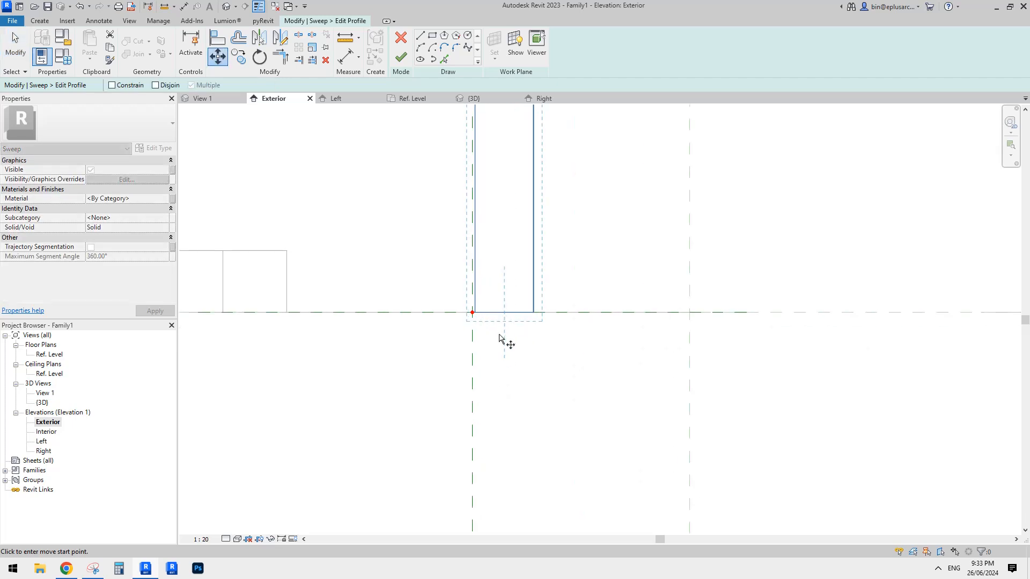
pyautogui.click(504, 312)
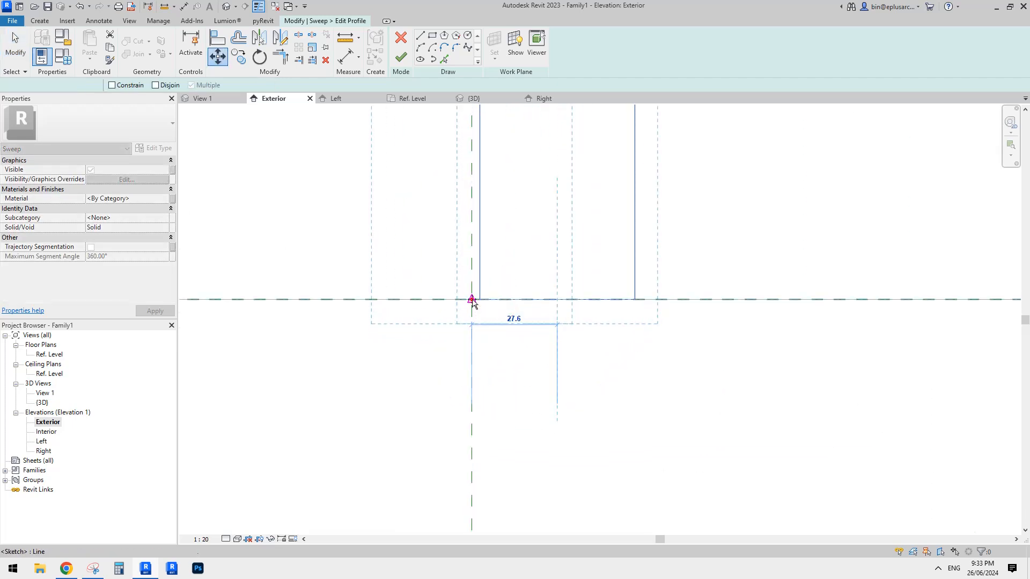
pyautogui.click(472, 312)
# - Finish the tall profile and its sweep, and open the default 3D view
pyautogui.scroll(2, 471, 312)
pyautogui.click(401, 58)
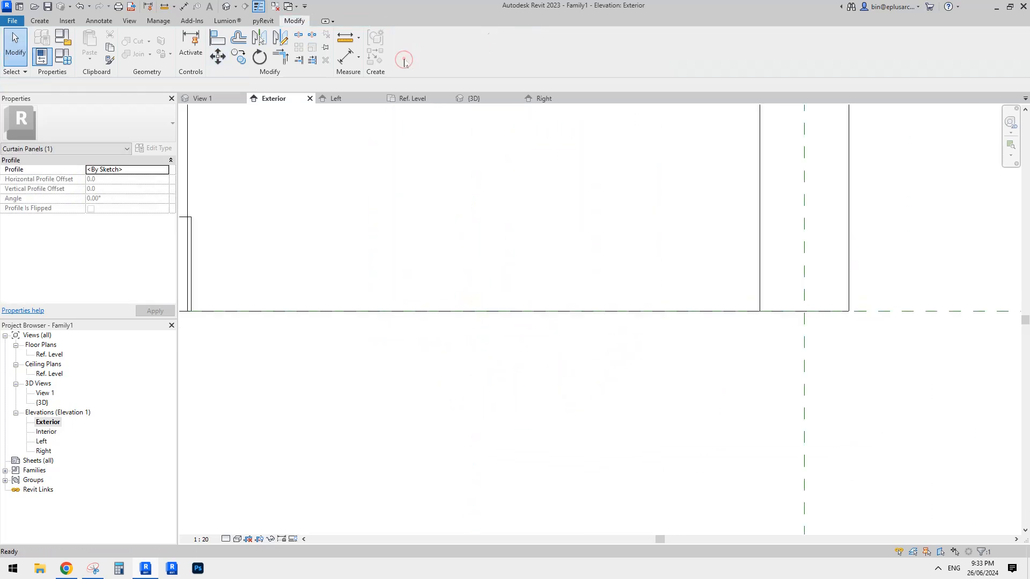
pyautogui.click(226, 10)
# - Examine the new vertical member in 3D and compare it with the reference drawing in the Google Docs document
pyautogui.keyDown('shift'); pyautogui.moveTo(536, 214); pyautogui.dragTo(526, 301, button='middle'); pyautogui.keyUp('shift')
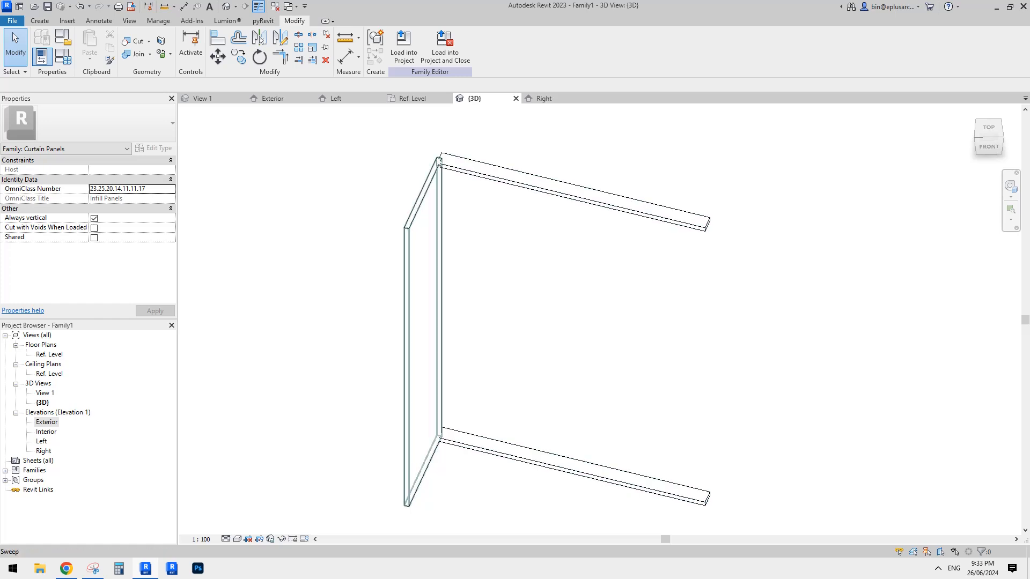
pyautogui.keyDown('shift'); pyautogui.moveTo(444, 161); pyautogui.dragTo(607, 282, button='middle'); pyautogui.keyUp('shift')
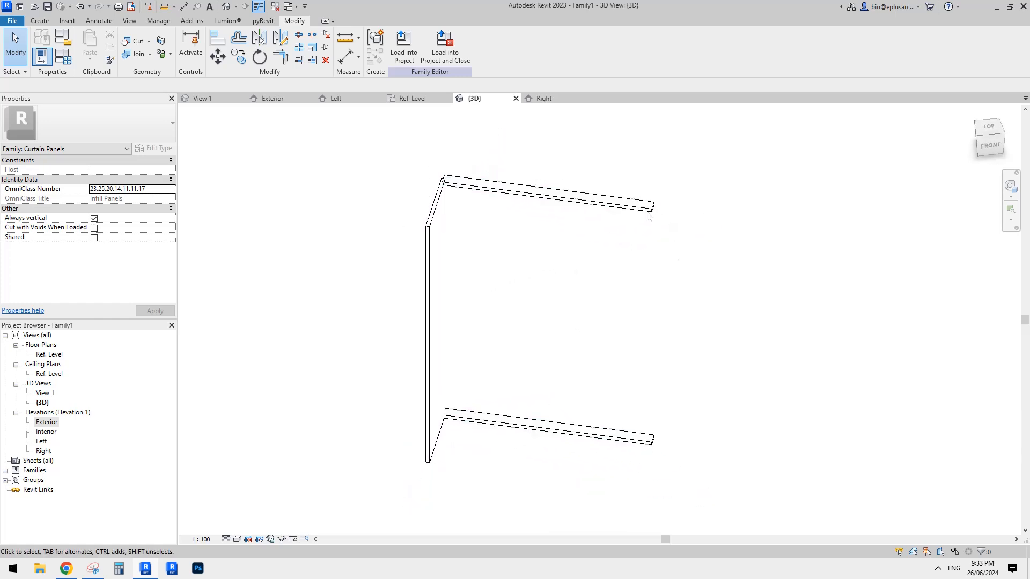
pyautogui.keyDown('shift'); pyautogui.moveTo(670, 312); pyautogui.dragTo(632, 298, button='middle'); pyautogui.keyUp('shift')
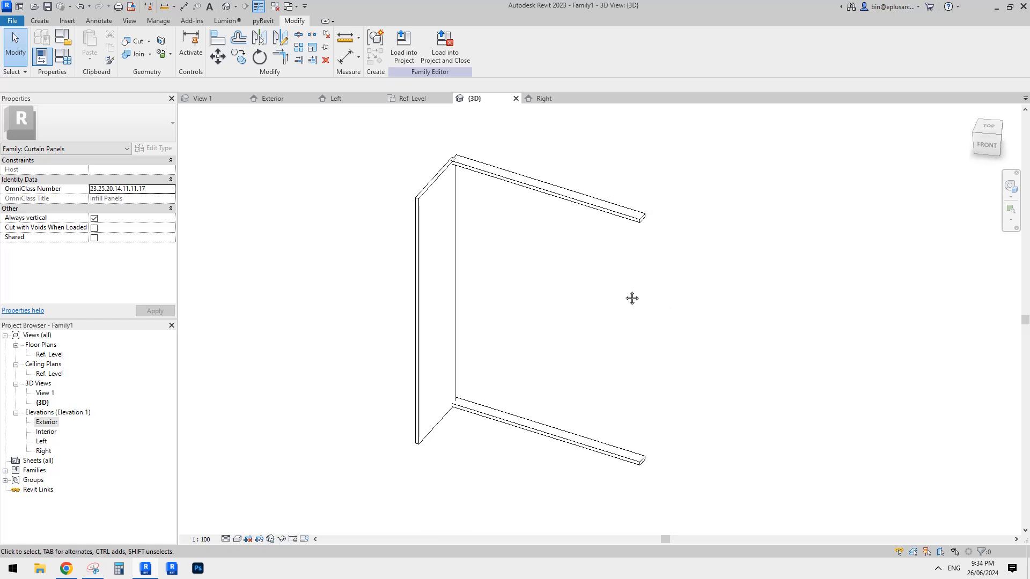
pyautogui.click(66, 570)
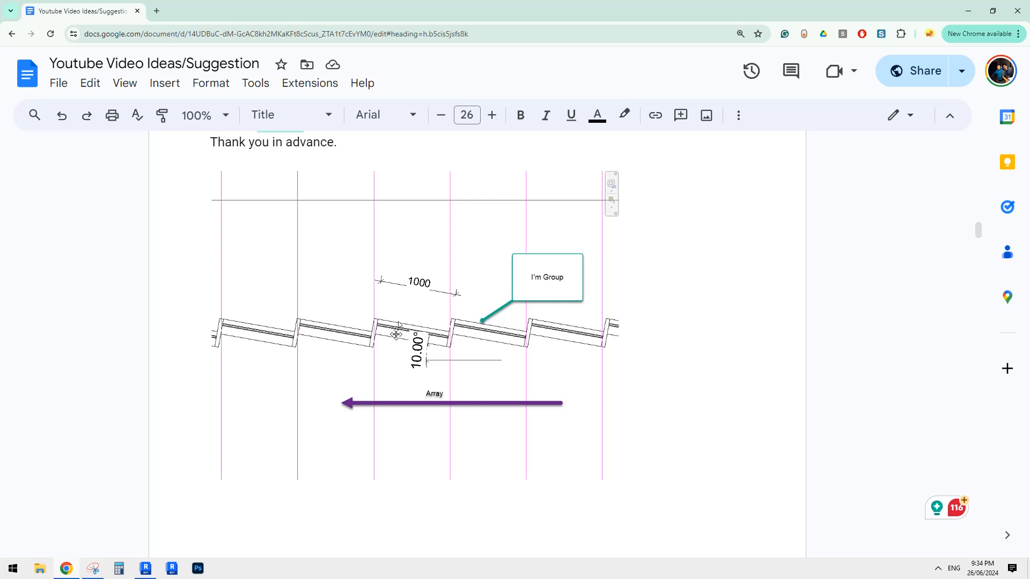
pyautogui.click(147, 570)
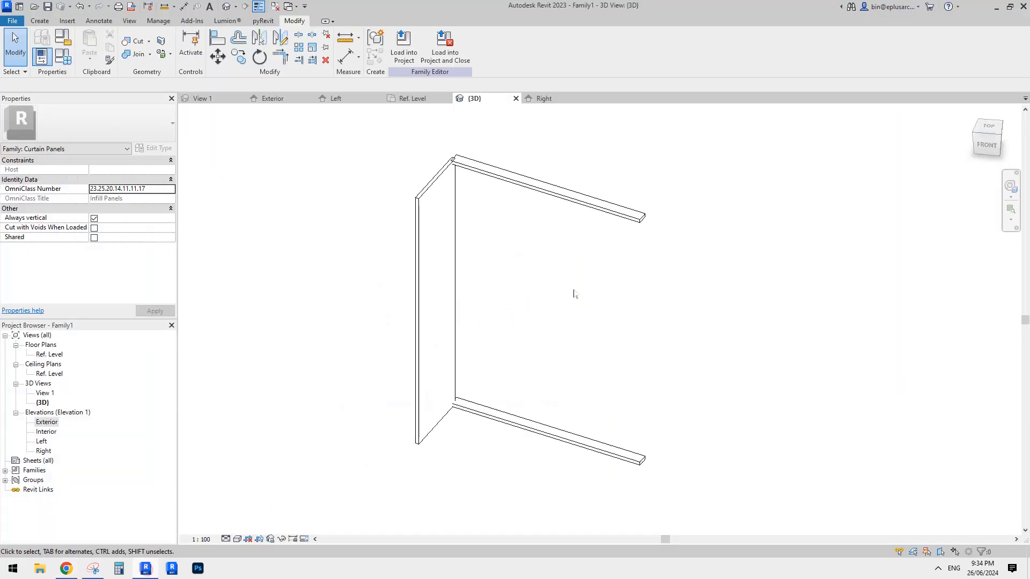
# - Temporarily hide the horizontal frame sweep and the vertical member in the 3D view, leaving the reference lines exposed
pyautogui.moveTo(491, 309); pyautogui.dragTo(488, 310, button='middle')
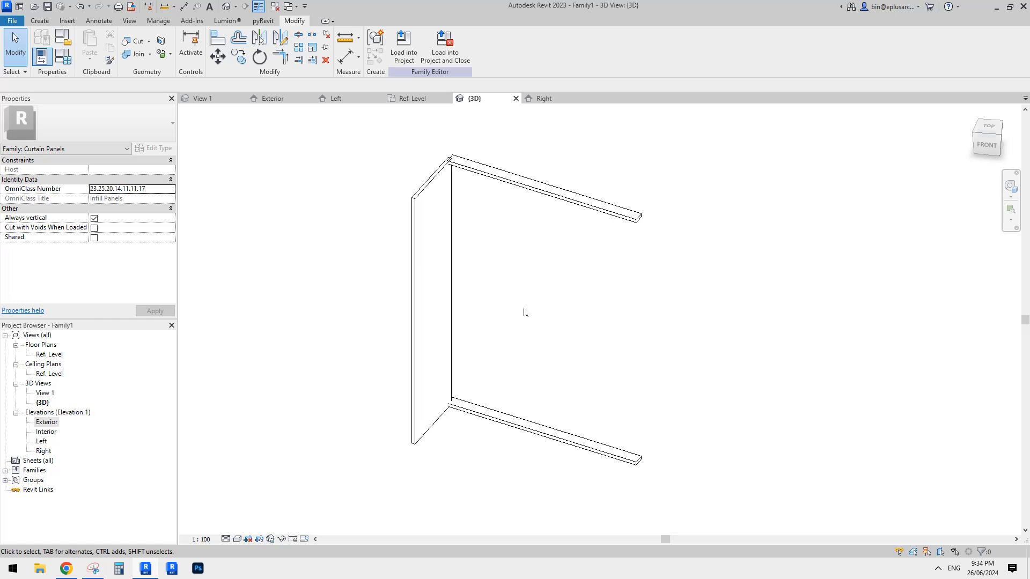
pyautogui.click(542, 435)
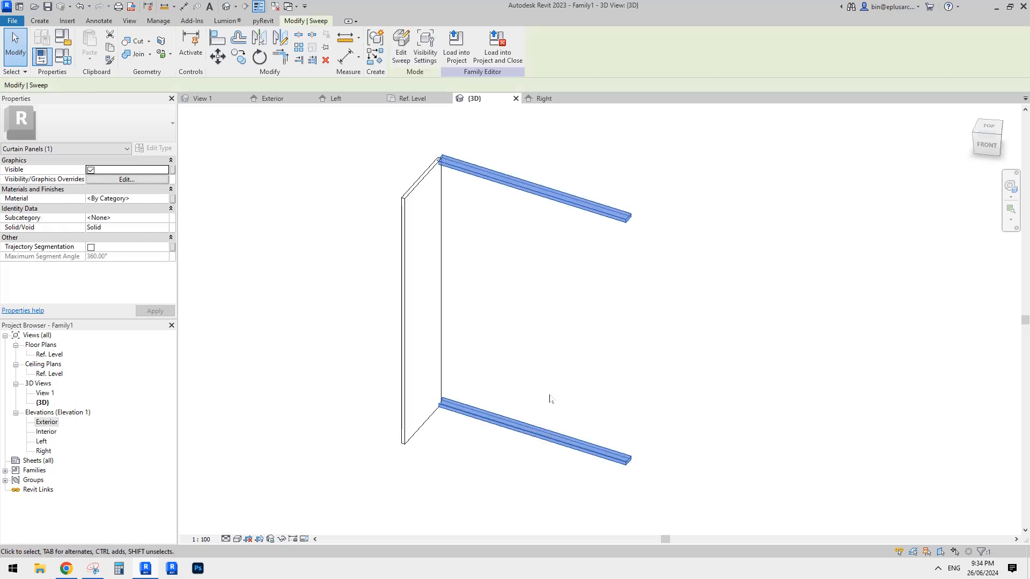
pyautogui.press('h')
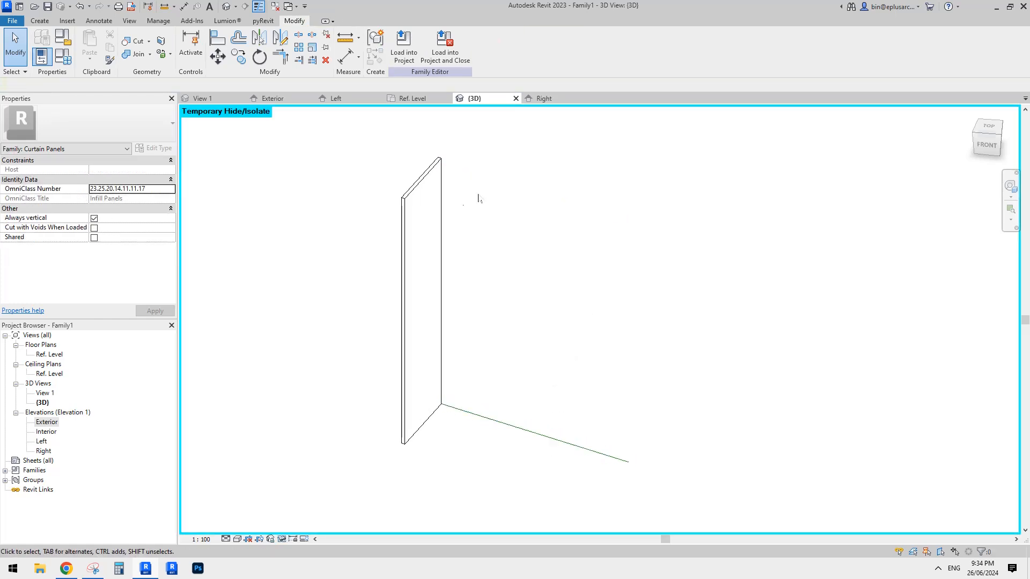
pyautogui.click(423, 205)
pyautogui.press('h')
pyautogui.press('h')
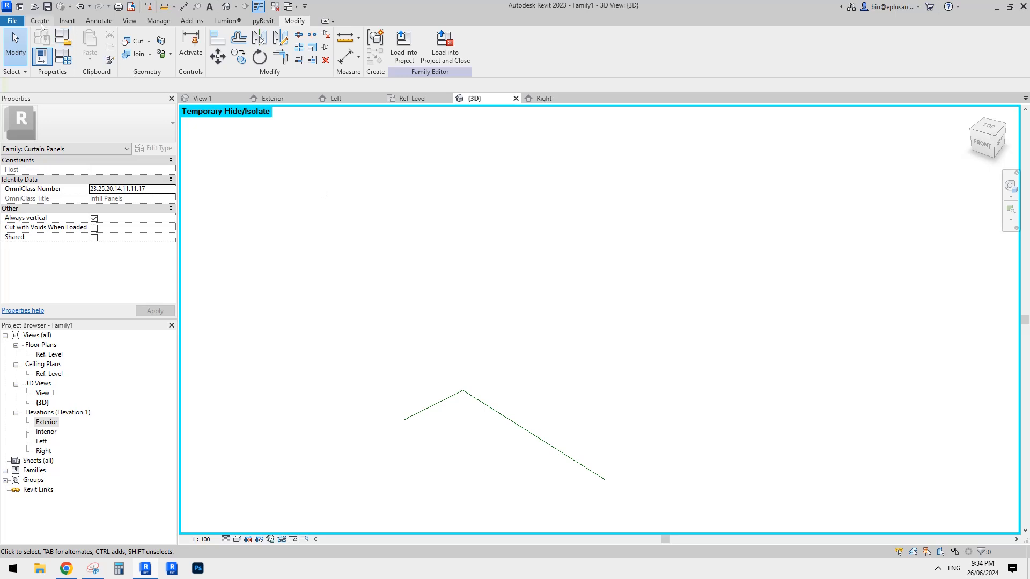
# - Start a new sweep, pick the longer reference line as its path, and finish the path
pyautogui.click(40, 20)
pyautogui.click(163, 48)
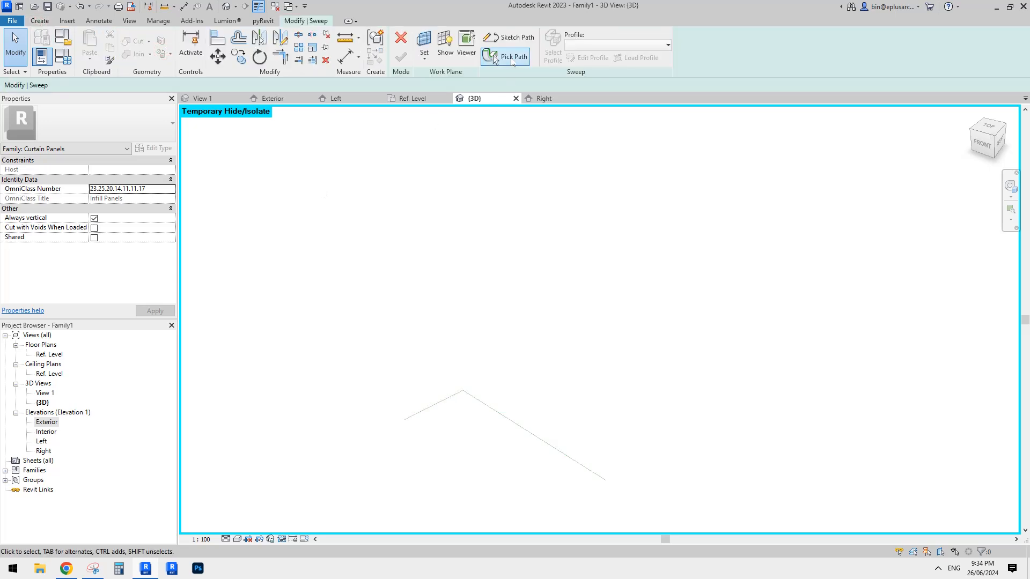
pyautogui.click(493, 57)
pyautogui.click(519, 428)
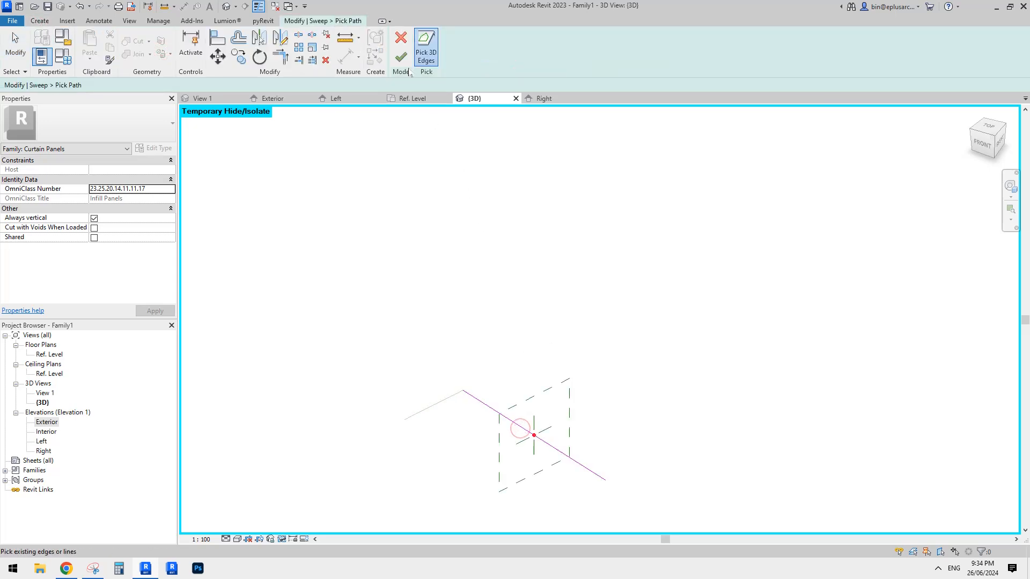
pyautogui.click(401, 57)
pyautogui.keyDown('shift'); pyautogui.moveTo(568, 255); pyautogui.dragTo(541, 246, button='middle'); pyautogui.keyUp('shift')
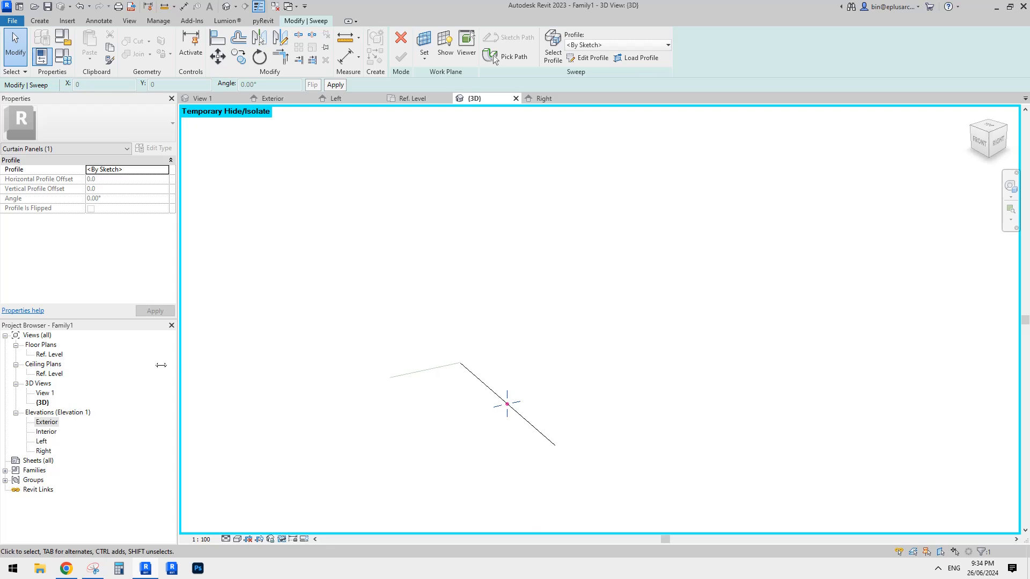
# - In the Right elevation, sketch a rectangular profile about 2053 mm wide from the Top reference plane to Ref. Level, locking its top and bottom edges
pyautogui.doubleClick(44, 452)
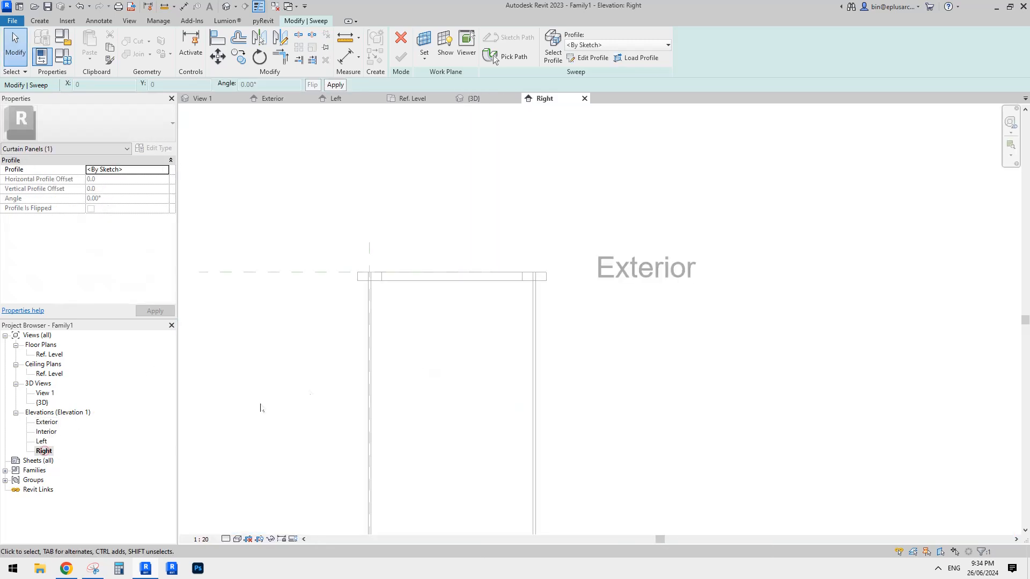
pyautogui.scroll(-3, 518, 321)
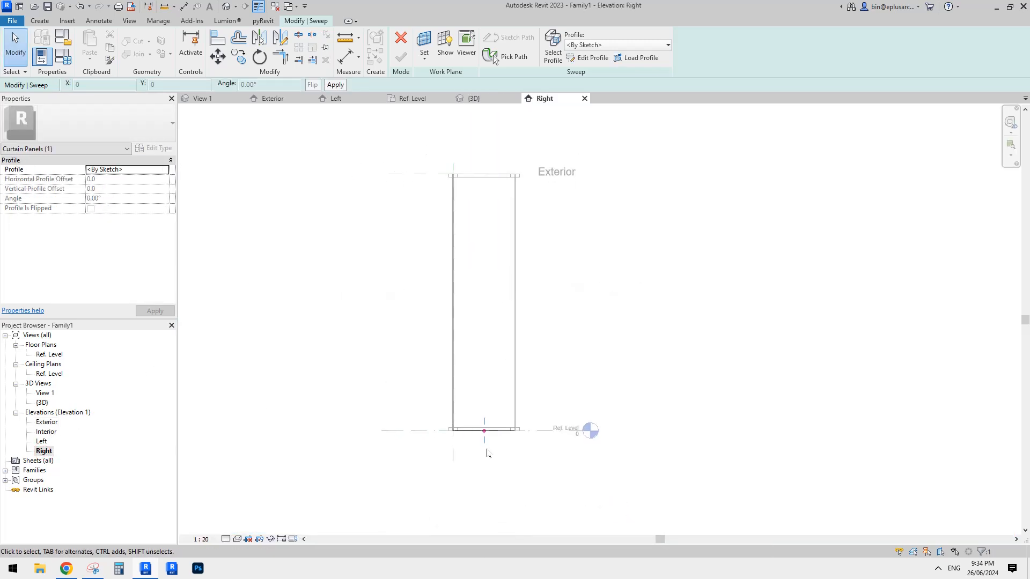
pyautogui.click(587, 58)
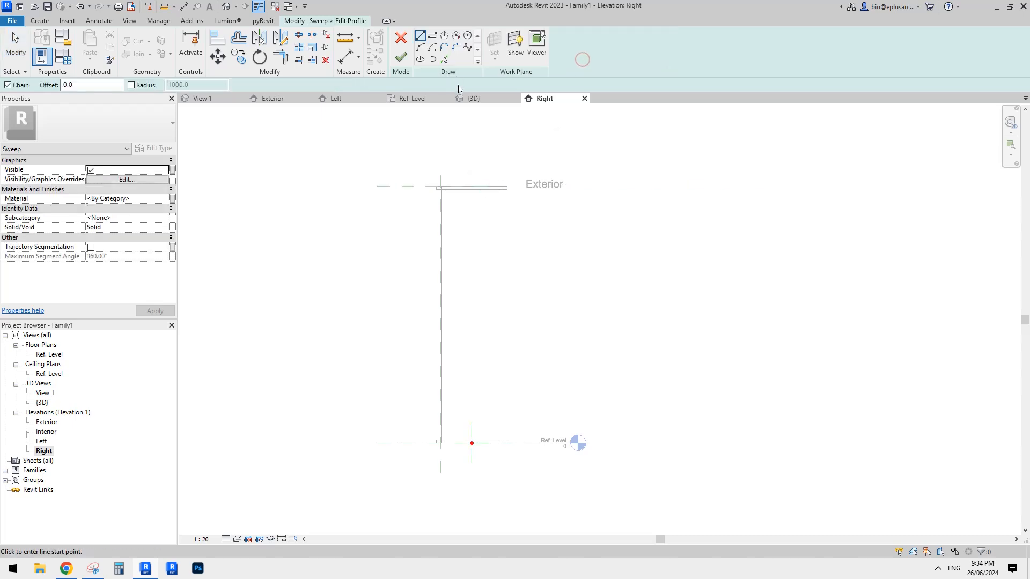
pyautogui.click(433, 36)
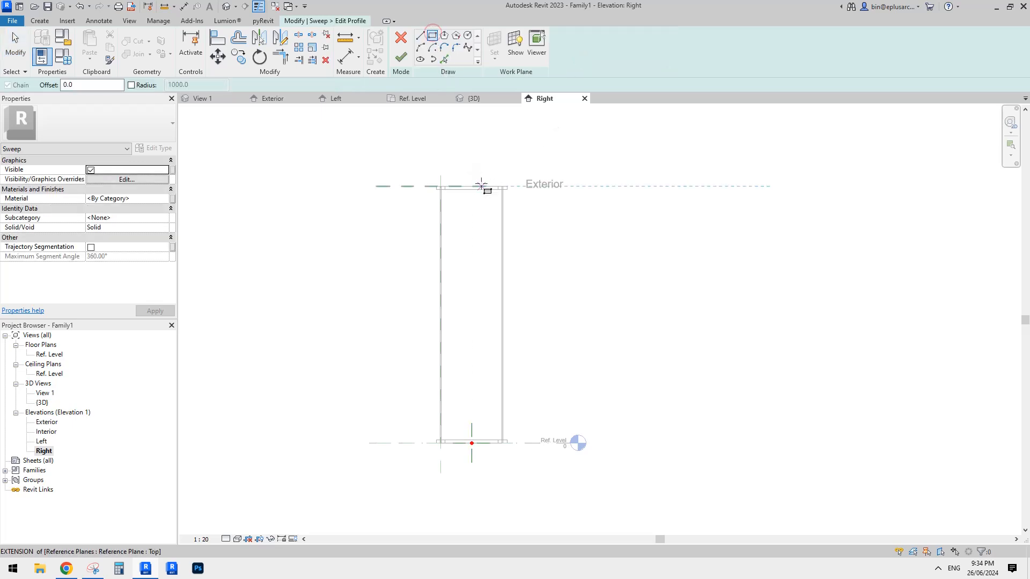
pyautogui.click(399, 185)
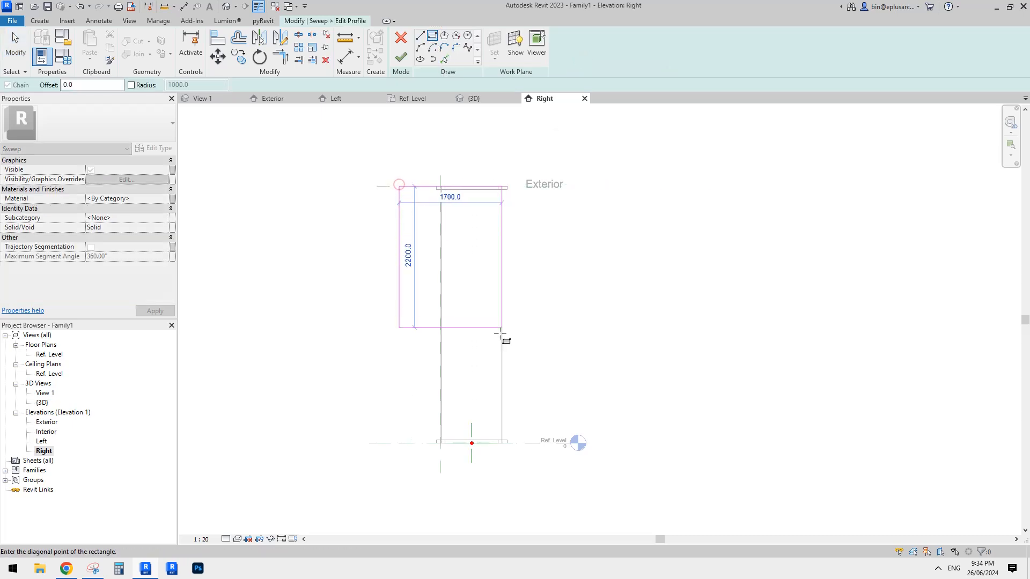
pyautogui.click(523, 443)
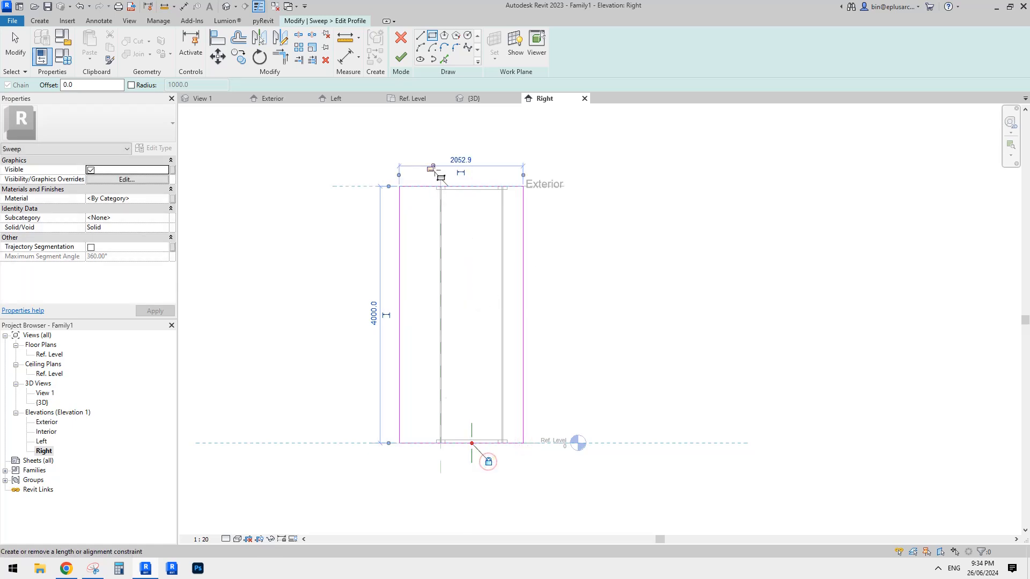
pyautogui.press('Escape')
pyautogui.press('Escape')
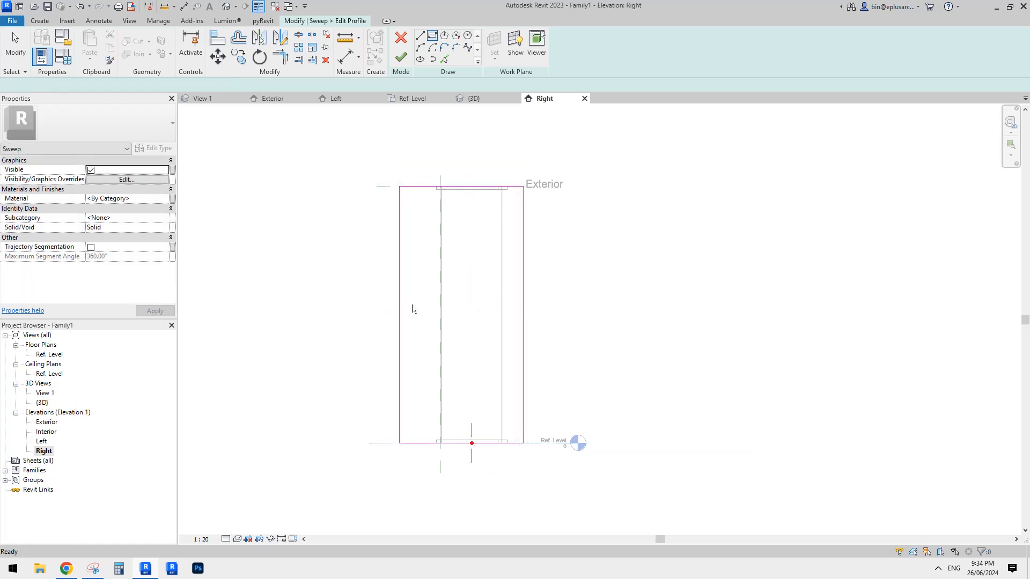
# - Set the width of the new profile rectangle to 20 mm
pyautogui.click(400, 294)
pyautogui.click(450, 455)
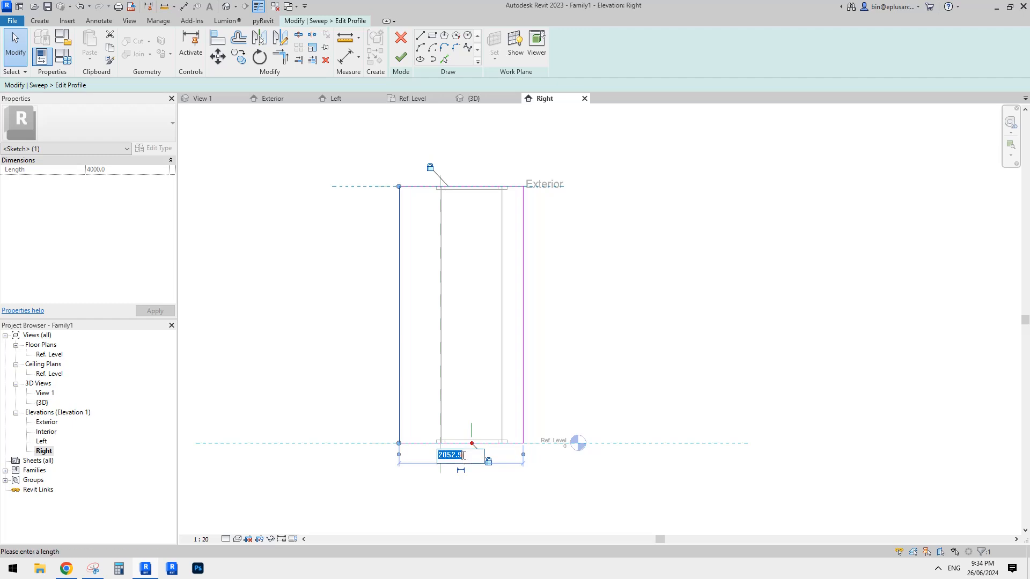
pyautogui.moveTo(588, 363); pyautogui.dragTo(583, 381, button='middle')
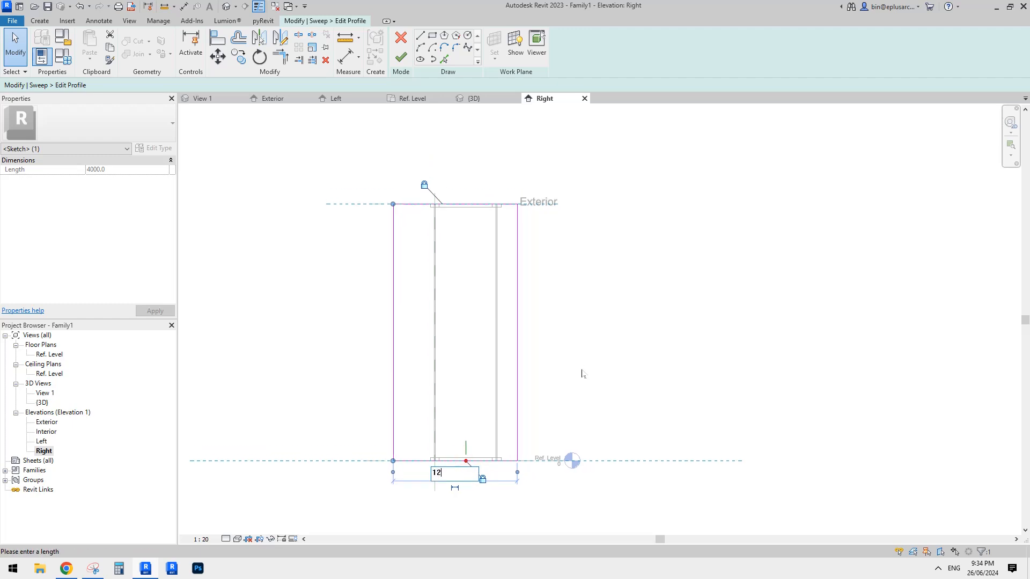
pyautogui.press('Return')
pyautogui.scroll(5, 514, 478)
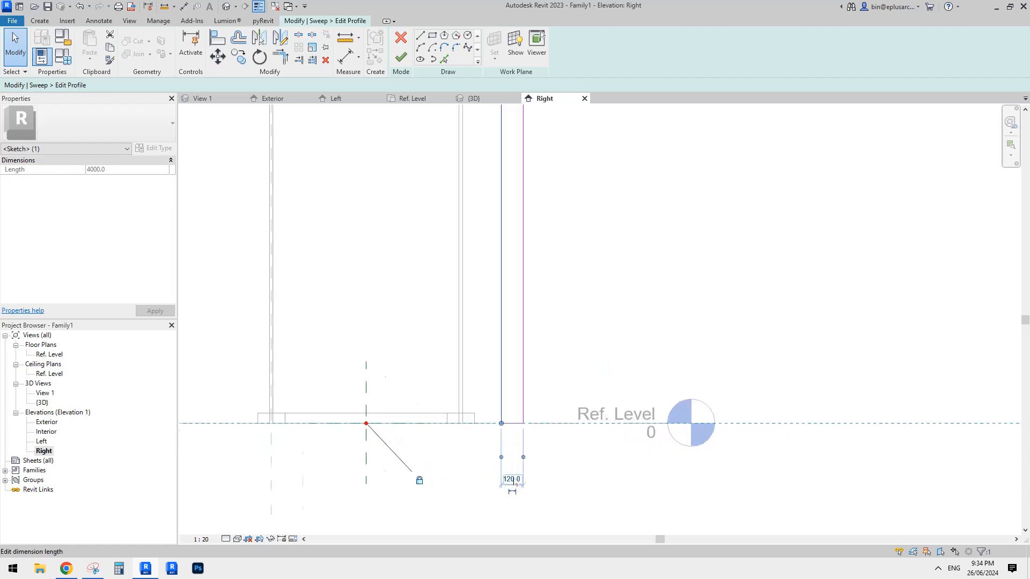
pyautogui.moveTo(606, 458); pyautogui.dragTo(594, 467, button='middle')
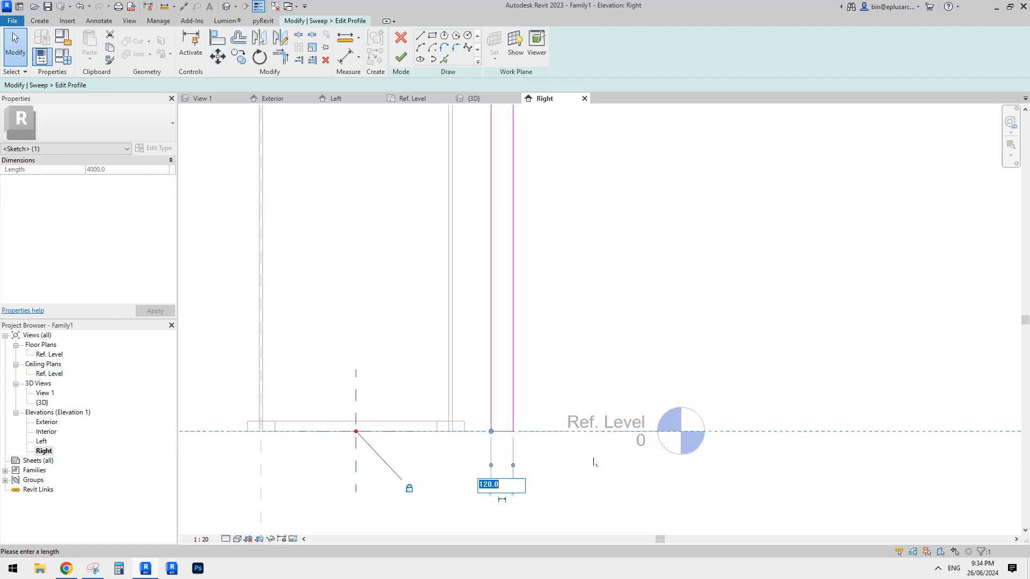
pyautogui.press('Return')
pyautogui.click(526, 424)
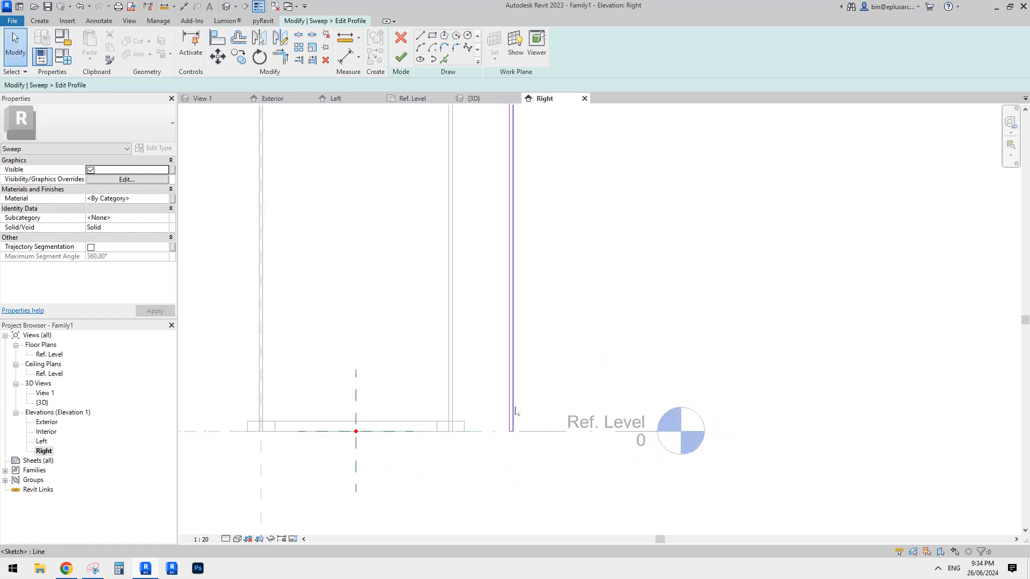
# - Move the entire 20 mm wide rectangle so the midpoint of its bottom edge sits on the path's profile point
pyautogui.scroll(-3, 518, 413)
pyautogui.press('Tab')
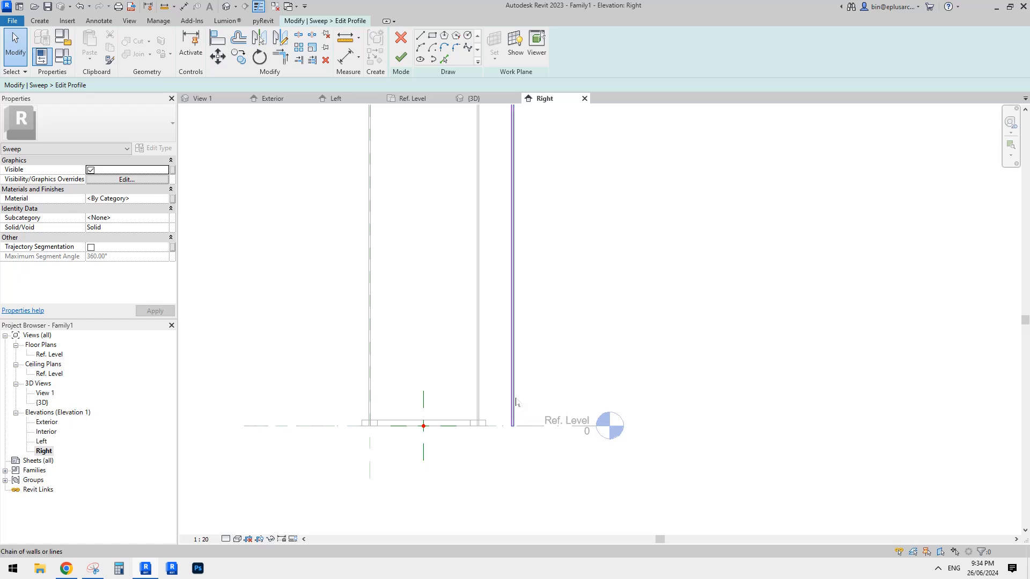
pyautogui.click(516, 399)
pyautogui.scroll(1, 492, 426)
pyautogui.moveTo(492, 425); pyautogui.dragTo(492, 429, button='middle')
pyautogui.press('m')
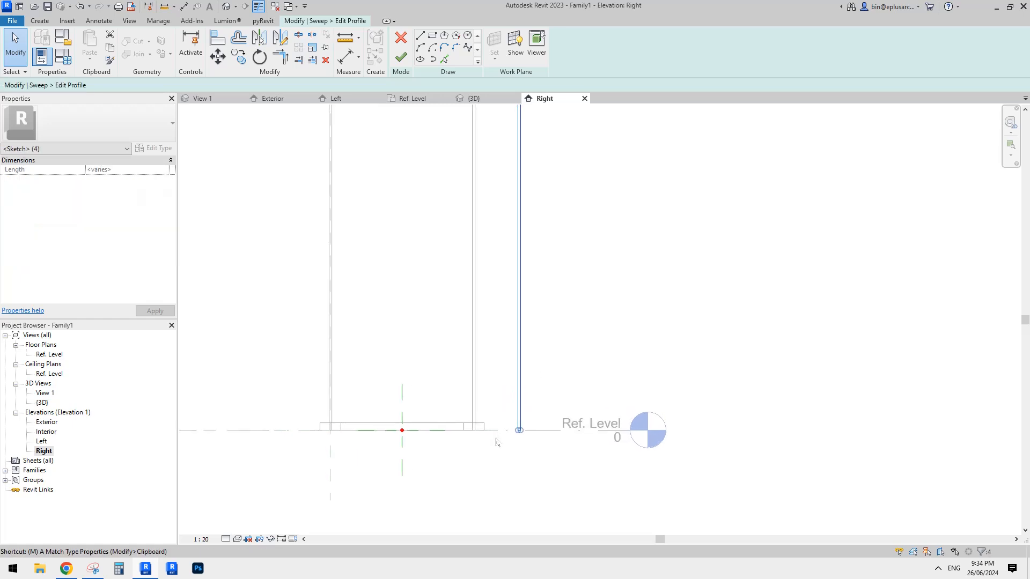
pyautogui.press('v')
pyautogui.scroll(3, 524, 437)
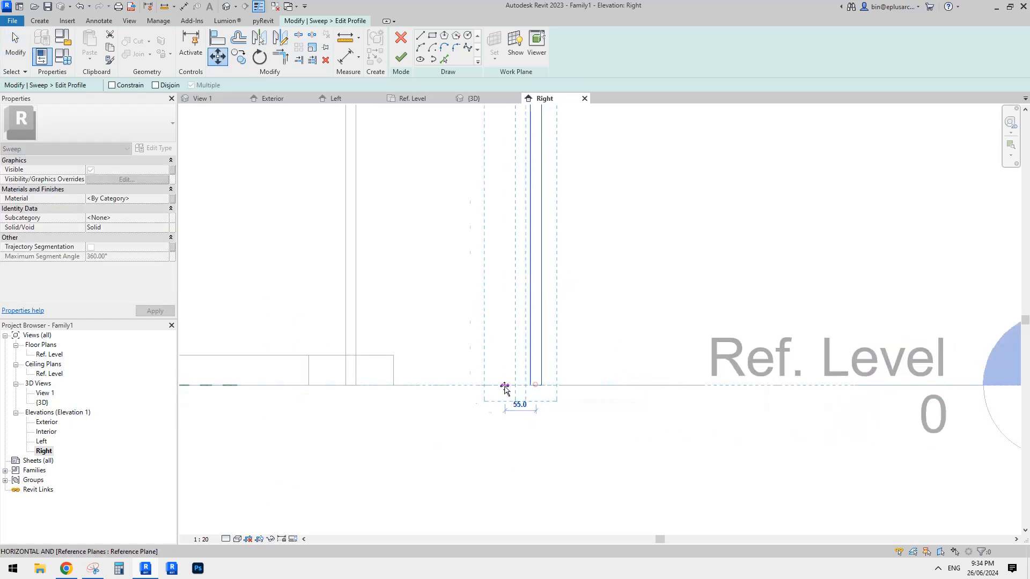
pyautogui.moveTo(229, 400); pyautogui.dragTo(545, 422, button='middle')
pyautogui.click(375, 407)
pyautogui.scroll(-2, 391, 417)
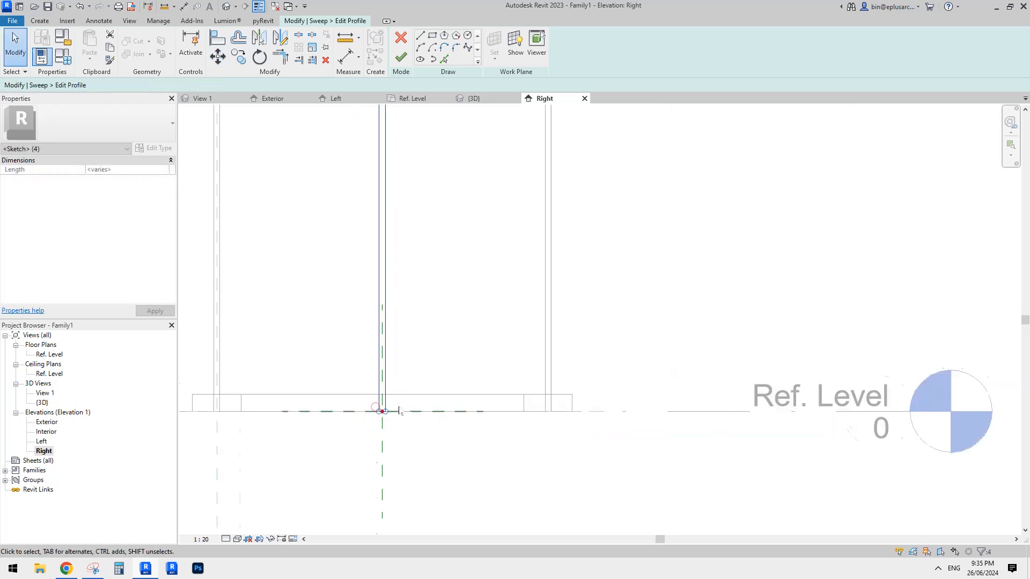
pyautogui.scroll(-7, 404, 392)
pyautogui.press('Escape')
pyautogui.scroll(-1, 410, 378)
pyautogui.moveTo(317, 215); pyautogui.dragTo(340, 250, button='middle')
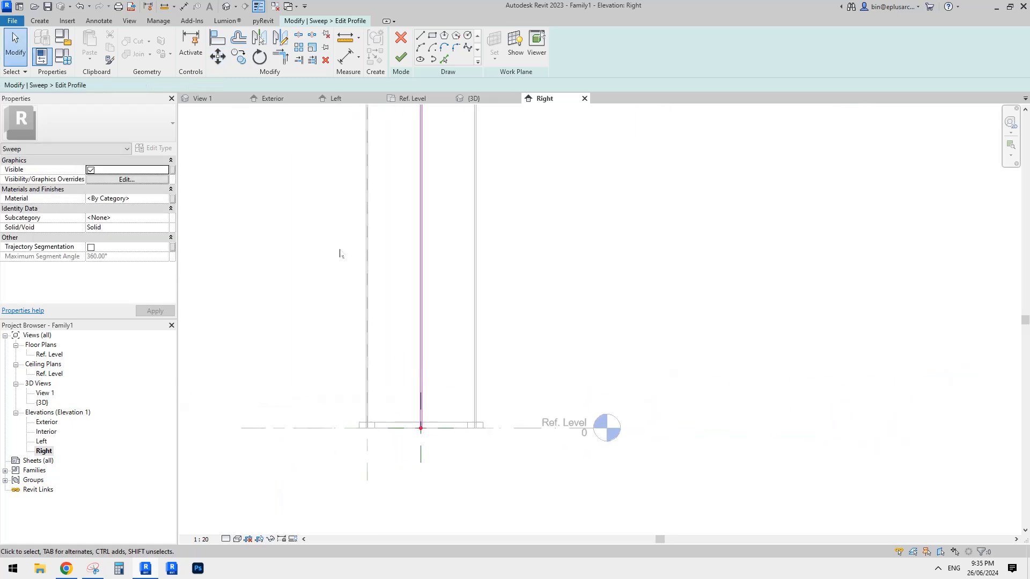
# - Set the sweep's material to Glass, and finish the profile and the sweep
pyautogui.click(153, 199)
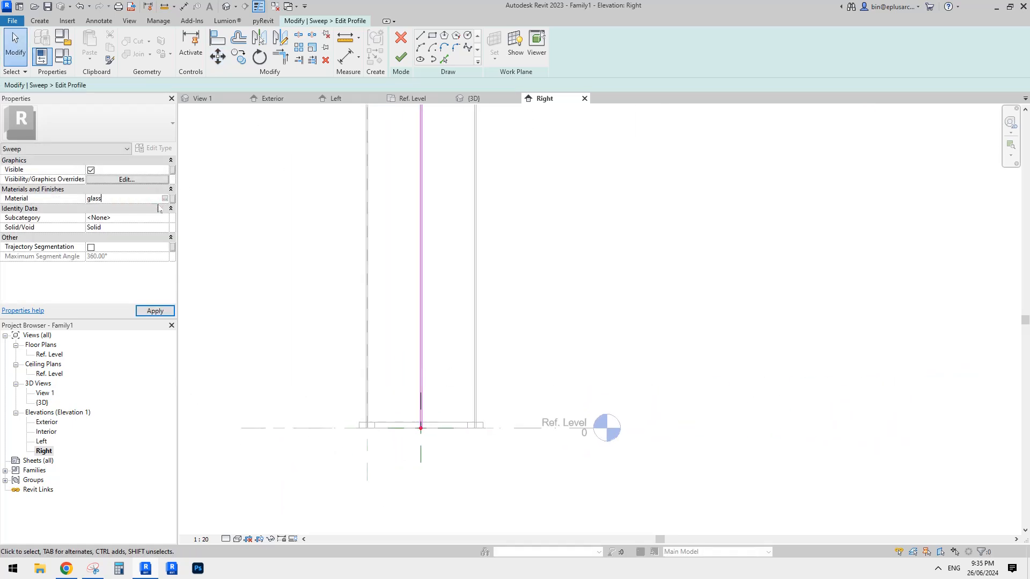
pyautogui.click(401, 56)
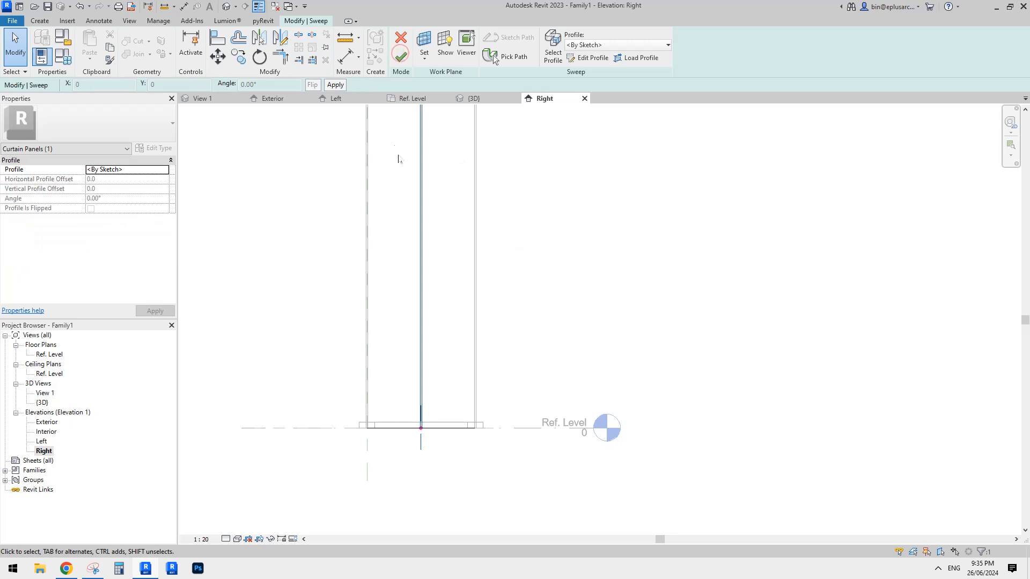
pyautogui.click(402, 56)
# - Open the default 3D view and restore the temporarily hidden frame members
pyautogui.click(226, 7)
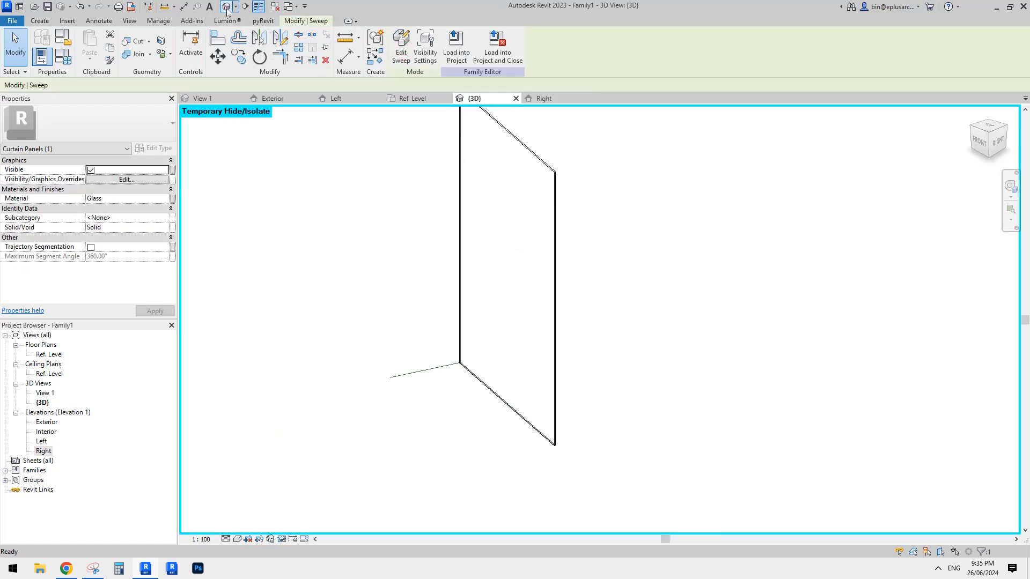
pyautogui.click(476, 219)
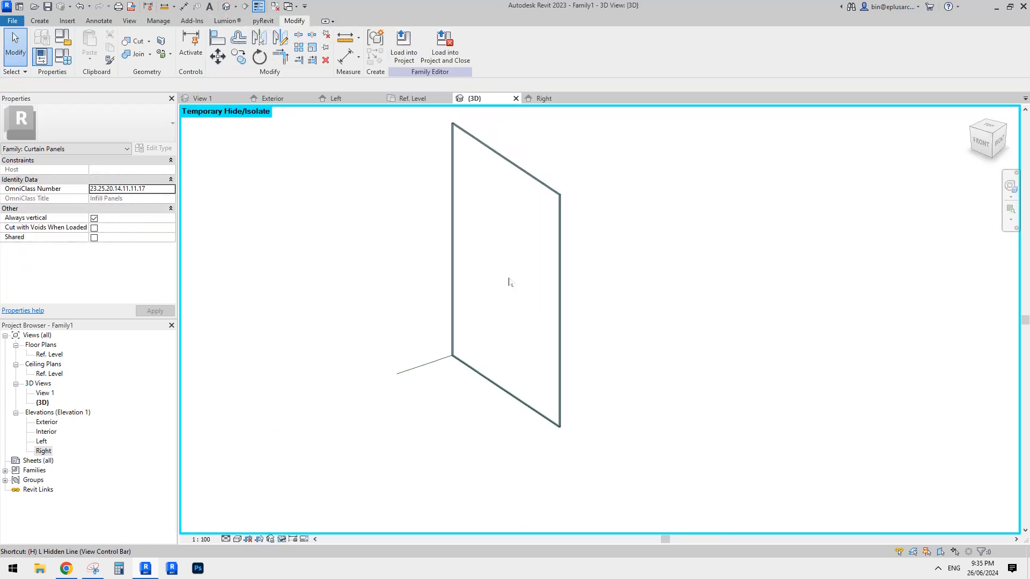
pyautogui.press('h')
pyautogui.press('r')
# - Examine in 3D how the glass panel meets the horizontal members along its top and bottom edges
pyautogui.keyDown('shift'); pyautogui.moveTo(504, 260); pyautogui.dragTo(561, 327, button='middle'); pyautogui.keyUp('shift')
pyautogui.keyDown('shift'); pyautogui.moveTo(572, 301); pyautogui.dragTo(544, 275, button='middle'); pyautogui.keyUp('shift')
pyautogui.click(543, 271)
pyautogui.scroll(2, 545, 258)
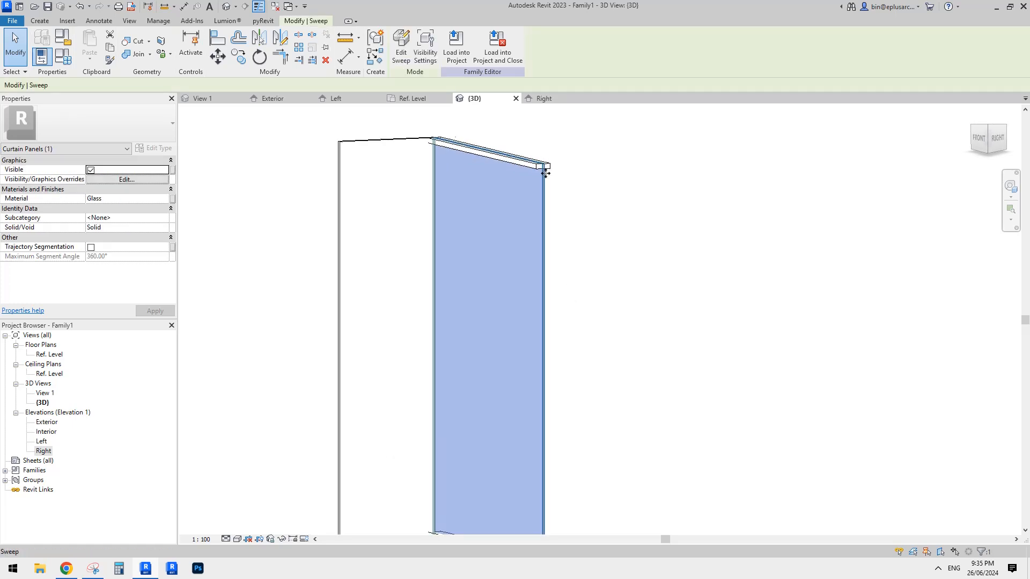
pyautogui.scroll(2, 545, 173)
pyautogui.scroll(-5, 529, 189)
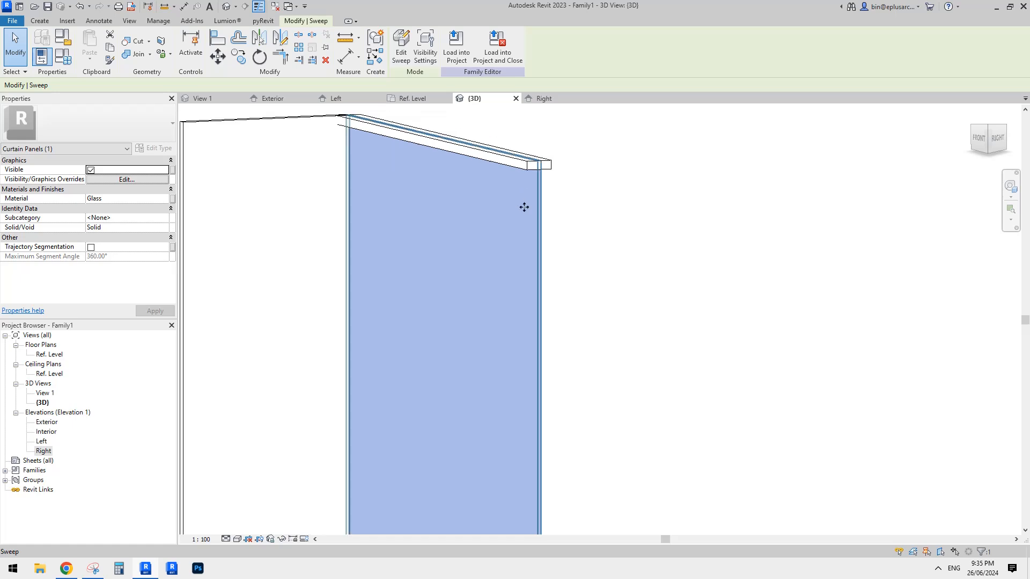
pyautogui.scroll(3, 522, 460)
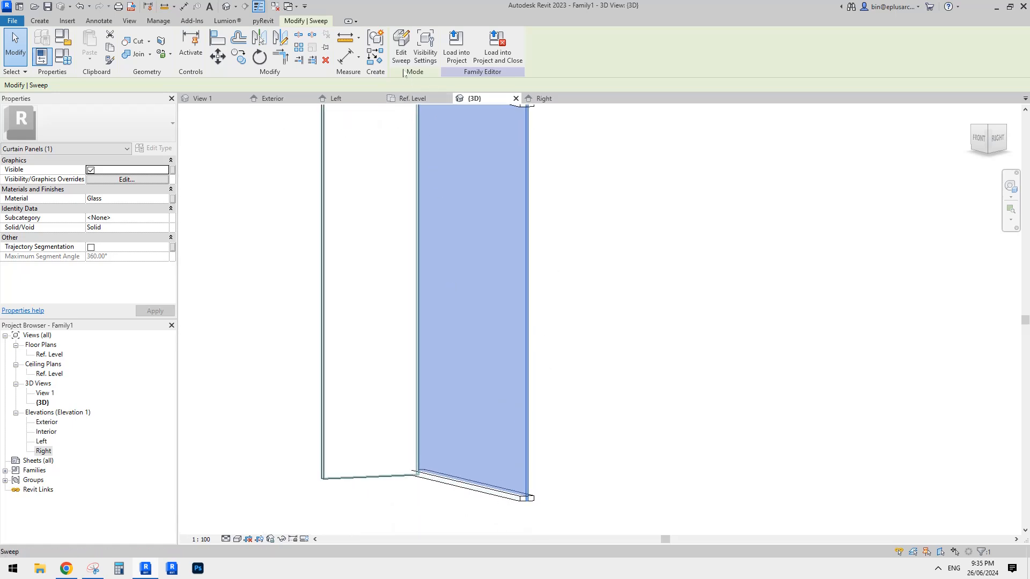
pyautogui.moveTo(398, 129); pyautogui.dragTo(373, 226, button='middle')
pyautogui.scroll(1, 419, 160)
# - Open the glass sweep's profile sketch for editing
pyautogui.click(398, 51)
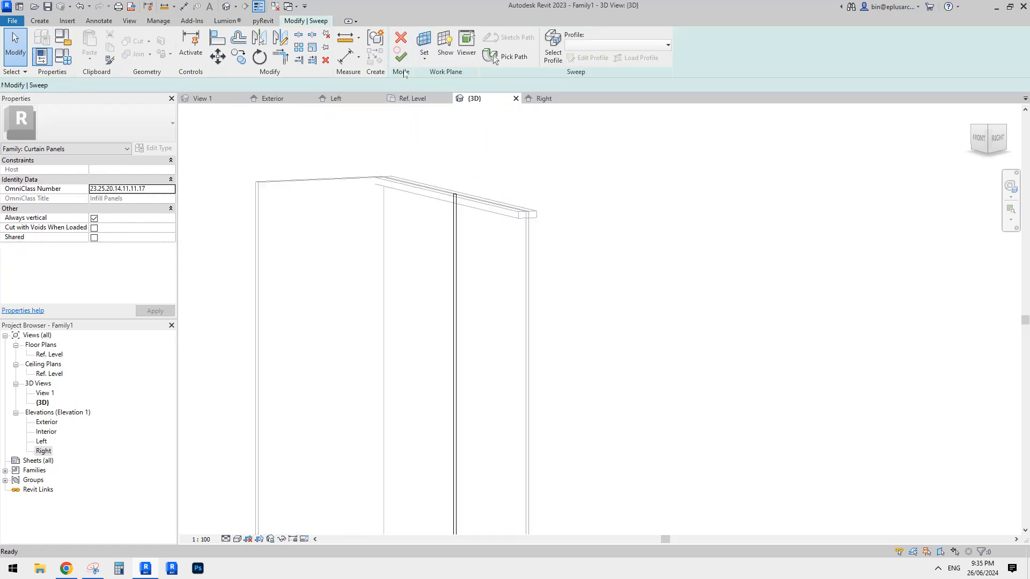
pyautogui.click(587, 62)
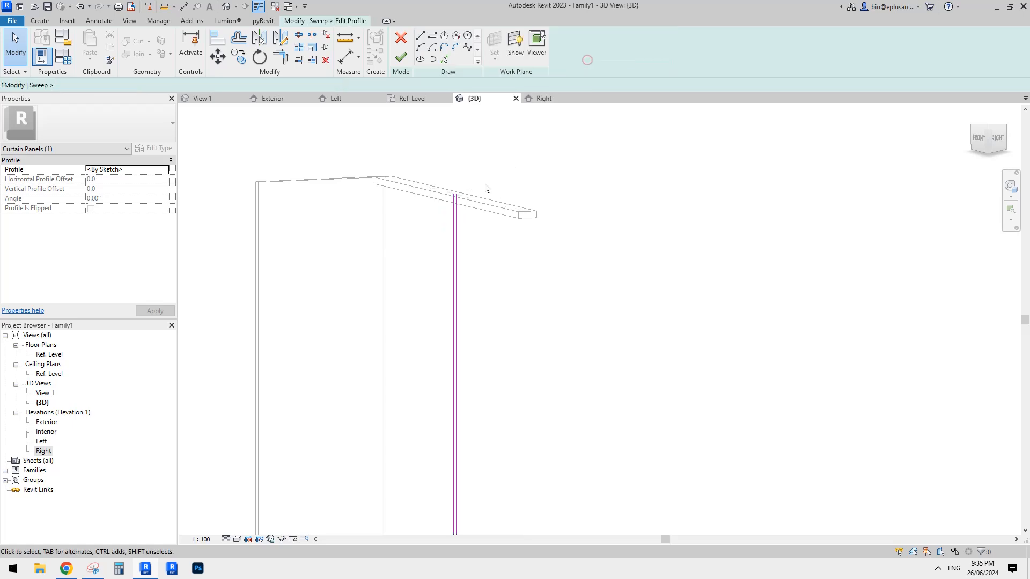
pyautogui.scroll(1, 481, 182)
pyautogui.moveTo(409, 159); pyautogui.dragTo(450, 207)
pyautogui.scroll(-3, 465, 186)
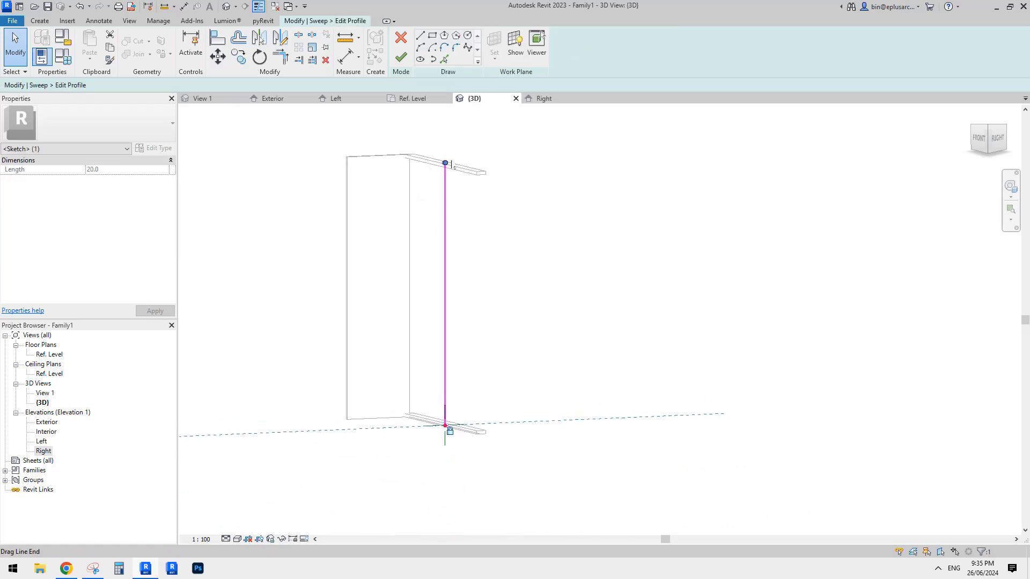
pyautogui.scroll(4, 451, 164)
pyautogui.press('Escape')
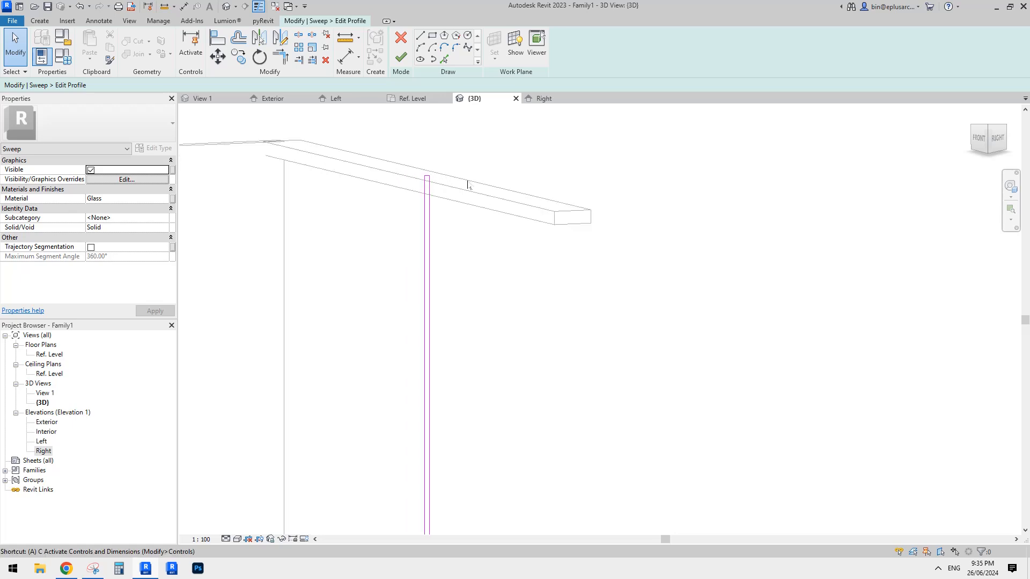
# - Align the glass profile's top edge to the underside of the top horizontal member, removing the conflicting constraints, and lock the alignment
pyautogui.press('a')
pyautogui.press('l')
pyautogui.scroll(2, 471, 193)
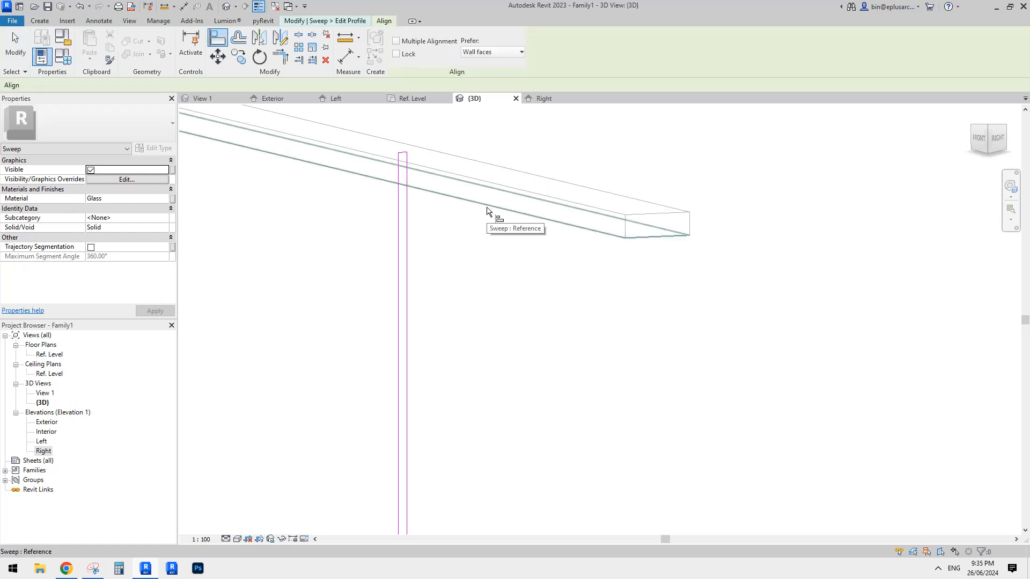
pyautogui.click(486, 211)
pyautogui.scroll(3, 413, 163)
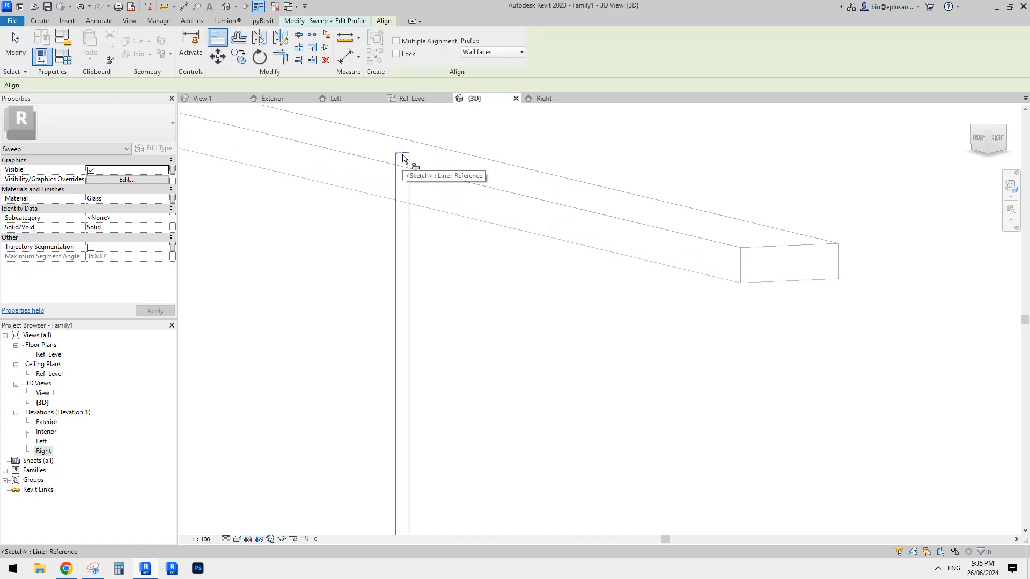
pyautogui.click(402, 155)
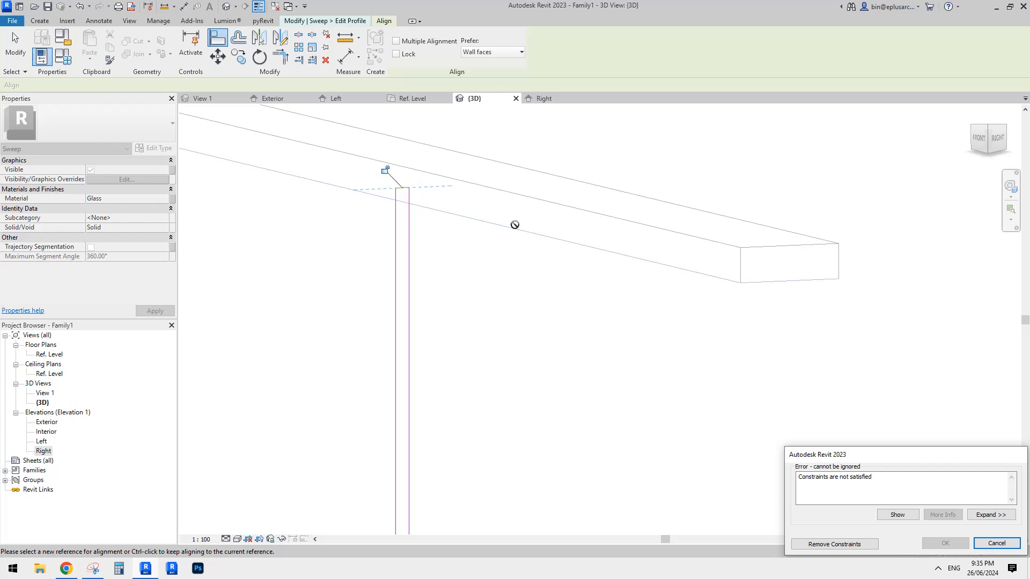
pyautogui.click(830, 545)
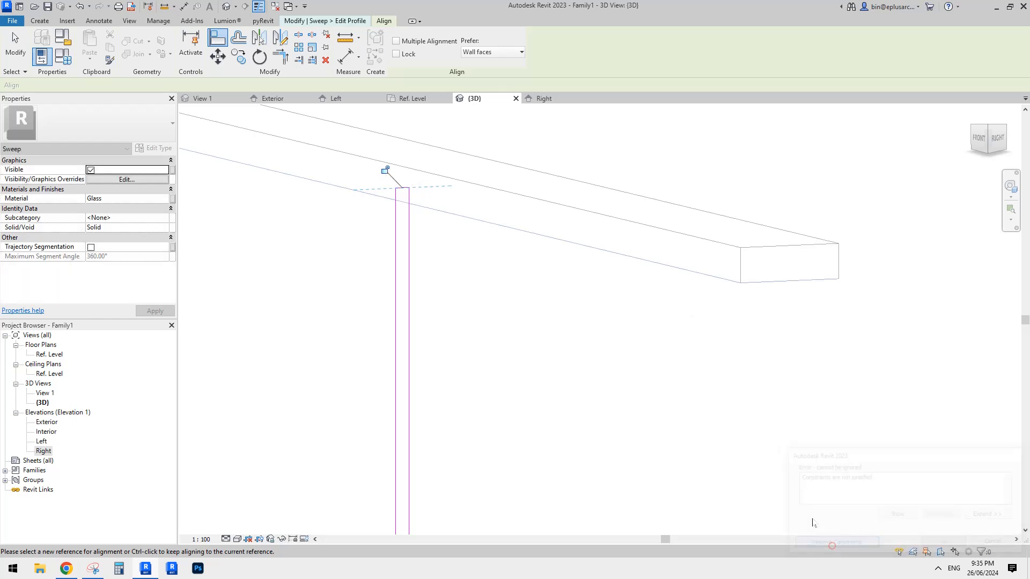
pyautogui.click(384, 170)
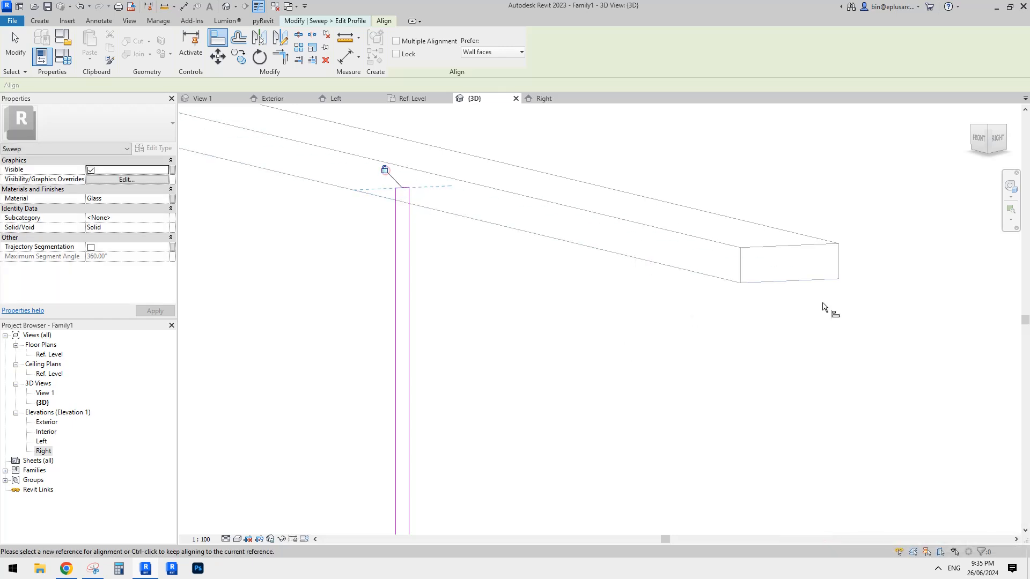
# - Align the glass profile's bottom edge to the upper face of the bottom horizontal member, removing the conflicting constraints, and lock it
pyautogui.scroll(-6, 680, 324)
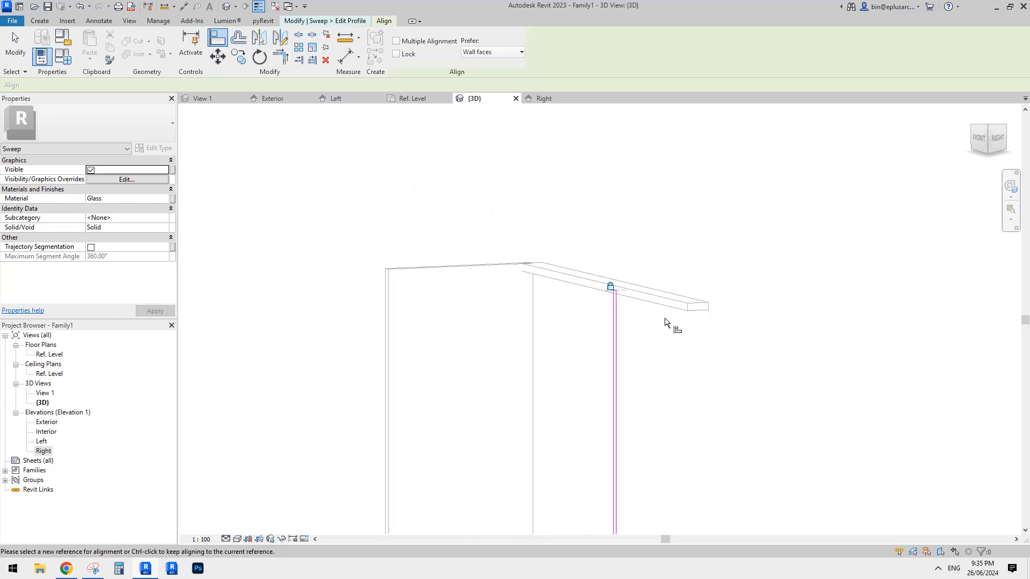
pyautogui.scroll(5, 593, 416)
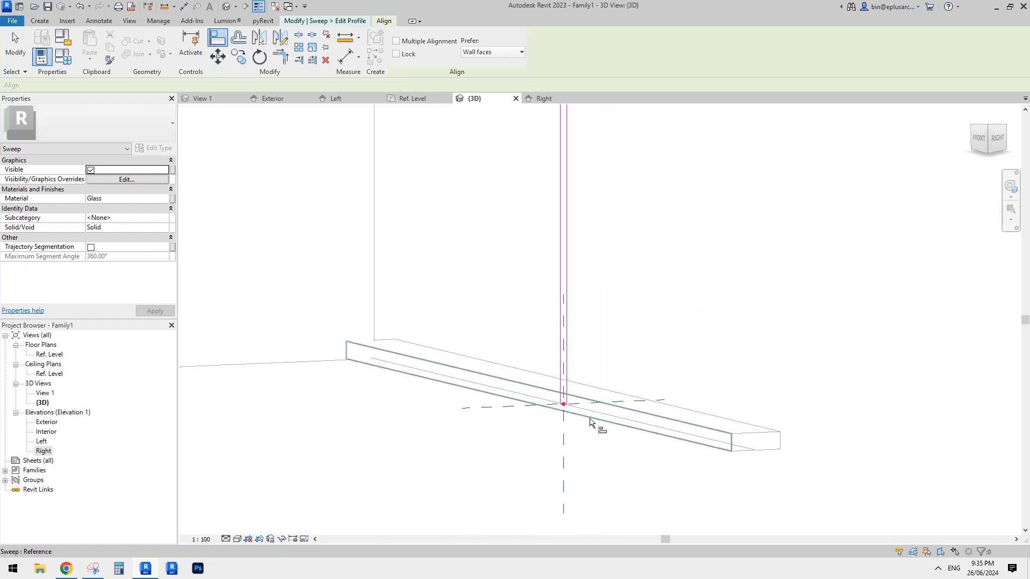
pyautogui.press('Escape')
pyautogui.press('Escape')
pyautogui.moveTo(530, 366); pyautogui.dragTo(604, 416)
pyautogui.press('Escape')
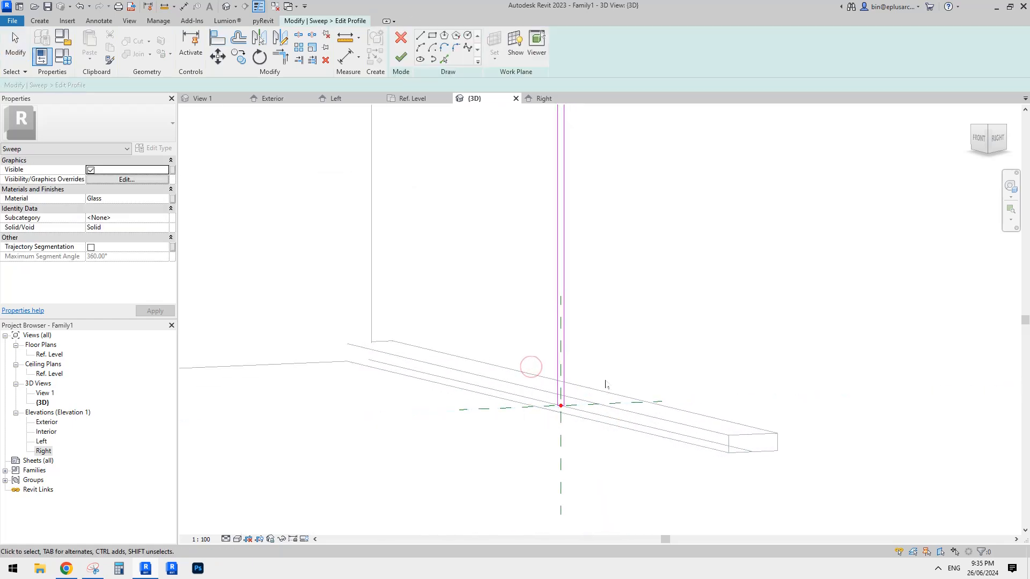
pyautogui.moveTo(603, 346); pyautogui.dragTo(597, 353, button='middle')
pyautogui.press('a')
pyautogui.press('l')
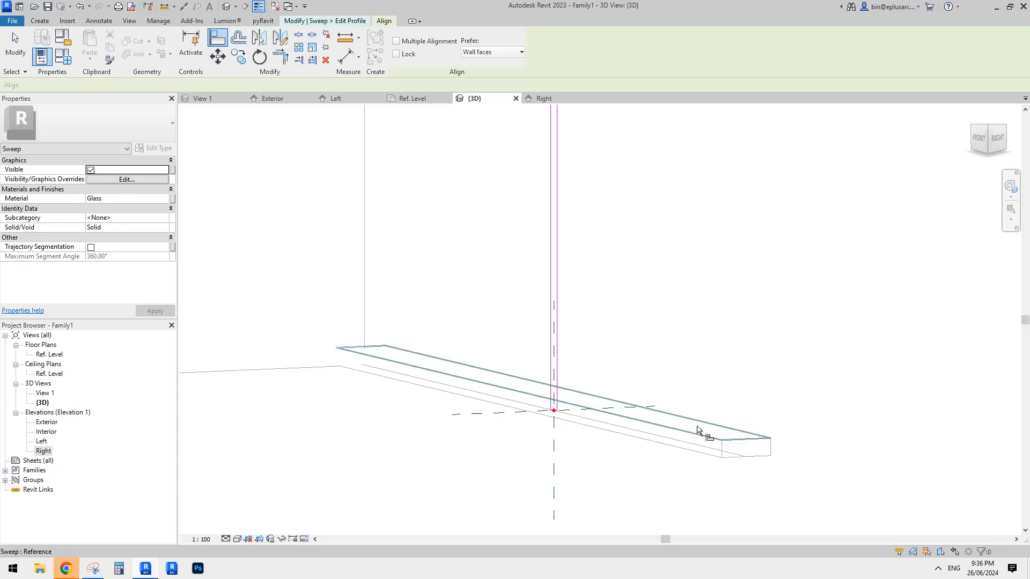
pyautogui.keyDown('shift'); pyautogui.moveTo(679, 426); pyautogui.dragTo(681, 453, button='middle'); pyautogui.keyUp('shift')
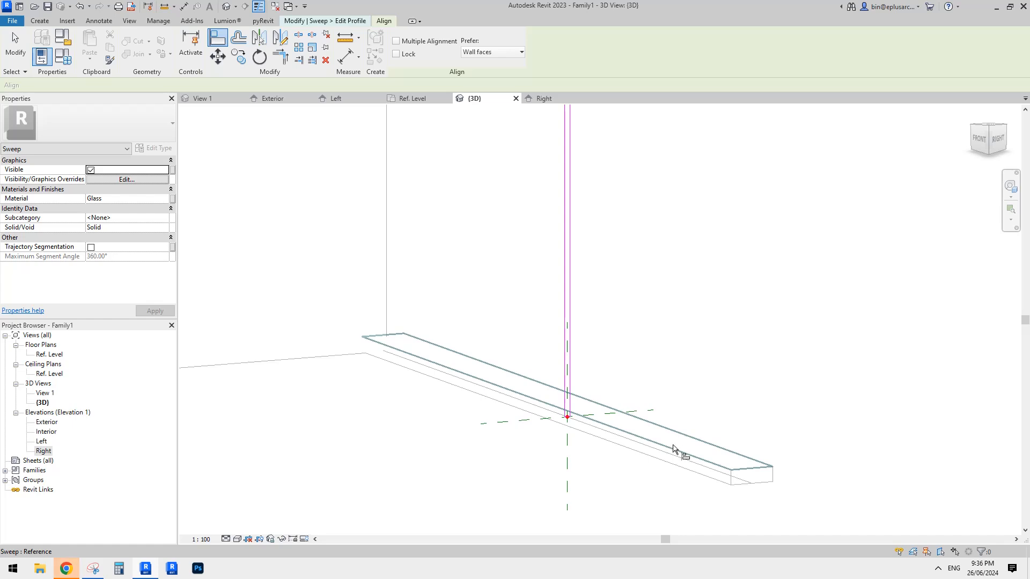
pyautogui.click(638, 434)
pyautogui.scroll(3, 565, 418)
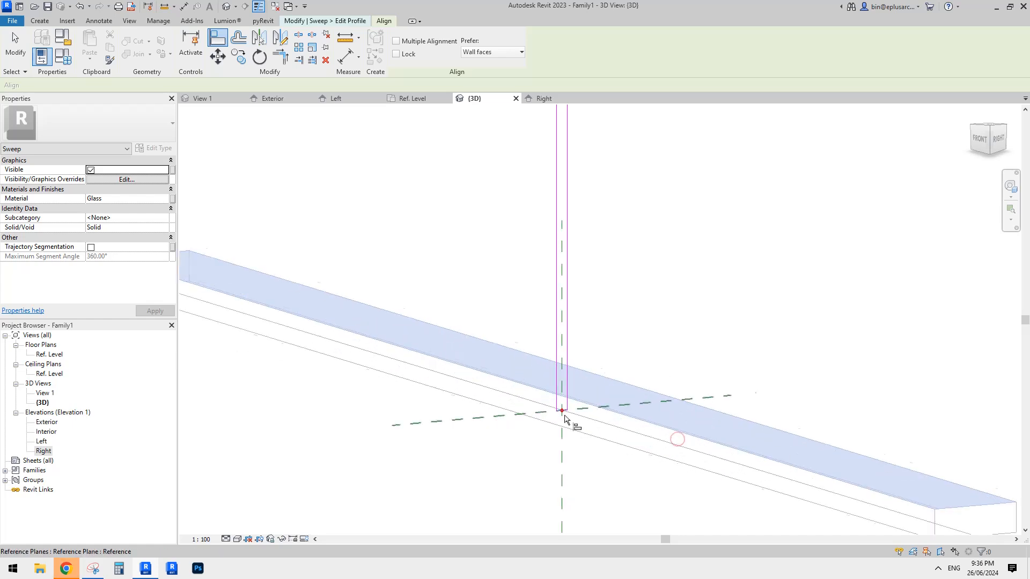
pyautogui.click(564, 418)
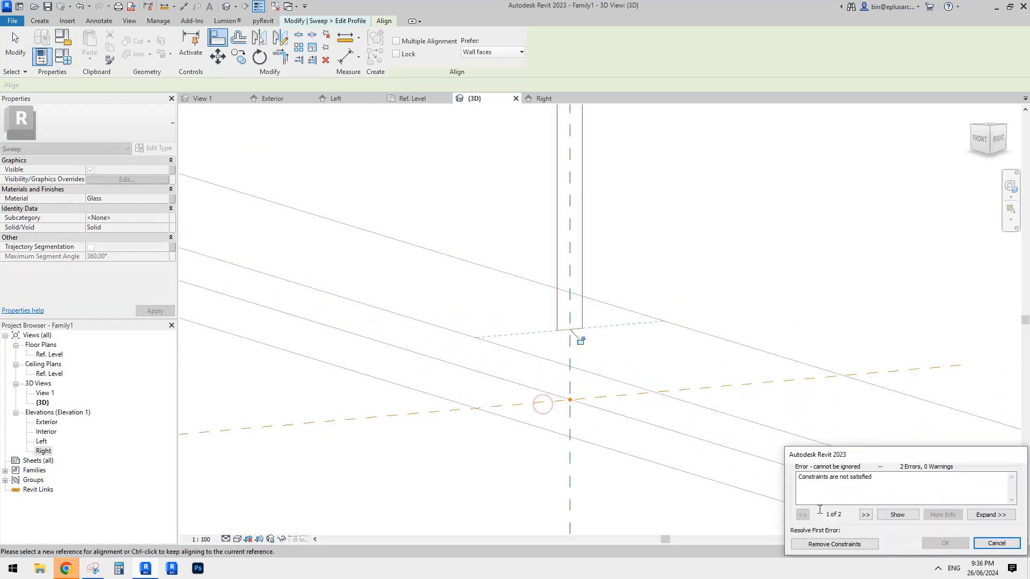
pyautogui.click(850, 549)
pyautogui.scroll(-3, 590, 350)
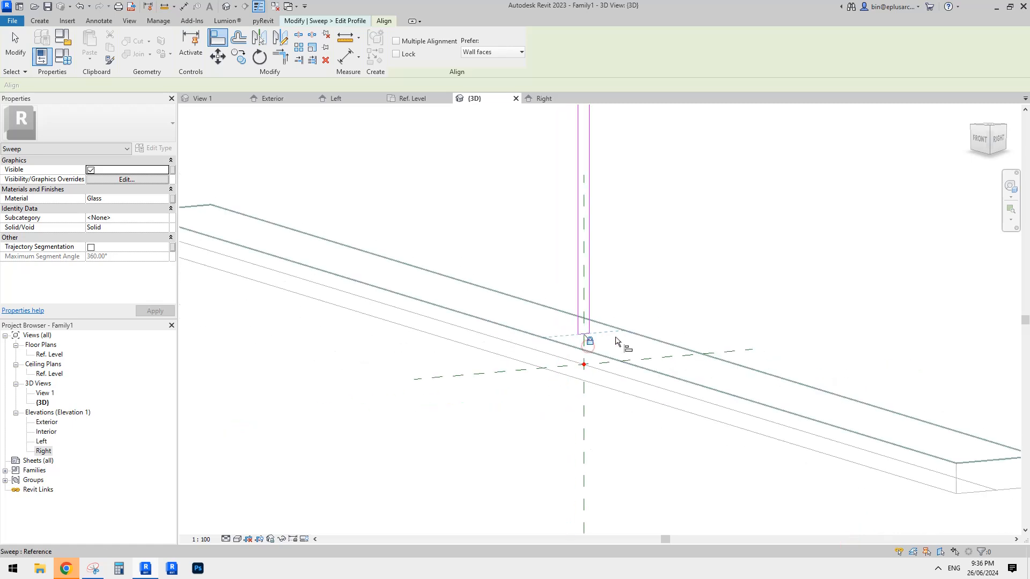
pyautogui.press('Escape')
# - Finish the edited glass profile and the sweep
pyautogui.scroll(-5, 617, 344)
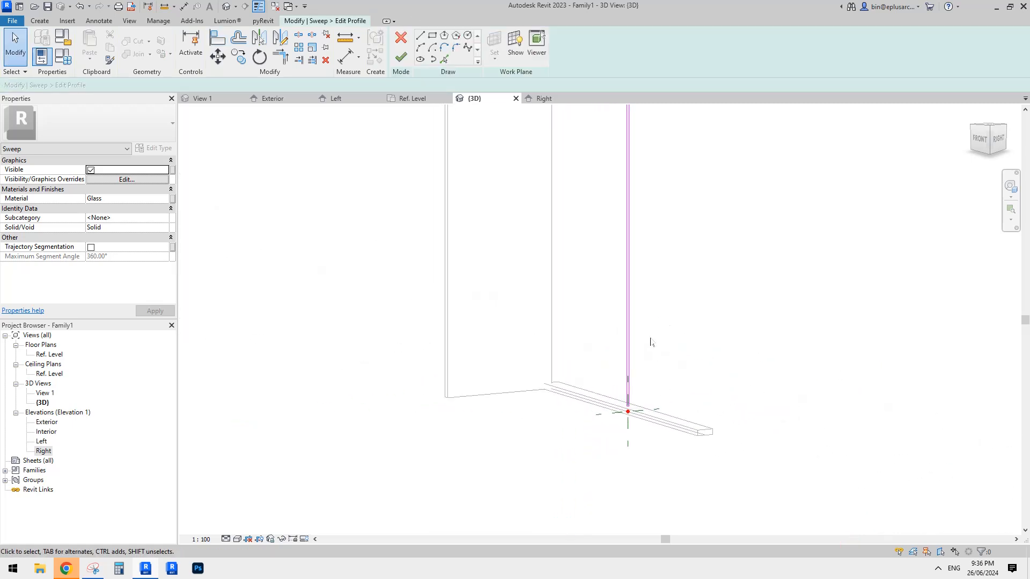
pyautogui.click(401, 57)
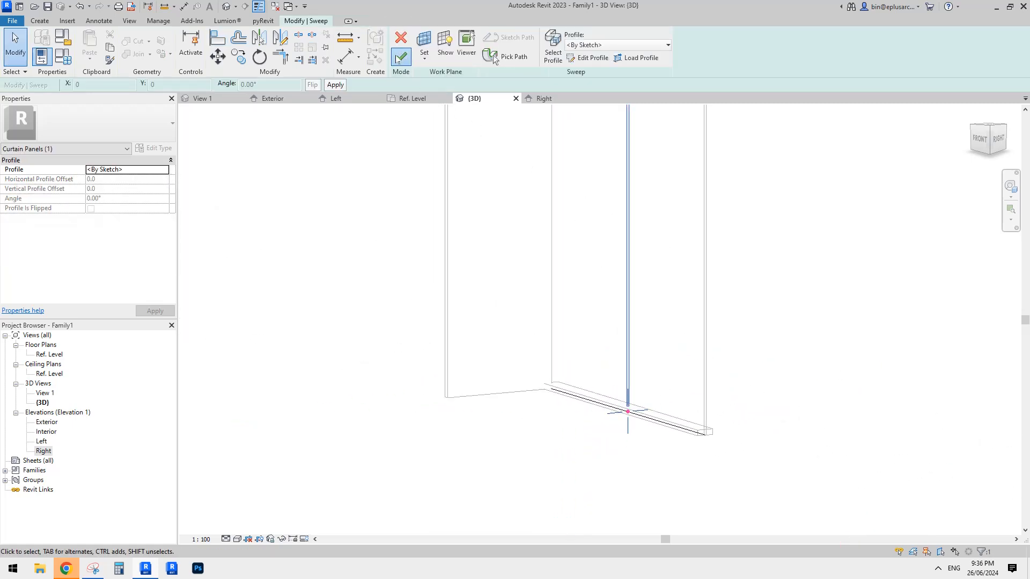
pyautogui.click(628, 351)
pyautogui.press('Escape')
# - Examine in 3D how the glass fits between the horizontal members and how the solid side panel meets them at the corner
pyautogui.scroll(3, 709, 440)
pyautogui.scroll(-1, 699, 422)
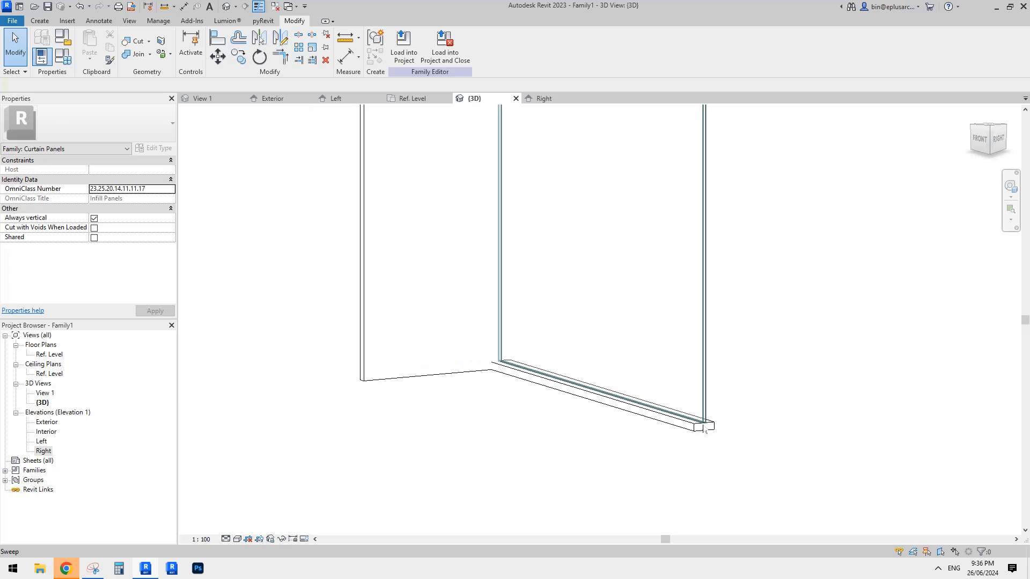
pyautogui.scroll(-3, 681, 338)
pyautogui.scroll(2, 677, 321)
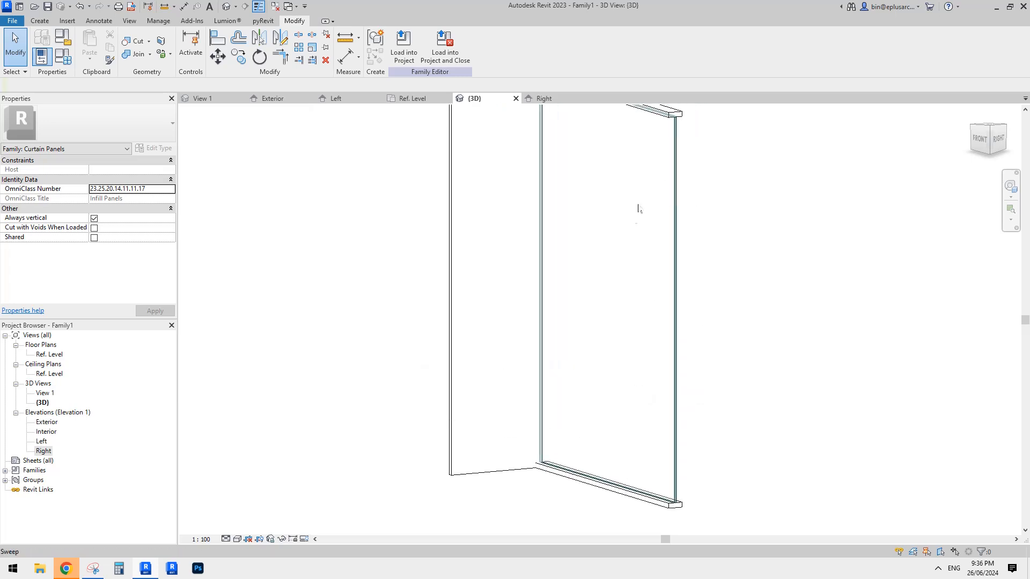
pyautogui.scroll(-3, 639, 208)
pyautogui.keyDown('shift'); pyautogui.moveTo(627, 238); pyautogui.dragTo(472, 260, button='middle'); pyautogui.keyUp('shift')
pyautogui.scroll(3, 480, 209)
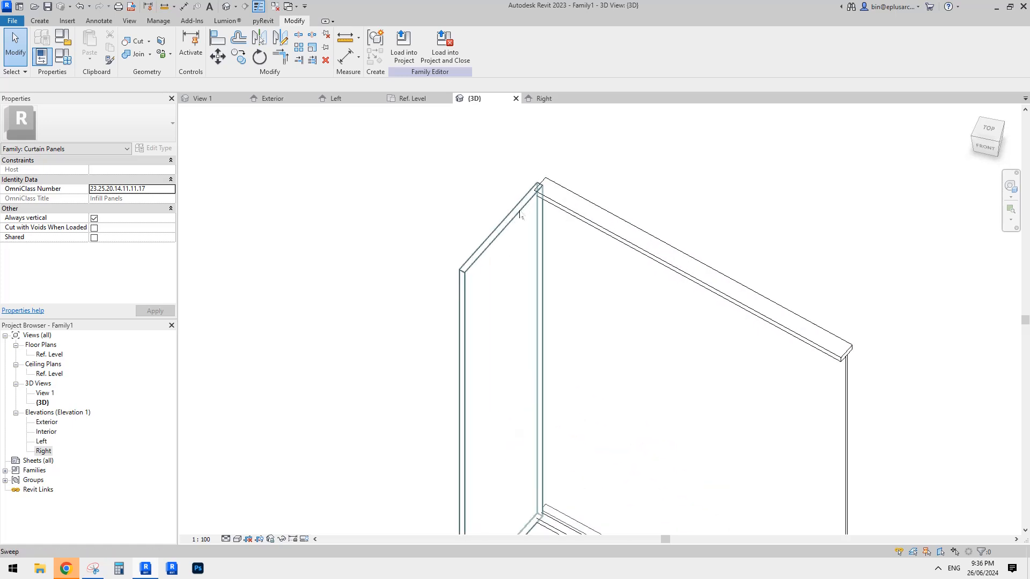
pyautogui.click(530, 212)
pyautogui.keyDown('shift'); pyautogui.moveTo(530, 212); pyautogui.dragTo(519, 258, button='middle'); pyautogui.keyUp('shift')
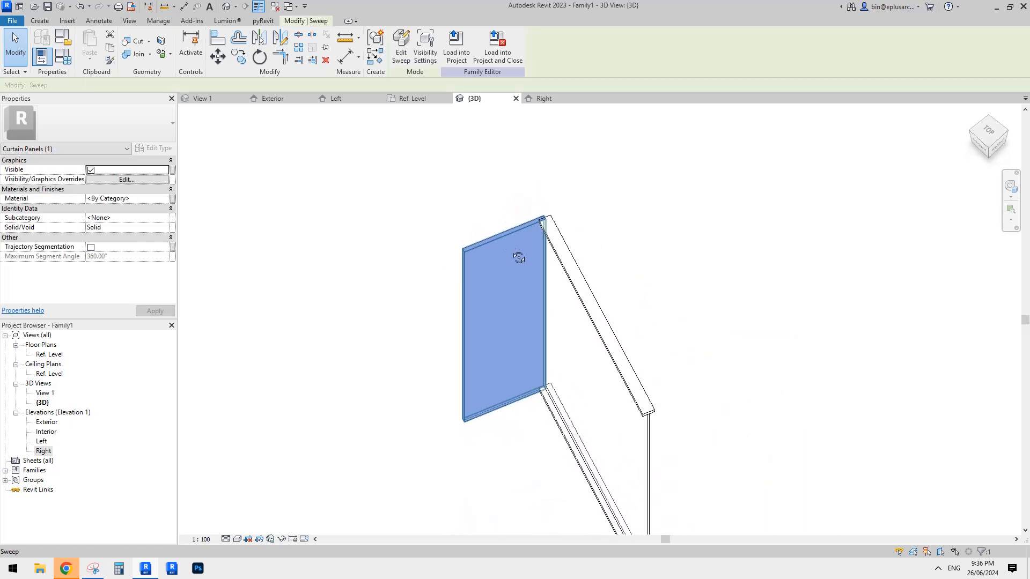
pyautogui.scroll(1, 522, 234)
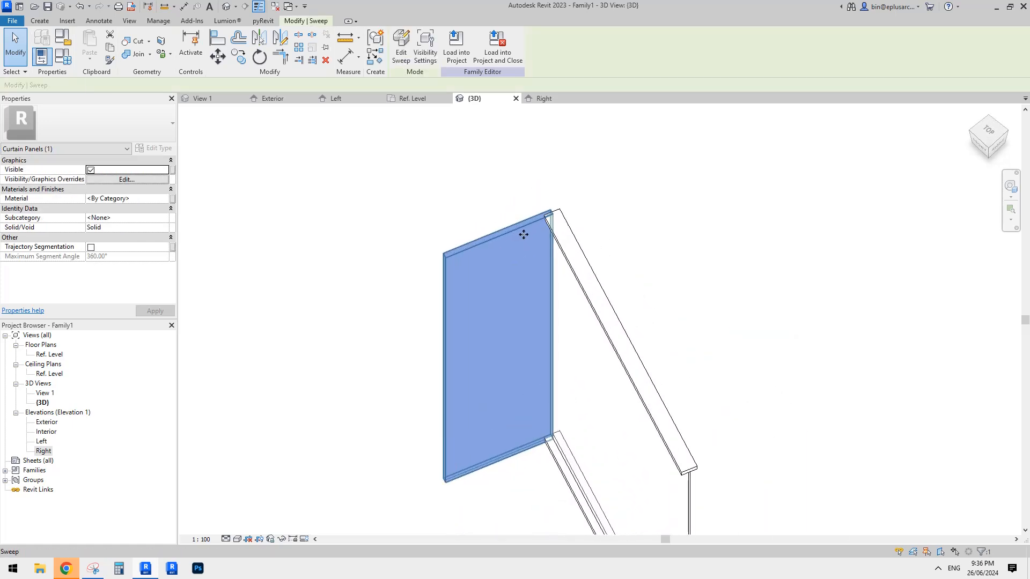
pyautogui.click(561, 214)
pyautogui.click(505, 236)
pyautogui.moveTo(521, 284); pyautogui.dragTo(522, 251, button='middle')
pyautogui.press('Escape')
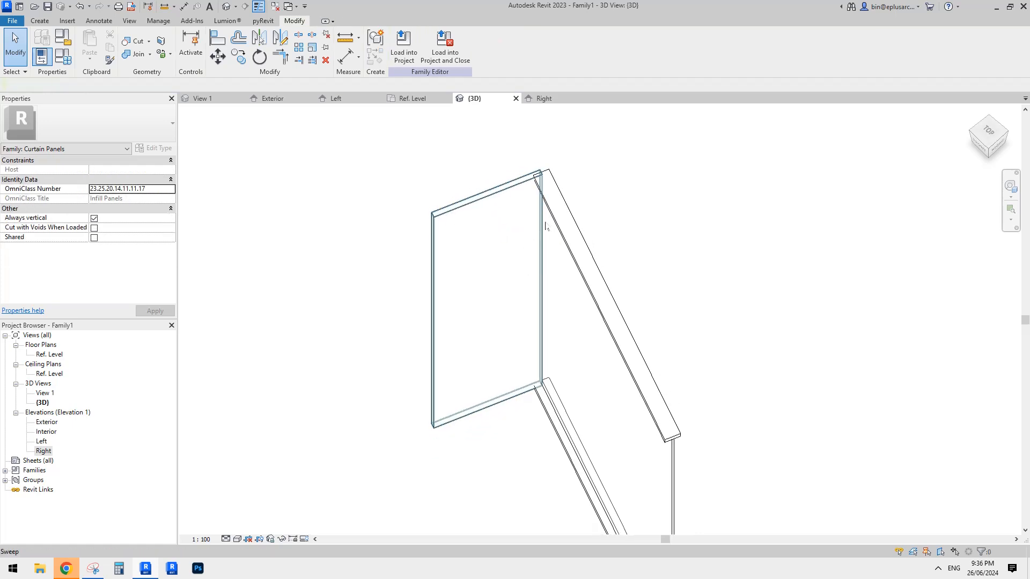
# - Open the solid side panel's sweep, inspect its path, and close both without changes
pyautogui.doubleClick(520, 238)
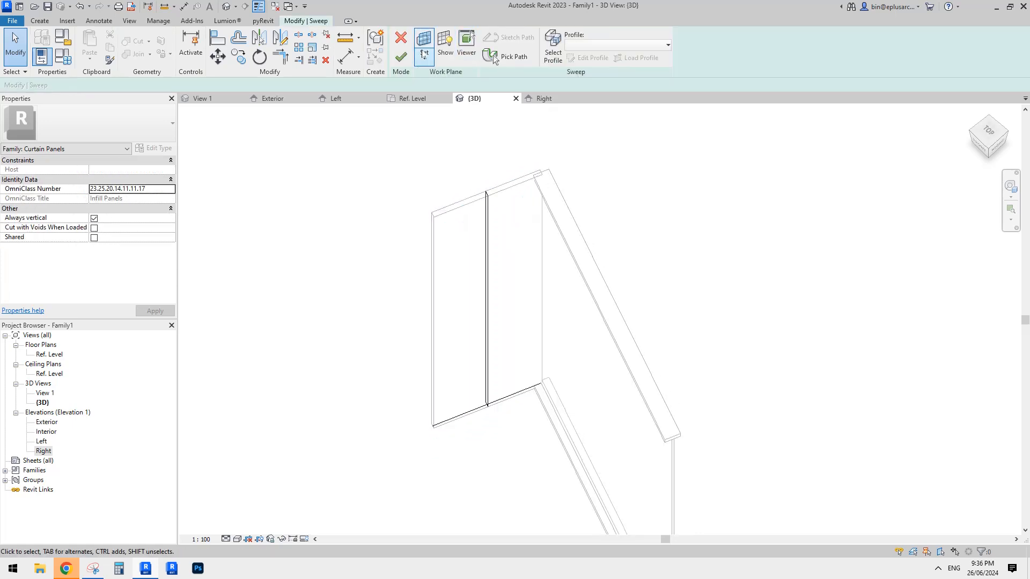
pyautogui.click(495, 57)
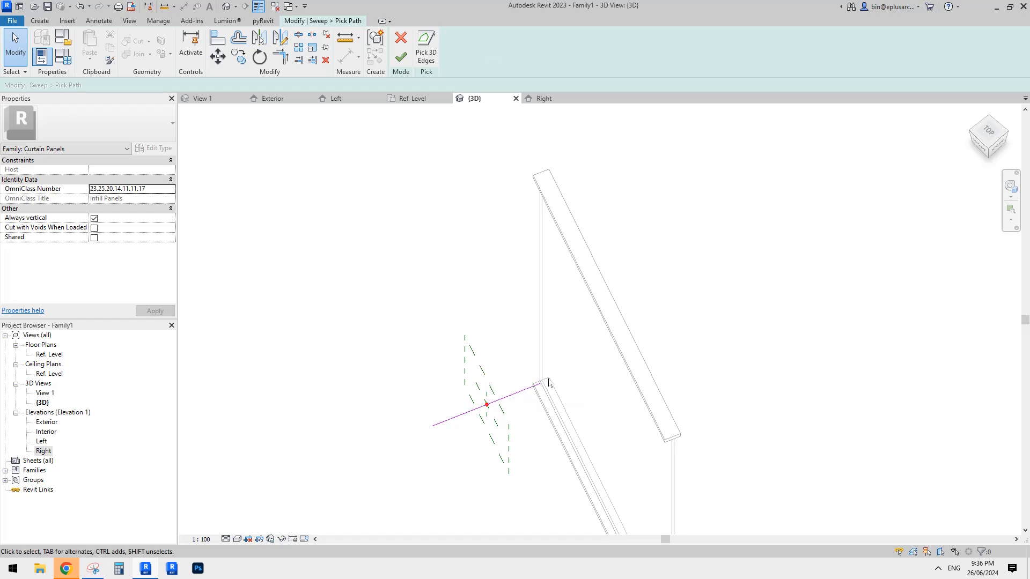
pyautogui.click(400, 57)
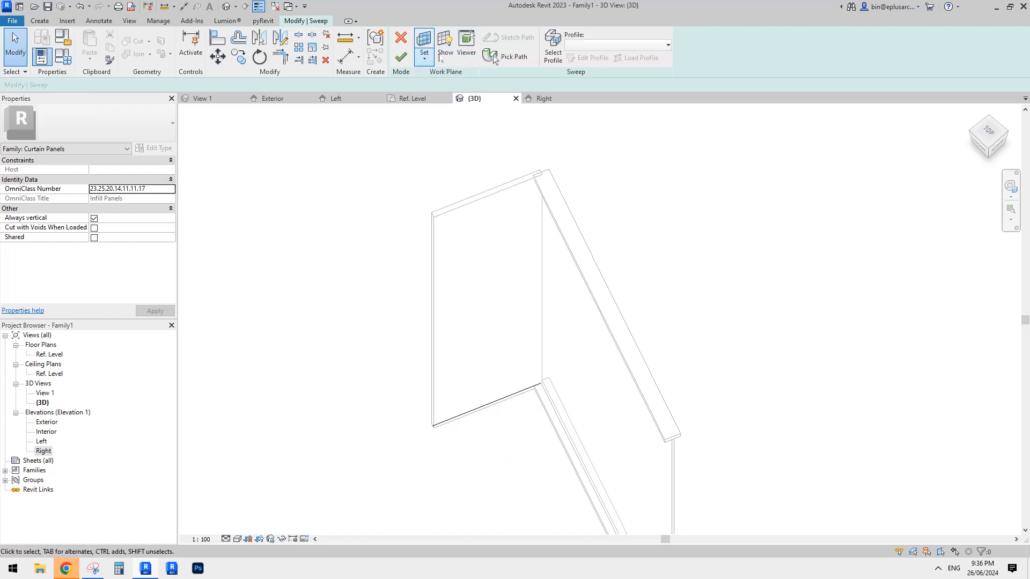
pyautogui.click(400, 57)
# - Start an extrusion using the solid side panel's narrow end face at the corner as the work plane
pyautogui.keyDown('shift'); pyautogui.moveTo(429, 155); pyautogui.dragTo(439, 186, button='middle'); pyautogui.keyUp('shift')
pyautogui.moveTo(290, 134); pyautogui.dragTo(309, 112, button='middle')
pyautogui.click(40, 22)
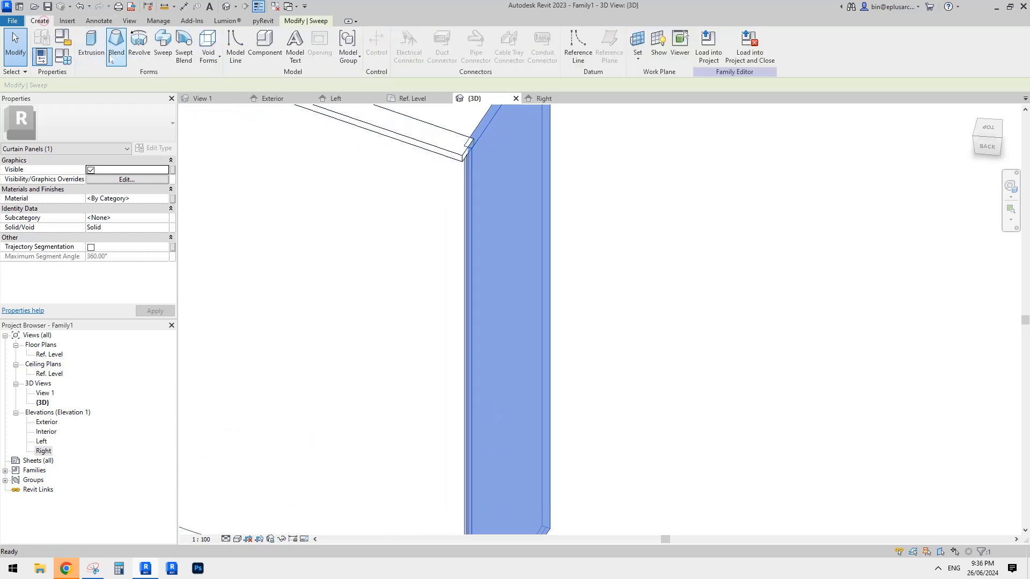
pyautogui.keyDown('shift'); pyautogui.moveTo(331, 164); pyautogui.dragTo(282, 127, button='middle'); pyautogui.keyUp('shift')
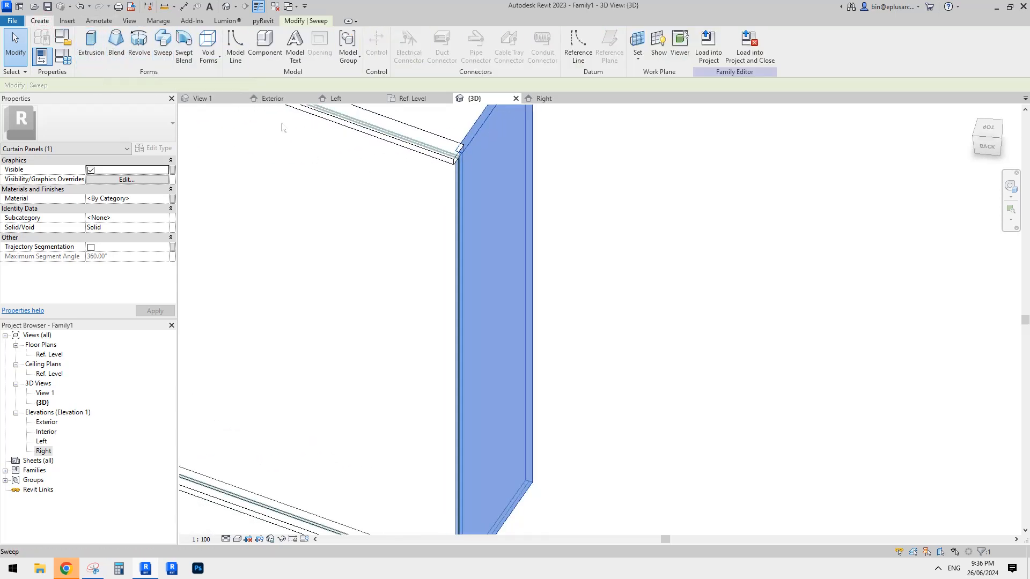
pyautogui.click(93, 53)
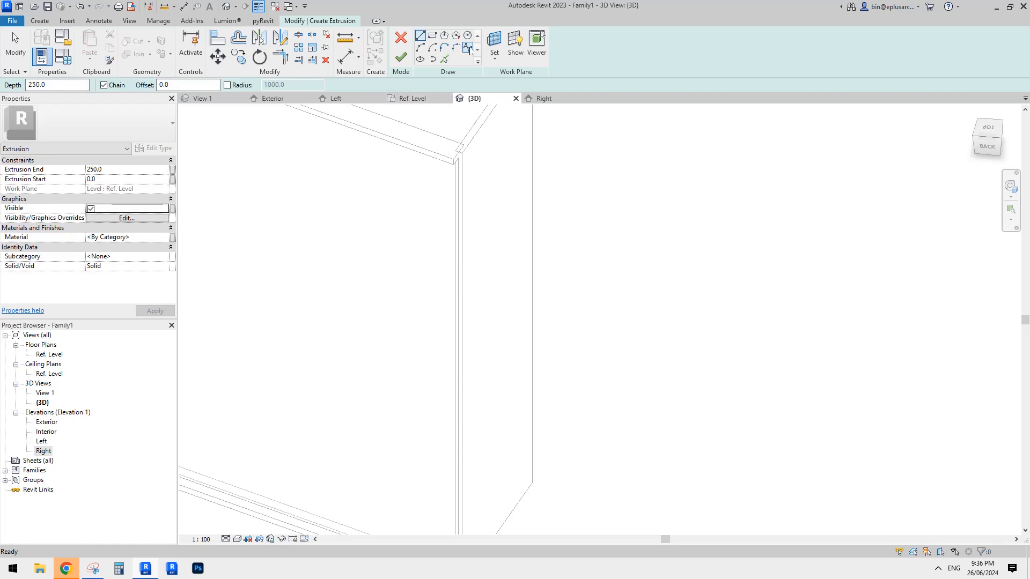
pyautogui.click(495, 43)
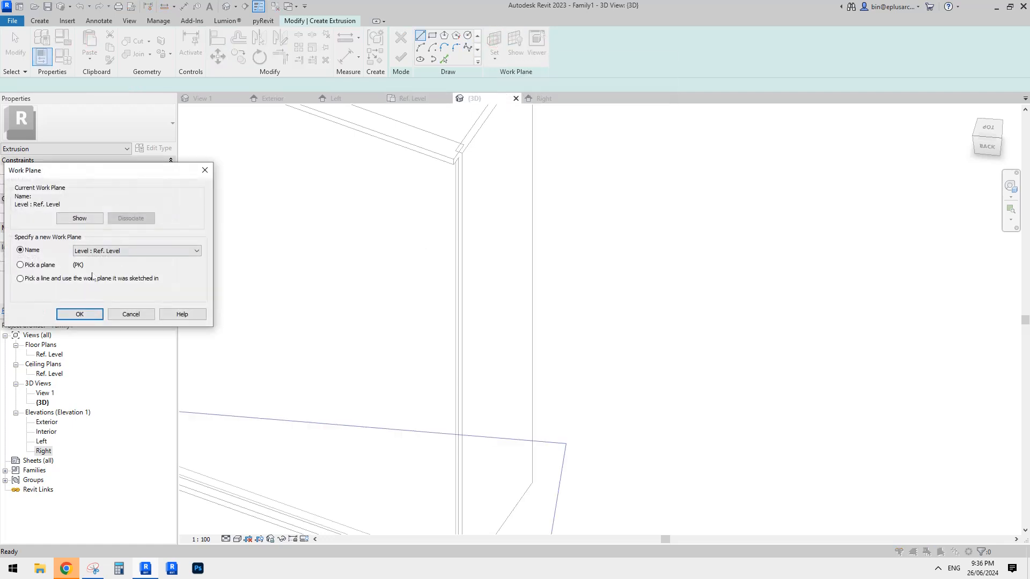
pyautogui.click(79, 314)
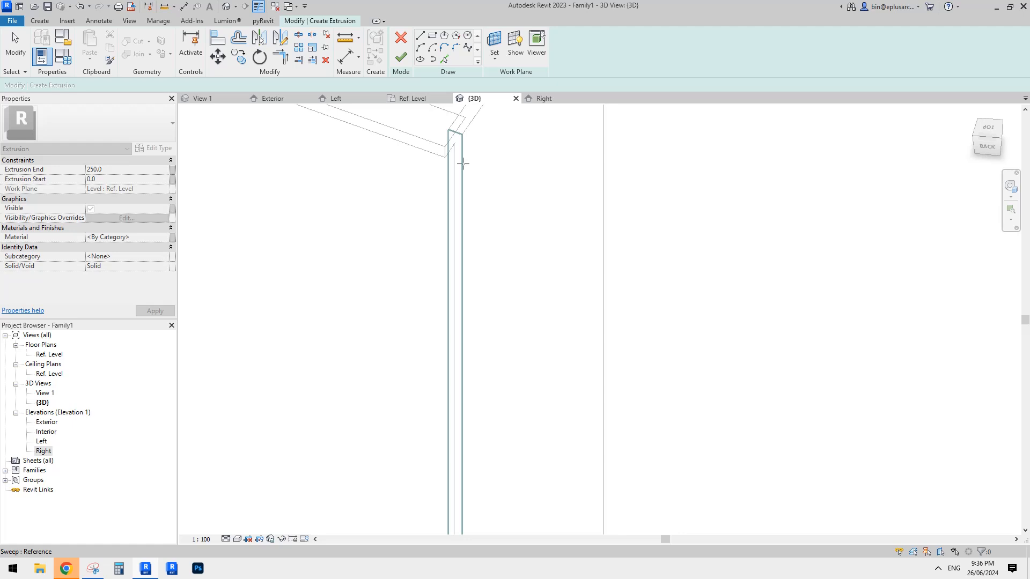
pyautogui.click(463, 164)
# - Pick the whole edge chain of the side panel's end face as extrusion sketch lines, with Lock enabled
pyautogui.click(444, 59)
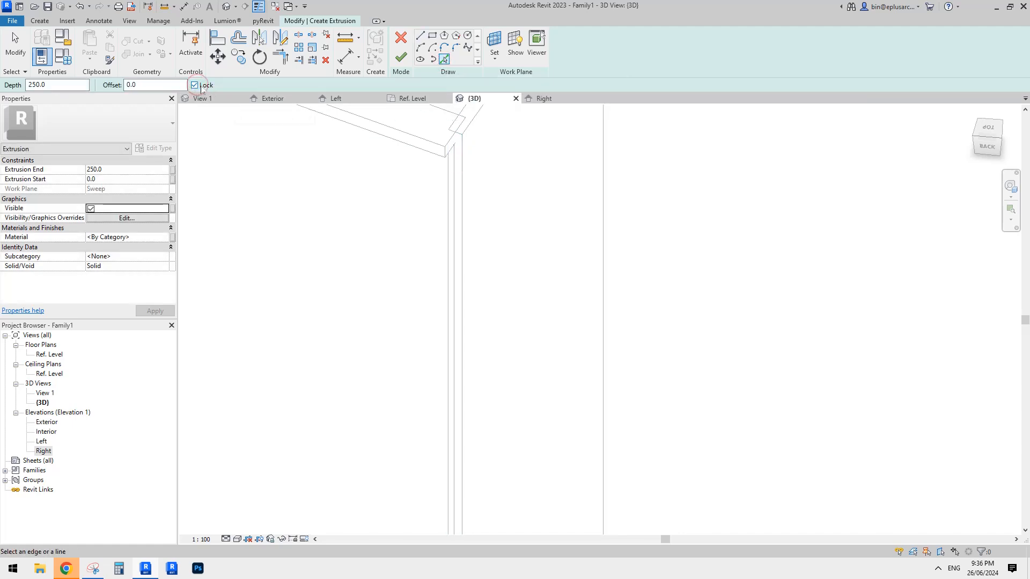
pyautogui.press('Tab')
pyautogui.click(463, 166)
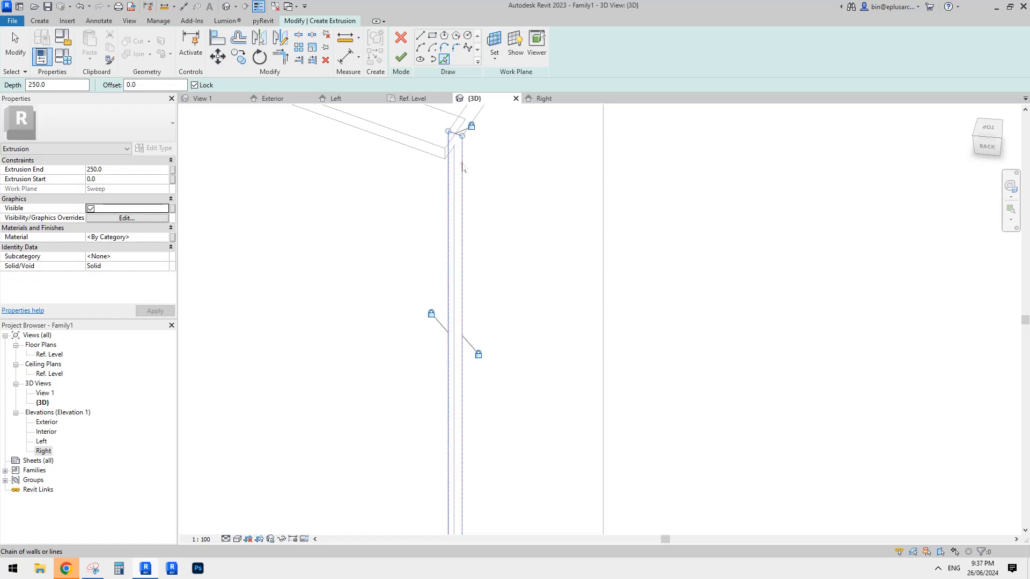
# - Finish the corner extrusion sketch from the locked outline of the side panel's end face
pyautogui.scroll(-4, 455, 149)
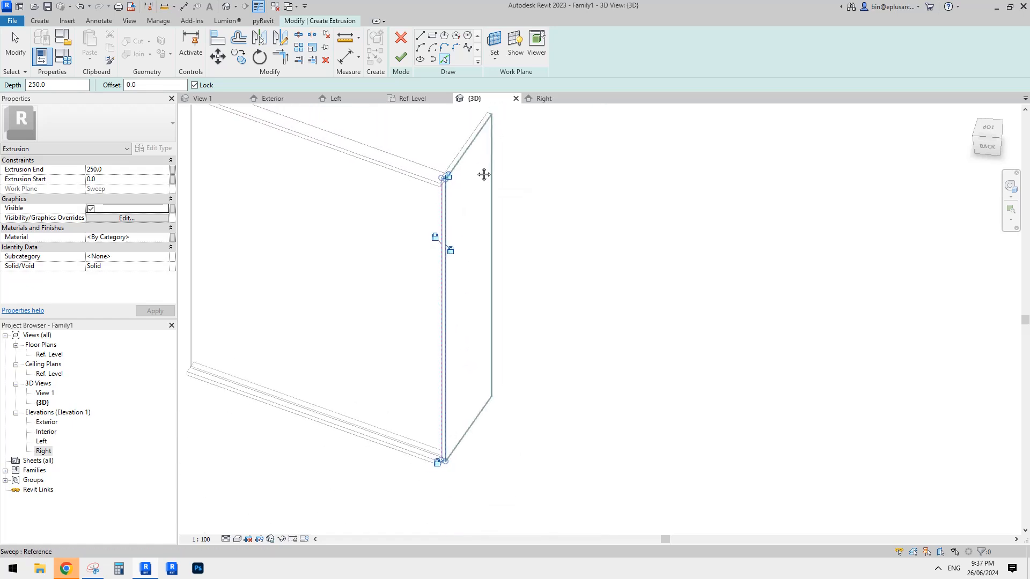
pyautogui.press('Escape')
pyautogui.keyDown('shift'); pyautogui.moveTo(473, 184); pyautogui.dragTo(412, 148, button='middle'); pyautogui.keyUp('shift')
pyautogui.click(400, 58)
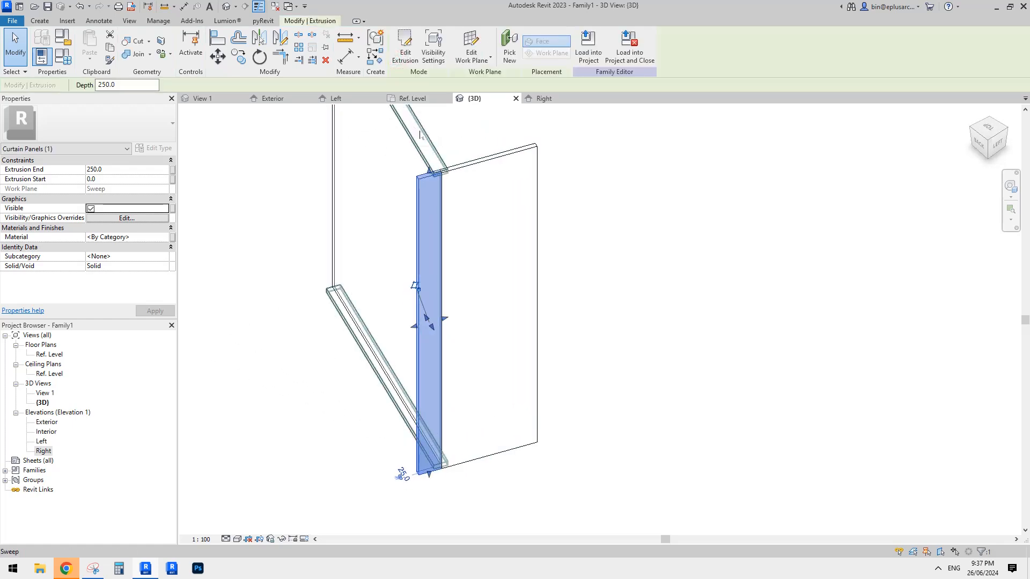
# - Set the corner extrusion's end to 75
pyautogui.moveTo(439, 180); pyautogui.dragTo(426, 187, button='middle')
pyautogui.scroll(1, 436, 187)
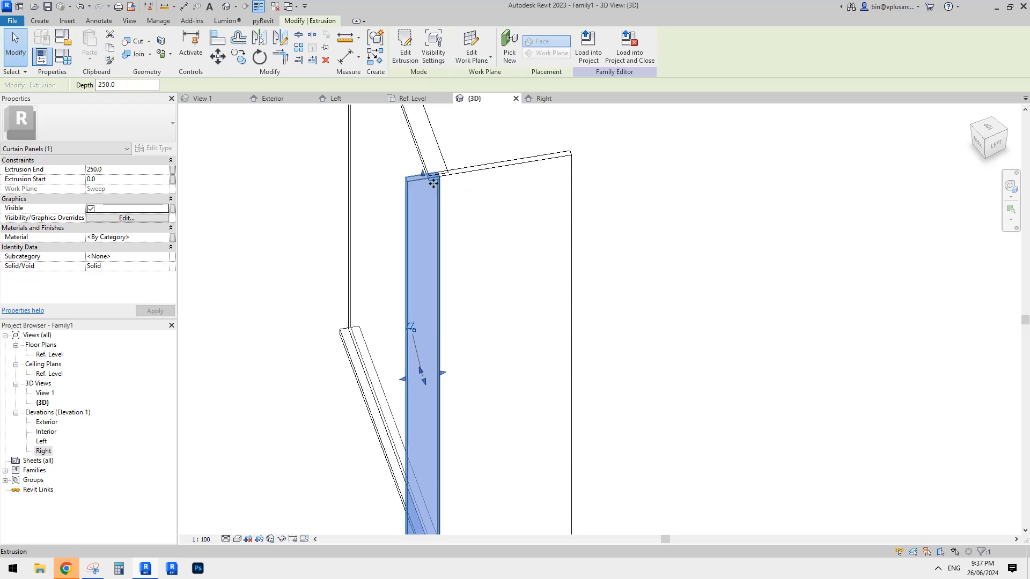
pyautogui.click(112, 170)
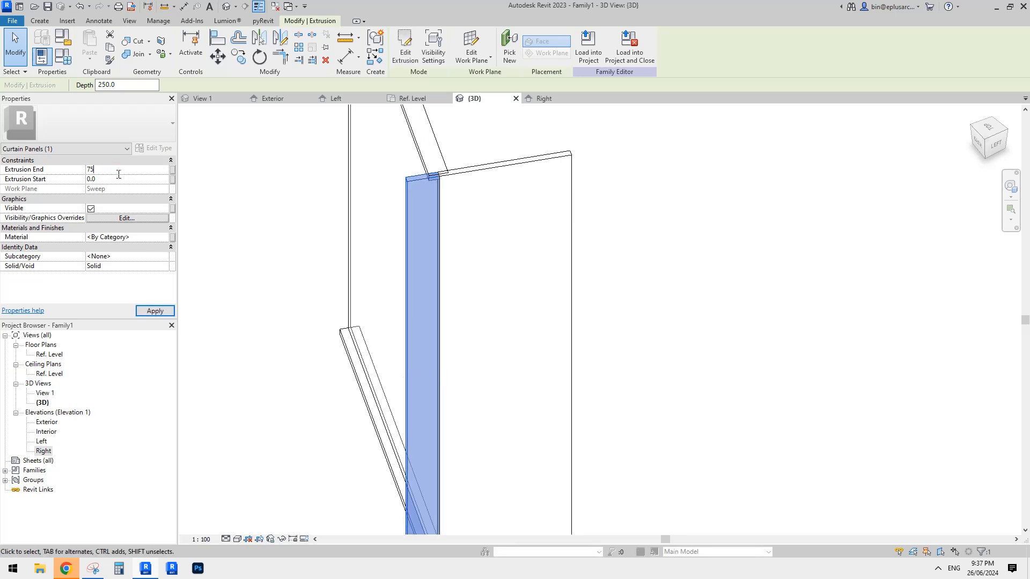
pyautogui.press('Return')
pyautogui.keyDown('shift'); pyautogui.moveTo(398, 175); pyautogui.dragTo(431, 160, button='middle'); pyautogui.keyUp('shift')
pyautogui.scroll(-2, 434, 177)
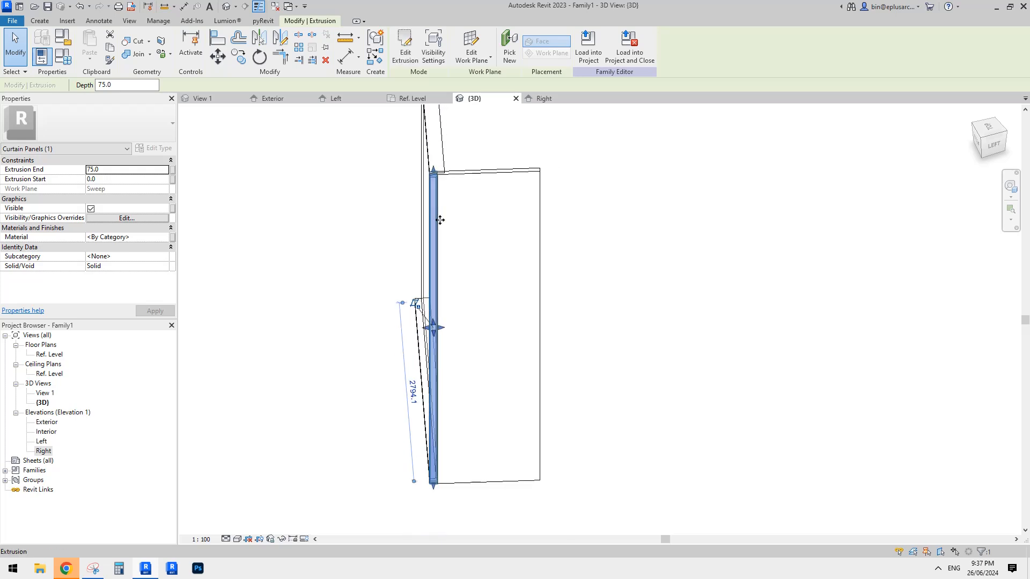
pyautogui.keyDown('shift'); pyautogui.moveTo(440, 220); pyautogui.dragTo(480, 212, button='middle'); pyautogui.keyUp('shift')
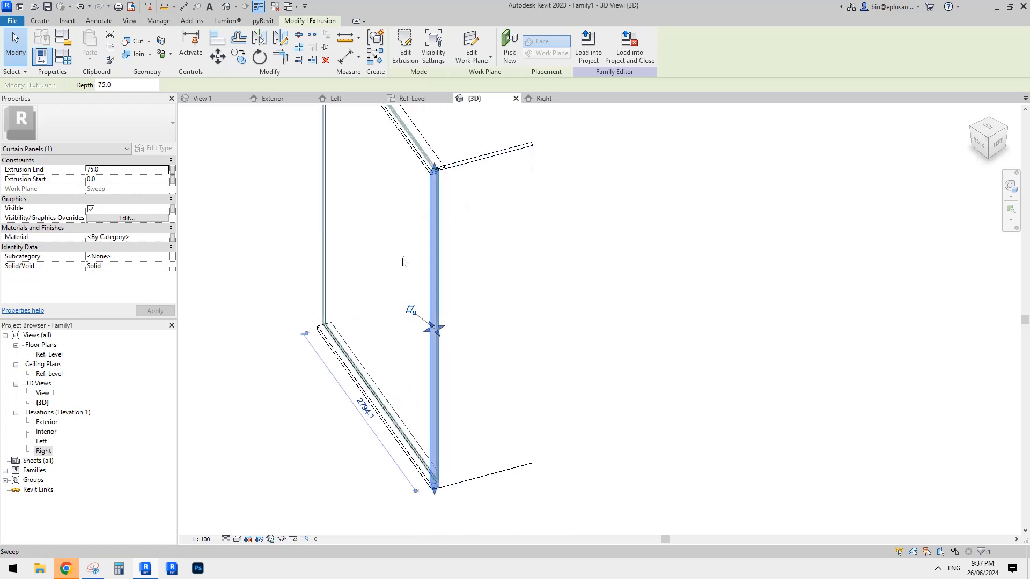
pyautogui.keyDown('shift'); pyautogui.moveTo(446, 190); pyautogui.dragTo(453, 194, button='middle'); pyautogui.keyUp('shift')
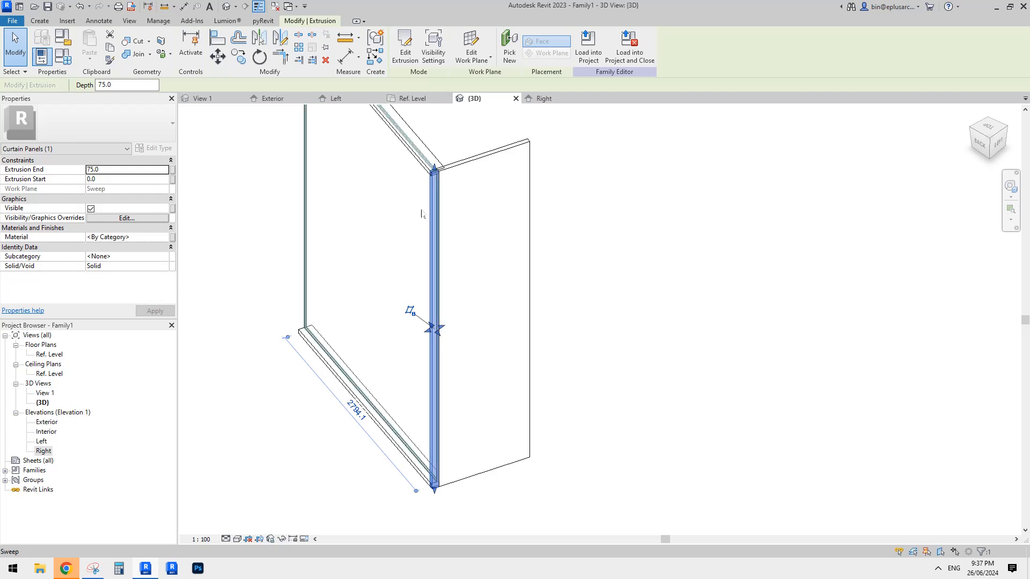
# - Associate the corner extrusion's material with a new type parameter named "ma" under Materials and Finishes
pyautogui.click(173, 237)
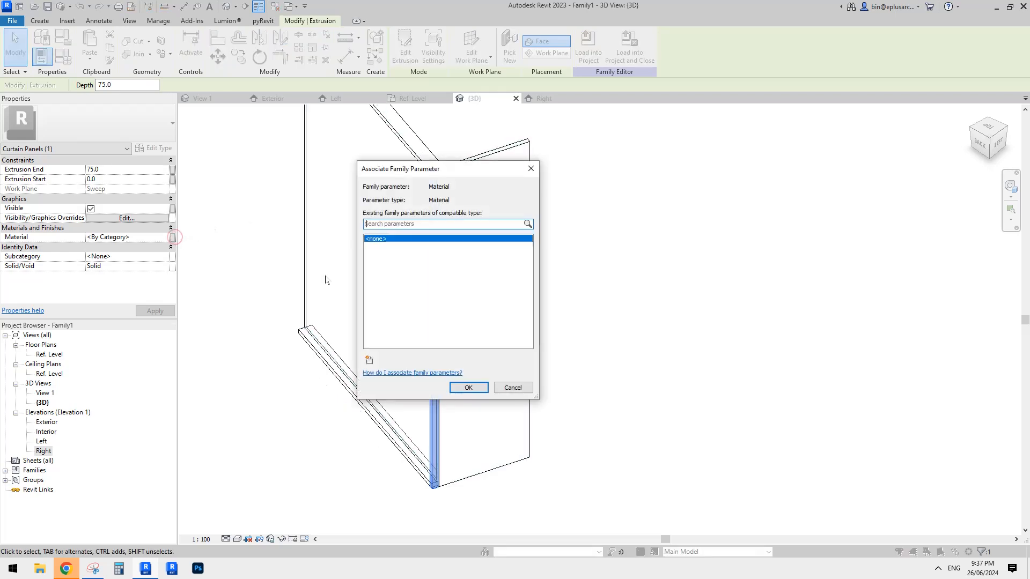
pyautogui.click(369, 361)
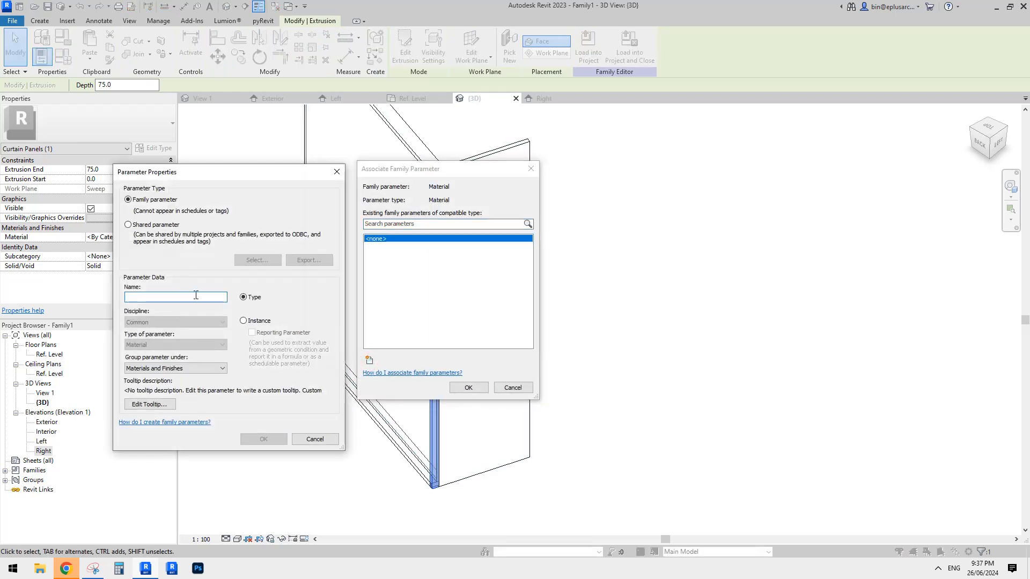
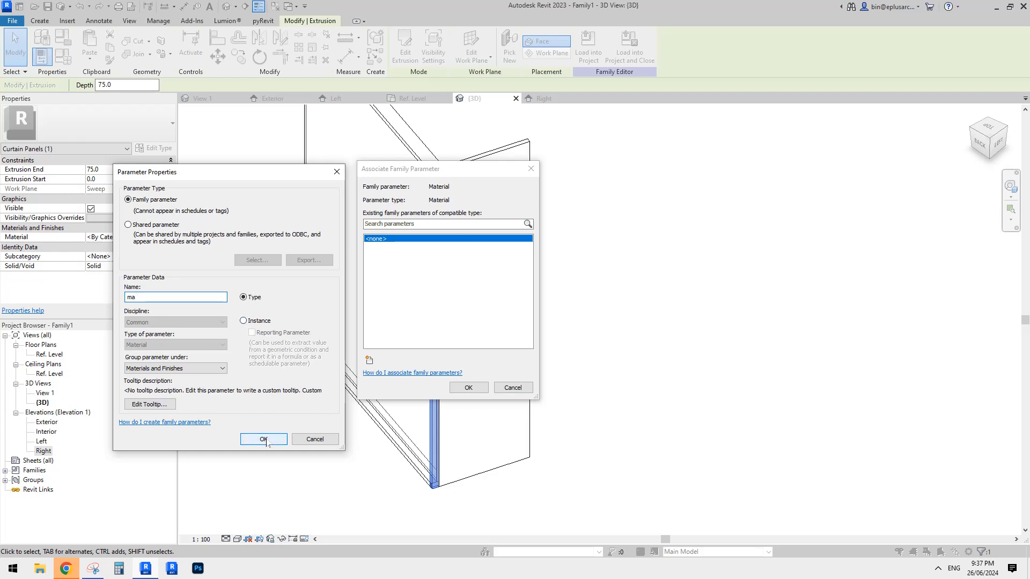
pyautogui.click(264, 440)
pyautogui.click(467, 387)
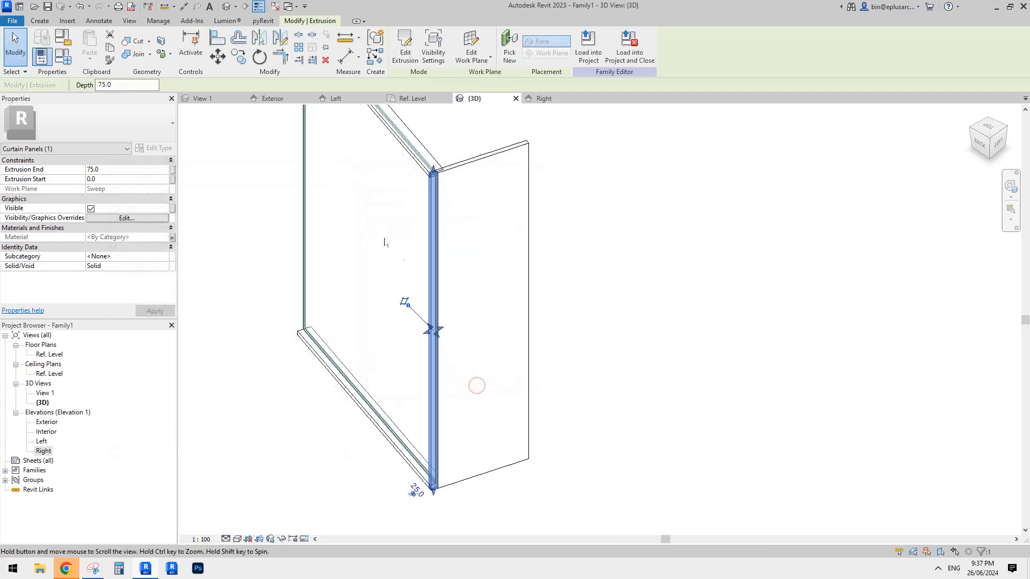
# - Join the corner extrusion to the solid side panel
pyautogui.moveTo(384, 243); pyautogui.dragTo(398, 271, button='middle')
pyautogui.click(137, 56)
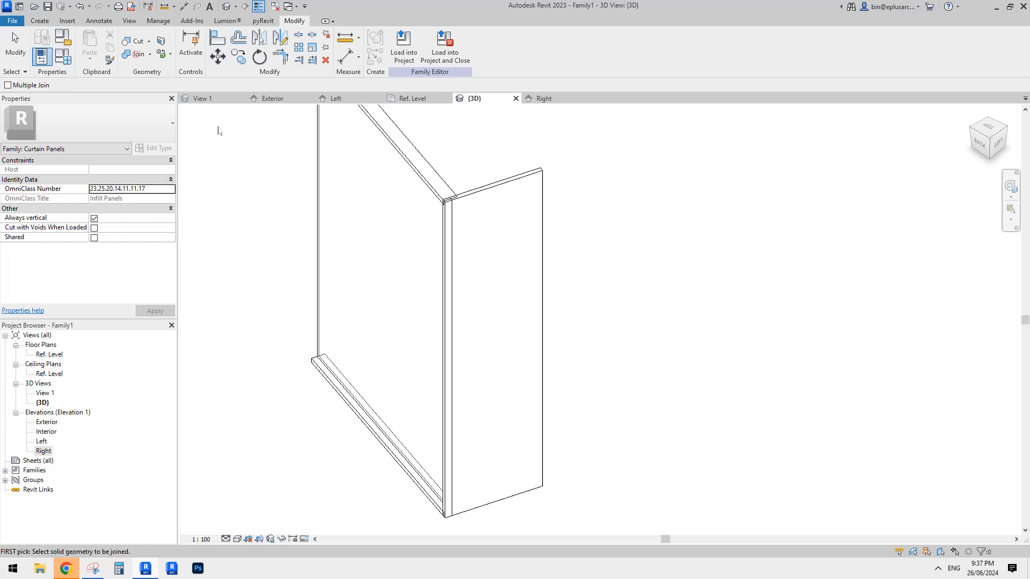
pyautogui.click(448, 220)
pyautogui.click(500, 191)
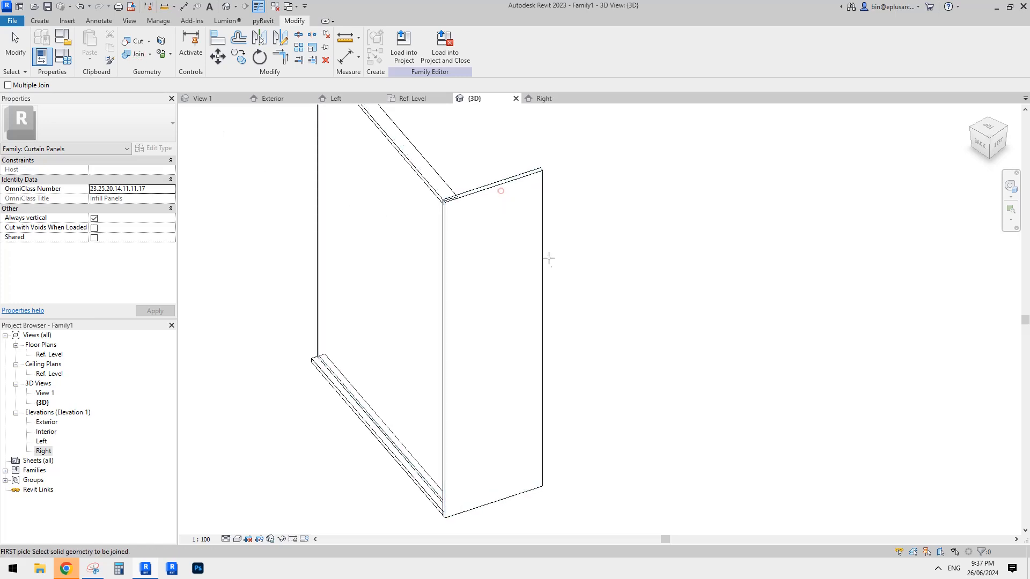
pyautogui.keyDown('shift'); pyautogui.moveTo(551, 262); pyautogui.dragTo(625, 246, button='middle'); pyautogui.keyUp('shift')
pyautogui.press('Escape')
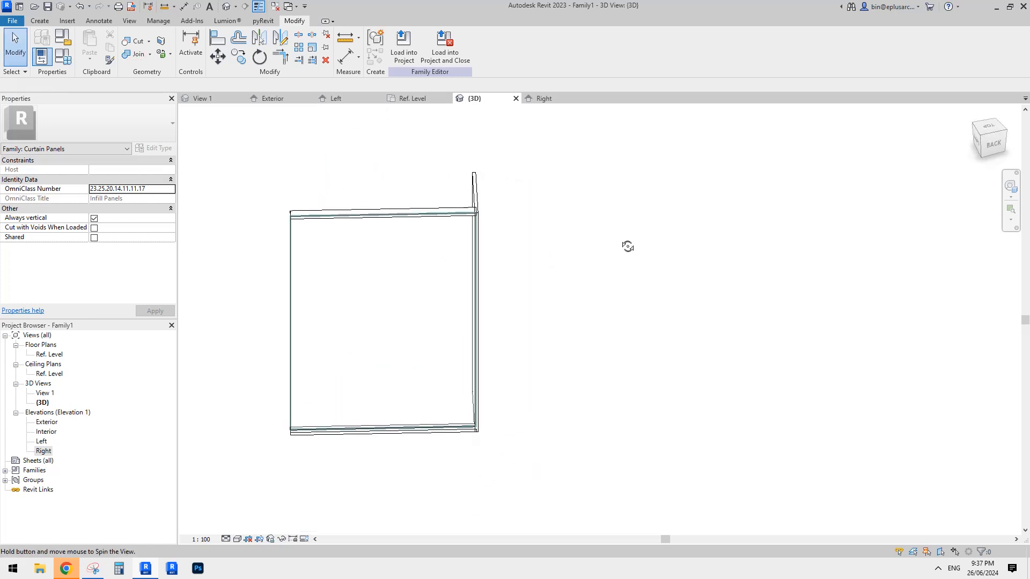
# - Examine in 3D how the joined corner extrusion meets the upper horizontal member and the side panel
pyautogui.click(419, 216)
pyautogui.keyDown('shift'); pyautogui.moveTo(418, 216); pyautogui.dragTo(399, 208, button='middle'); pyautogui.keyUp('shift')
pyautogui.press('Escape')
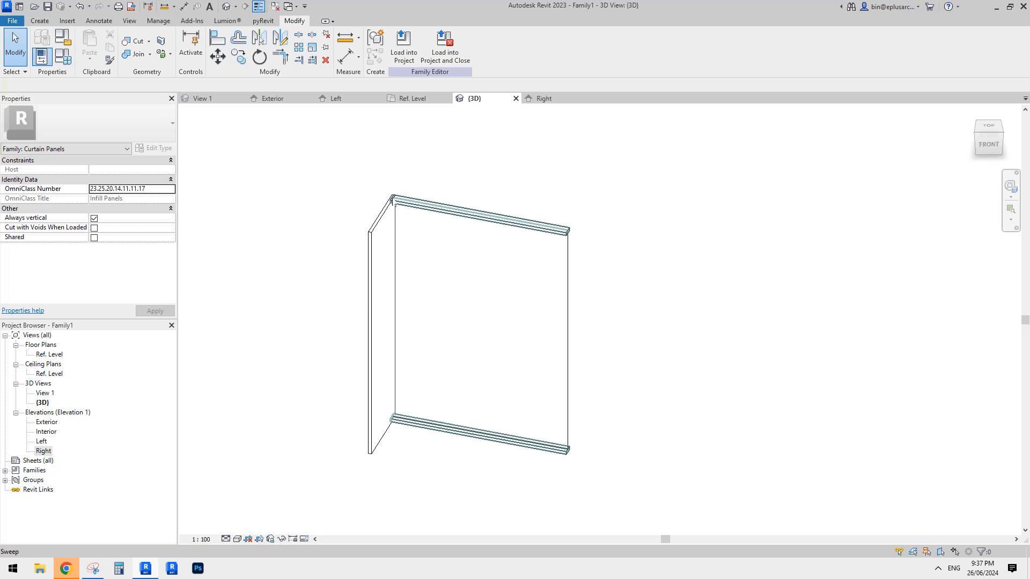
pyautogui.scroll(2, 393, 201)
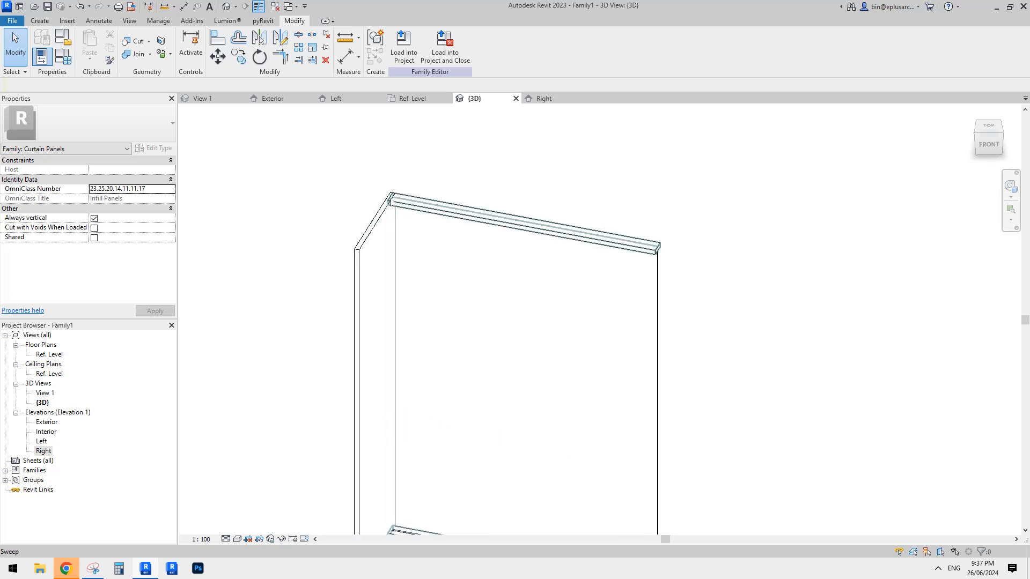
pyautogui.scroll(-2, 392, 204)
pyautogui.keyDown('shift'); pyautogui.moveTo(433, 189); pyautogui.dragTo(591, 230, button='middle'); pyautogui.keyUp('shift')
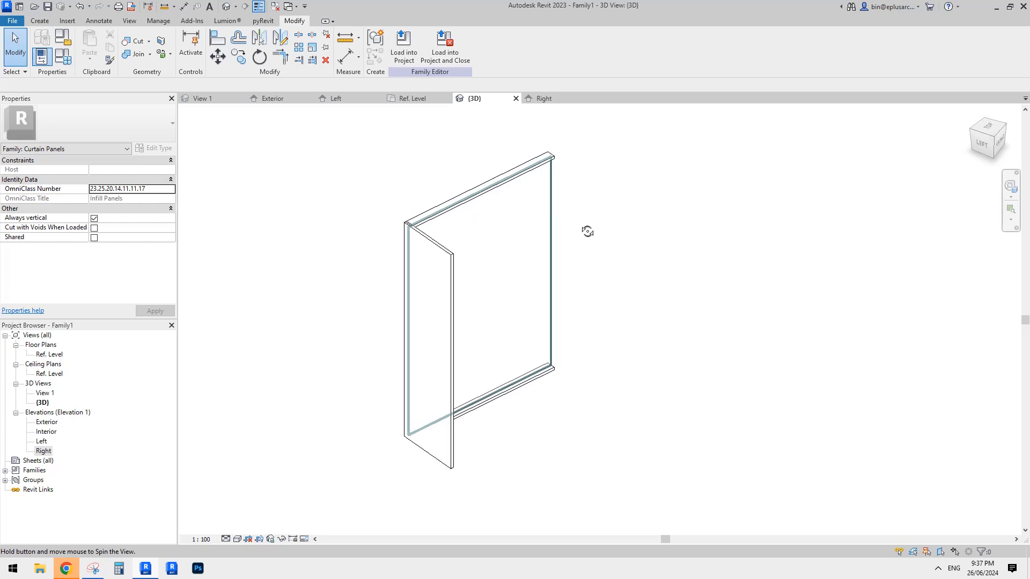
pyautogui.keyDown('shift'); pyautogui.moveTo(488, 257); pyautogui.dragTo(380, 264, button='middle'); pyautogui.keyUp('shift')
pyautogui.scroll(3, 386, 184)
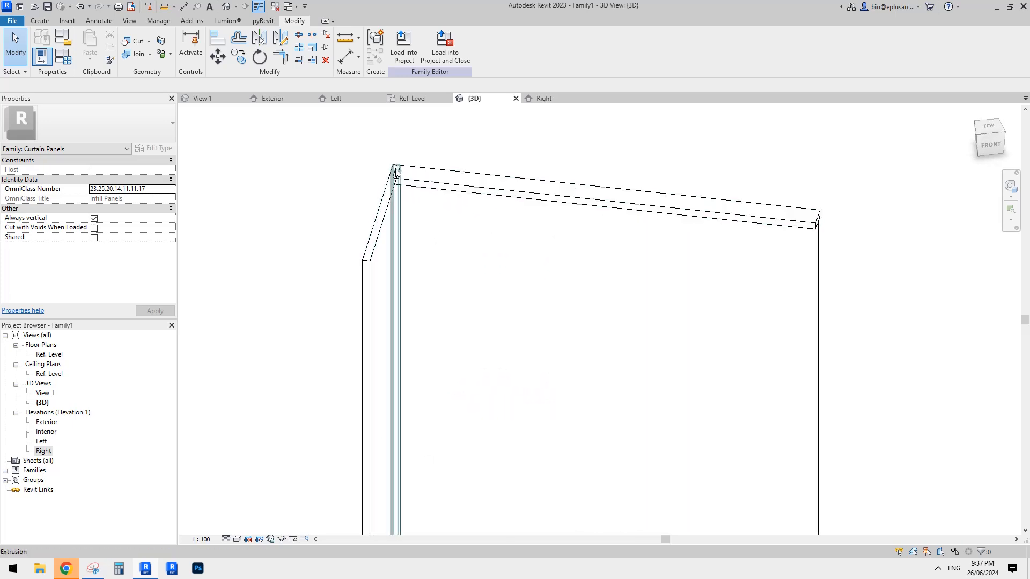
pyautogui.click(395, 173)
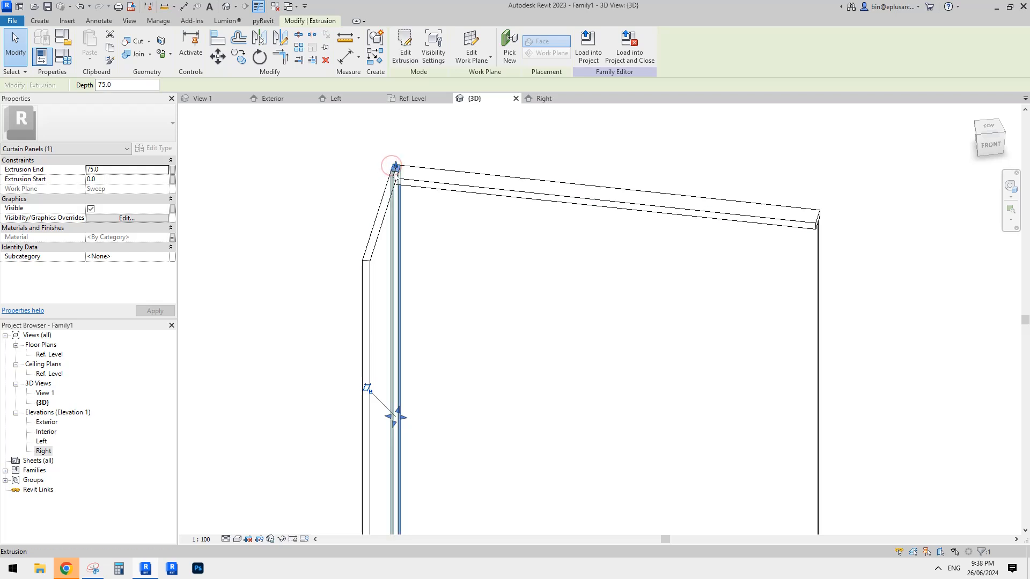
pyautogui.scroll(-1, 392, 176)
pyautogui.moveTo(406, 195); pyautogui.dragTo(496, 147, button='middle')
pyautogui.press('Escape')
pyautogui.scroll(2, 444, 170)
pyautogui.scroll(-2, 497, 148)
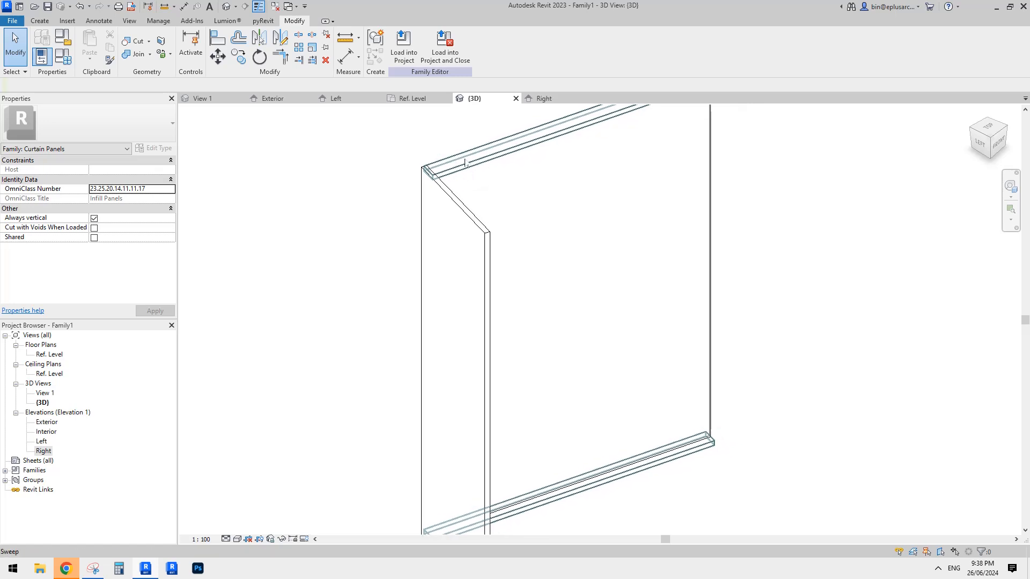
pyautogui.scroll(-2, 467, 166)
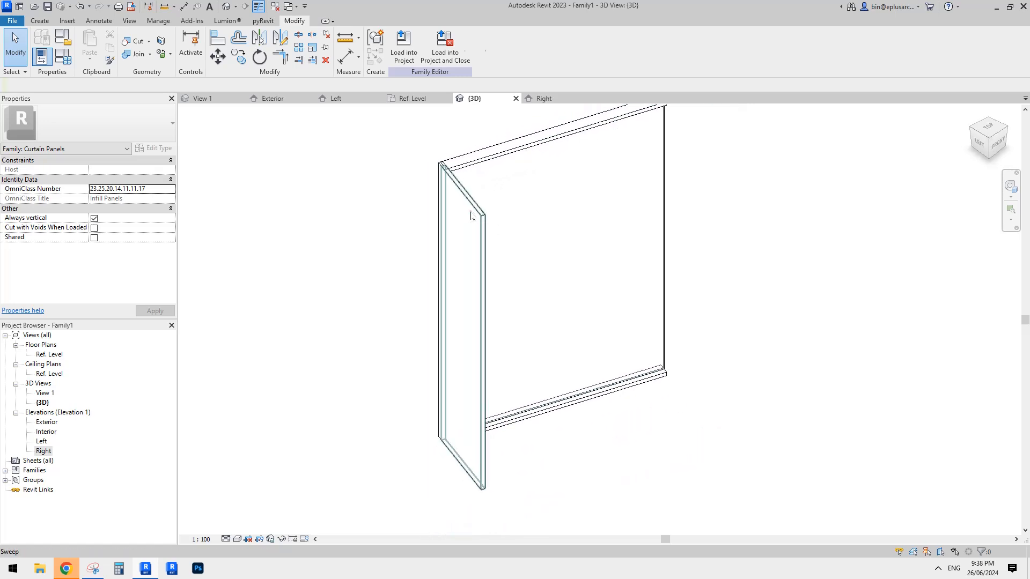
# - Temporarily hide the solid side panel and the corner extrusion to expose the ends of the horizontal members
pyautogui.click(464, 207)
pyautogui.press('h')
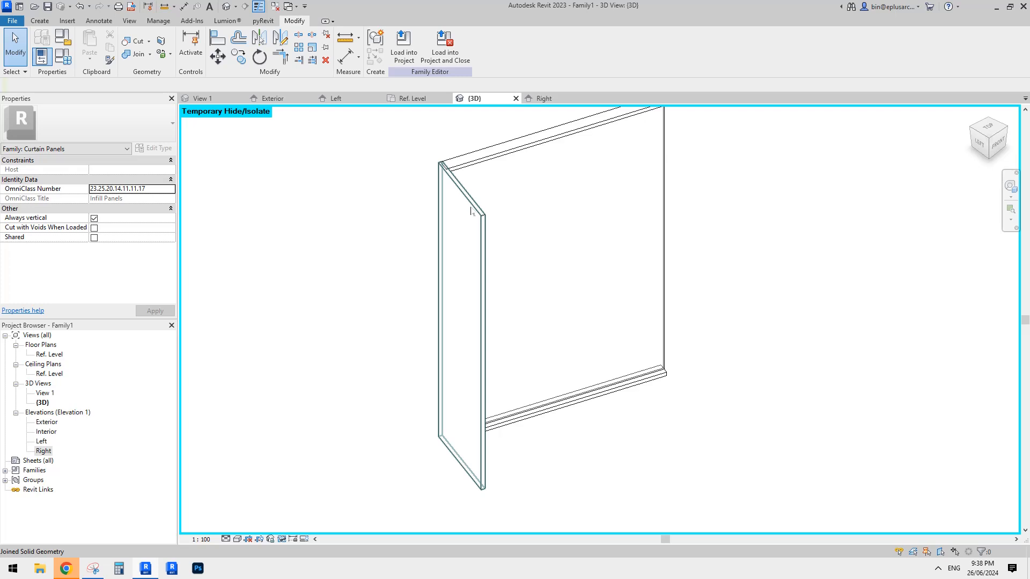
pyautogui.click(471, 211)
pyautogui.press('h')
pyautogui.scroll(1, 453, 189)
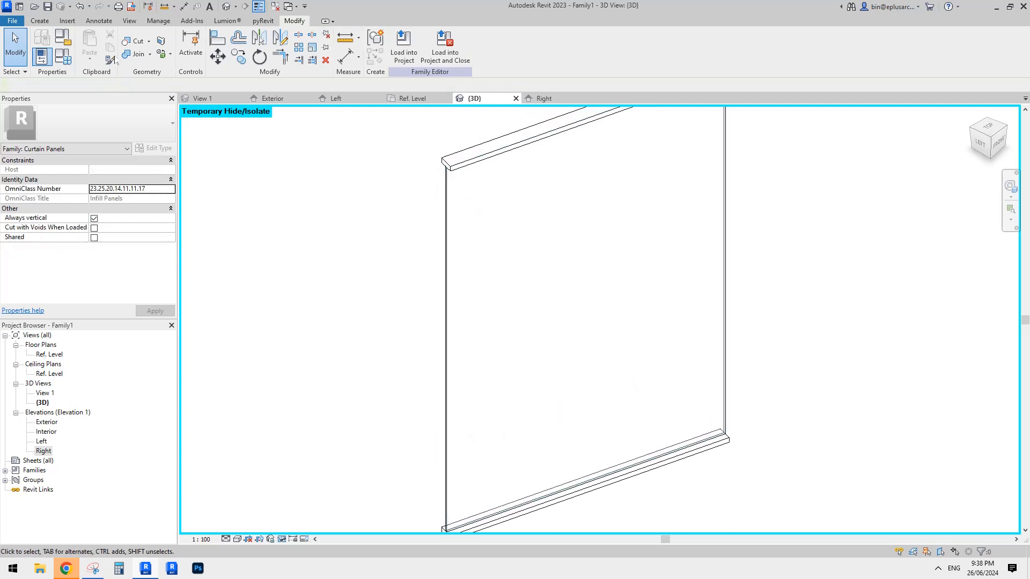
# - Start a void extrusion using the corner end face of the upper horizontal member as the work plane
pyautogui.click(39, 21)
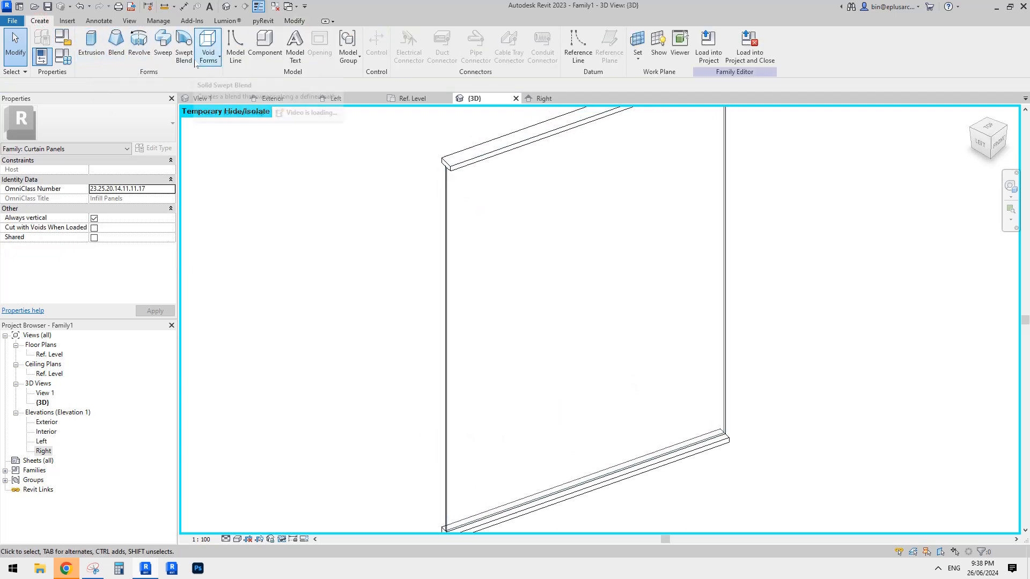
pyautogui.click(207, 51)
pyautogui.click(231, 82)
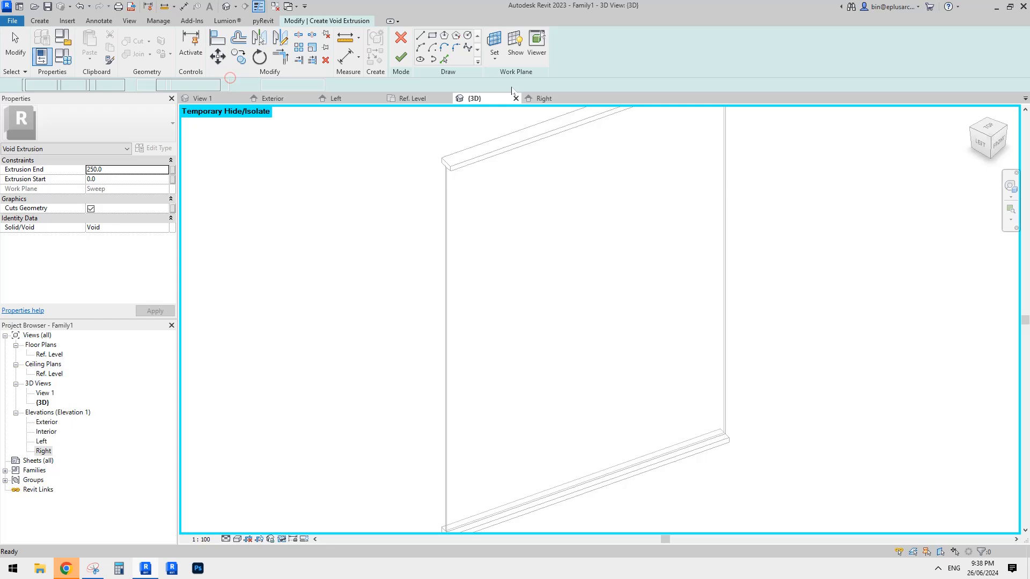
pyautogui.click(514, 45)
pyautogui.click(495, 41)
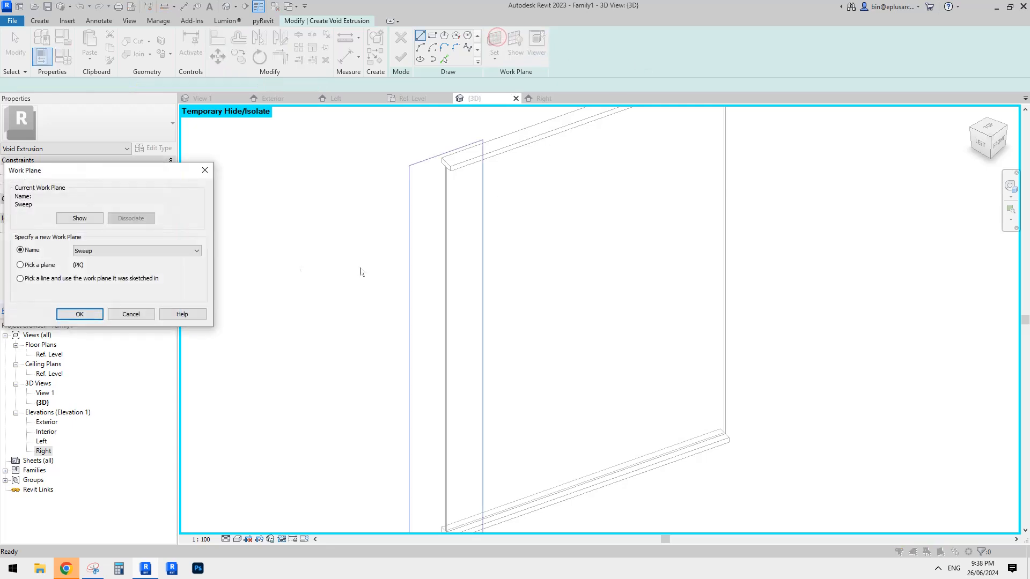
pyautogui.click(87, 311)
pyautogui.scroll(4, 434, 161)
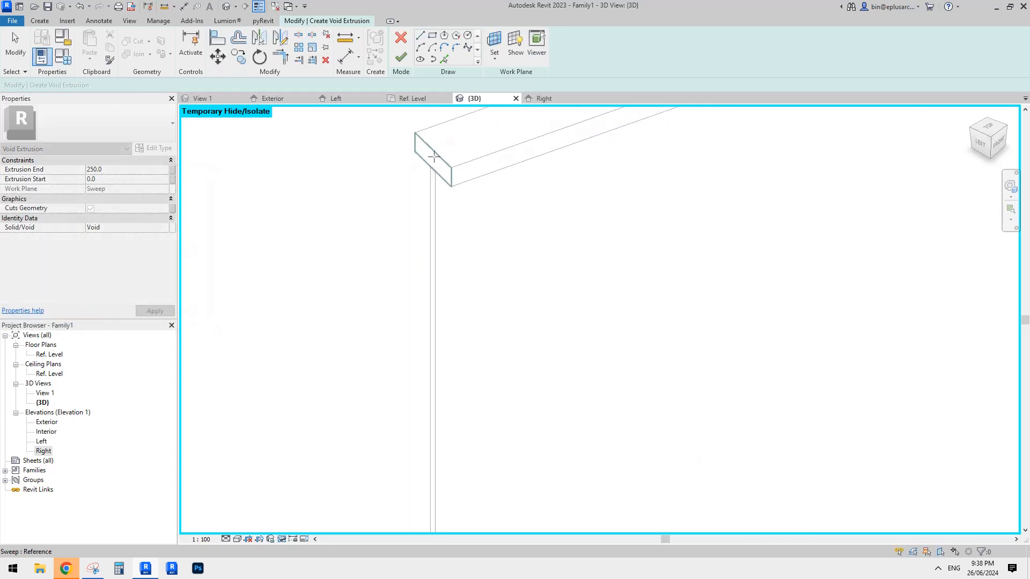
pyautogui.click(428, 155)
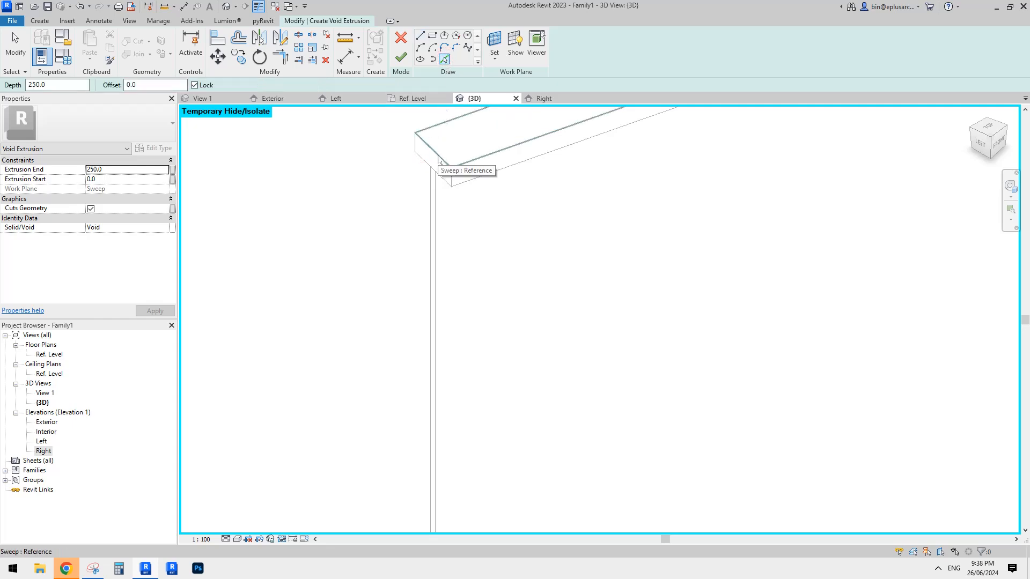
# - Pick the end-face outlines of the upper and lower horizontal members as locked sketch lines for the void
pyautogui.scroll(-2, 422, 156)
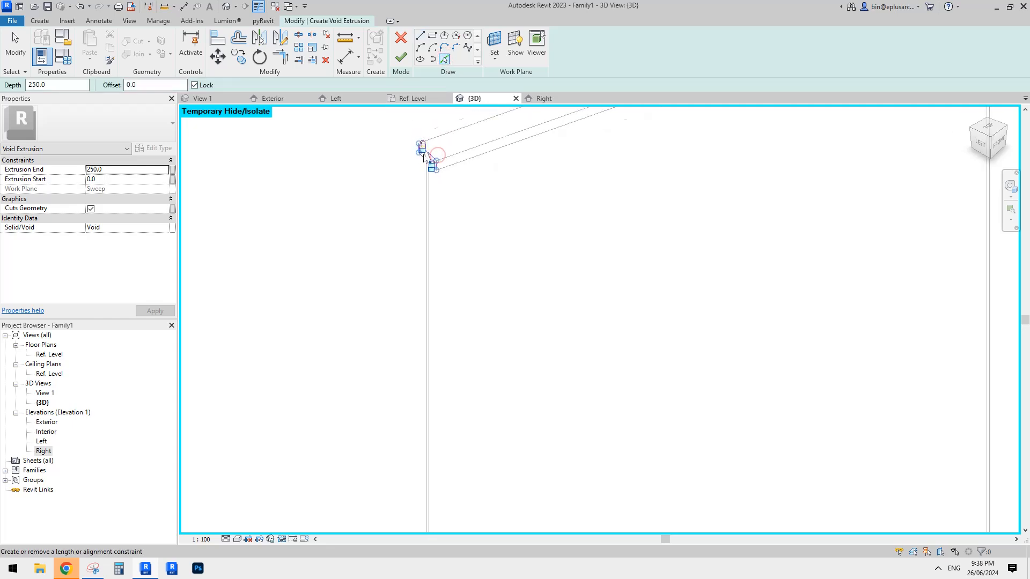
pyautogui.scroll(-3, 436, 180)
pyautogui.moveTo(423, 309); pyautogui.dragTo(471, 216, button='middle')
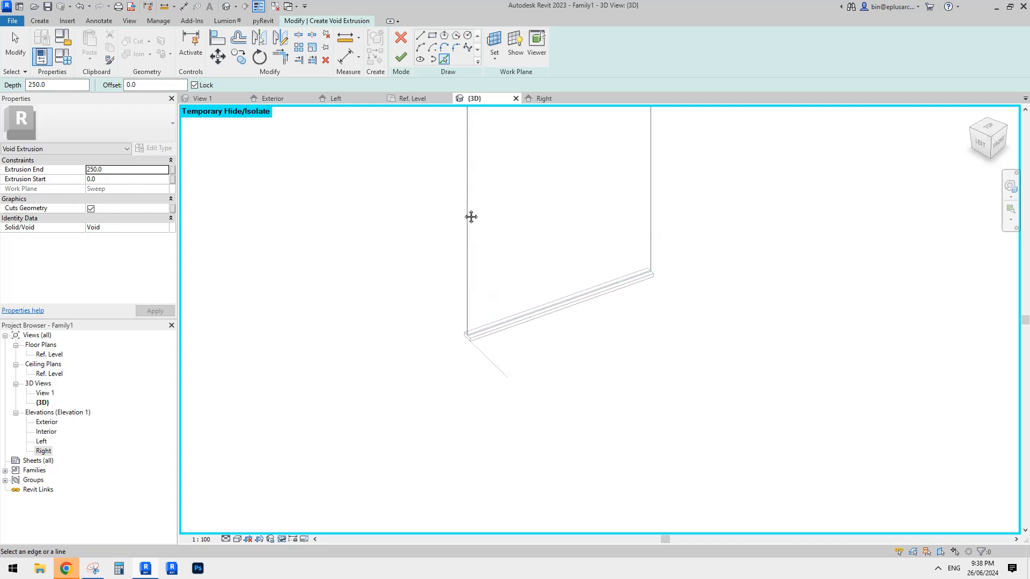
pyautogui.scroll(2, 473, 351)
pyautogui.scroll(3, 473, 354)
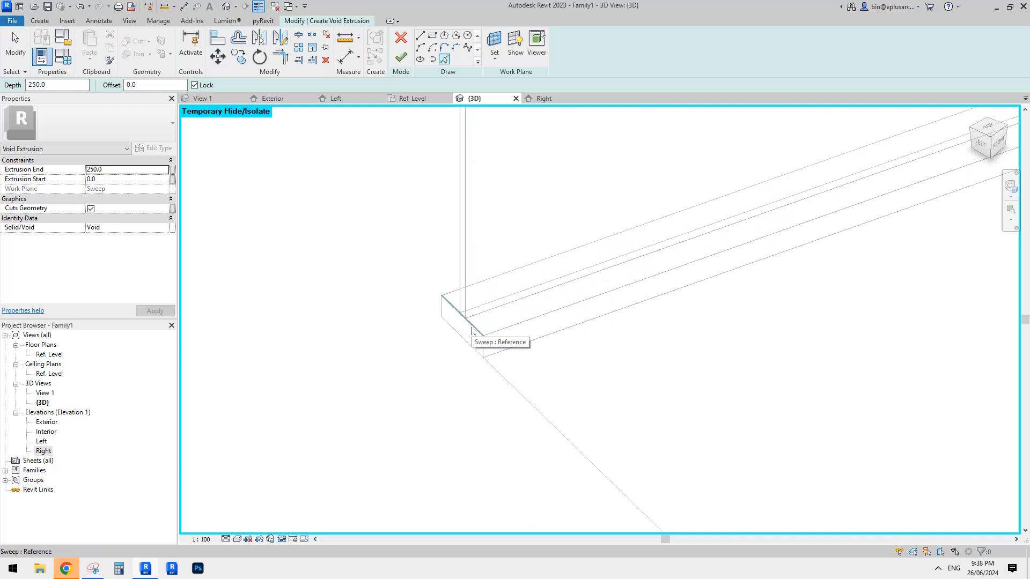
pyautogui.scroll(-2, 456, 303)
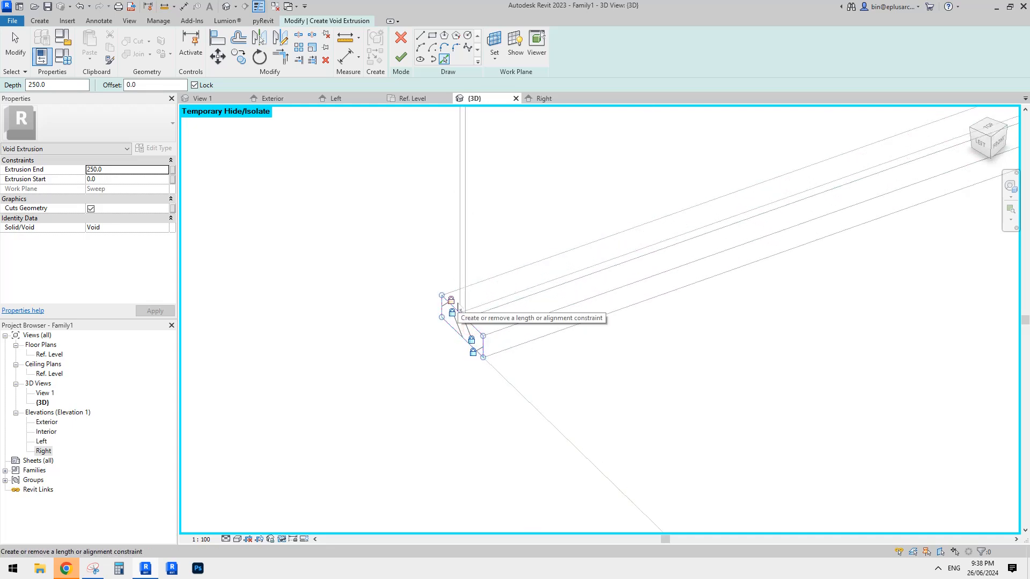
# - Pick the remaining vertical edge of the glass end face as a locked sketch line for the void
pyautogui.scroll(-4, 457, 280)
pyautogui.moveTo(457, 230); pyautogui.dragTo(450, 343, button='middle')
pyautogui.scroll(4, 448, 232)
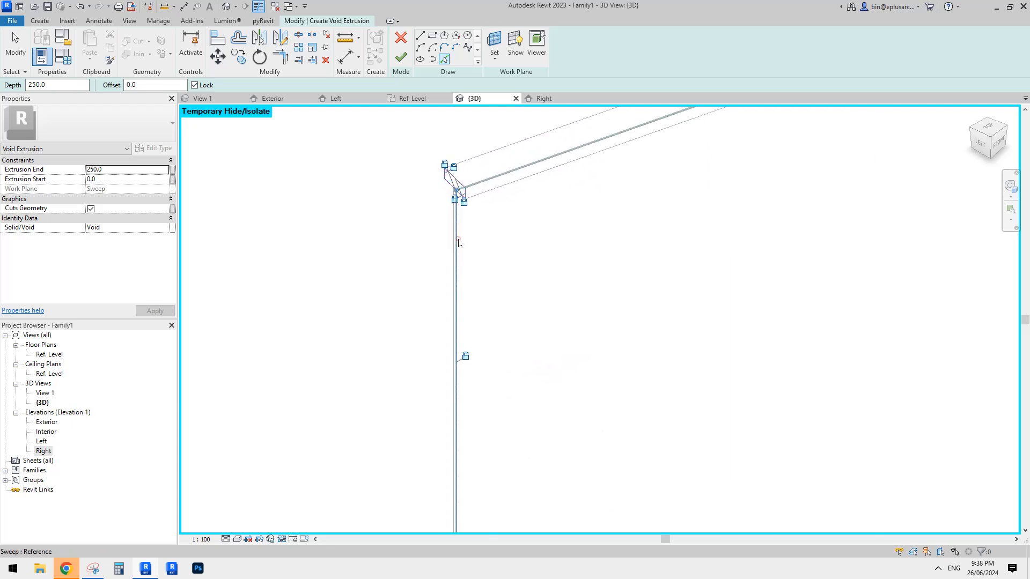
pyautogui.click(453, 228)
pyautogui.scroll(2, 461, 215)
pyautogui.press('Escape')
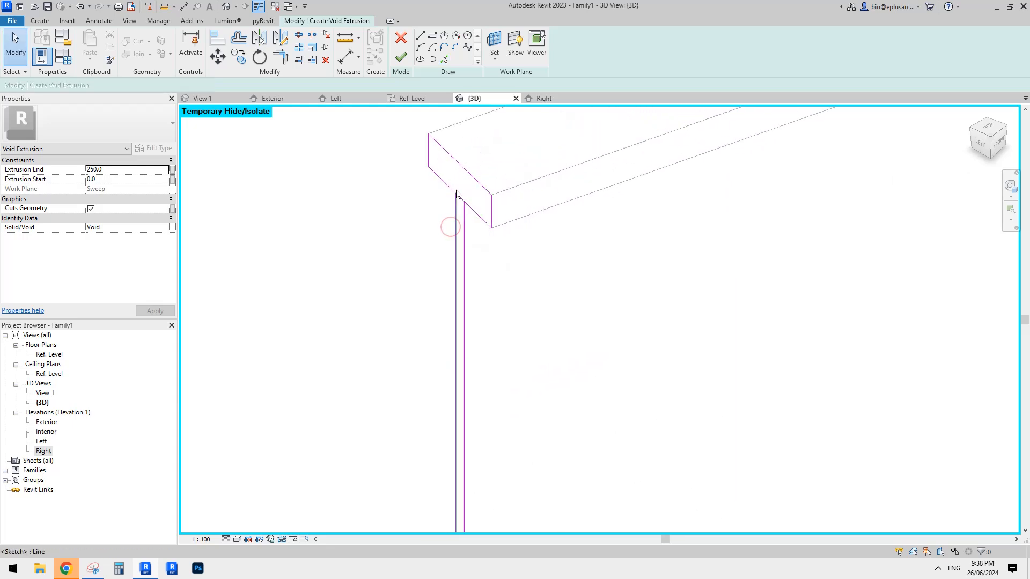
# - Split the lower edge of the upper member's outline and trim it to the two vertical glass lines
pyautogui.scroll(1, 460, 199)
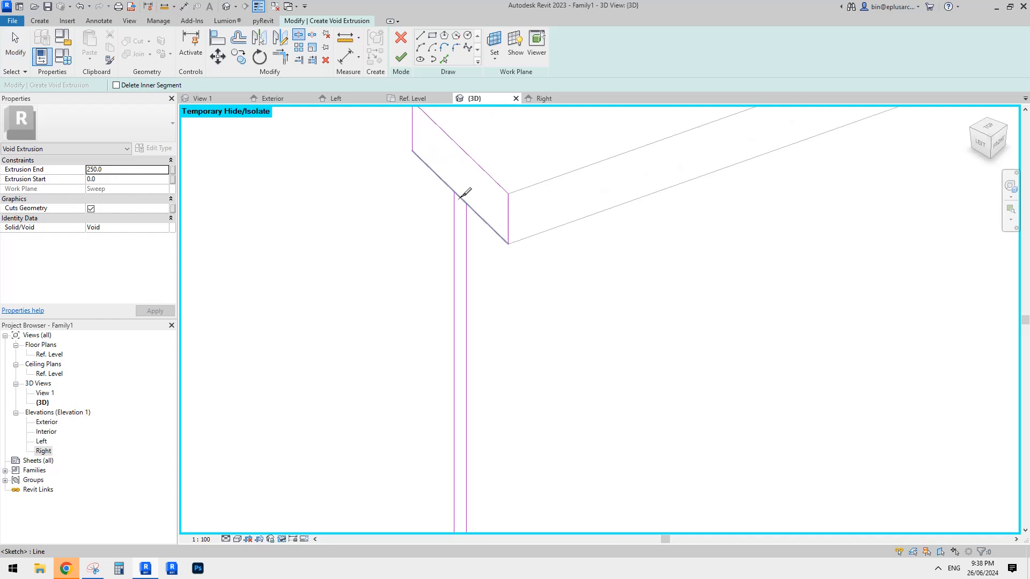
pyautogui.click(460, 198)
pyautogui.press('t')
pyautogui.press('r')
pyautogui.click(474, 211)
pyautogui.click(465, 215)
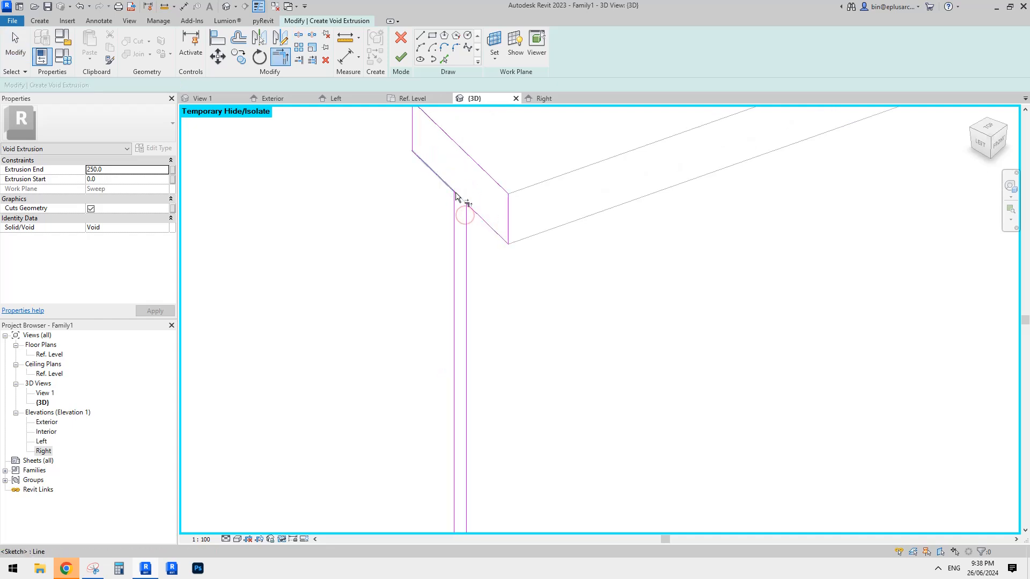
pyautogui.scroll(-3, 457, 236)
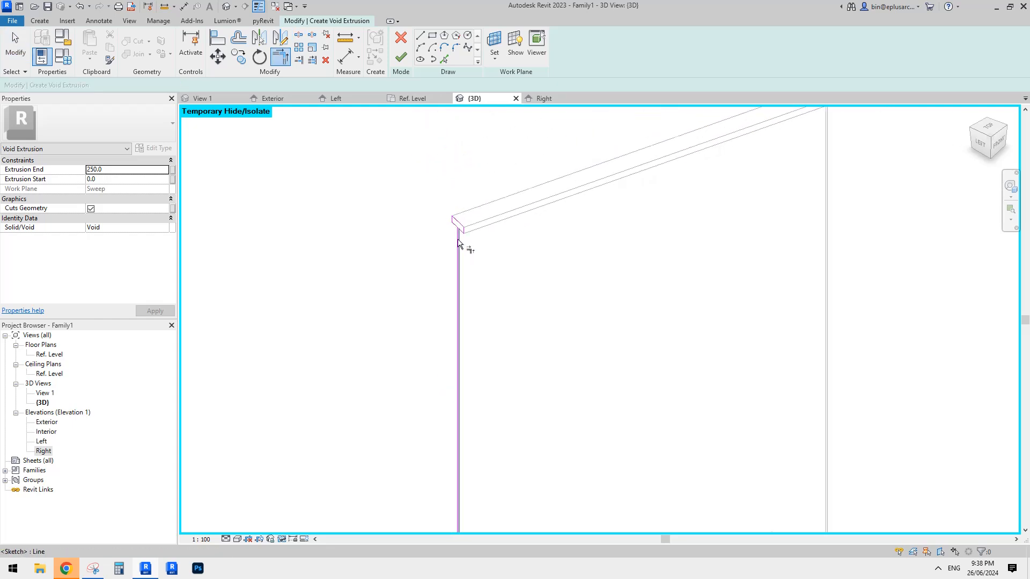
# - Split the upper edge of the lower member's outline and trim it to the vertical glass lines, closing the void profile
pyautogui.scroll(-2, 428, 178)
pyautogui.press('Escape')
pyautogui.scroll(5, 399, 322)
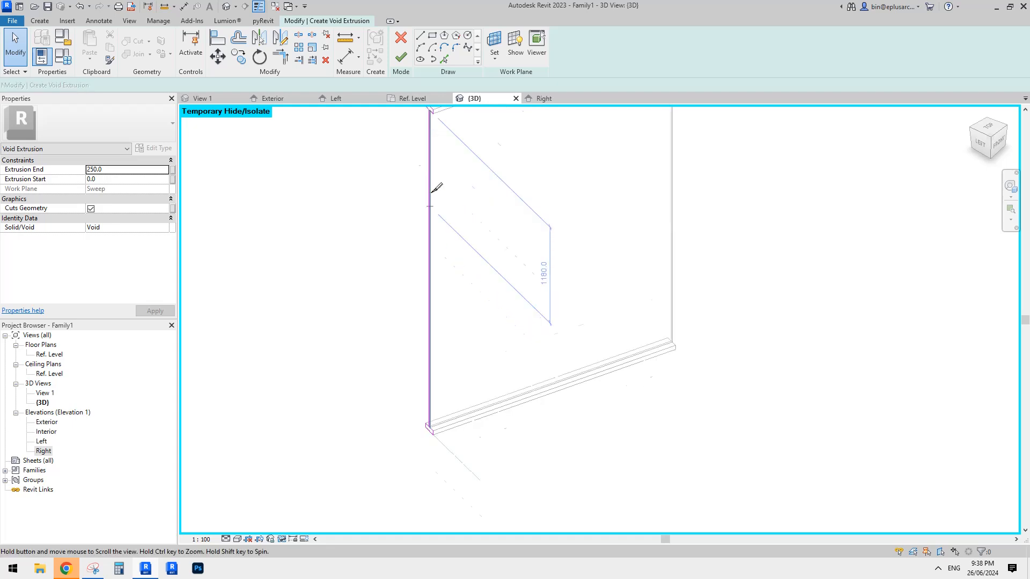
pyautogui.press('s')
pyautogui.press('l')
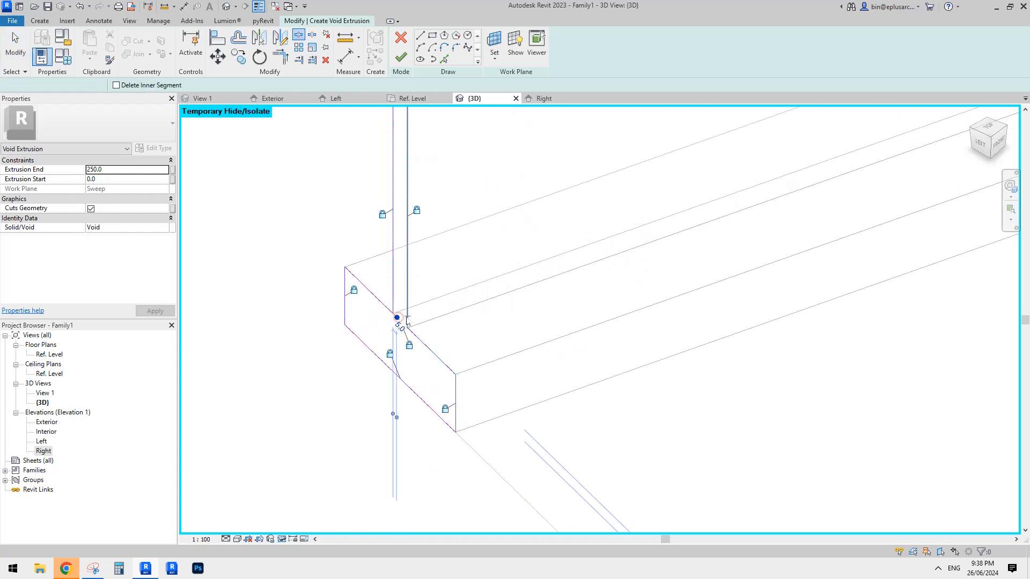
pyautogui.press('t')
pyautogui.press('r')
pyautogui.click(419, 336)
pyautogui.click(390, 305)
pyautogui.press('Escape')
# - Turn off the thin lines display and set the 3D view scale to 1:10
pyautogui.moveTo(483, 267); pyautogui.dragTo(482, 289, button='middle')
pyautogui.press('t')
pyautogui.press('l')
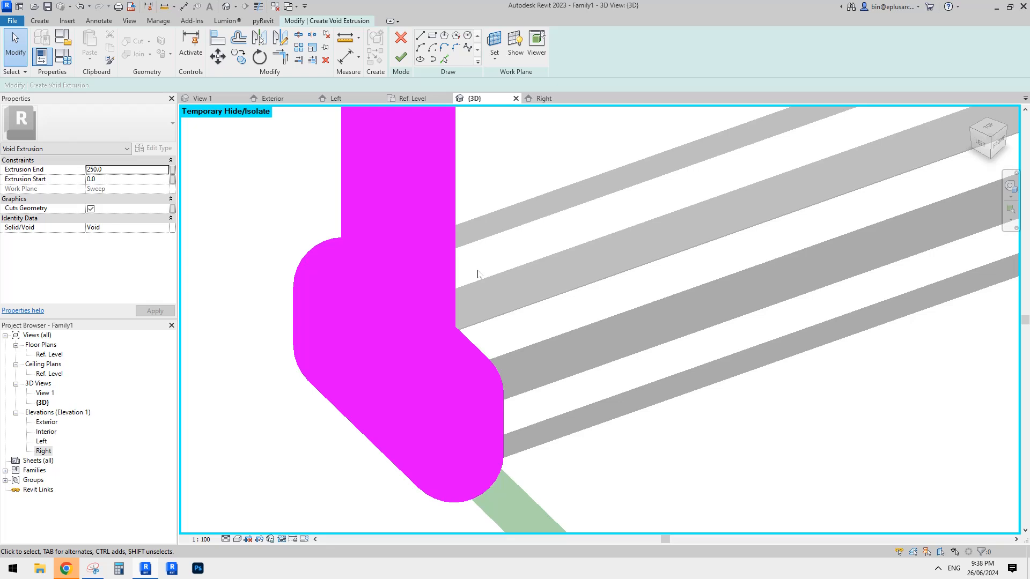
pyautogui.click(202, 539)
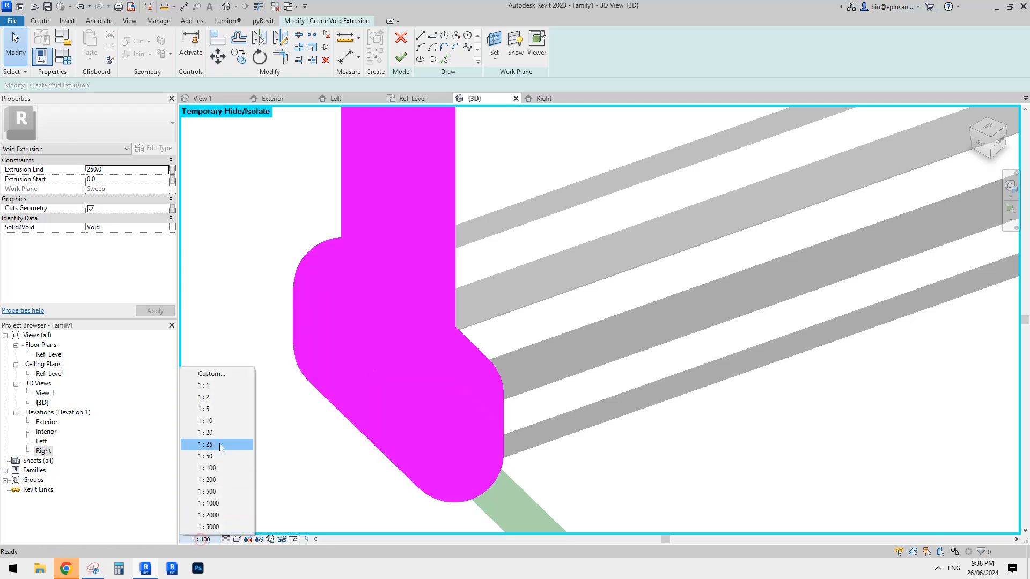
pyautogui.click(212, 421)
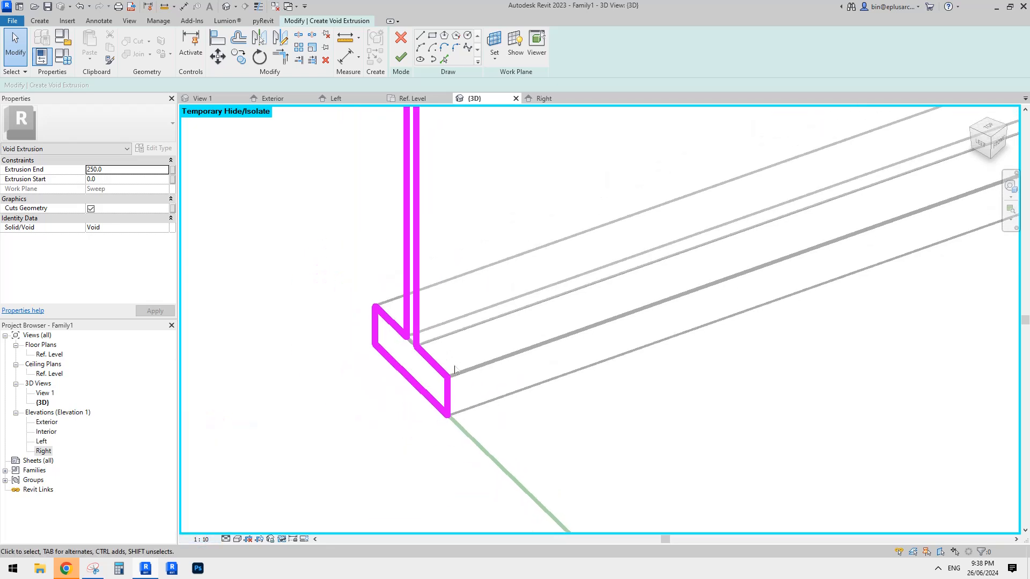
# - Set the void's Extrusion End to 25 and finish the void extrusion sketch
pyautogui.scroll(-3, 450, 361)
pyautogui.keyDown('shift'); pyautogui.moveTo(450, 360); pyautogui.dragTo(480, 441, button='middle'); pyautogui.keyUp('shift')
pyautogui.scroll(-1, 481, 354)
pyautogui.scroll(-2, 479, 432)
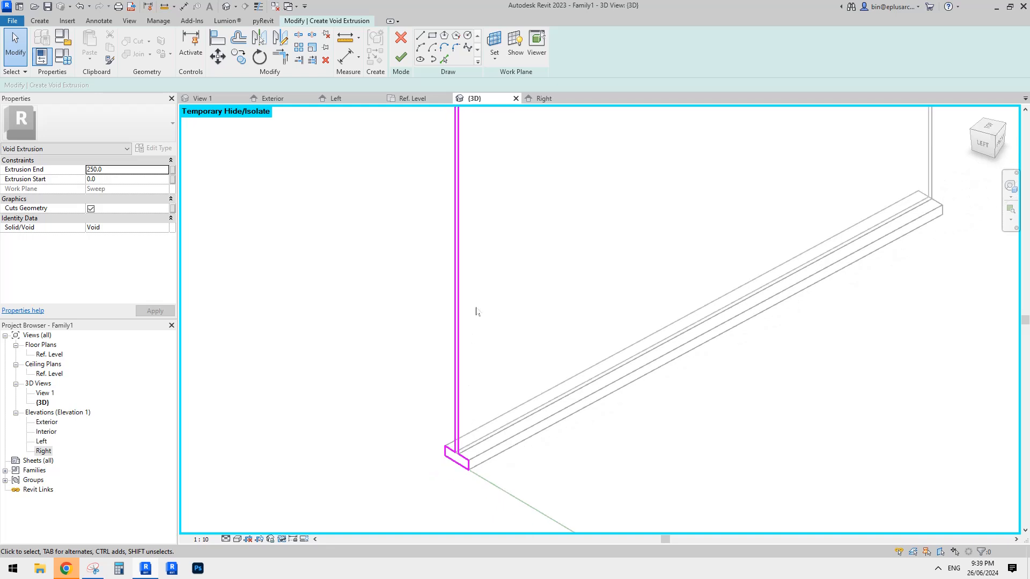
pyautogui.scroll(-2, 476, 311)
pyautogui.keyDown('shift'); pyautogui.moveTo(476, 312); pyautogui.dragTo(437, 408, button='middle'); pyautogui.keyUp('shift')
pyautogui.scroll(-1, 455, 294)
pyautogui.scroll(-2, 449, 299)
pyautogui.keyDown('shift'); pyautogui.moveTo(448, 298); pyautogui.dragTo(404, 292, button='middle'); pyautogui.keyUp('shift')
pyautogui.scroll(1, 464, 198)
pyautogui.keyDown('shift'); pyautogui.moveTo(464, 198); pyautogui.dragTo(410, 208, button='middle'); pyautogui.keyUp('shift')
pyautogui.doubleClick(114, 170)
pyautogui.write('25')
pyautogui.scroll(1, 438, 189)
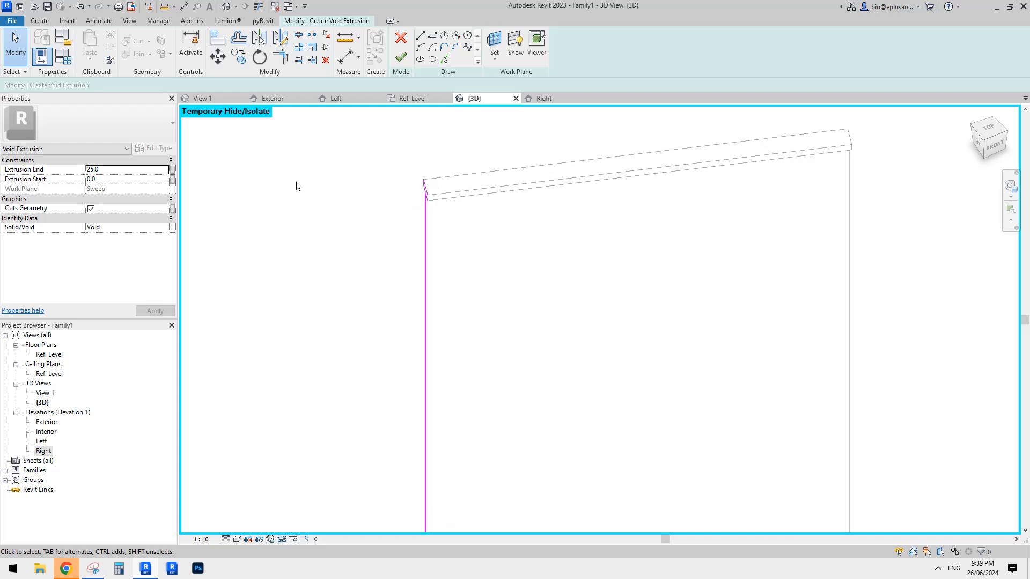
pyautogui.click(400, 57)
pyautogui.keyDown('shift'); pyautogui.moveTo(483, 204); pyautogui.dragTo(526, 192, button='middle'); pyautogui.keyUp('shift')
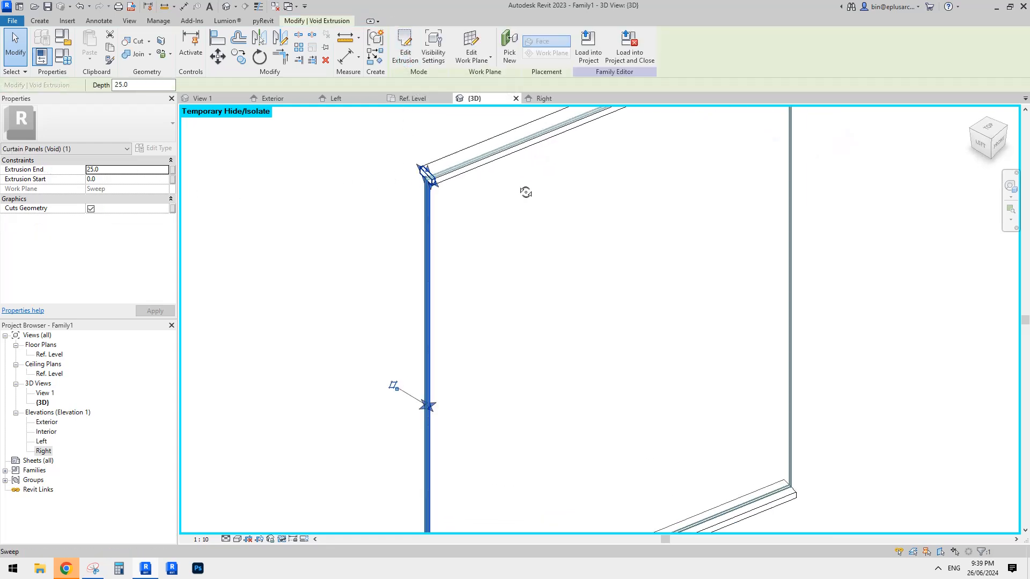
# - Deselect the void and reset the temporary hide/isolate to restore the side panel and corner extrusion
pyautogui.click(886, 251)
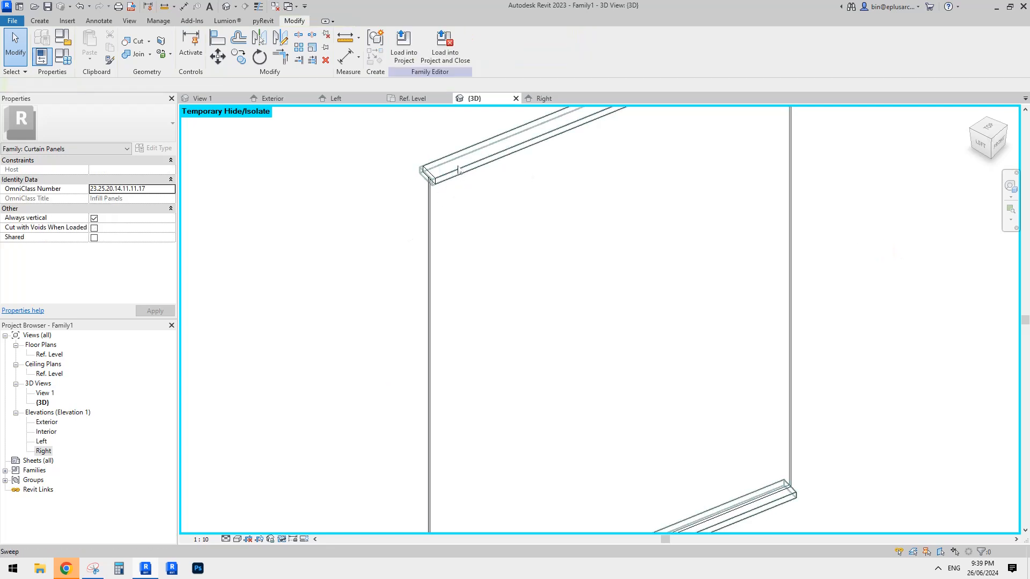
pyautogui.scroll(-2, 512, 231)
pyautogui.scroll(2, 528, 441)
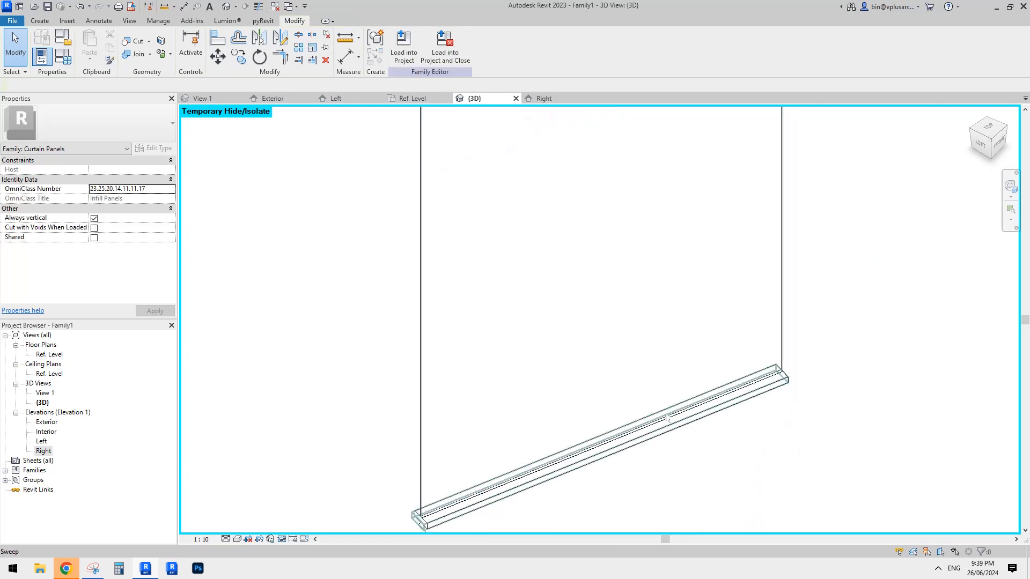
pyautogui.scroll(-2, 607, 374)
pyautogui.moveTo(554, 304); pyautogui.dragTo(534, 338, button='middle')
pyautogui.press('h')
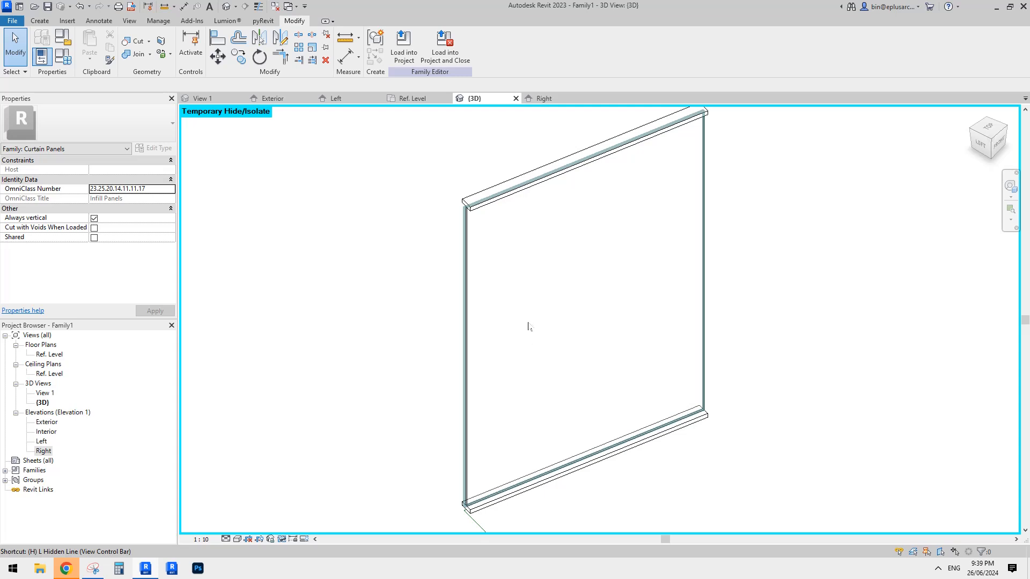
pyautogui.press('r')
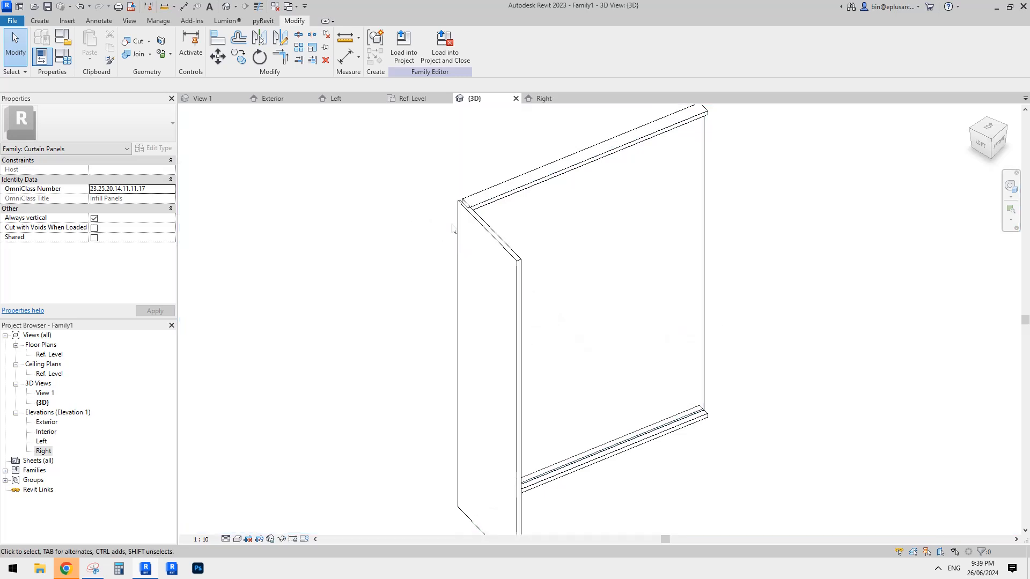
# - Check the void at the upper corner in 3D and start Uncut Geometry on it
pyautogui.keyDown('shift'); pyautogui.moveTo(510, 249); pyautogui.dragTo(468, 244, button='middle'); pyautogui.keyUp('shift')
pyautogui.scroll(5, 468, 245)
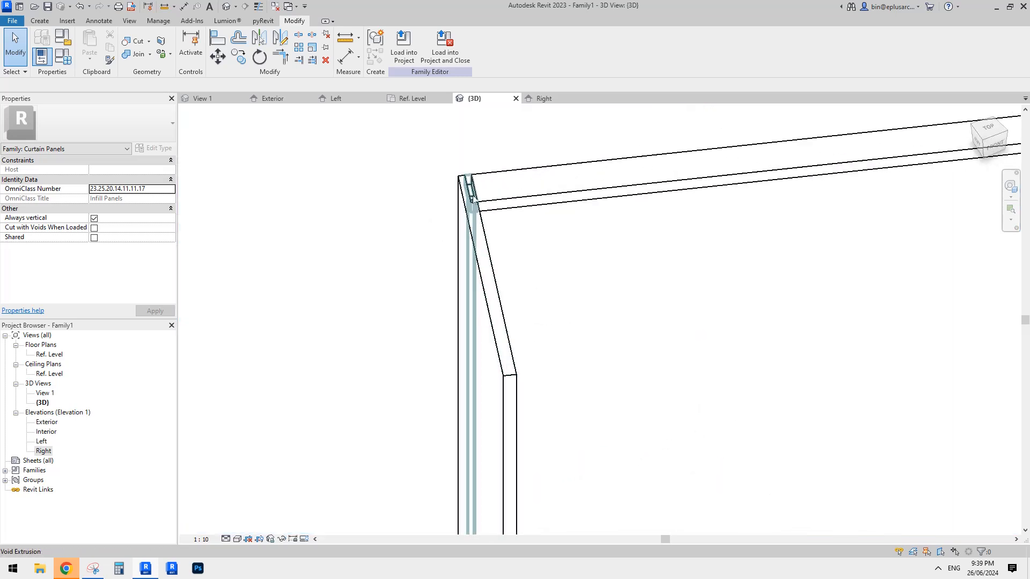
pyautogui.click(472, 197)
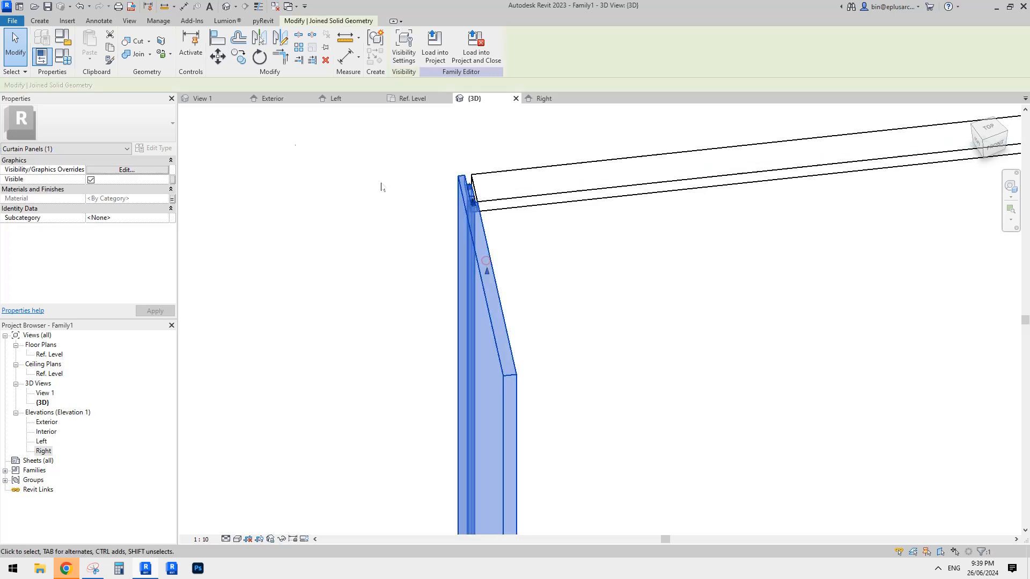
pyautogui.press('Escape')
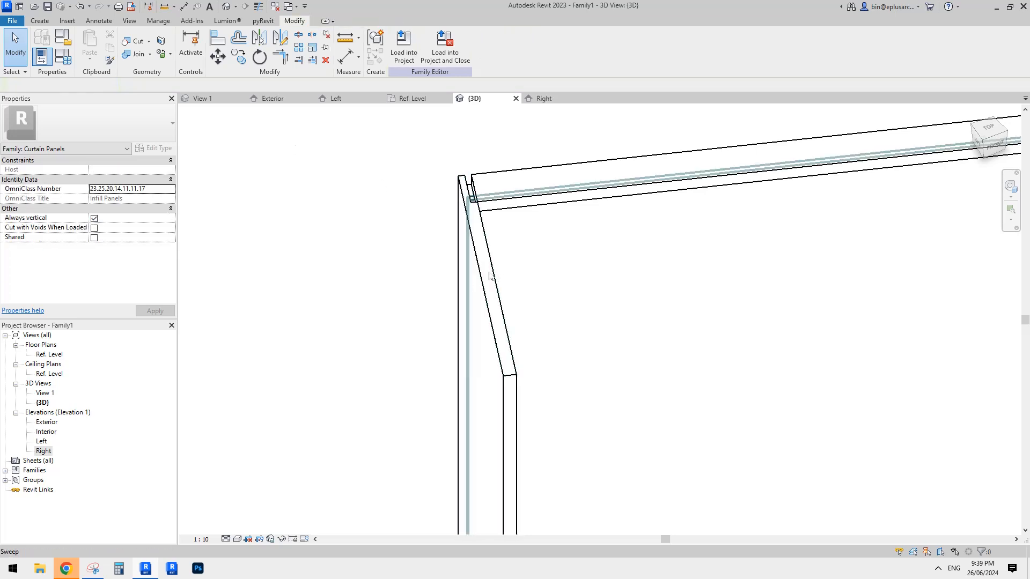
pyautogui.click(149, 41)
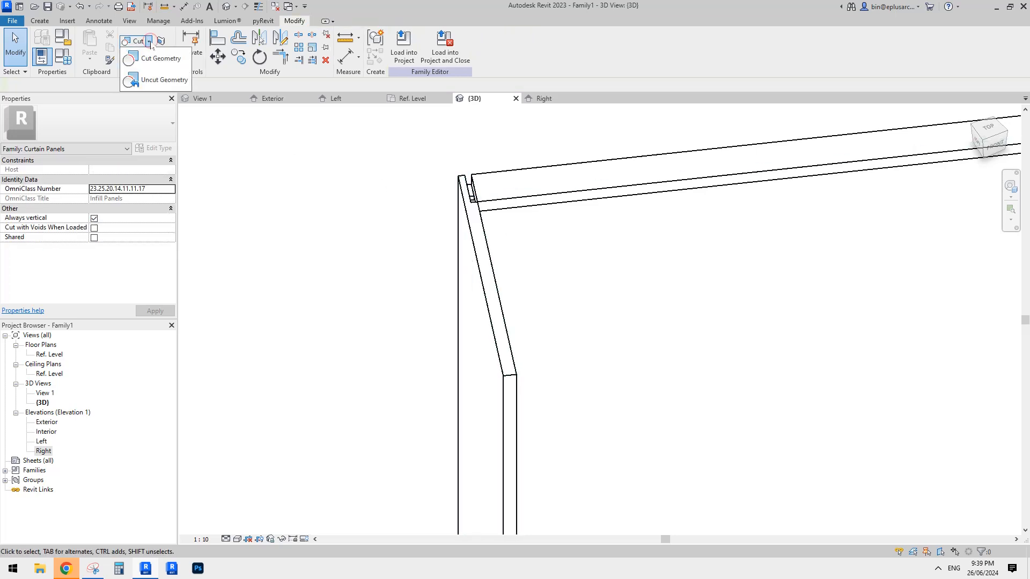
pyautogui.click(155, 80)
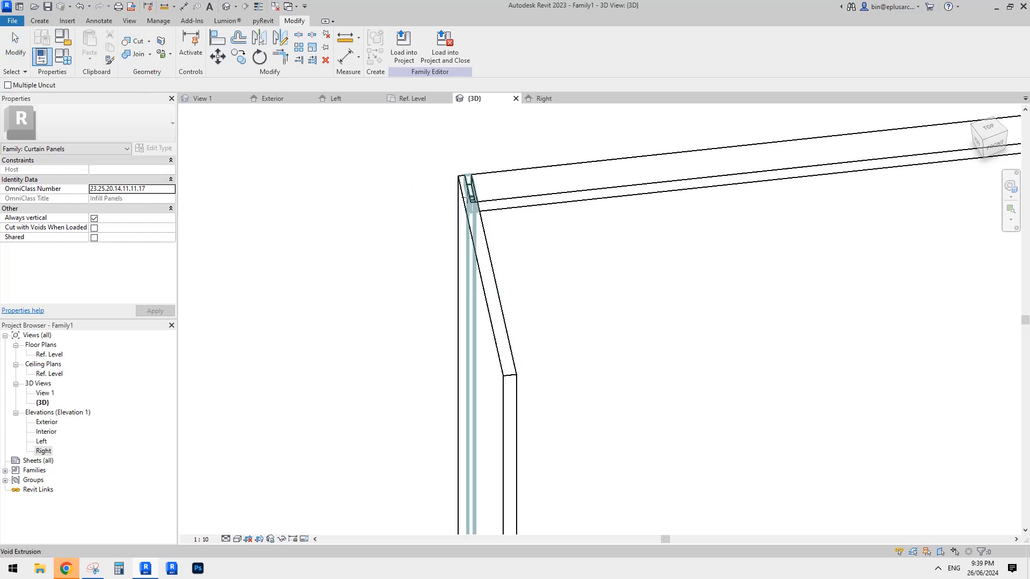
# - Examine the curtain panel's frame members and angled side panel from several directions in 3D
pyautogui.click(487, 275)
pyautogui.press('Escape')
pyautogui.scroll(-3, 507, 209)
pyautogui.keyDown('shift'); pyautogui.moveTo(511, 227); pyautogui.dragTo(404, 195, button='middle'); pyautogui.keyUp('shift')
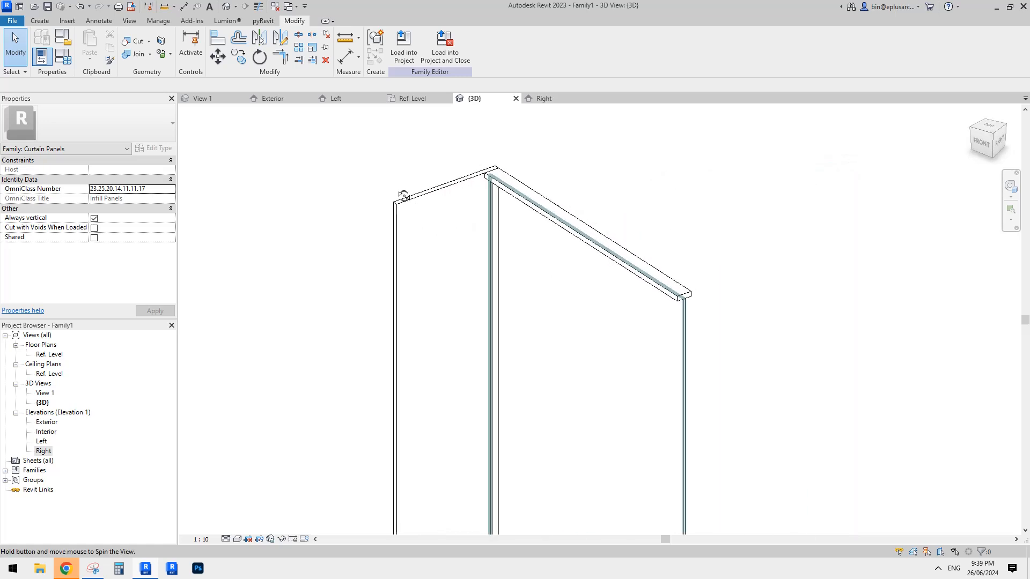
pyautogui.keyDown('shift'); pyautogui.moveTo(482, 199); pyautogui.dragTo(349, 153, button='middle'); pyautogui.keyUp('shift')
pyautogui.keyDown('shift'); pyautogui.moveTo(511, 205); pyautogui.dragTo(559, 333, button='middle'); pyautogui.keyUp('shift')
pyautogui.scroll(1, 558, 333)
pyautogui.moveTo(515, 288); pyautogui.dragTo(462, 263, button='middle')
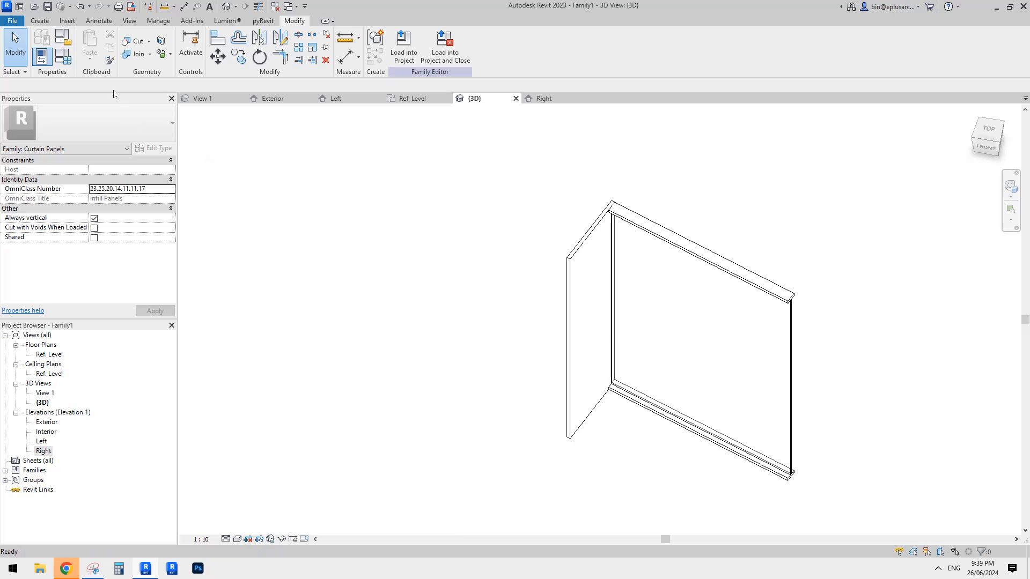
# - Open the family types and apply a value of 15° to the angle parameter a
pyautogui.click(62, 56)
pyautogui.click(257, 293)
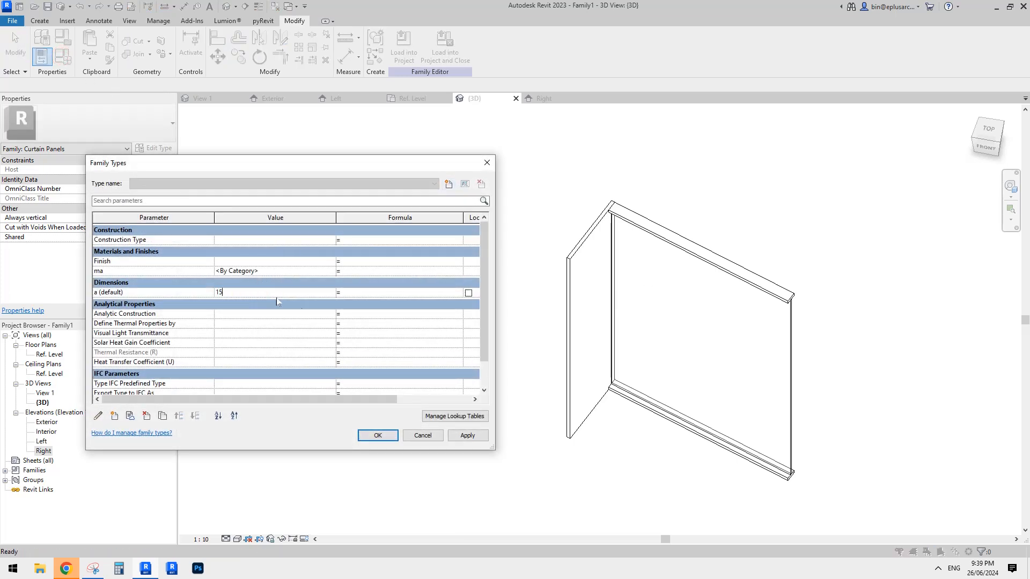
pyautogui.click(467, 435)
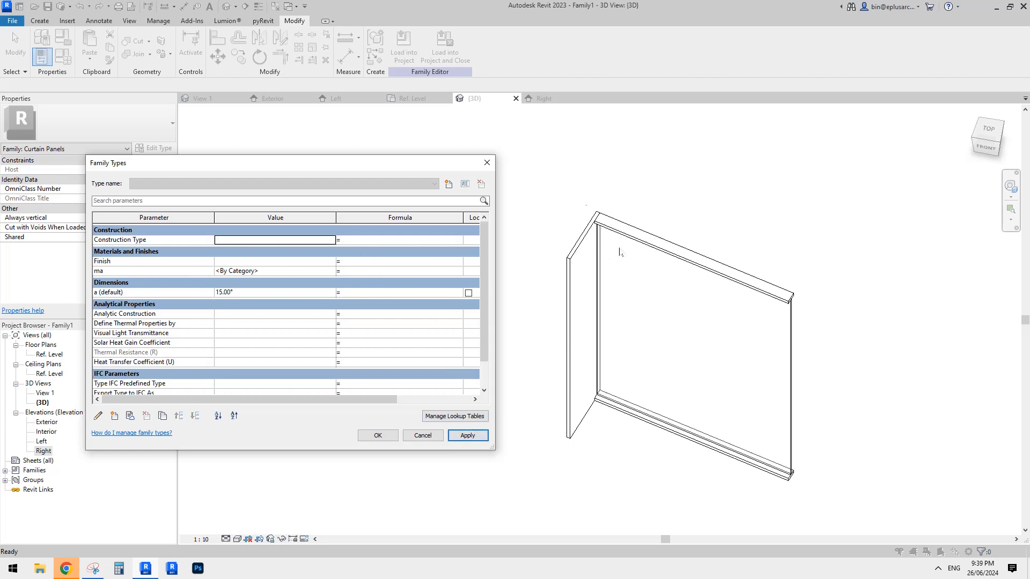
# - Apply a test value of 10° to the angle parameter a
pyautogui.click(242, 294)
pyautogui.write('10')
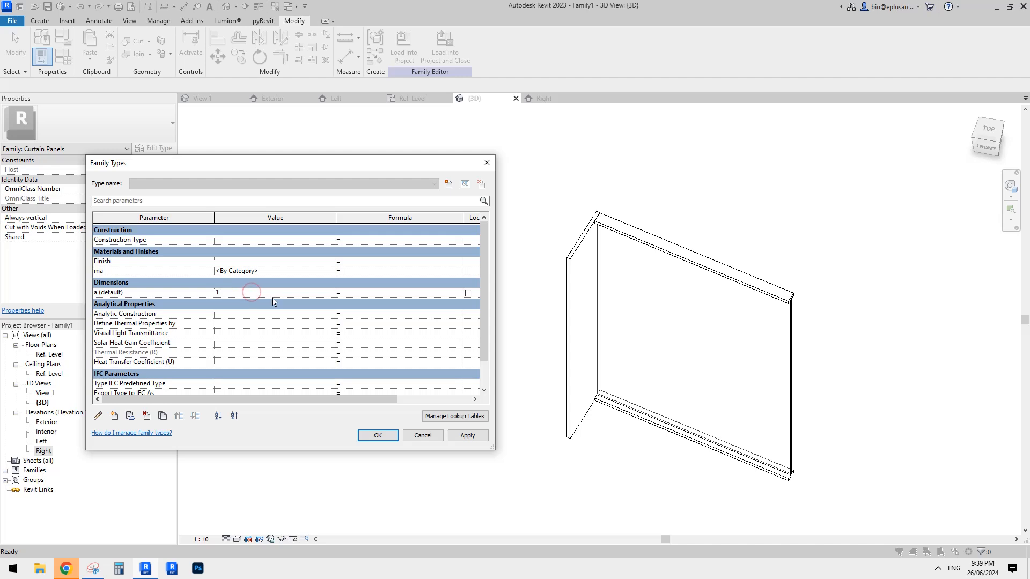
pyautogui.click(464, 437)
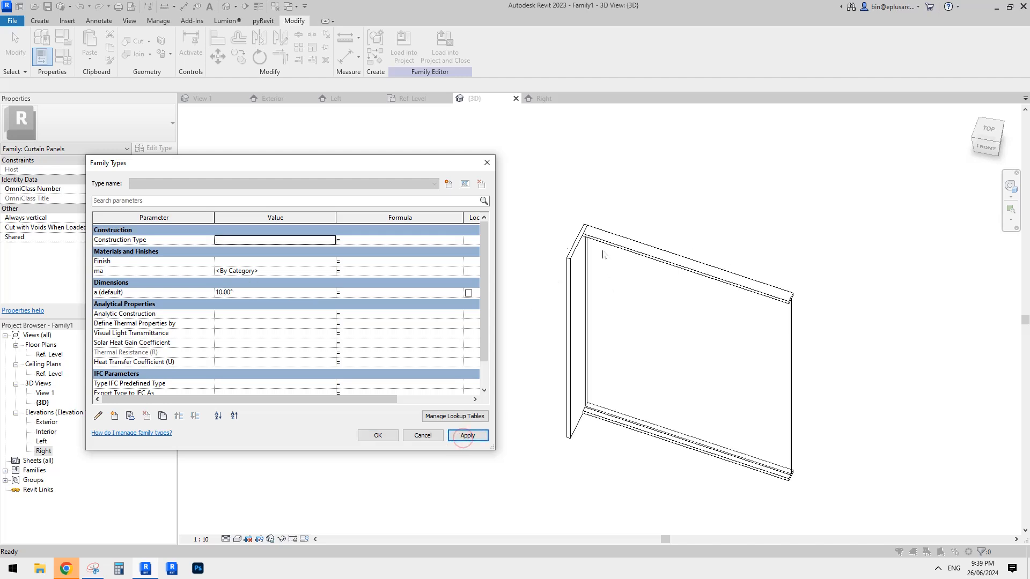
# - Set the angle parameter a to 15°, accept the family types and check the panel in 3D
pyautogui.click(267, 294)
pyautogui.write('1')
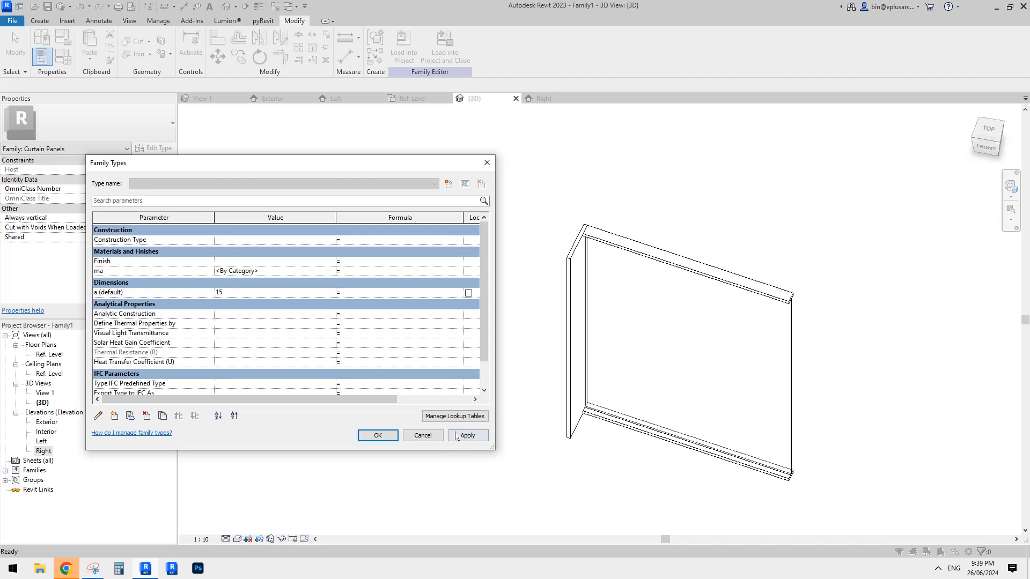
pyautogui.write('5')
pyautogui.click(457, 437)
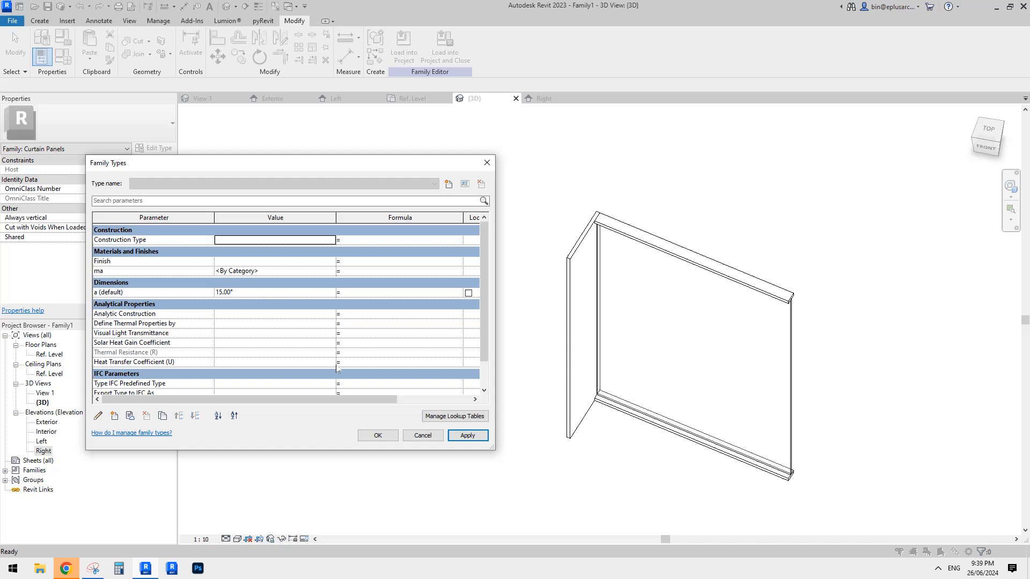
pyautogui.click(377, 435)
pyautogui.keyDown('shift'); pyautogui.moveTo(616, 310); pyautogui.dragTo(498, 327, button='middle'); pyautogui.keyUp('shift')
pyautogui.keyDown('shift'); pyautogui.moveTo(647, 345); pyautogui.dragTo(525, 293, button='middle'); pyautogui.keyUp('shift')
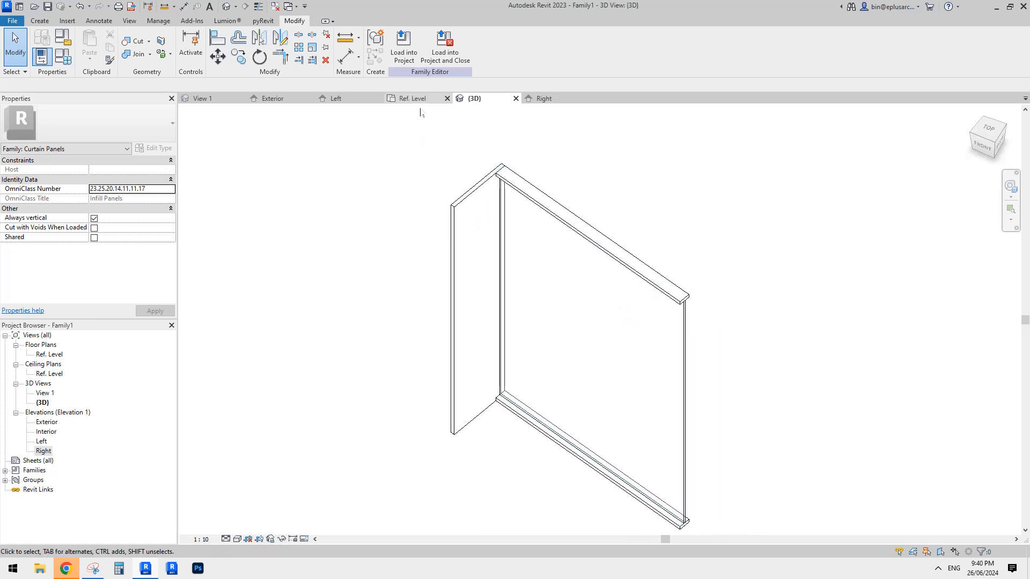
# - Create a new project from the Architectural Template to receive the curtain panel family
pyautogui.click(403, 45)
pyautogui.press('Return')
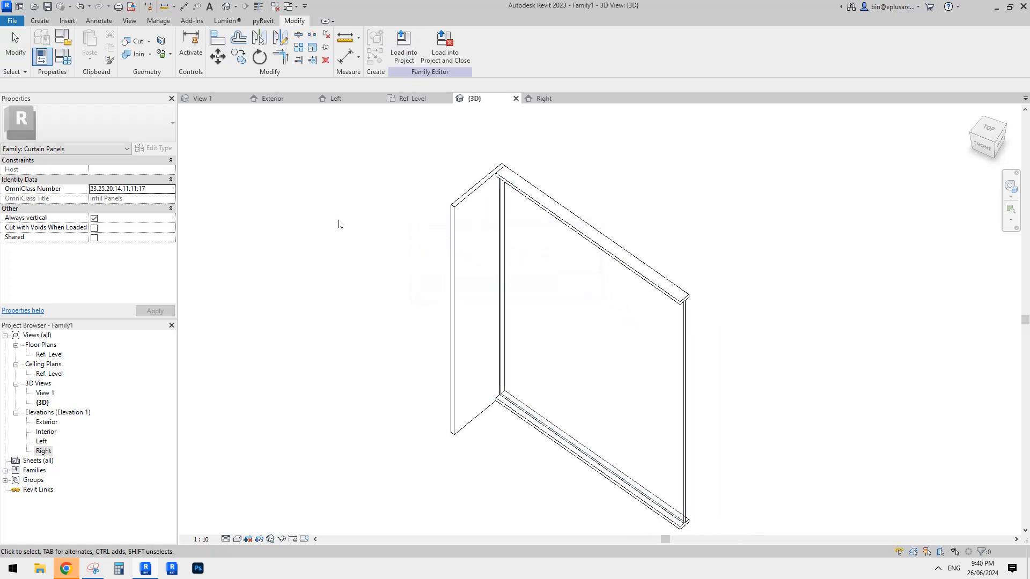
pyautogui.click(13, 20)
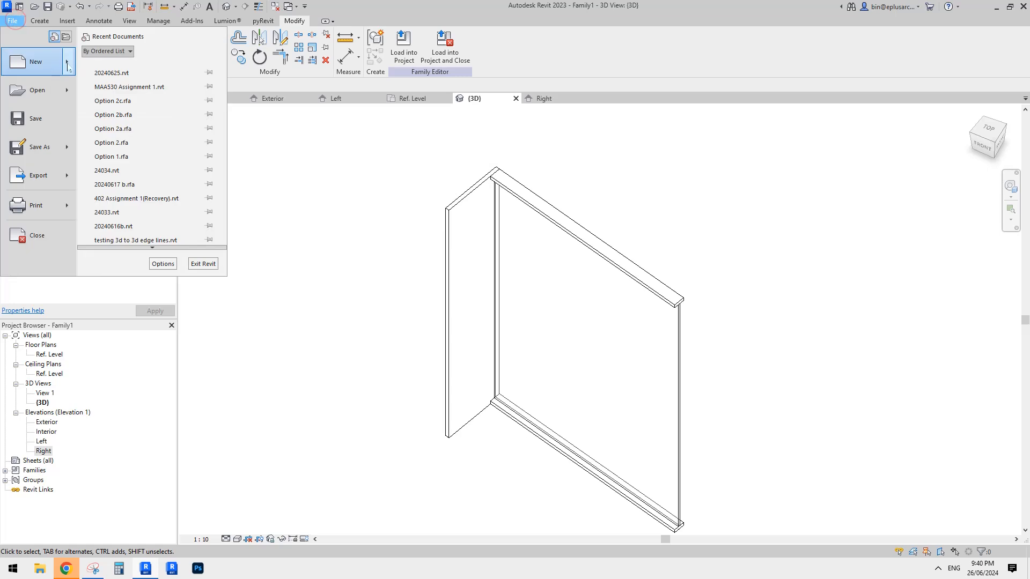
pyautogui.moveTo(27, 68)
pyautogui.click(129, 64)
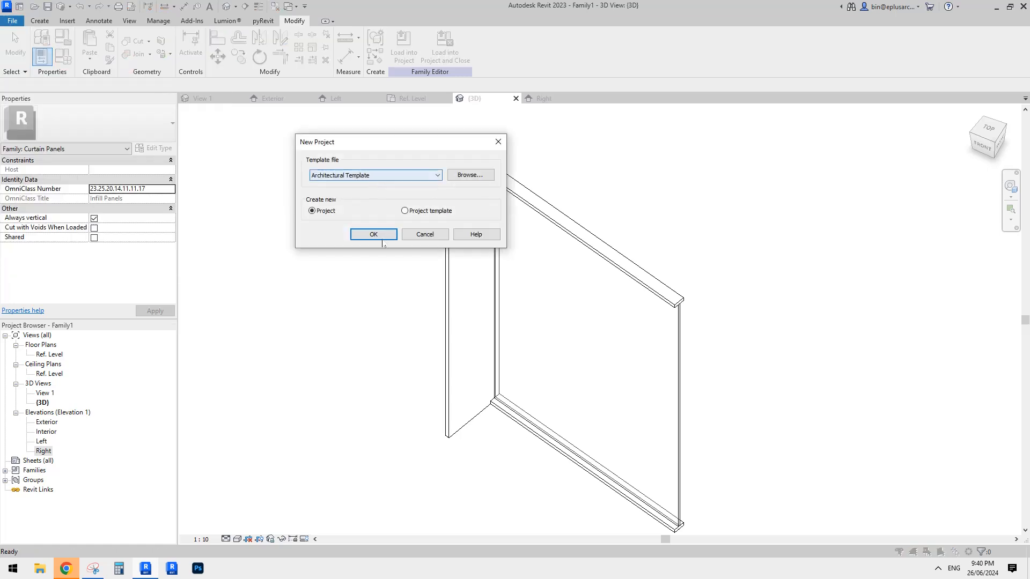
pyautogui.click(381, 234)
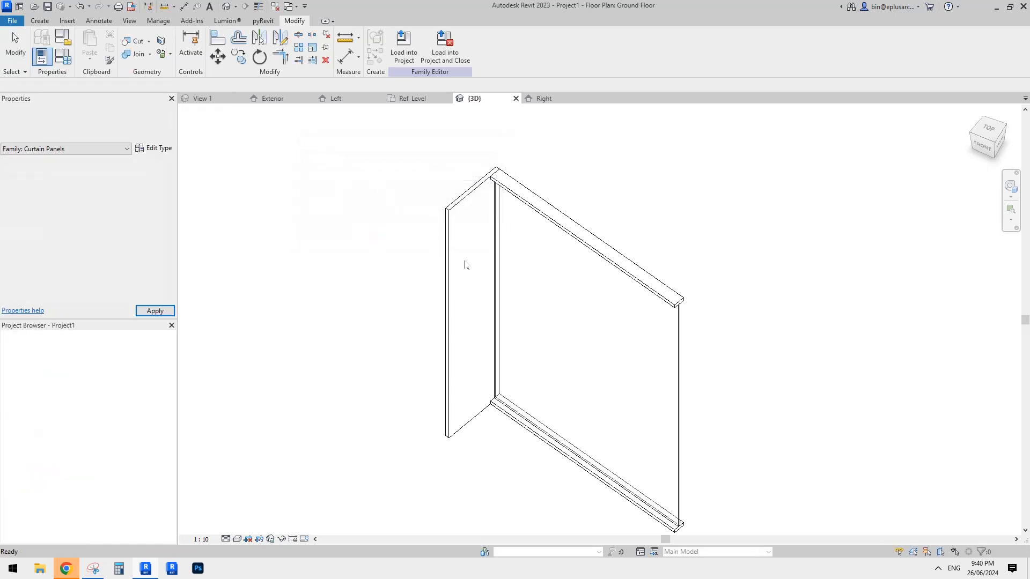
# - Close the inactive views and load the curtain panel family into the new project
pyautogui.click(275, 7)
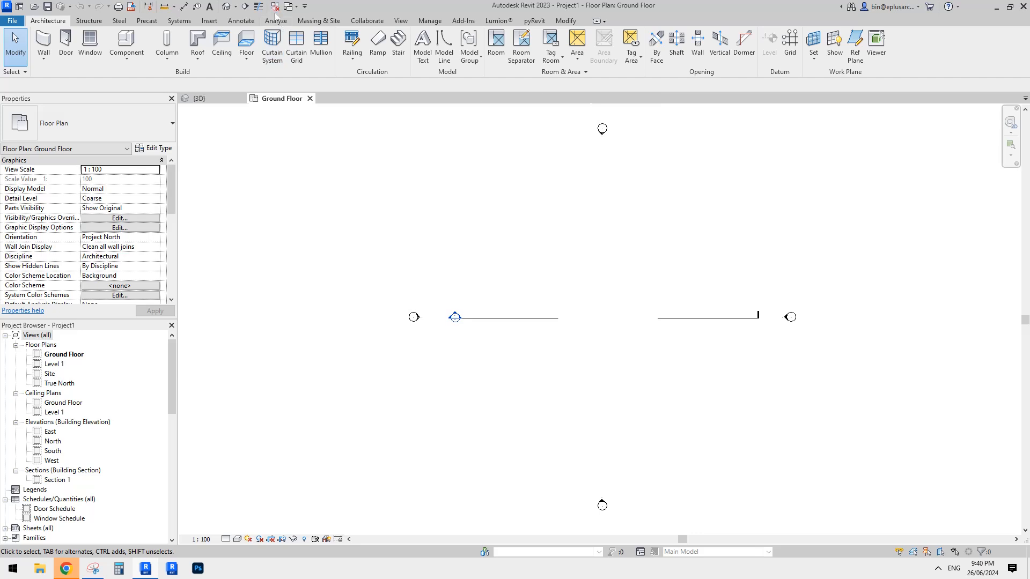
pyautogui.click(217, 99)
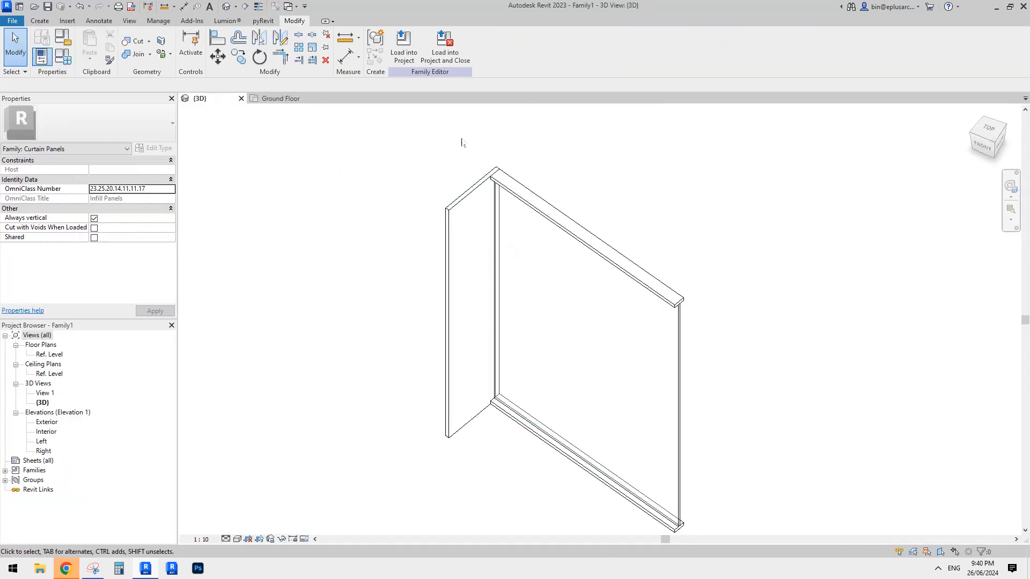
pyautogui.click(403, 46)
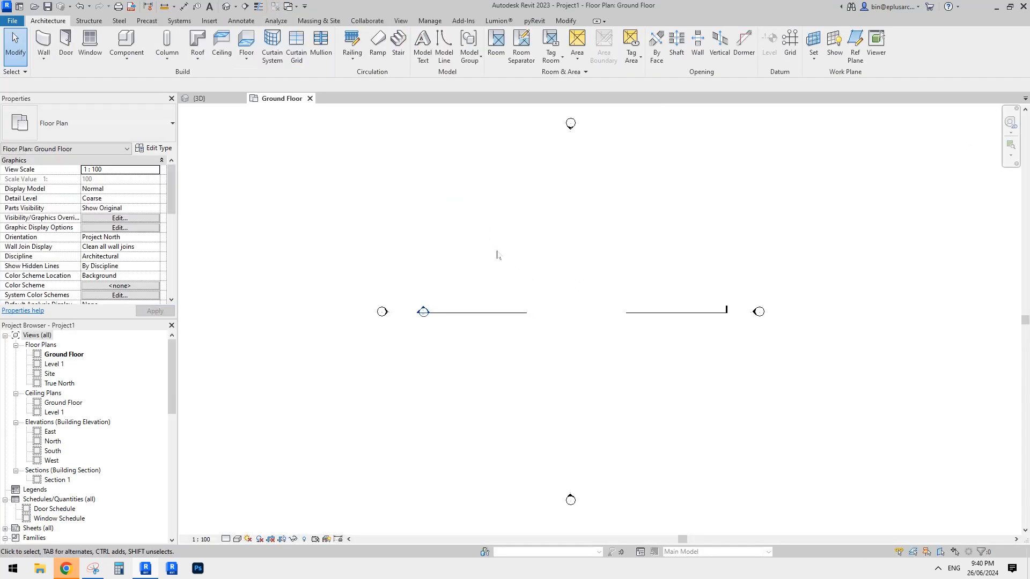
# - Draw a horizontal Storefront curtain wall about 3600 mm long in the Ground Floor plan, above the section line
pyautogui.press('w')
pyautogui.press('a')
pyautogui.click(136, 130)
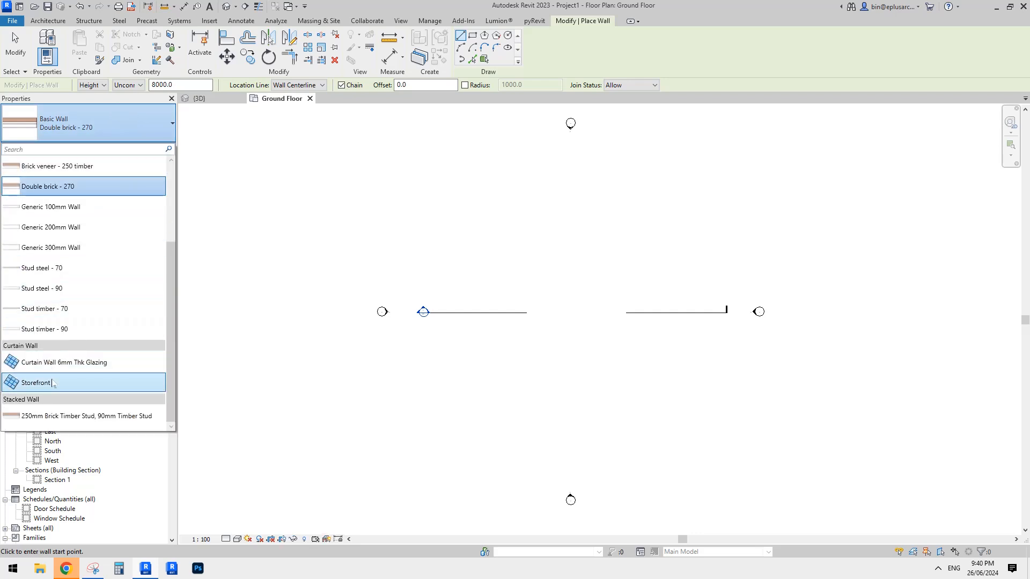
pyautogui.click(45, 386)
pyautogui.scroll(4, 568, 279)
pyautogui.click(581, 275)
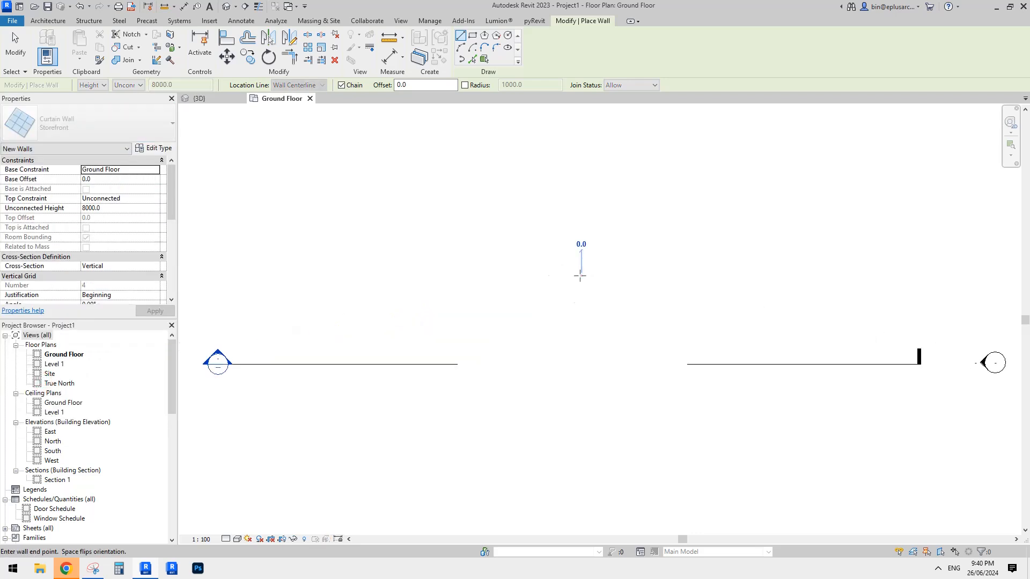
pyautogui.click(518, 276)
pyautogui.press('Escape')
pyautogui.press('Escape')
pyautogui.scroll(3, 544, 287)
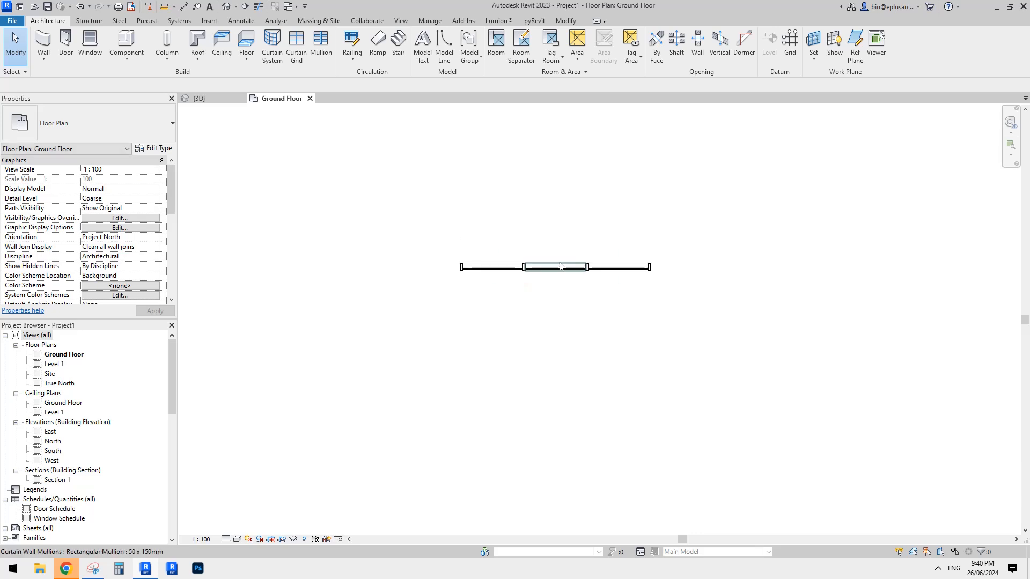
pyautogui.click(558, 267)
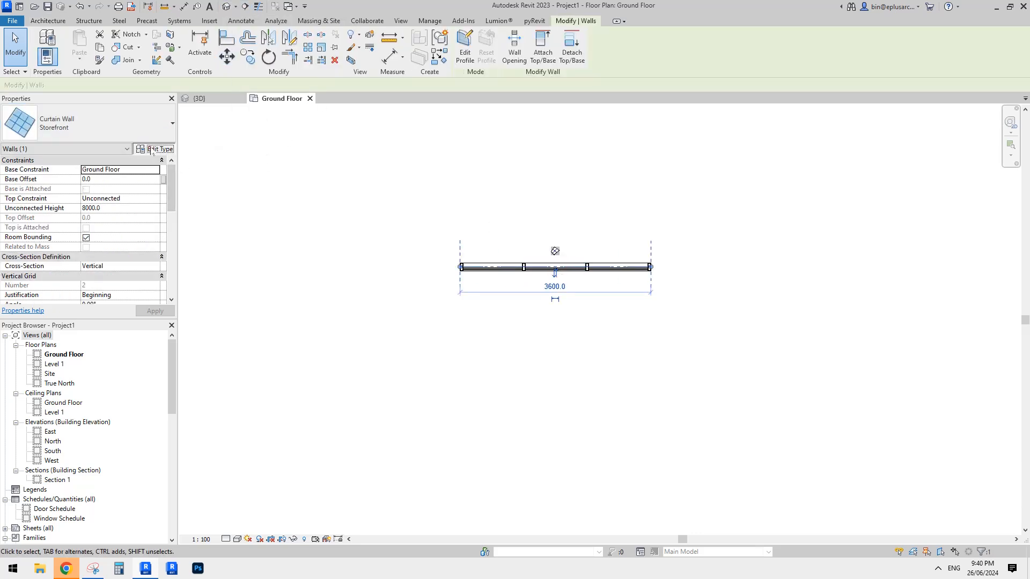
pyautogui.click(152, 150)
pyautogui.click(378, 173)
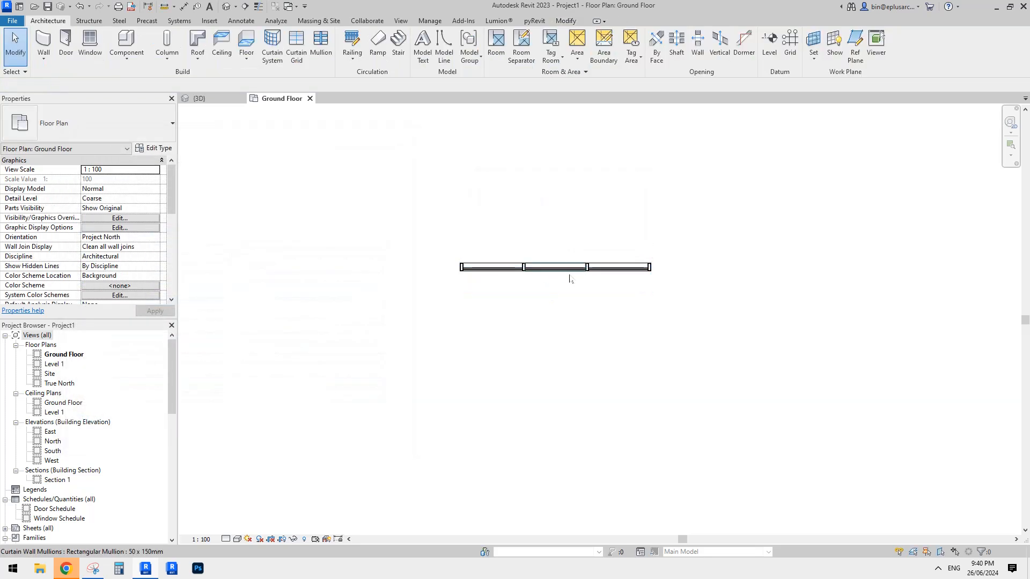
# - Set the curtain wall's unconnected height to 2400 mm
pyautogui.click(558, 268)
pyautogui.click(118, 213)
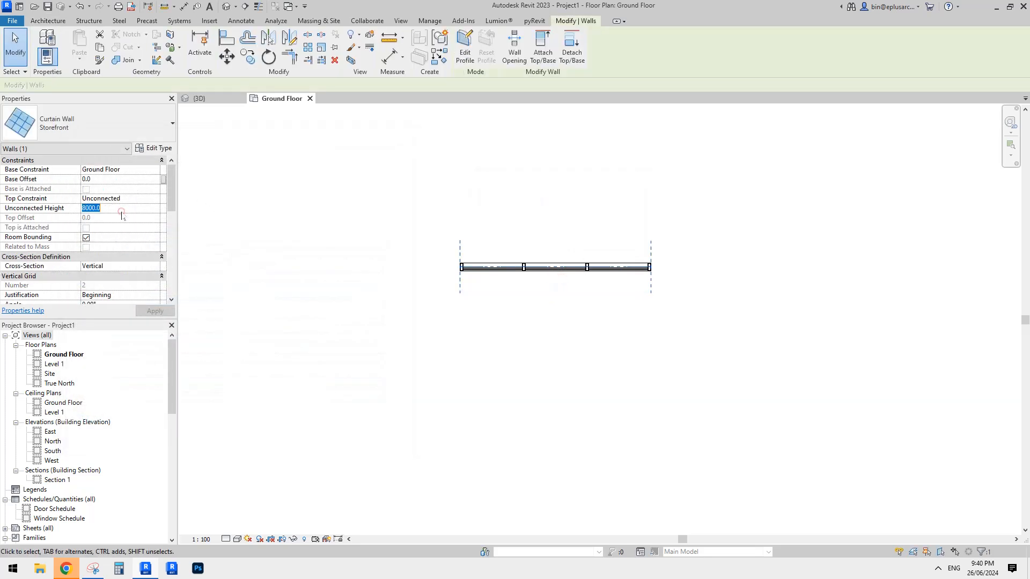
pyautogui.write('2400')
pyautogui.press('Return')
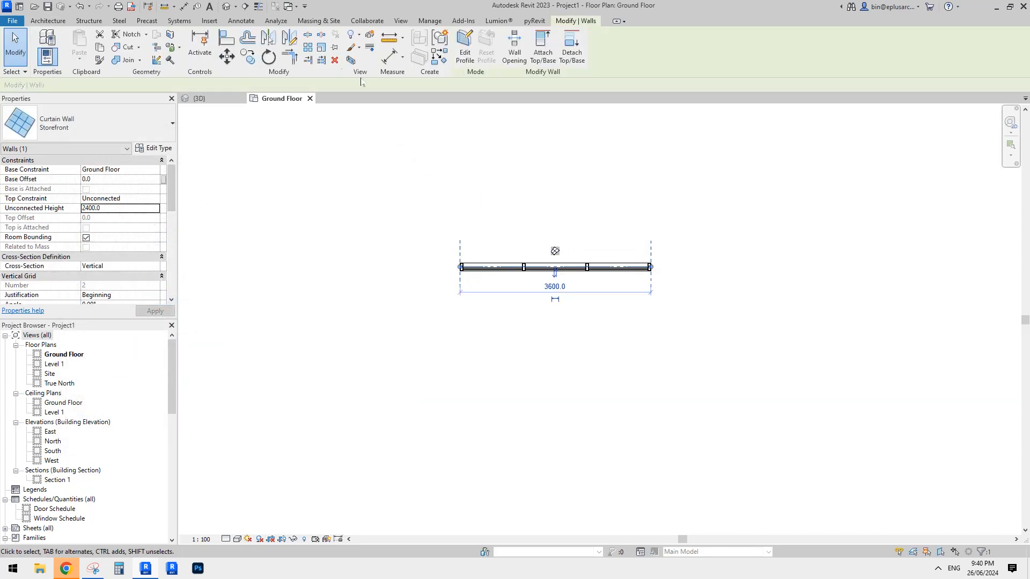
# - Open the project's 3D view and duplicate the curtain wall's Storefront type under the name new
pyautogui.click(226, 7)
pyautogui.scroll(5, 535, 284)
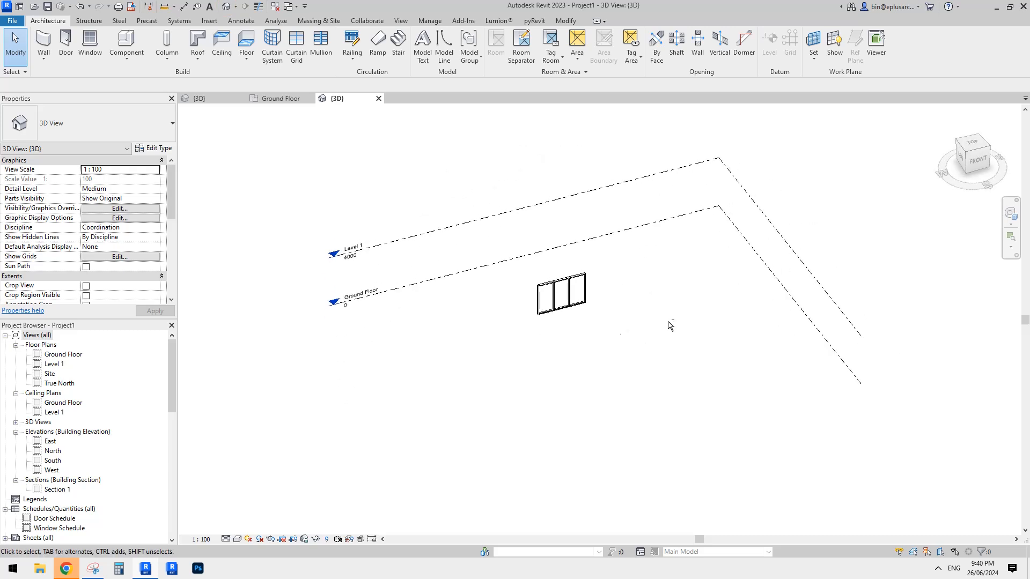
pyautogui.click(514, 245)
pyautogui.scroll(5, 496, 301)
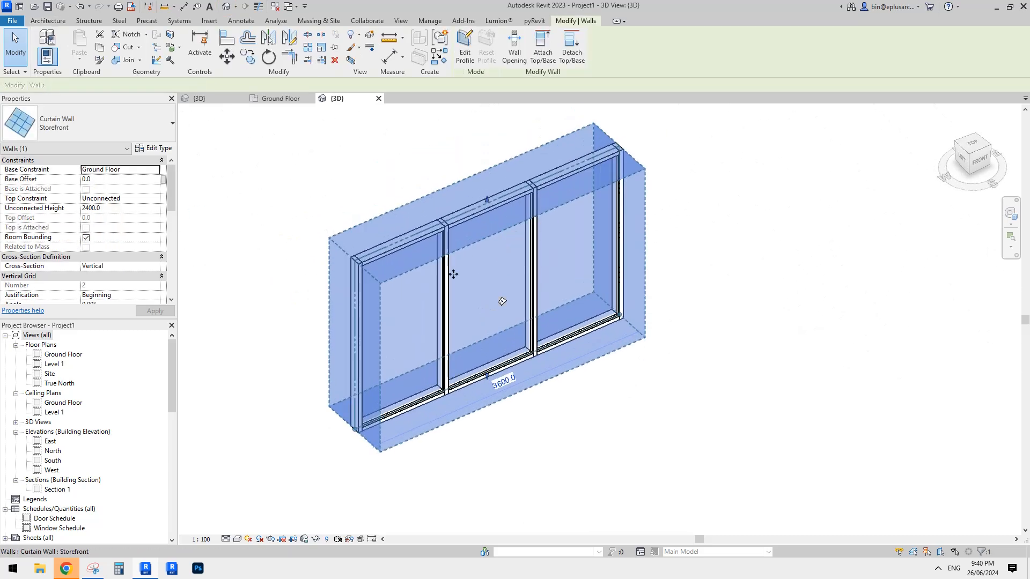
pyautogui.moveTo(330, 222); pyautogui.dragTo(294, 222, button='middle')
pyautogui.keyDown('shift'); pyautogui.moveTo(331, 231); pyautogui.dragTo(320, 236, button='middle'); pyautogui.keyUp('shift')
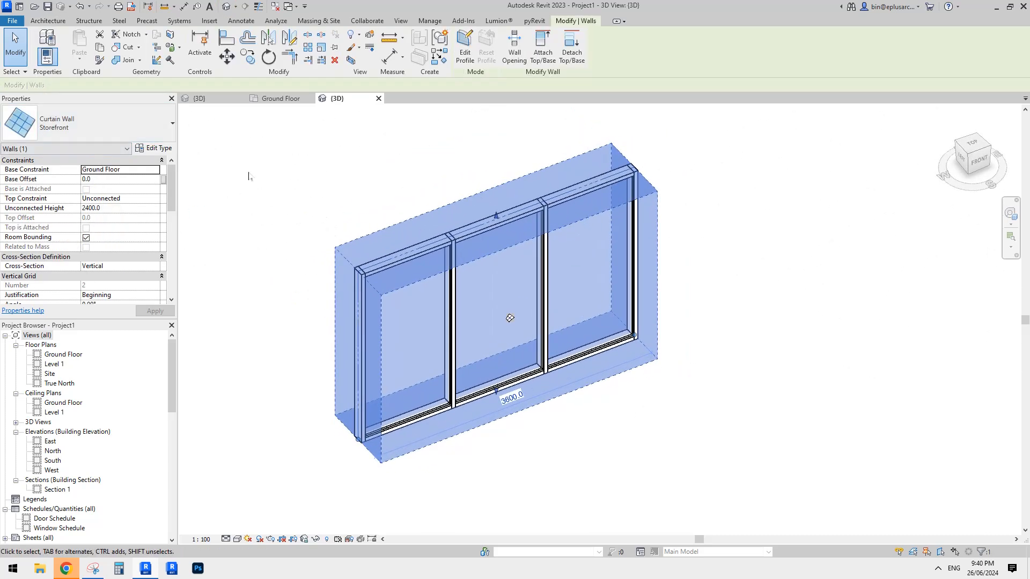
pyautogui.click(155, 149)
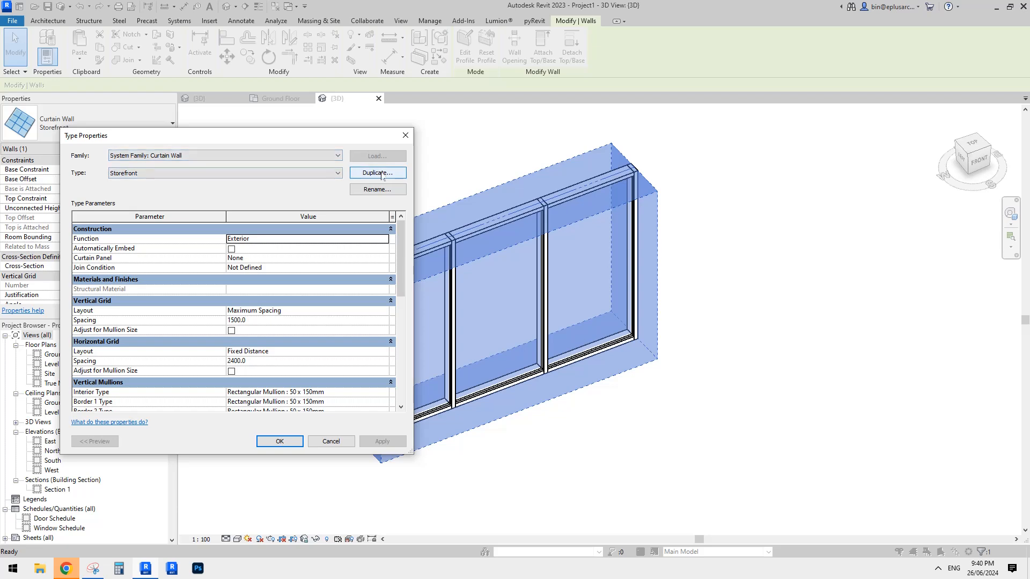
pyautogui.click(378, 174)
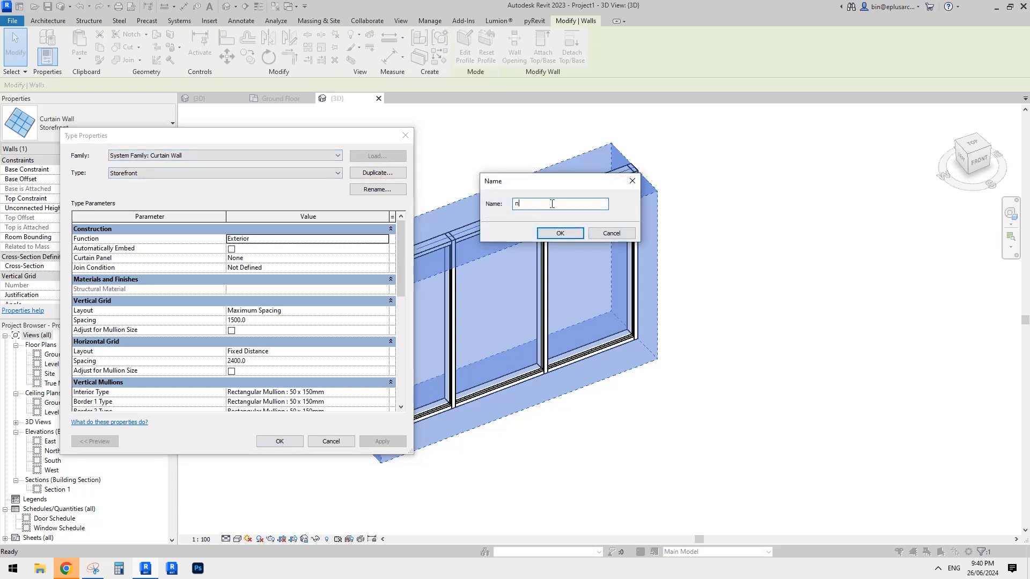
pyautogui.click(558, 232)
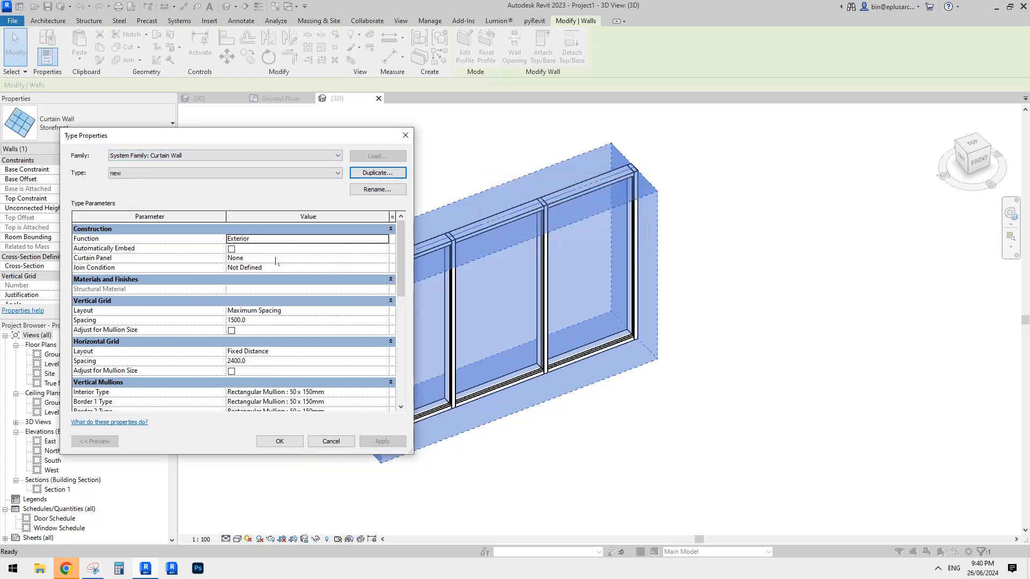
# - Assign Family1 : Family1 as the curtain panel of the wall type new
pyautogui.click(276, 259)
pyautogui.click(384, 258)
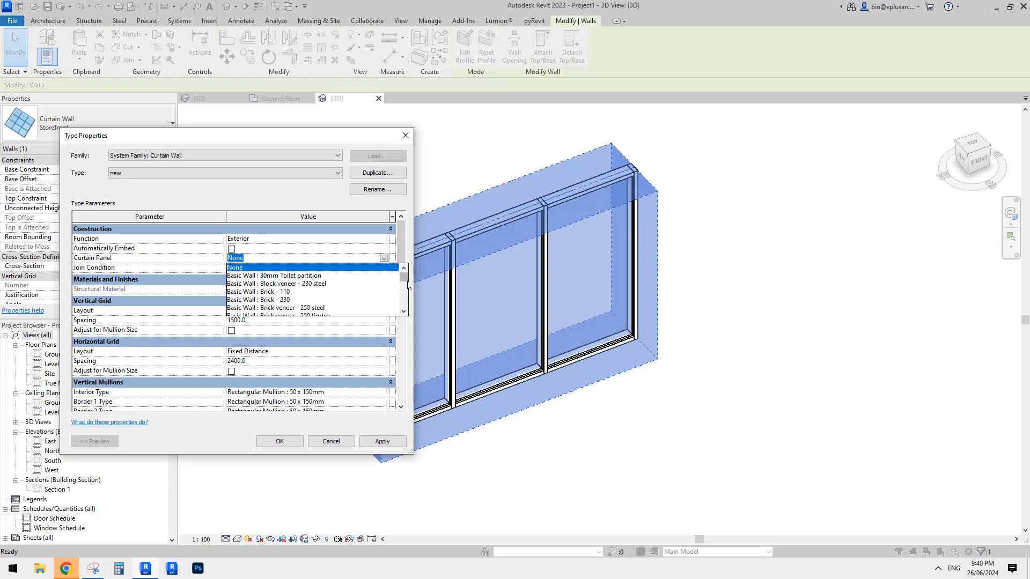
pyautogui.moveTo(404, 278); pyautogui.dragTo(403, 309)
pyautogui.click(267, 283)
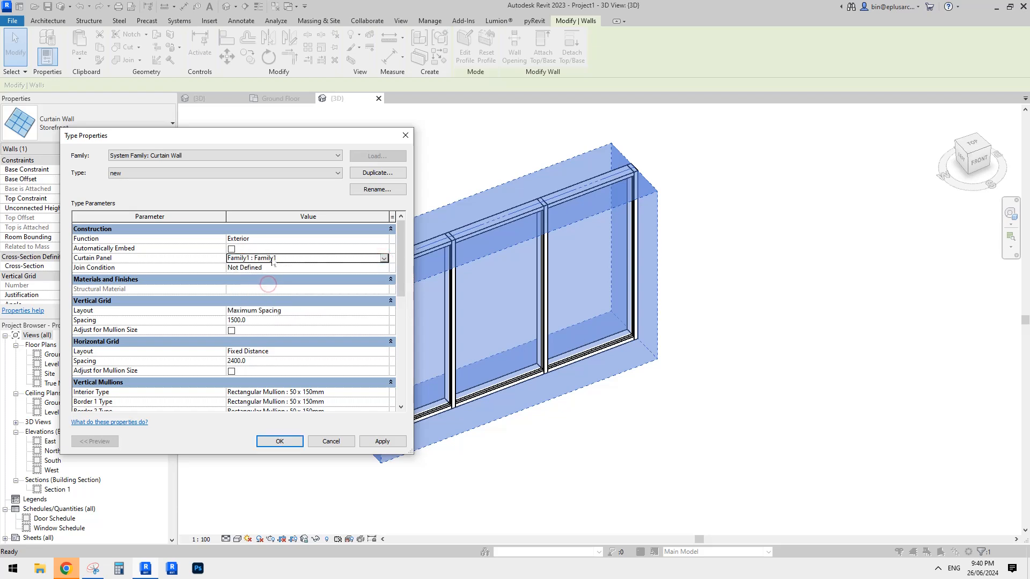
# - Set the wall type's vertical grid layout to Fixed Distance
pyautogui.scroll(-2, 394, 293)
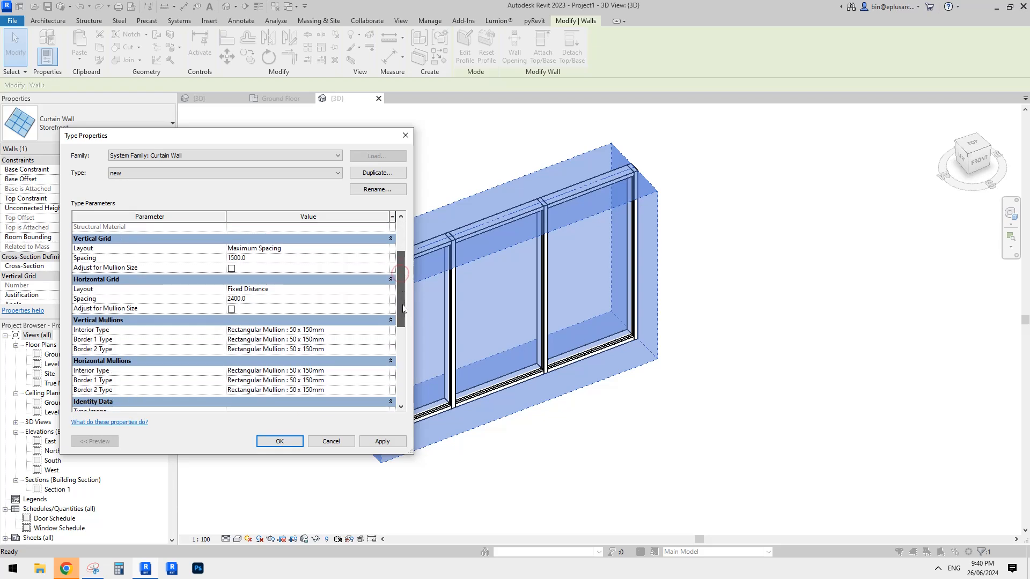
pyautogui.click(304, 250)
pyautogui.click(383, 249)
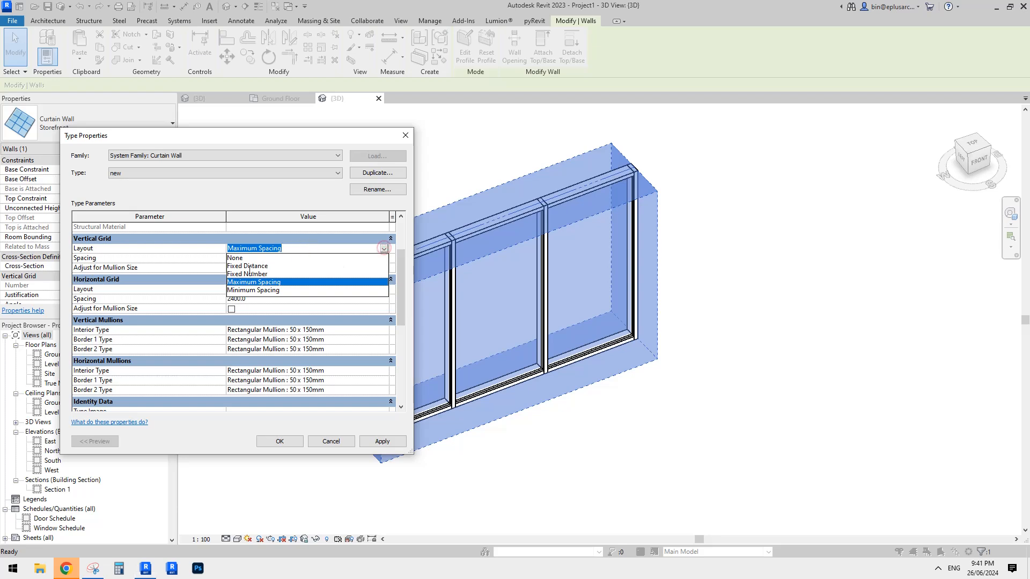
pyautogui.click(250, 268)
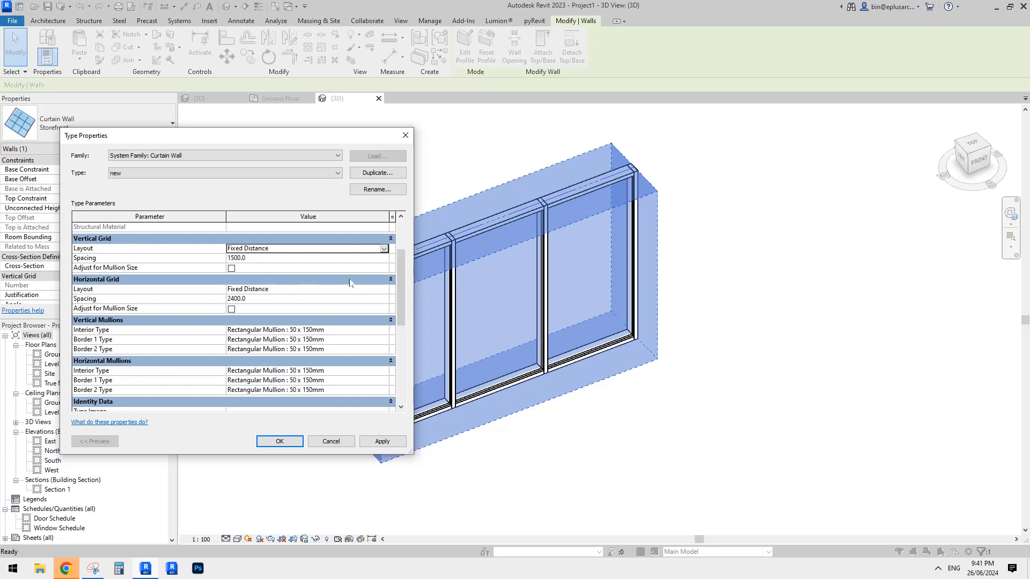
# - Switch to Chrome and examine the angled panel layout sketch in the Youtube Video Ideas/Suggestion document against the curtain wall's grid and mullion settings
pyautogui.click(68, 569)
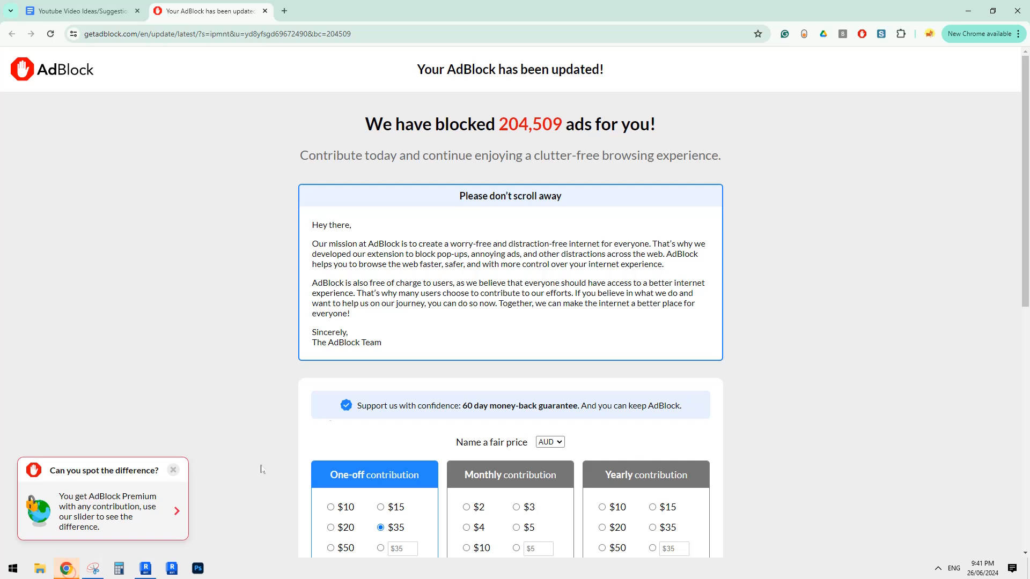
pyautogui.click(85, 11)
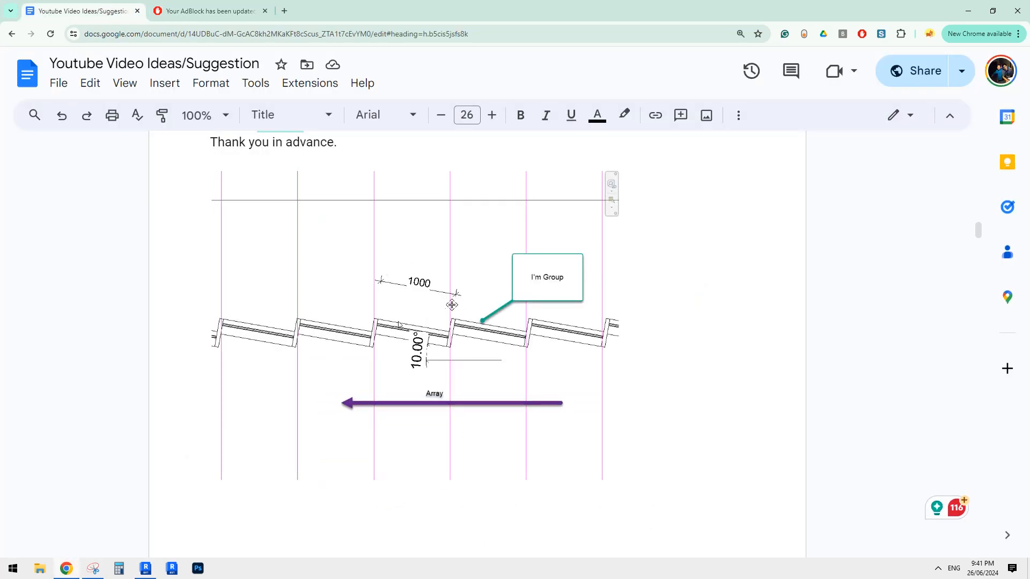
pyautogui.click(145, 570)
pyautogui.moveTo(403, 273); pyautogui.dragTo(404, 273)
pyautogui.scroll(-2, 405, 276)
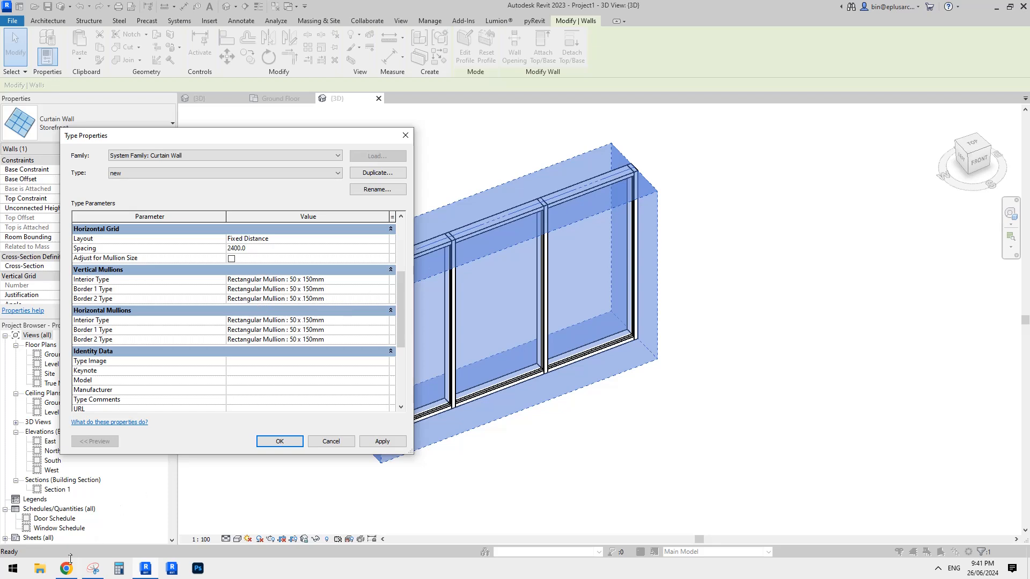
pyautogui.click(66, 567)
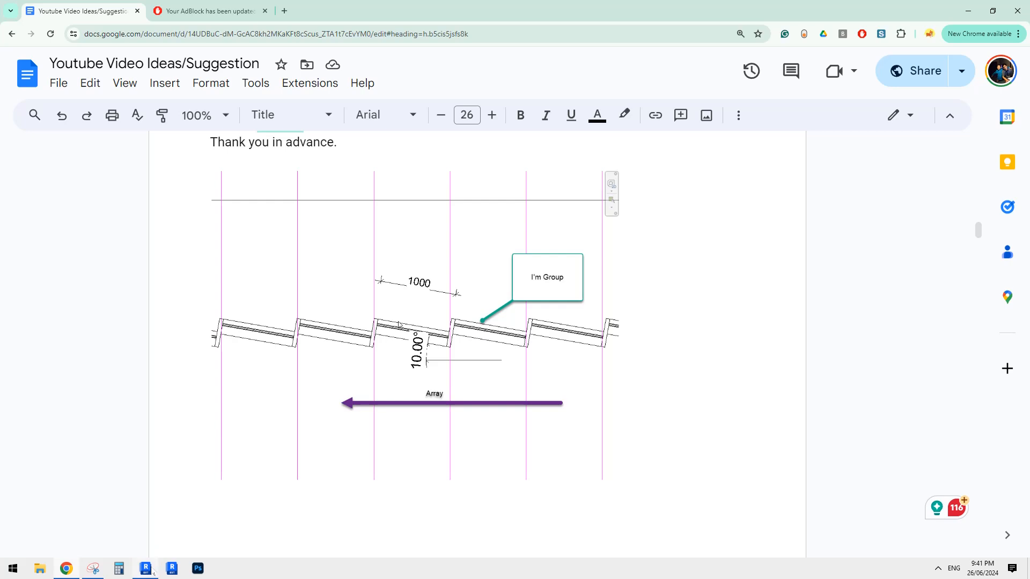
pyautogui.hotkey('alt', 'Tab')
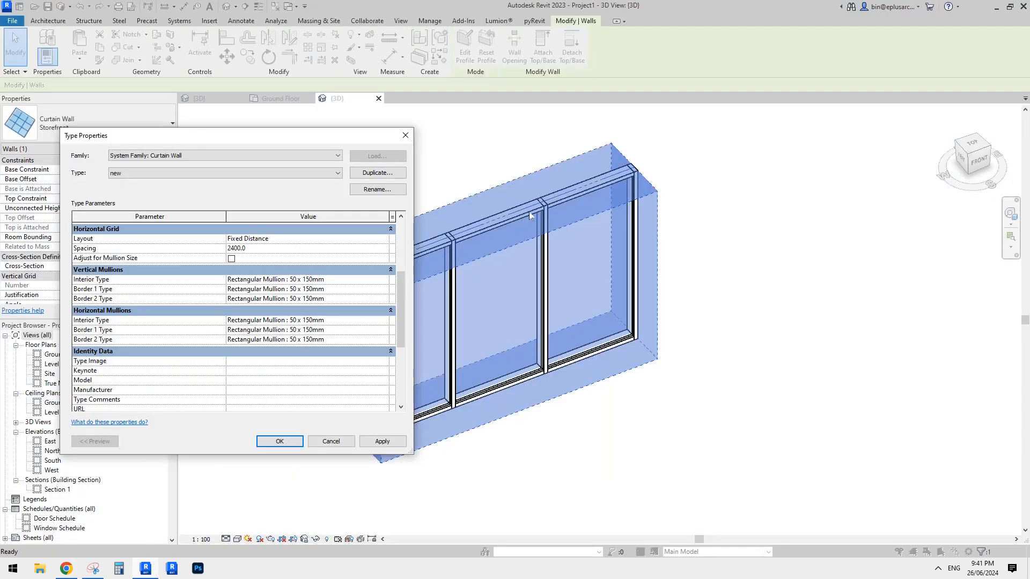
pyautogui.hotkey('alt', 'Tab')
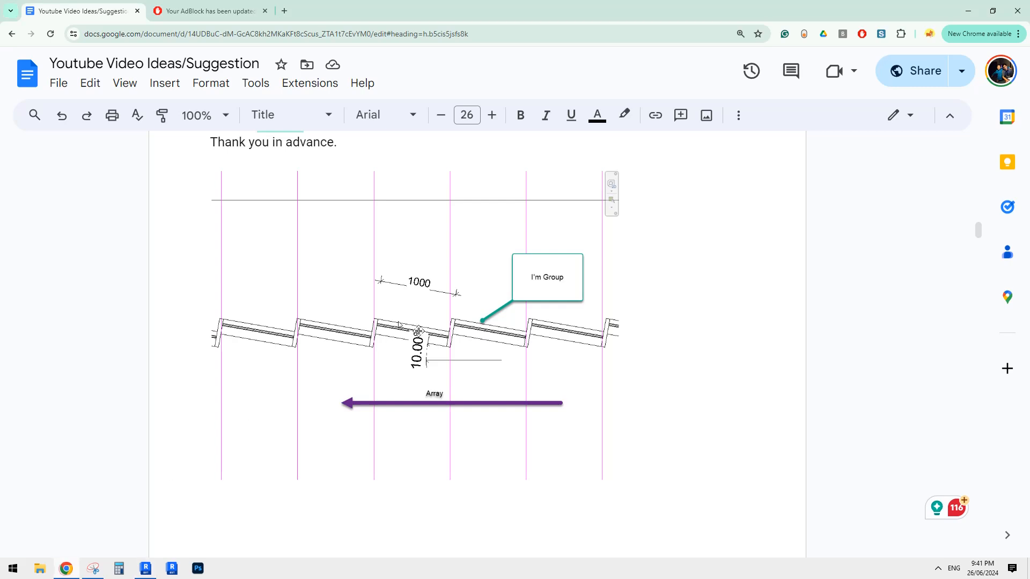
pyautogui.hotkey('alt', 'Tab')
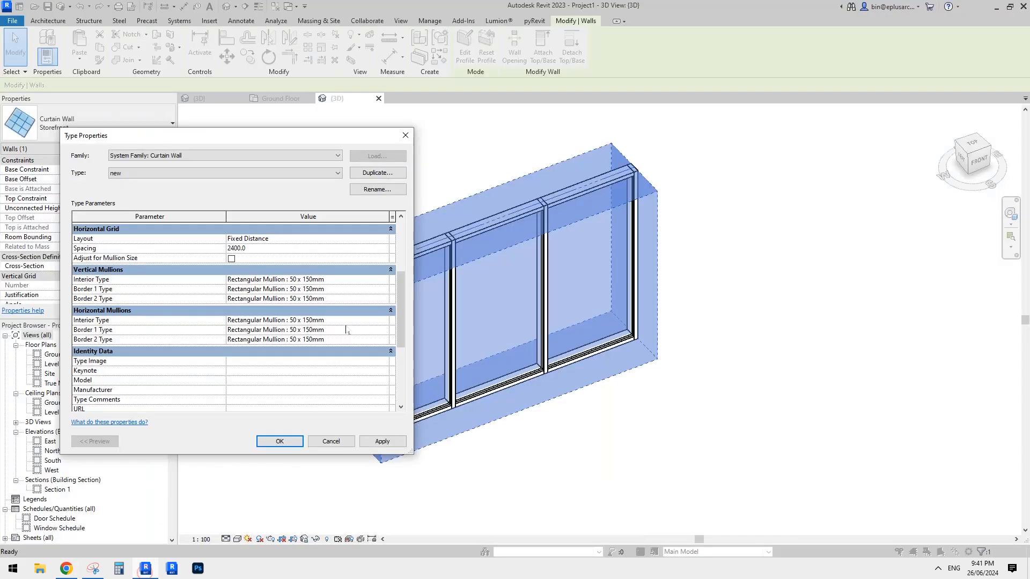
# - Set the interior, border 1 and border 2 vertical mullions of the wall type new to None
pyautogui.click(342, 282)
pyautogui.click(384, 279)
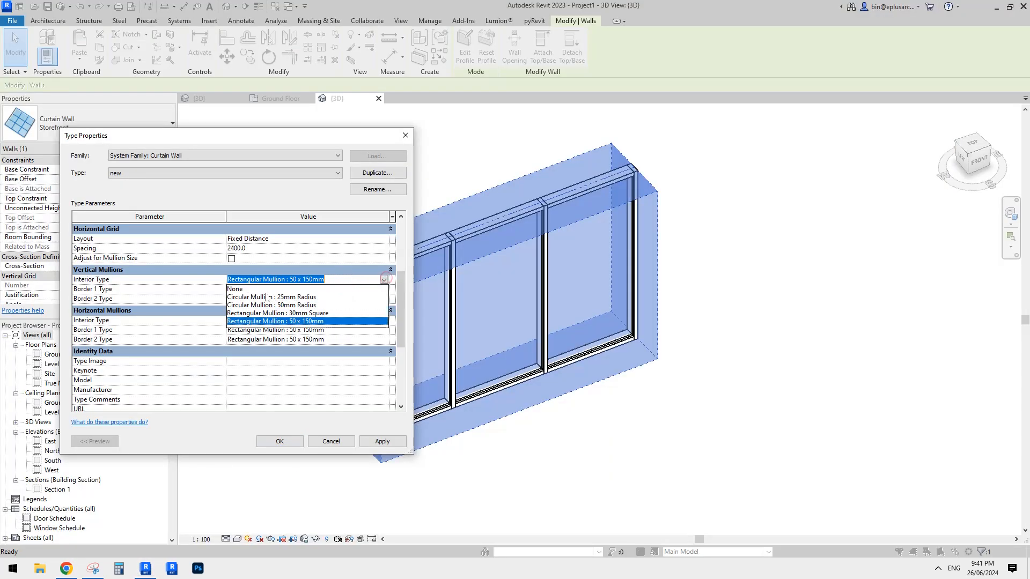
pyautogui.click(264, 293)
pyautogui.hotkey('ctrl', 'c')
pyautogui.click(331, 280)
pyautogui.click(343, 289)
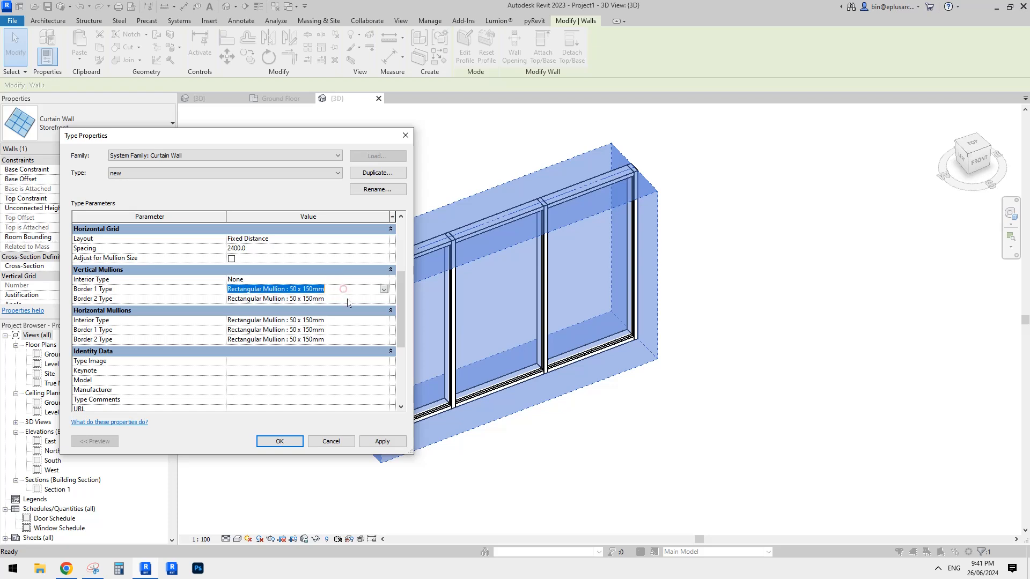
pyautogui.hotkey('ctrl', 'v')
pyautogui.click(339, 281)
pyautogui.click(344, 298)
pyautogui.hotkey('ctrl', 'v')
pyautogui.click(344, 281)
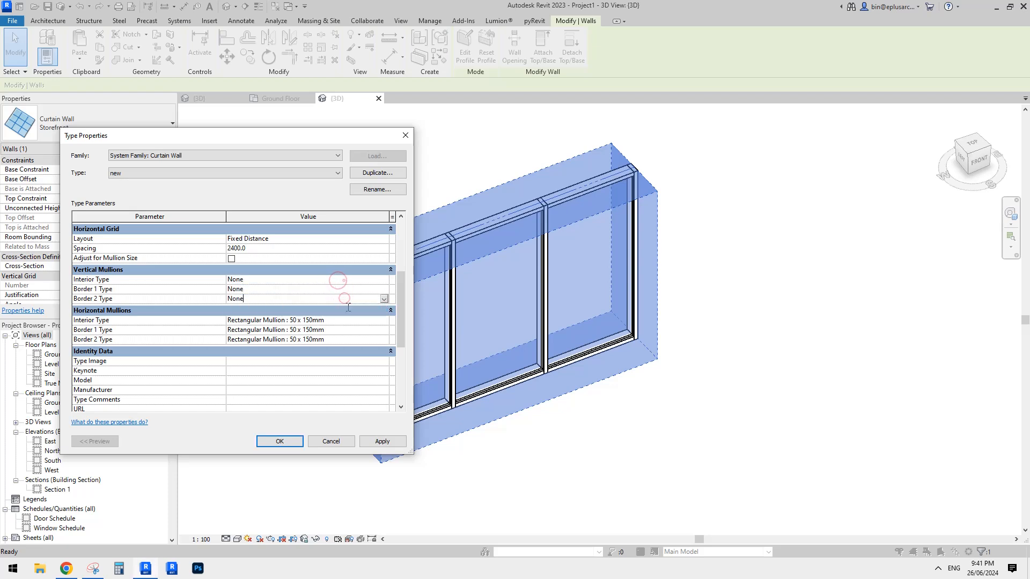
# - Set the interior, border 1 and border 2 horizontal mullions of the wall type to None
pyautogui.click(343, 319)
pyautogui.hotkey('ctrl', 'v')
pyautogui.click(343, 329)
pyautogui.hotkey('ctrl', 'v')
pyautogui.click(344, 339)
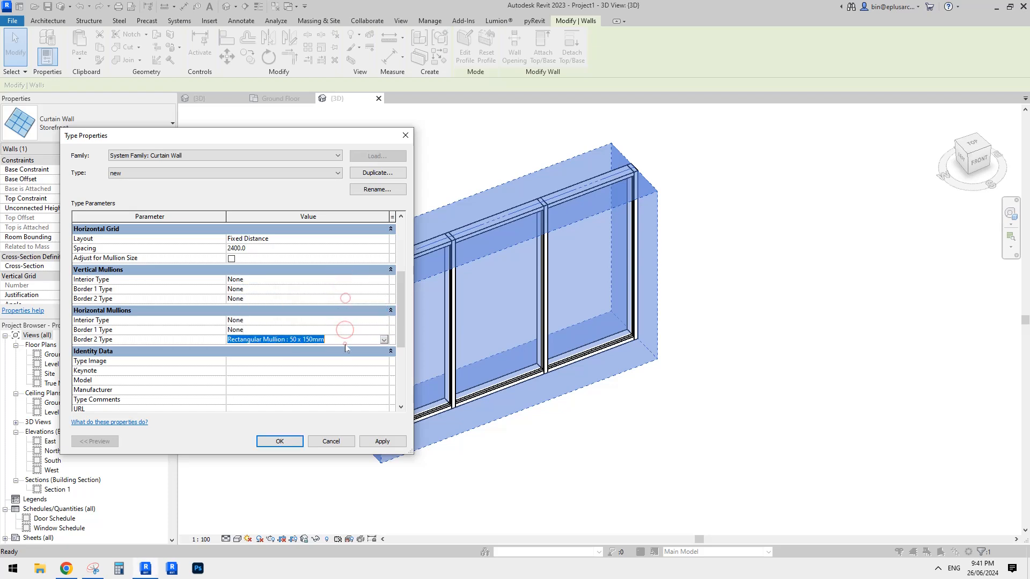
pyautogui.hotkey('ctrl', 'v')
# - Apply the wall type changes to the curtain wall and delete its non-type-driven mullions
pyautogui.click(279, 440)
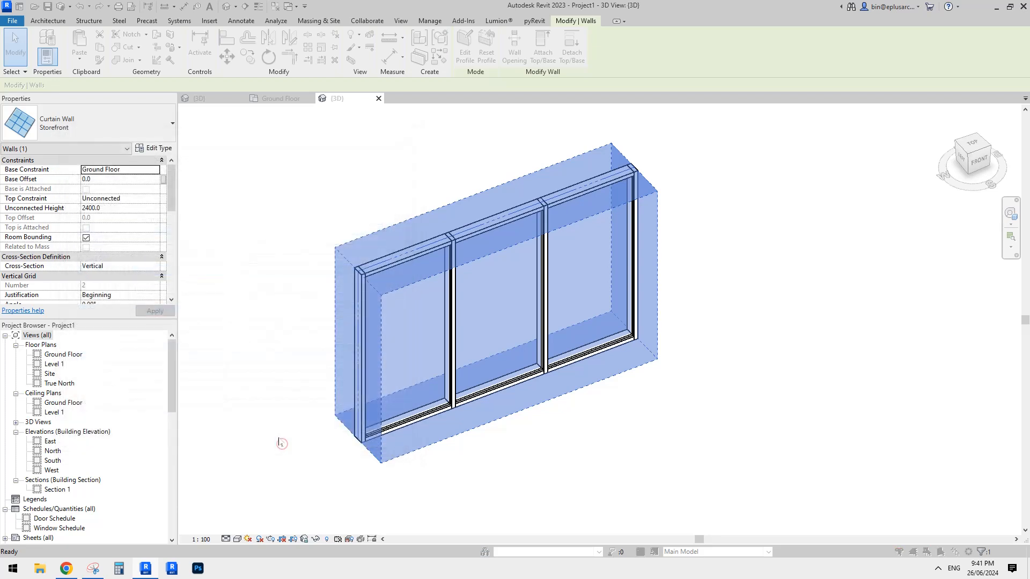
pyautogui.moveTo(517, 236); pyautogui.dragTo(527, 252)
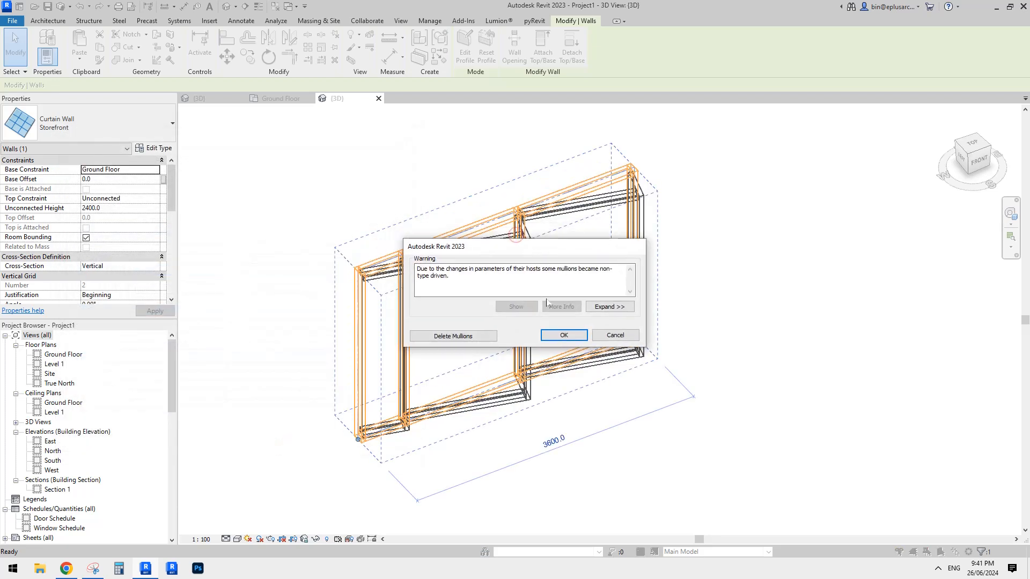
pyautogui.click(471, 336)
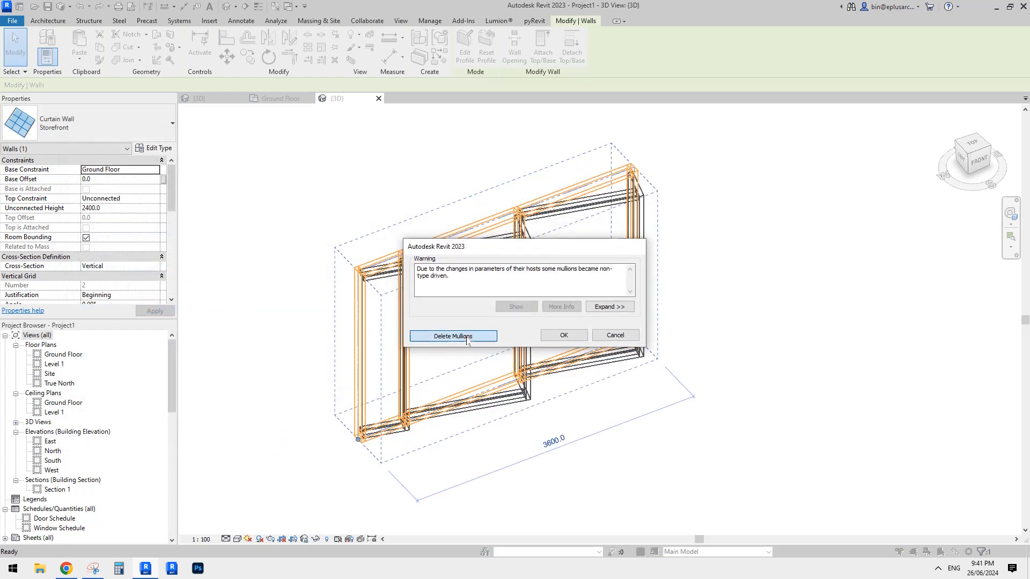
# - Examine the angled curtain panels and their junctions from the front, back and above in the 3D view
pyautogui.keyDown('shift'); pyautogui.moveTo(470, 348); pyautogui.dragTo(439, 343, button='middle'); pyautogui.keyUp('shift')
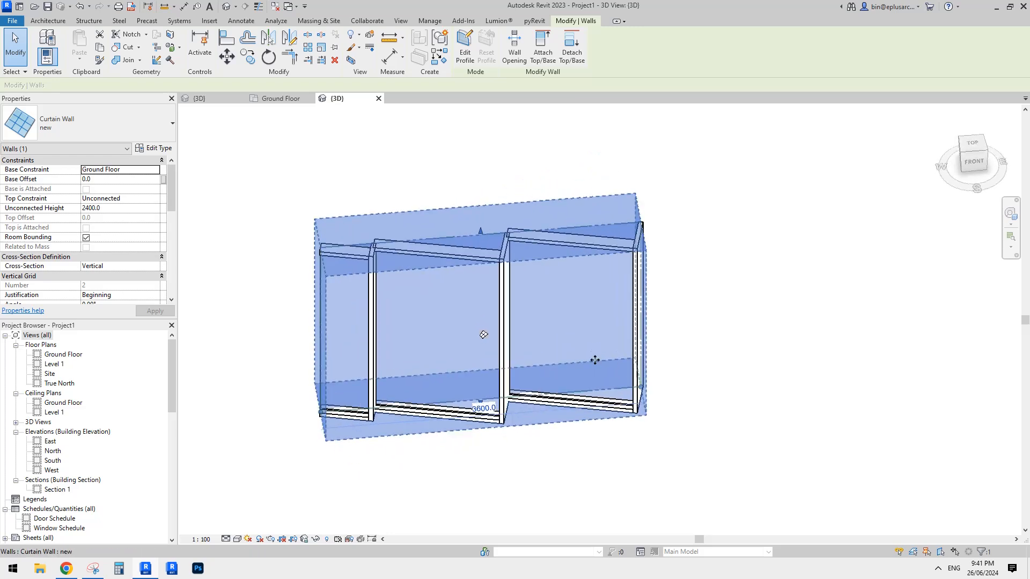
pyautogui.press('Escape')
pyautogui.scroll(-2, 595, 361)
pyautogui.keyDown('shift'); pyautogui.moveTo(529, 368); pyautogui.dragTo(450, 318, button='middle'); pyautogui.keyUp('shift')
pyautogui.press('Escape')
pyautogui.moveTo(497, 314)
pyautogui.keyDown('shift'); pyautogui.mouseDown(button='middle')
pyautogui.moveTo(545, 344)
pyautogui.moveTo(540, 331)
pyautogui.moveTo(510, 328)
pyautogui.mouseUp(button='middle'); pyautogui.keyUp('shift')
pyautogui.scroll(1, 535, 336)
pyautogui.click(464, 280)
pyautogui.keyDown('shift'); pyautogui.moveTo(464, 279); pyautogui.dragTo(515, 268, button='middle'); pyautogui.keyUp('shift')
pyautogui.press('Escape')
pyautogui.moveTo(434, 251); pyautogui.dragTo(439, 265, button='middle')
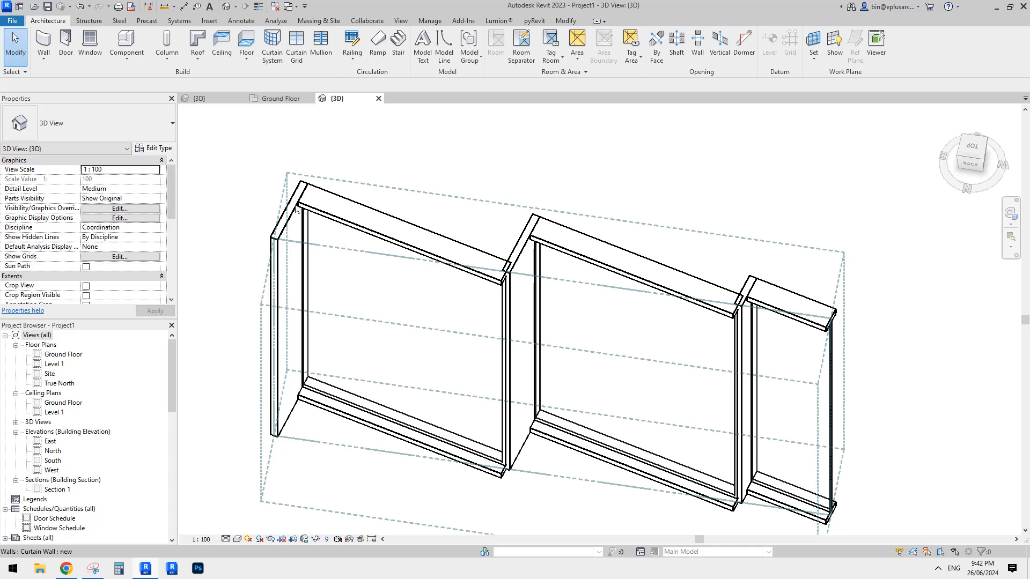
pyautogui.keyDown('shift'); pyautogui.moveTo(513, 255); pyautogui.dragTo(552, 325, button='middle'); pyautogui.keyUp('shift')
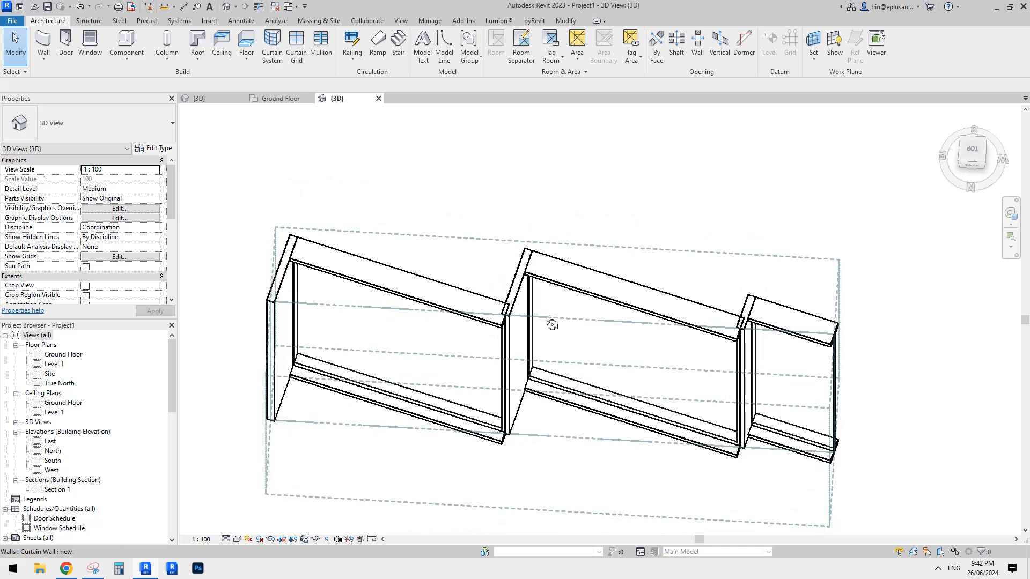
pyautogui.keyDown('shift'); pyautogui.moveTo(461, 312); pyautogui.dragTo(513, 324, button='middle'); pyautogui.keyUp('shift')
pyautogui.click(517, 308)
pyautogui.scroll(2, 508, 343)
pyautogui.press('Escape')
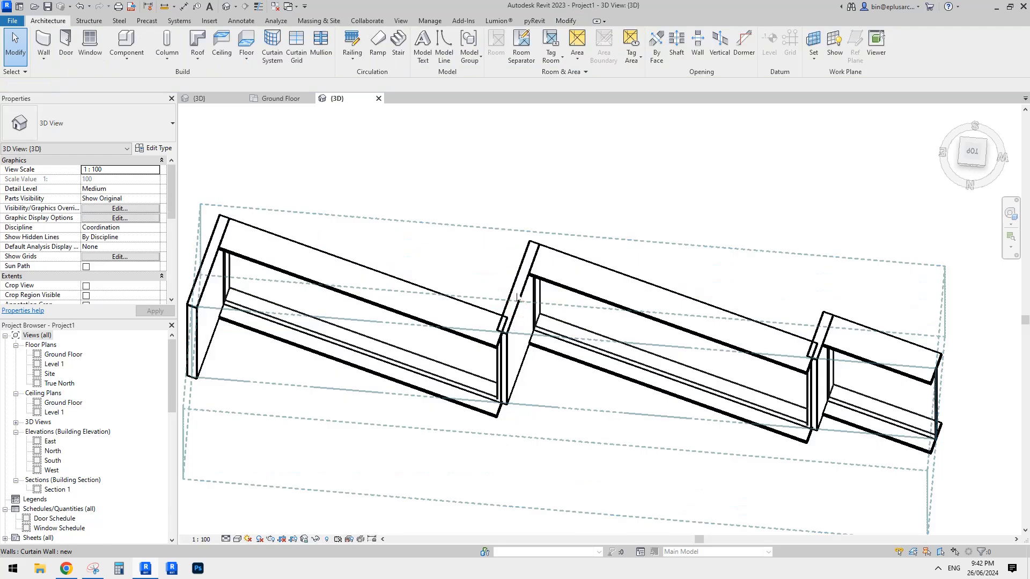
# - Select individual curtain panels and examine how adjacent ones overlap at the shared corner
pyautogui.click(516, 293)
pyautogui.press('Tab')
pyautogui.click(518, 293)
pyautogui.moveTo(540, 255); pyautogui.dragTo(542, 228, button='middle')
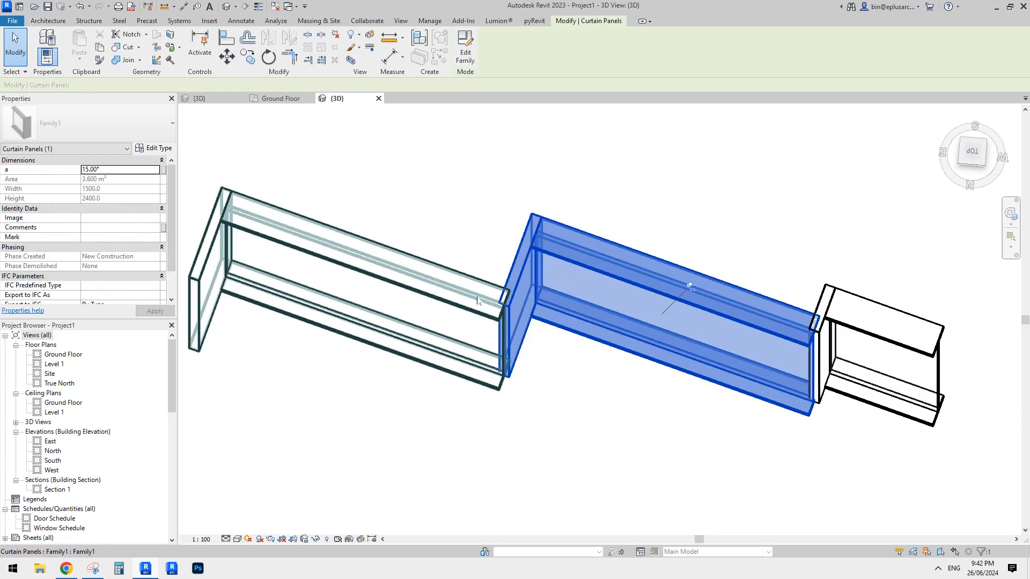
pyautogui.keyDown('shift'); pyautogui.moveTo(459, 295); pyautogui.dragTo(437, 282, button='middle'); pyautogui.keyUp('shift')
pyautogui.press('Escape')
pyautogui.keyDown('shift'); pyautogui.moveTo(512, 308); pyautogui.dragTo(558, 290, button='middle'); pyautogui.keyUp('shift')
pyautogui.click(487, 321)
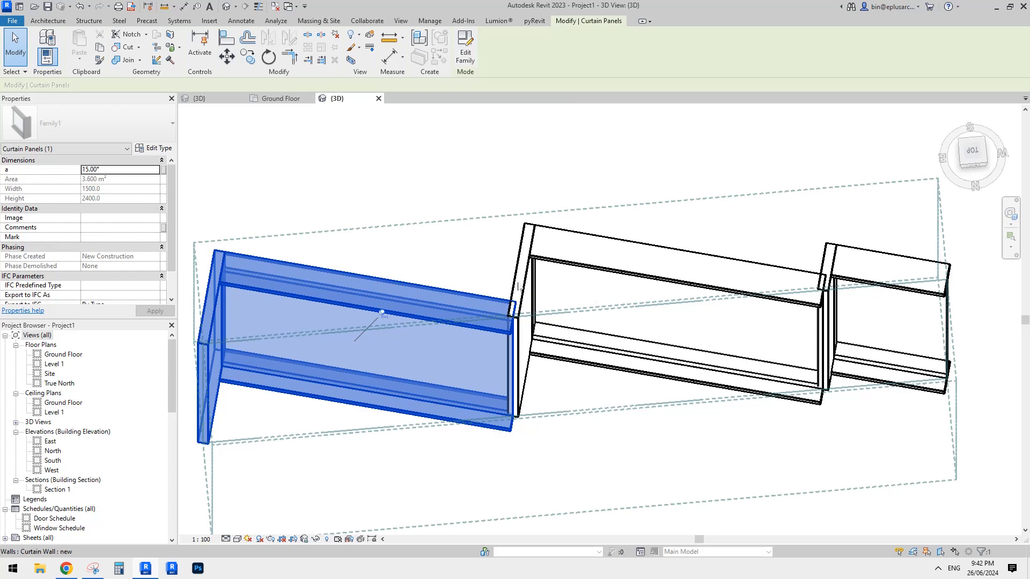
pyautogui.moveTo(520, 316)
pyautogui.keyDown('shift'); pyautogui.mouseDown(button='middle')
pyautogui.moveTo(538, 315)
pyautogui.moveTo(505, 309)
pyautogui.mouseUp(button='middle'); pyautogui.keyUp('shift')
pyautogui.click(402, 276)
pyautogui.keyDown('shift'); pyautogui.moveTo(400, 281); pyautogui.dragTo(364, 273, button='middle'); pyautogui.keyUp('shift')
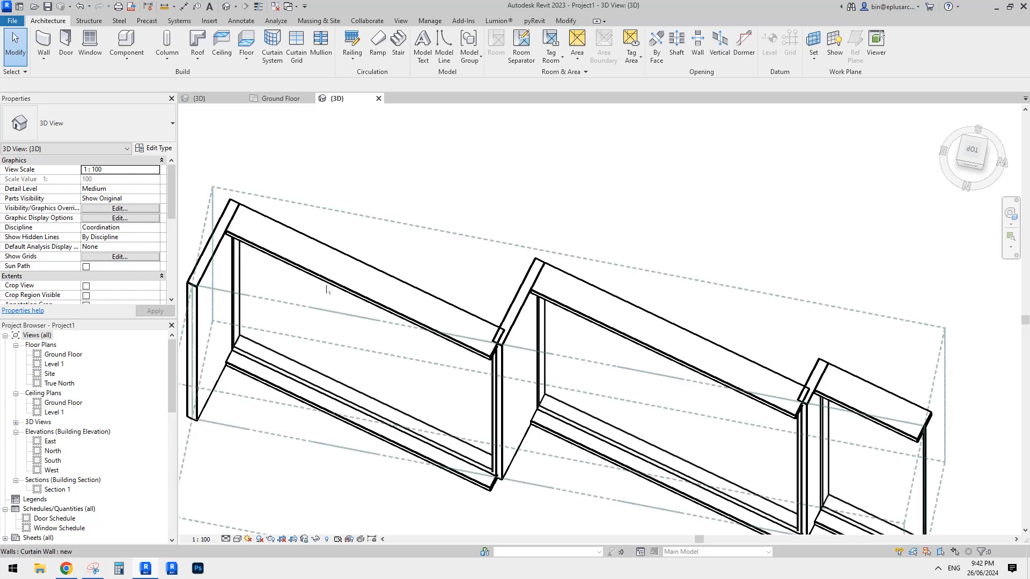
# - Open the family of the first full-width curtain panel for editing
pyautogui.click(349, 279)
pyautogui.click(464, 48)
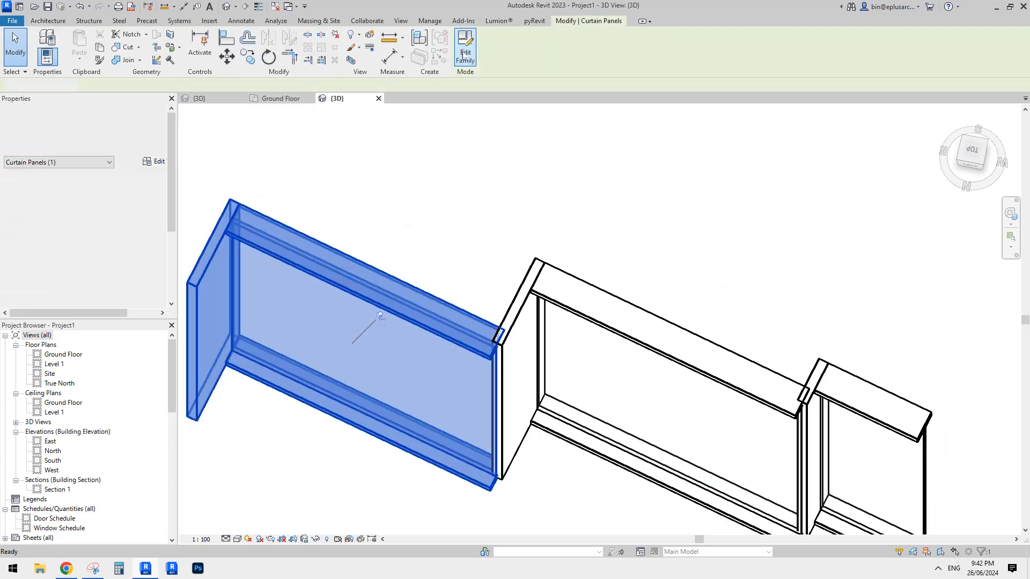
pyautogui.keyDown('shift'); pyautogui.moveTo(539, 260); pyautogui.dragTo(556, 195, button='middle'); pyautogui.keyUp('shift')
pyautogui.scroll(1, 443, 127)
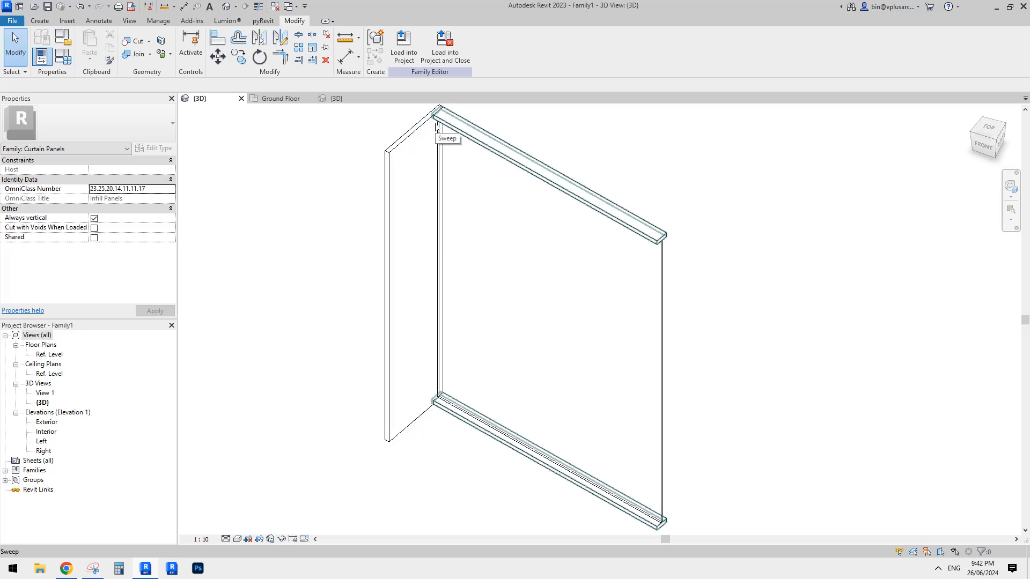
# - Copy the vertical void extrusion at the side panel's corner and paste it aligned to the same place
pyautogui.click(433, 125)
pyautogui.scroll(-1, 417, 207)
pyautogui.moveTo(417, 207); pyautogui.dragTo(420, 215, button='middle')
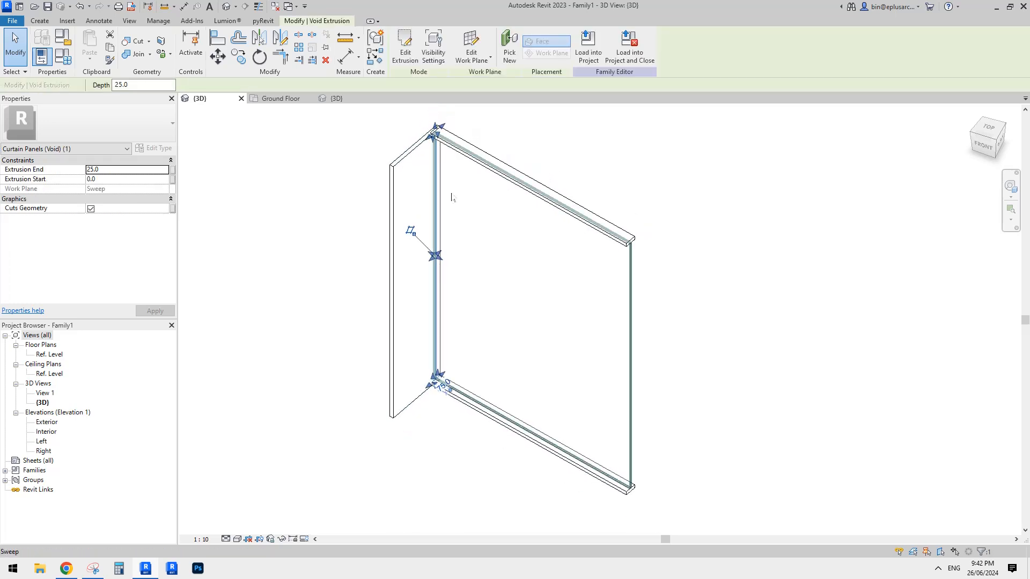
pyautogui.moveTo(458, 186); pyautogui.dragTo(449, 192, button='middle')
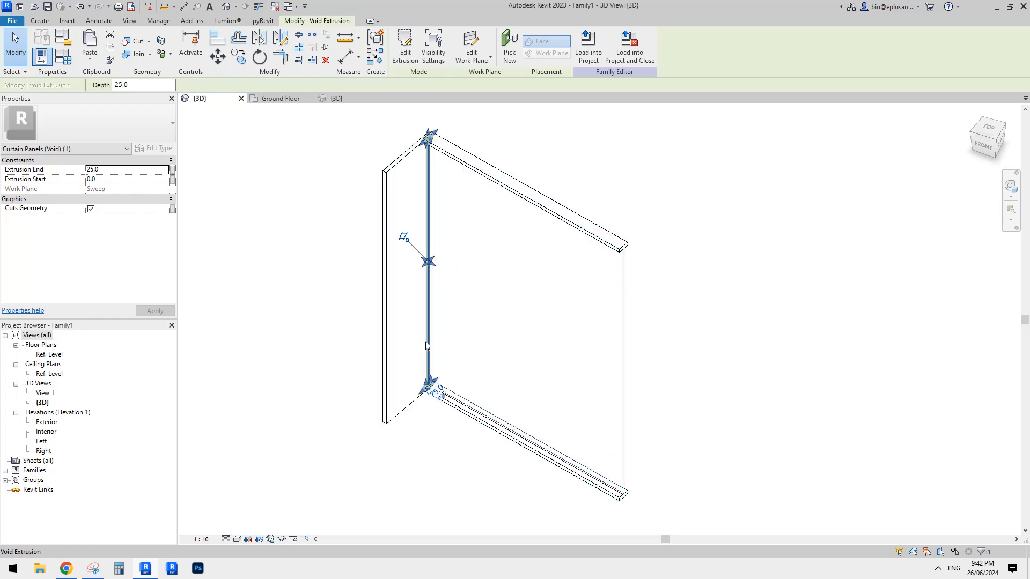
pyautogui.moveTo(488, 155); pyautogui.dragTo(474, 169, button='middle')
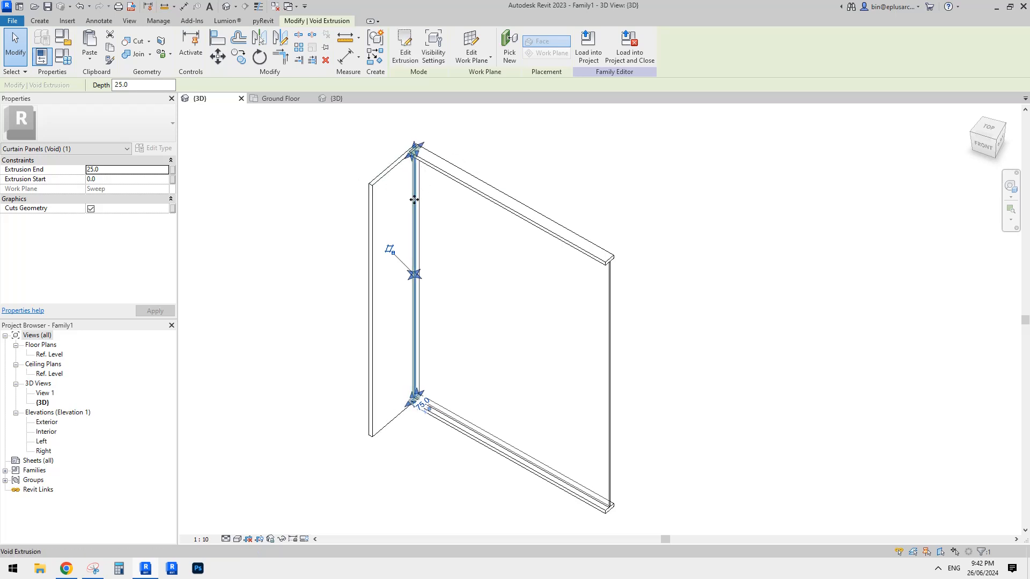
pyautogui.click(91, 61)
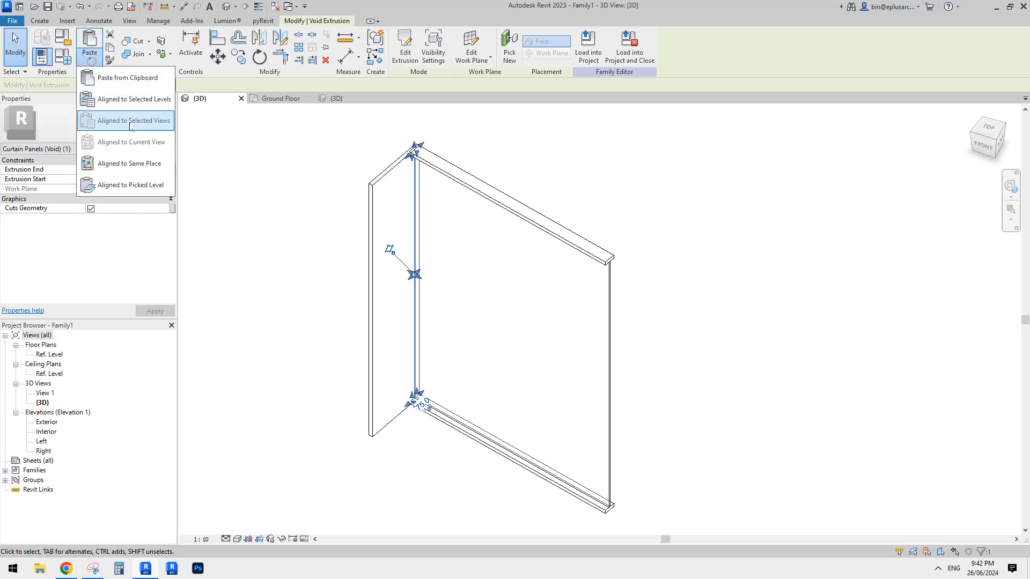
pyautogui.click(133, 166)
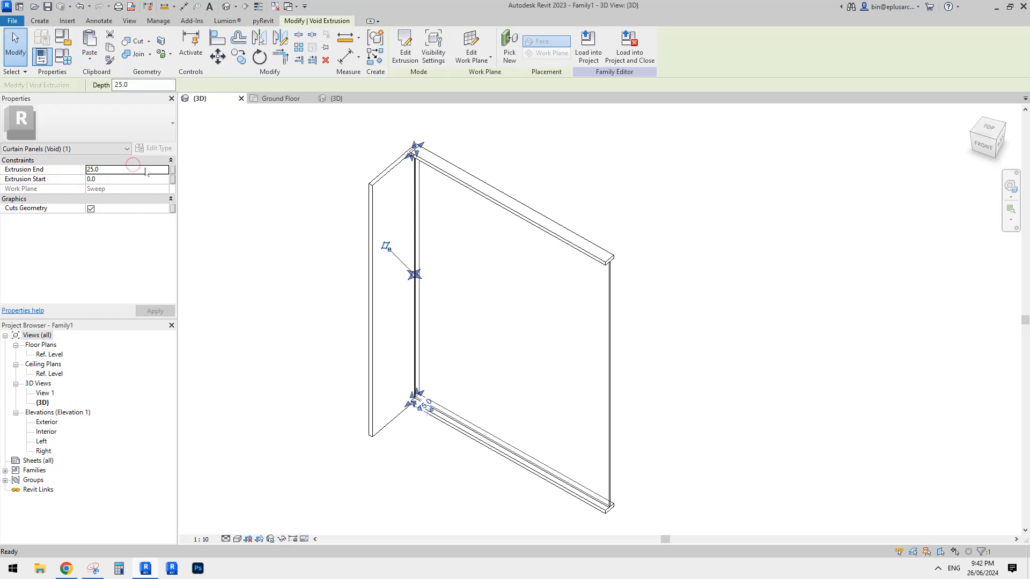
# - Rehost the pasted void extrusion by picking the plane at the free end of the main panel as its work plane
pyautogui.click(471, 47)
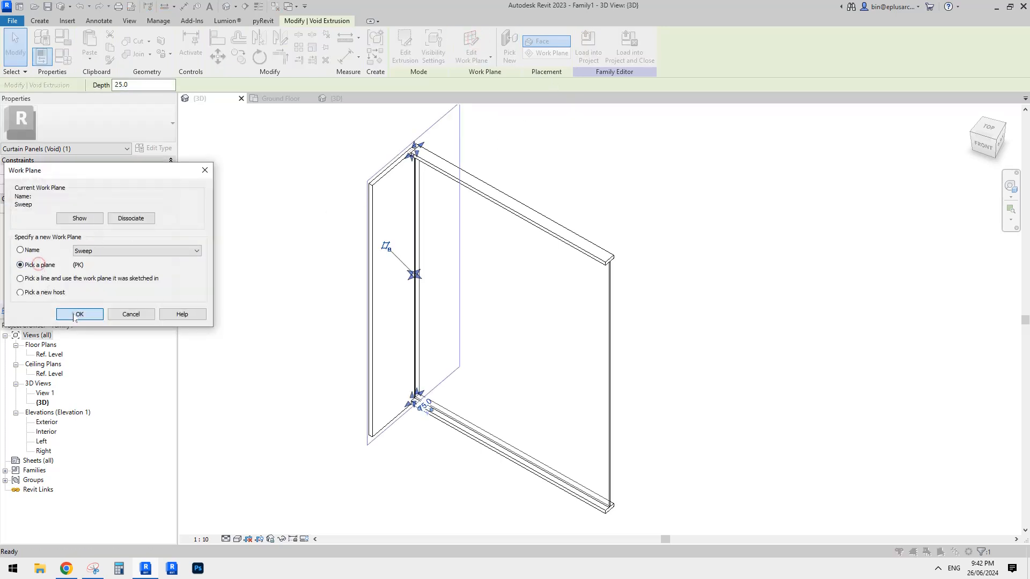
pyautogui.click(80, 314)
pyautogui.scroll(4, 617, 257)
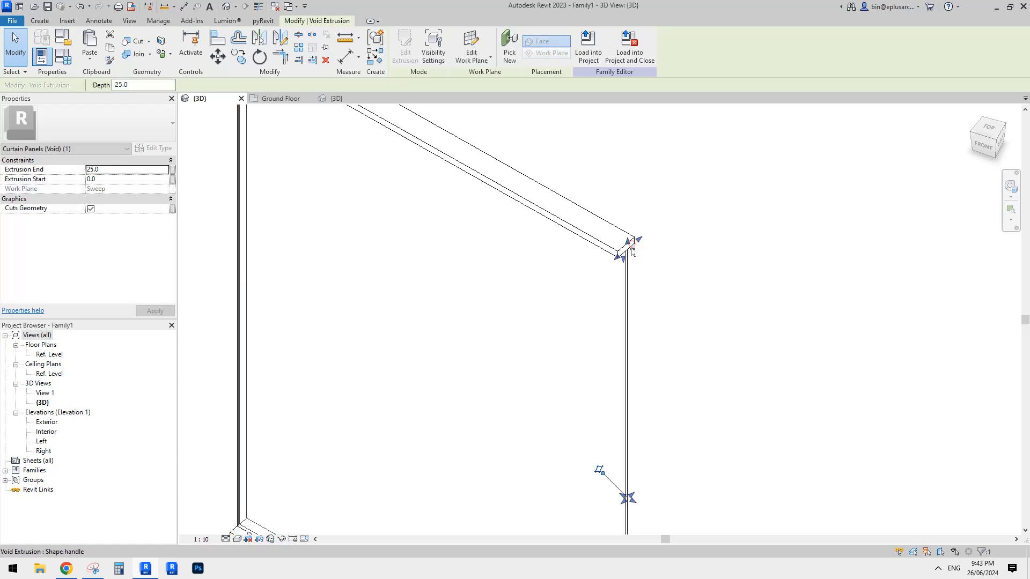
pyautogui.scroll(-5, 631, 252)
pyautogui.click(655, 317)
pyautogui.moveTo(677, 285)
pyautogui.keyDown('shift'); pyautogui.mouseDown(button='middle')
pyautogui.moveTo(678, 303)
pyautogui.moveTo(665, 290)
pyautogui.mouseUp(button='middle'); pyautogui.keyUp('shift')
pyautogui.click(637, 211)
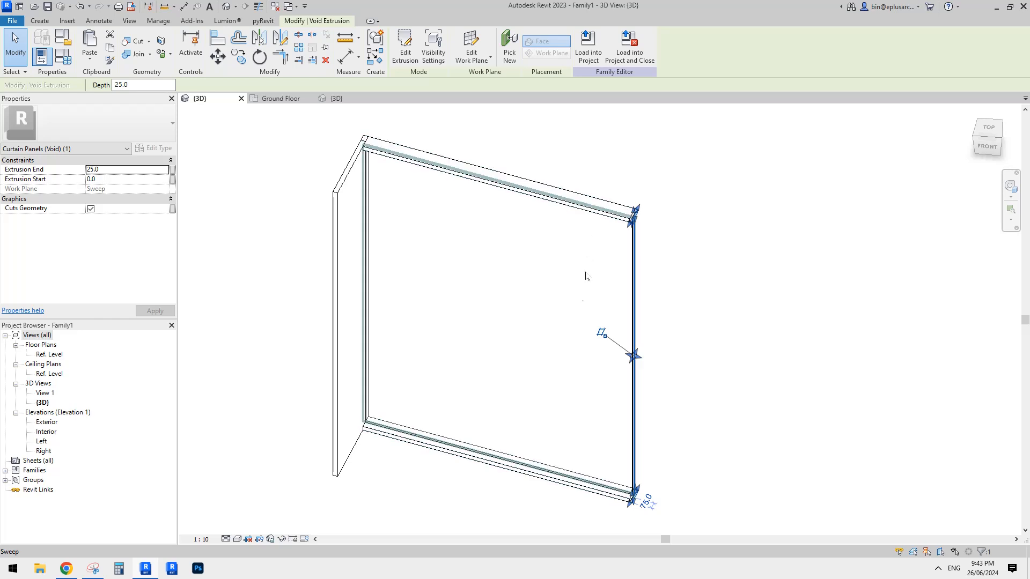
pyautogui.click(724, 290)
pyautogui.keyDown('shift'); pyautogui.moveTo(736, 289); pyautogui.dragTo(668, 295, button='middle'); pyautogui.keyUp('shift')
# - Copy the vertical solid extrusion at the corner between the side panel and main panel, and paste it aligned to the same place
pyautogui.click(317, 214)
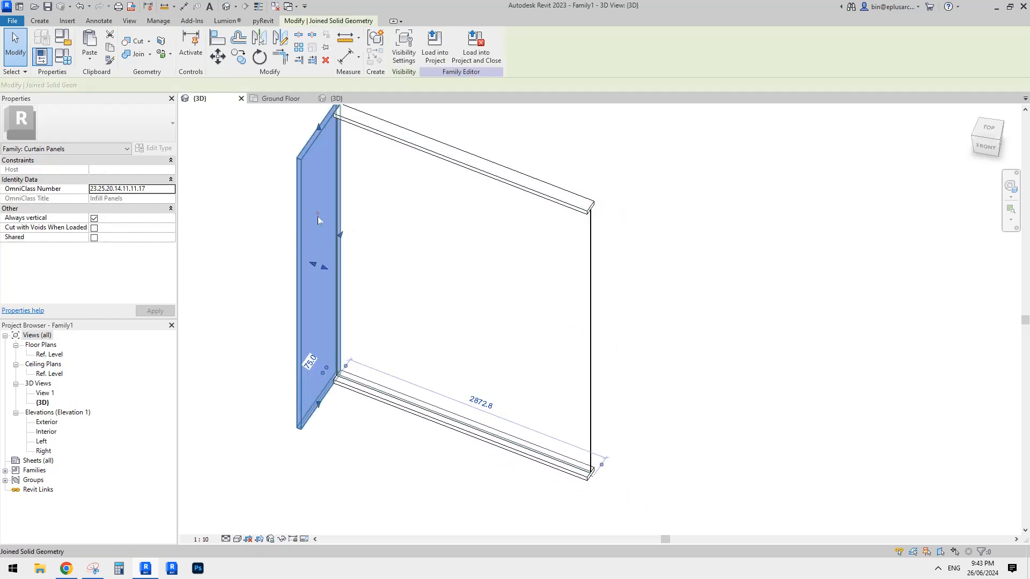
pyautogui.moveTo(317, 217); pyautogui.dragTo(427, 262, button='middle')
pyautogui.keyDown('shift'); pyautogui.moveTo(428, 263); pyautogui.dragTo(357, 272, button='middle'); pyautogui.keyUp('shift')
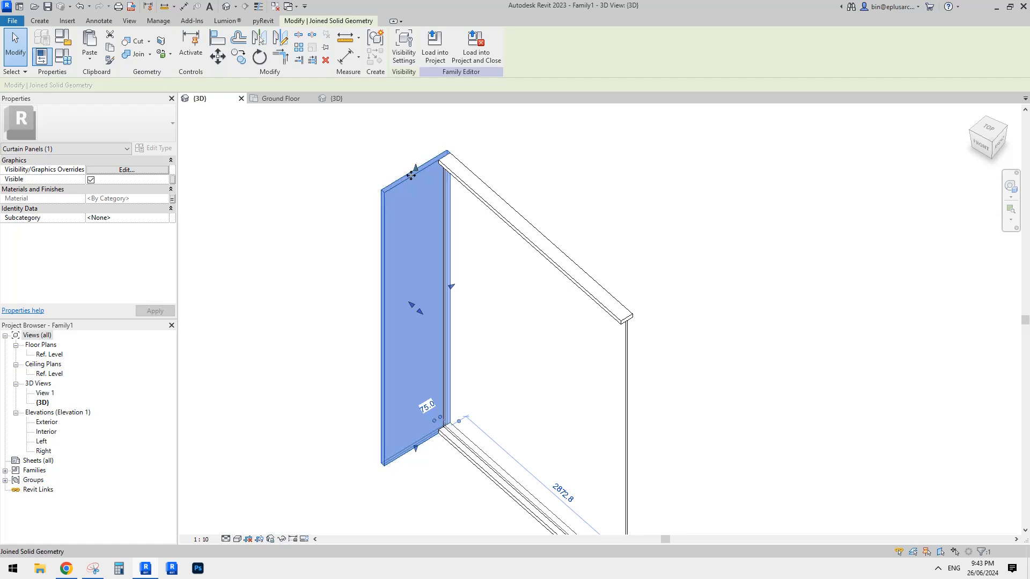
pyautogui.scroll(2, 420, 168)
pyautogui.press('Escape')
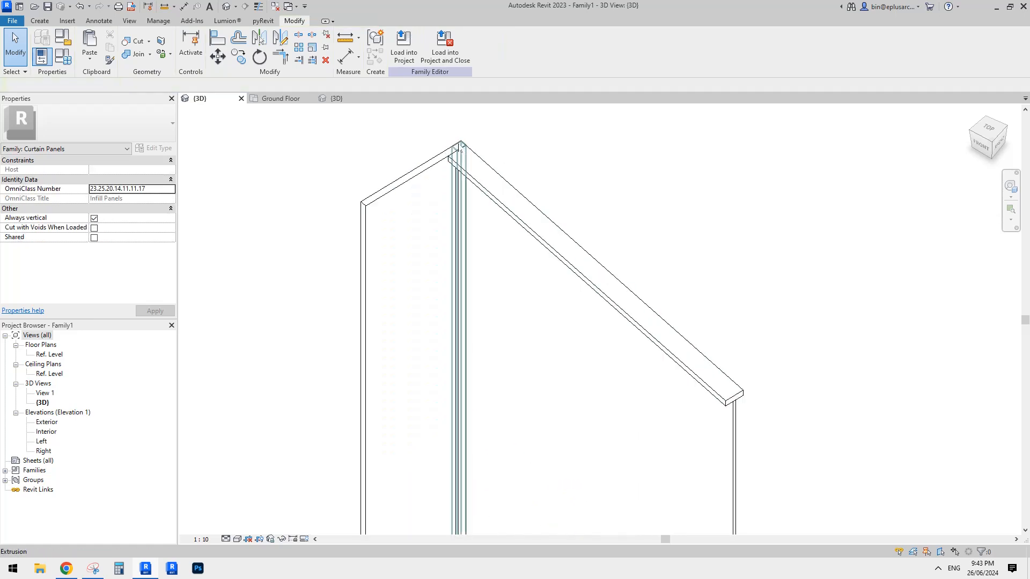
pyautogui.click(460, 150)
pyautogui.scroll(-3, 461, 150)
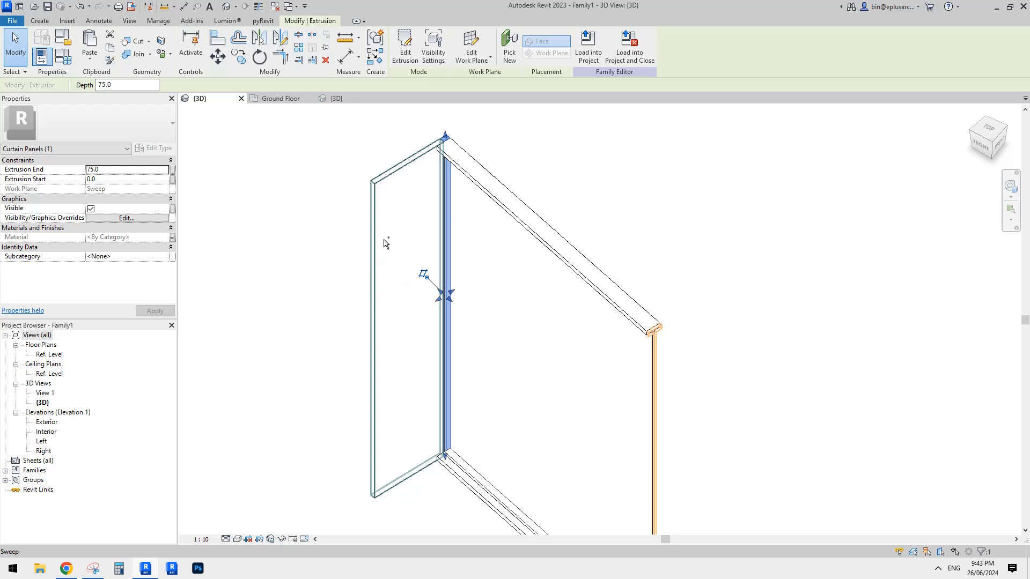
pyautogui.click(90, 58)
pyautogui.click(134, 167)
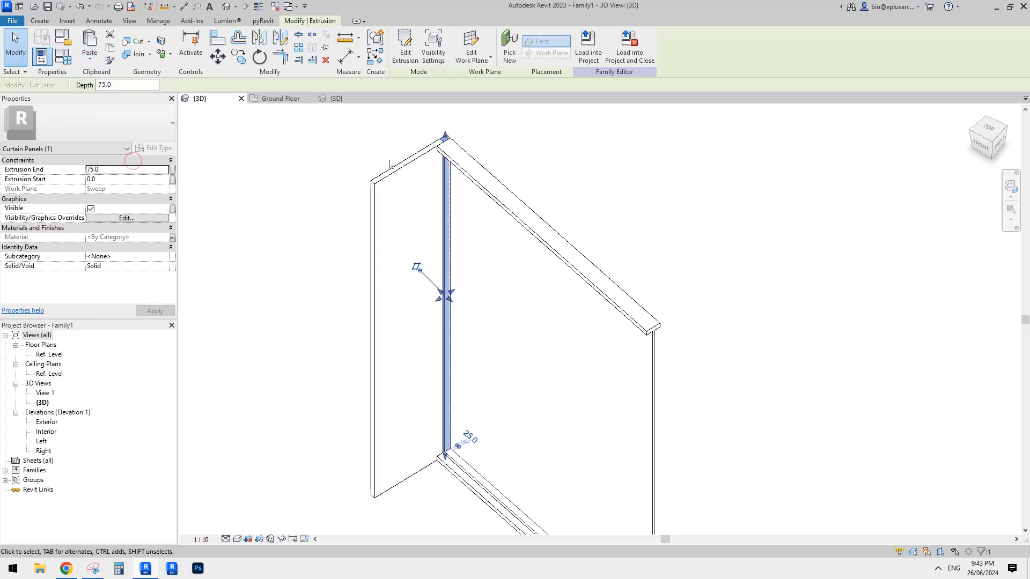
# - Rehost the pasted solid extrusion by picking the plane at the side panel's free end as its work plane
pyautogui.click(474, 38)
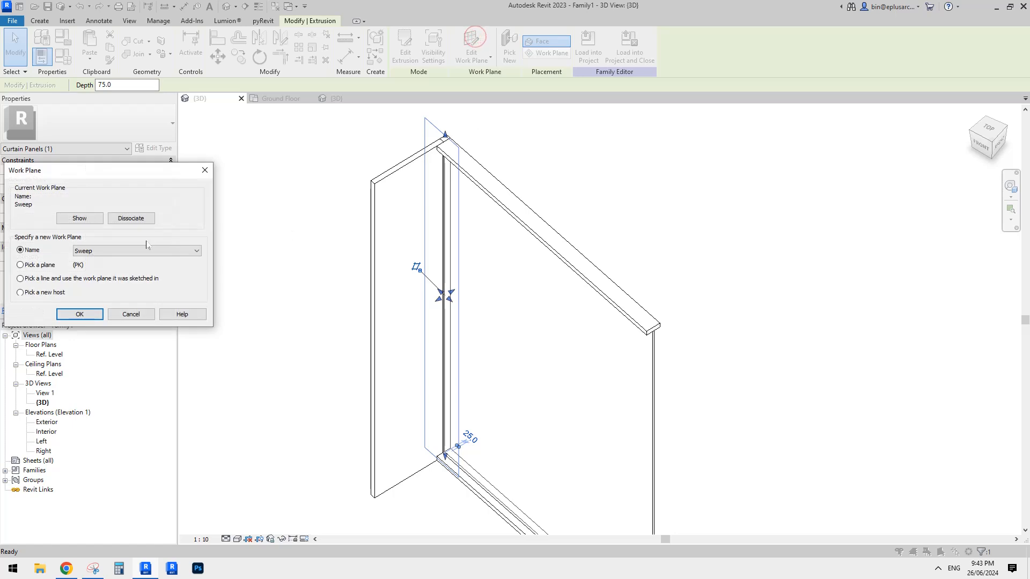
pyautogui.click(77, 316)
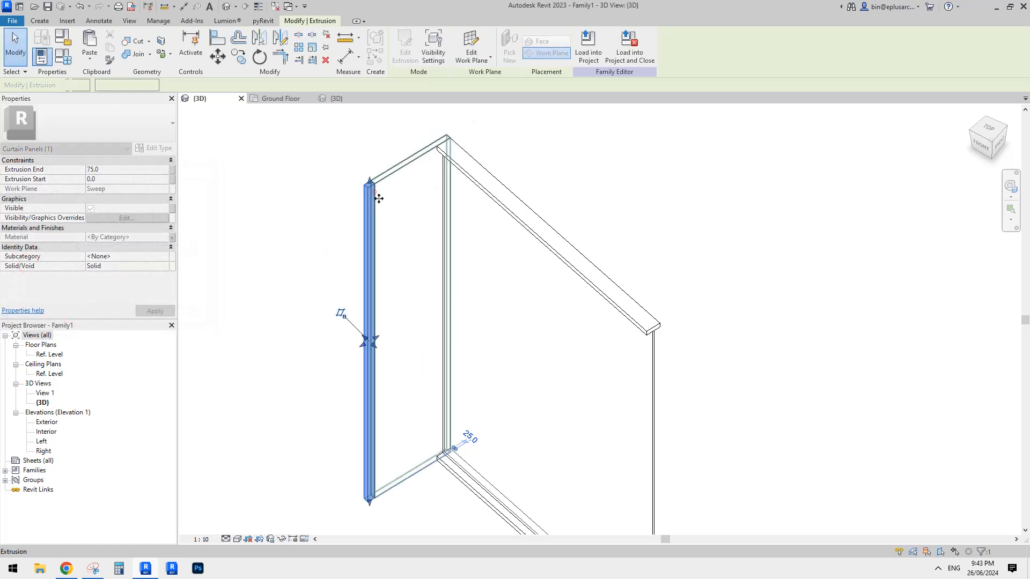
pyautogui.click(375, 193)
# - Join the side panel's geometry with the rehosted vertical extrusion at its free end
pyautogui.click(138, 55)
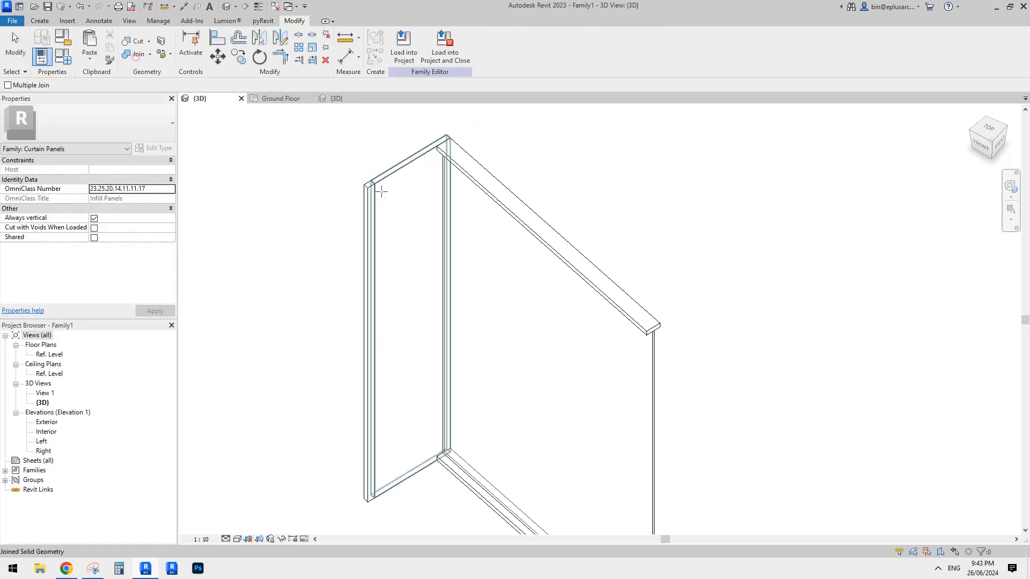
pyautogui.click(402, 198)
pyautogui.click(369, 199)
pyautogui.press('Escape')
pyautogui.keyDown('shift'); pyautogui.moveTo(618, 223); pyautogui.dragTo(532, 254, button='middle'); pyautogui.keyUp('shift')
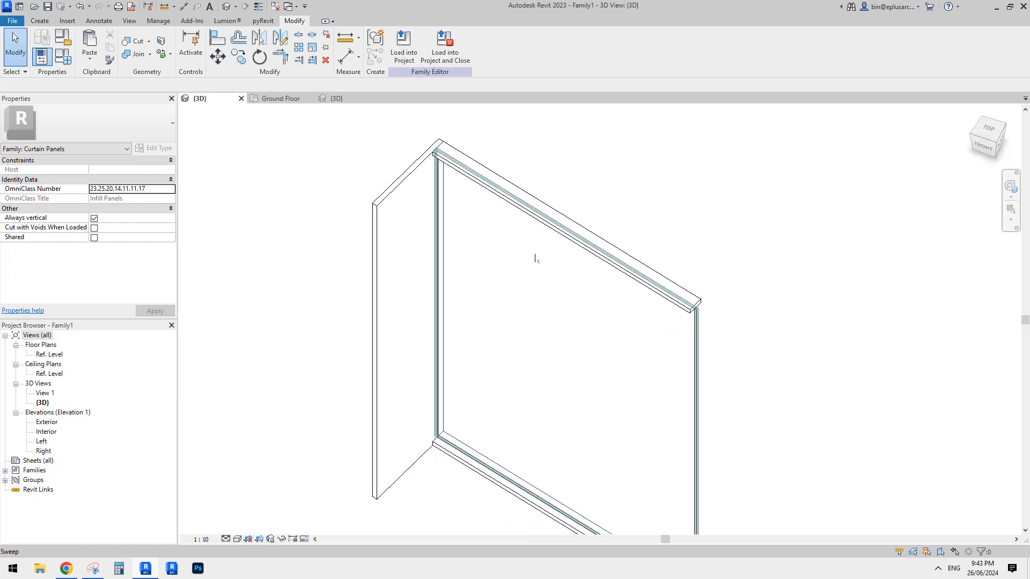
# - Load the edited panel family into Project1, overwriting the existing version
pyautogui.click(413, 55)
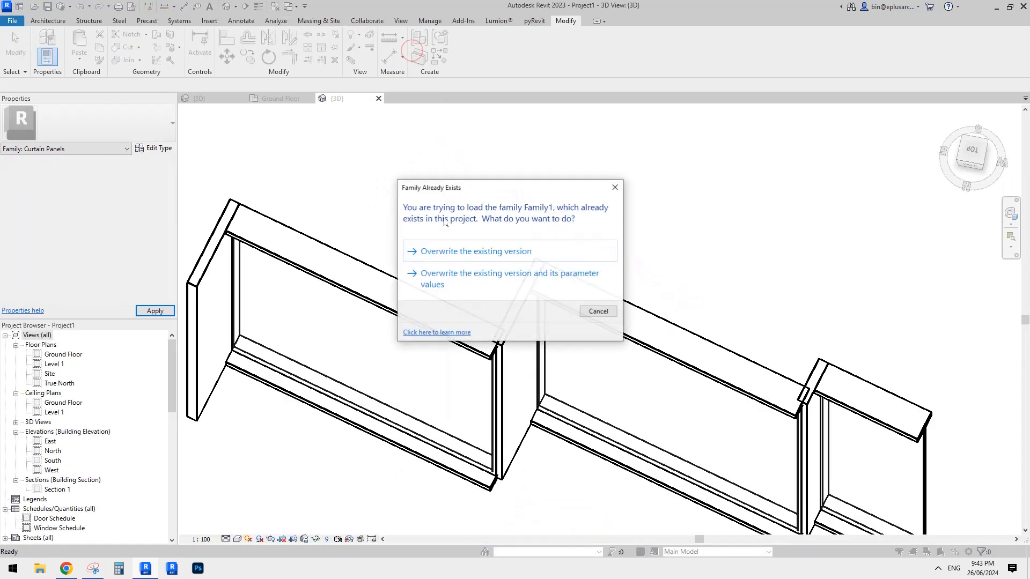
pyautogui.click(454, 251)
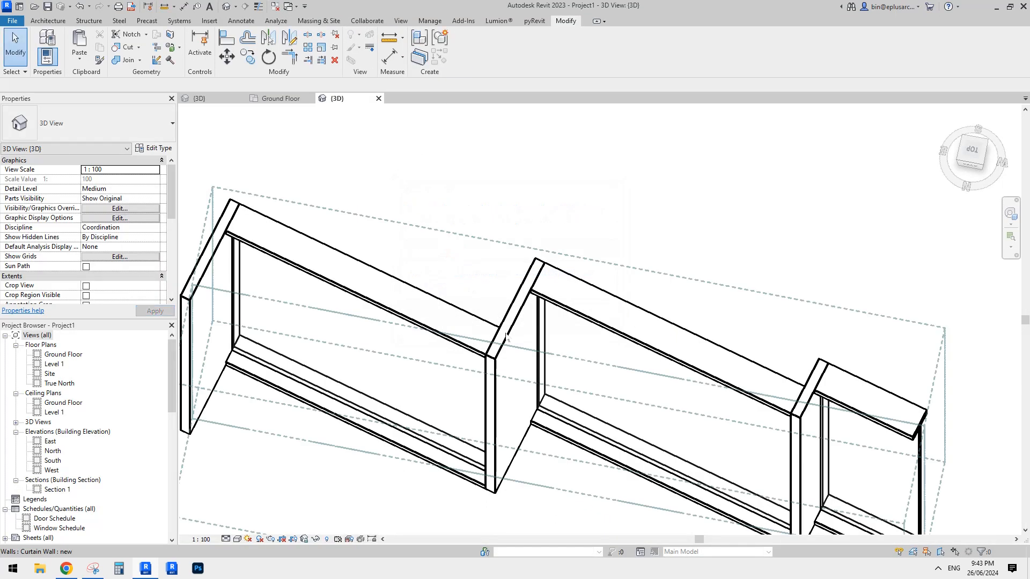
pyautogui.scroll(-2, 534, 221)
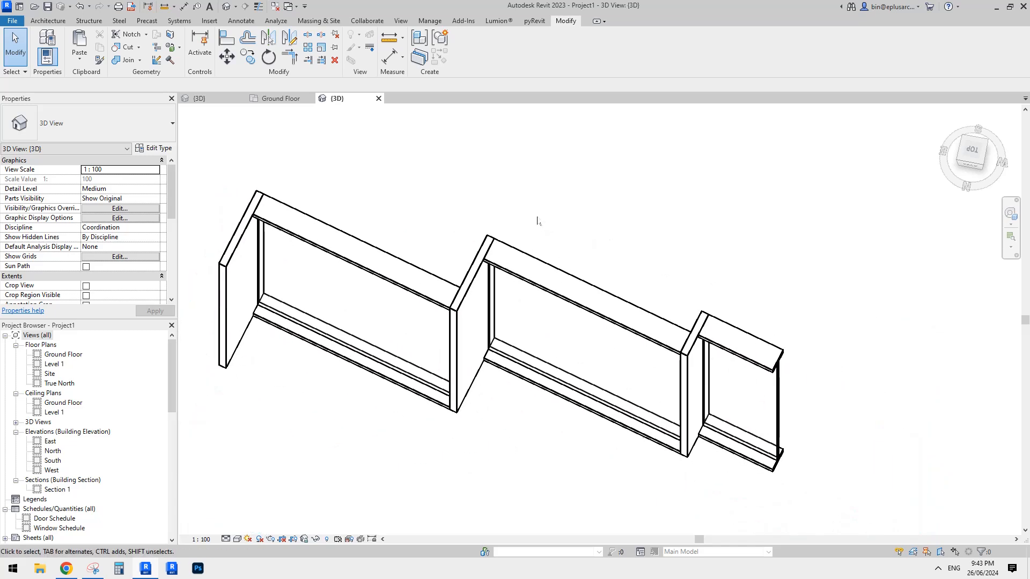
pyautogui.keyDown('shift'); pyautogui.moveTo(529, 222); pyautogui.dragTo(657, 268, button='middle'); pyautogui.keyUp('shift')
# - Set the vertical grid spacing of the curtain wall type to 1000 mm
pyautogui.click(690, 269)
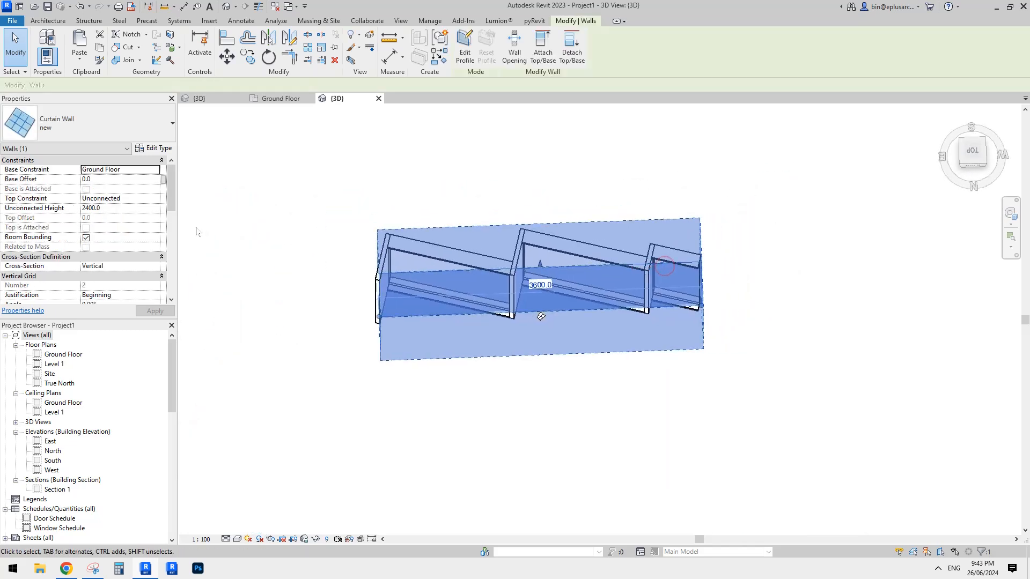
pyautogui.click(153, 149)
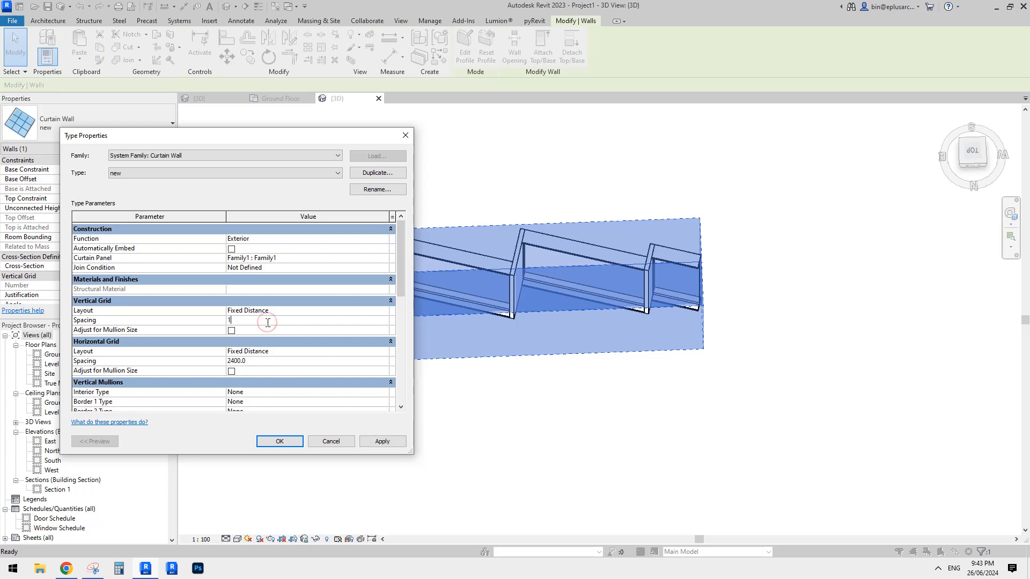
pyautogui.click(280, 442)
pyautogui.keyDown('shift'); pyautogui.moveTo(541, 289); pyautogui.dragTo(454, 278, button='middle'); pyautogui.keyUp('shift')
pyautogui.click(456, 333)
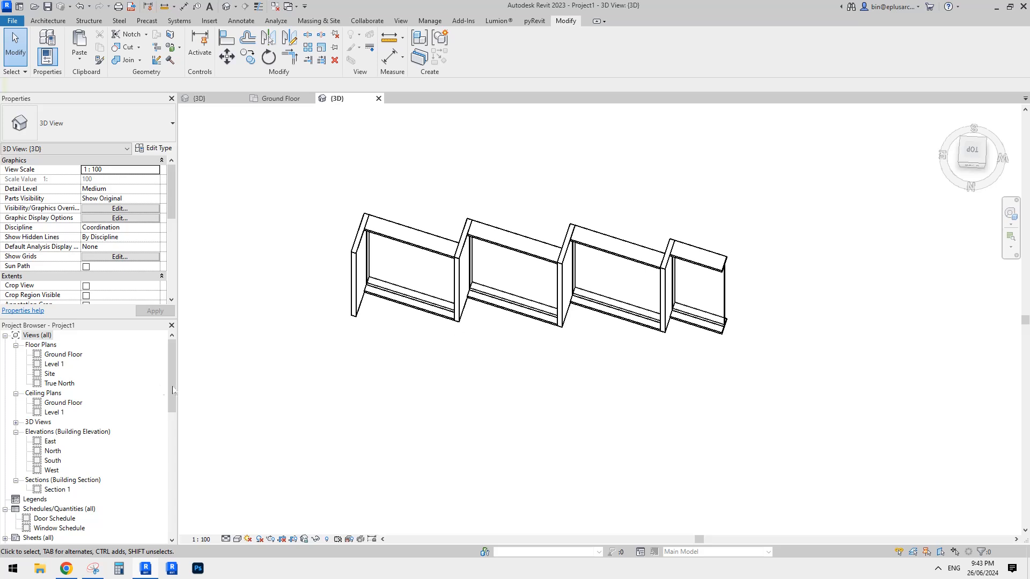
# - In the Ground Floor plan, move one end of the curtain wall past its opposite end, making the wall about 2800 mm long
pyautogui.doubleClick(63, 355)
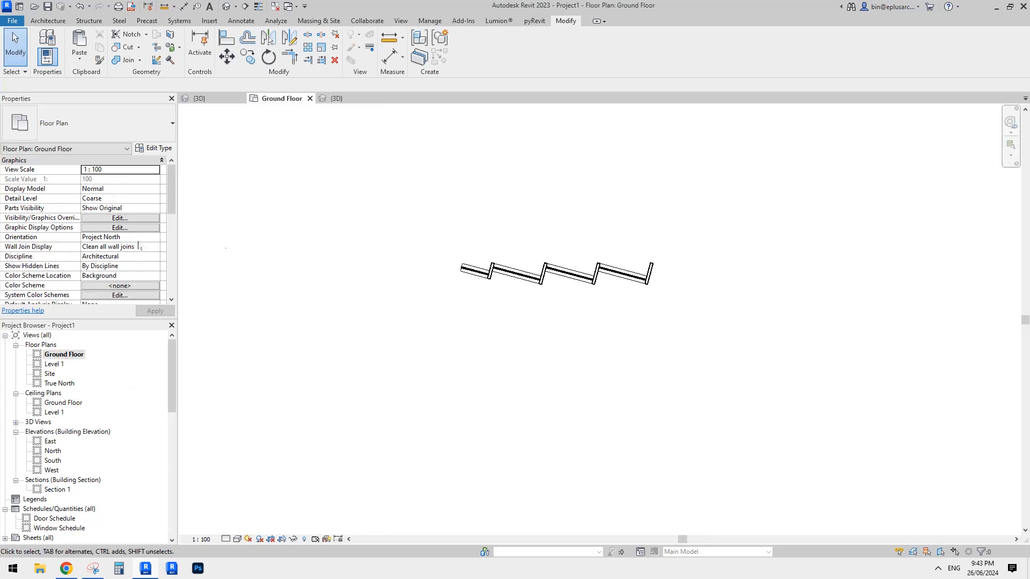
pyautogui.scroll(3, 494, 287)
pyautogui.click(465, 294)
pyautogui.scroll(1, 466, 293)
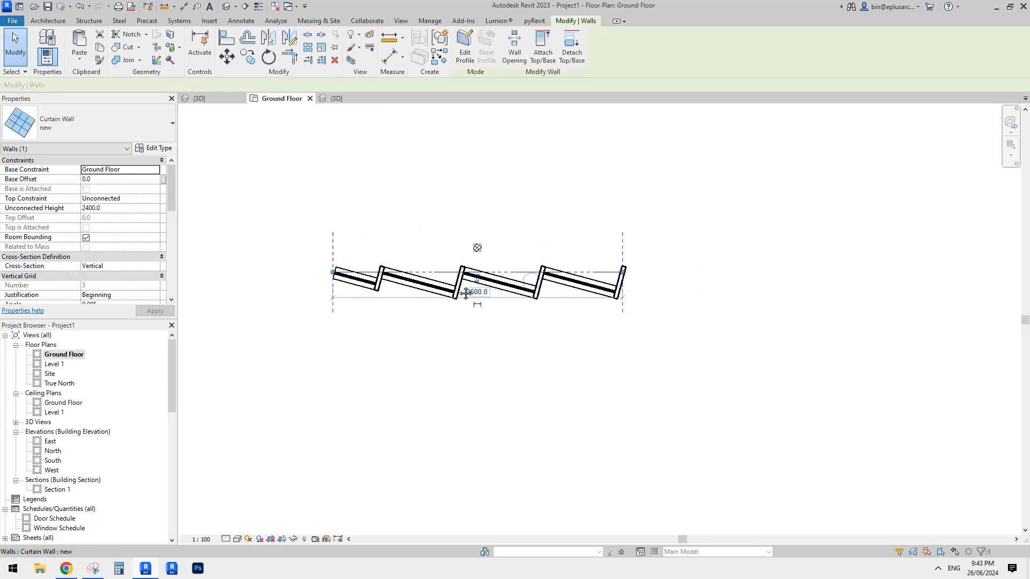
pyautogui.scroll(2, 576, 305)
pyautogui.moveTo(380, 354); pyautogui.dragTo(497, 375, button='middle')
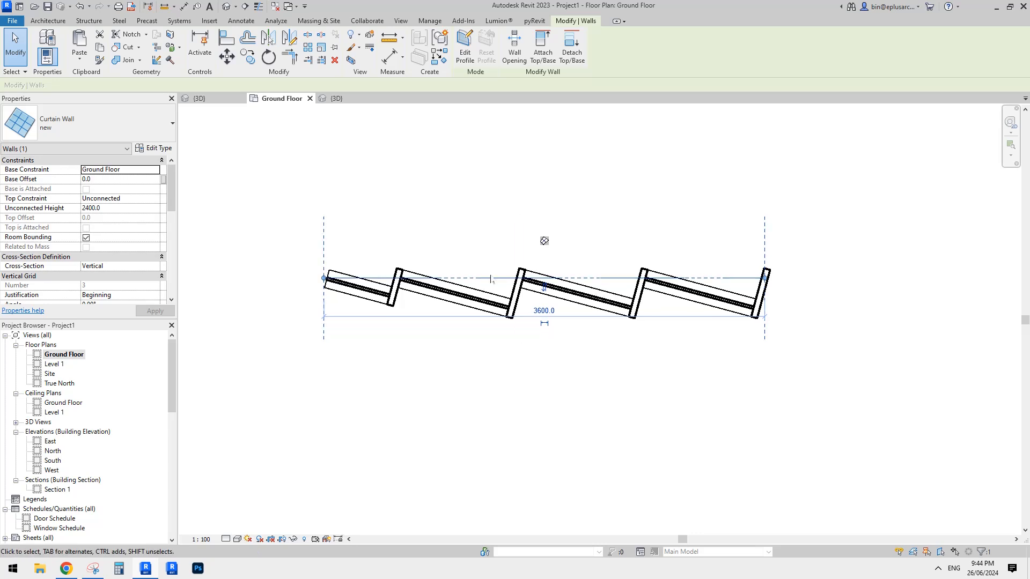
pyautogui.moveTo(497, 292); pyautogui.dragTo(439, 274, button='middle')
pyautogui.scroll(-1, 440, 291)
pyautogui.moveTo(309, 266); pyautogui.dragTo(990, 265)
pyautogui.moveTo(823, 270); pyautogui.dragTo(493, 279, button='middle')
pyautogui.scroll(6, 488, 279)
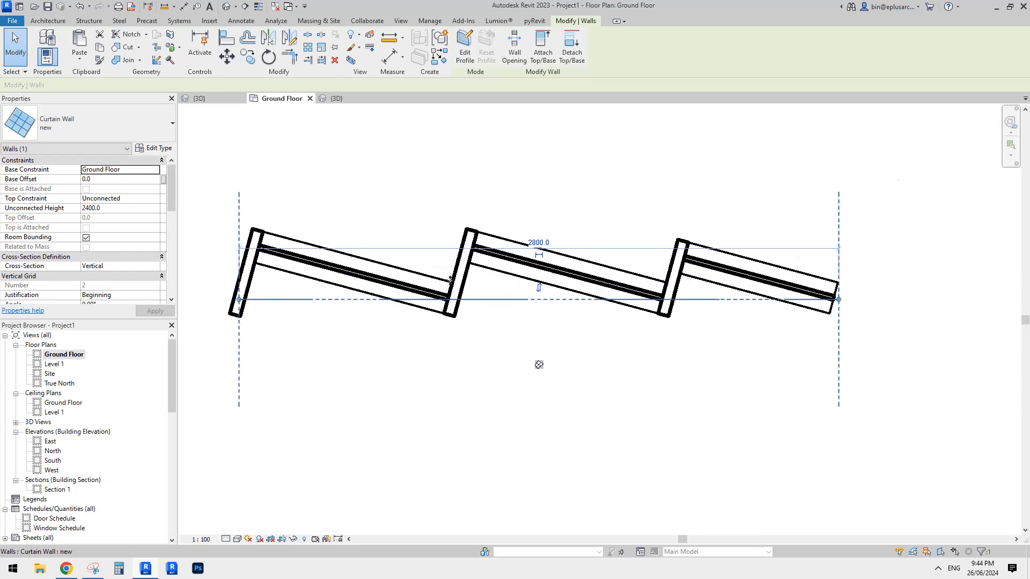
pyautogui.moveTo(329, 288); pyautogui.dragTo(404, 297, button='middle')
pyautogui.scroll(1, 338, 273)
pyautogui.press('Escape')
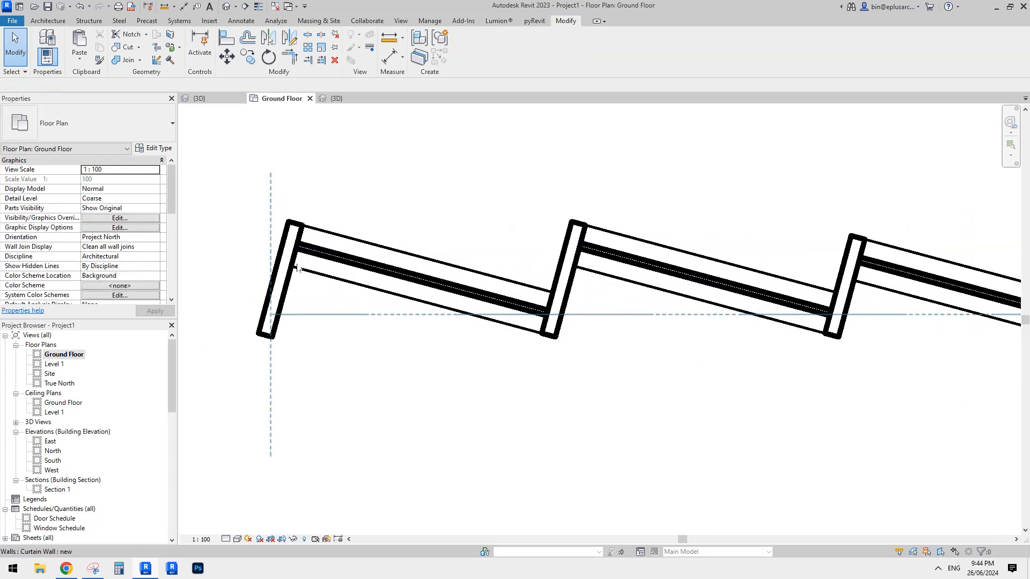
# - Add an aligned dimension string from the curtain wall's full-bay end across its two vertical grid lines, placed below the wall
pyautogui.click(270, 241)
pyautogui.moveTo(330, 237); pyautogui.dragTo(313, 229, button='middle')
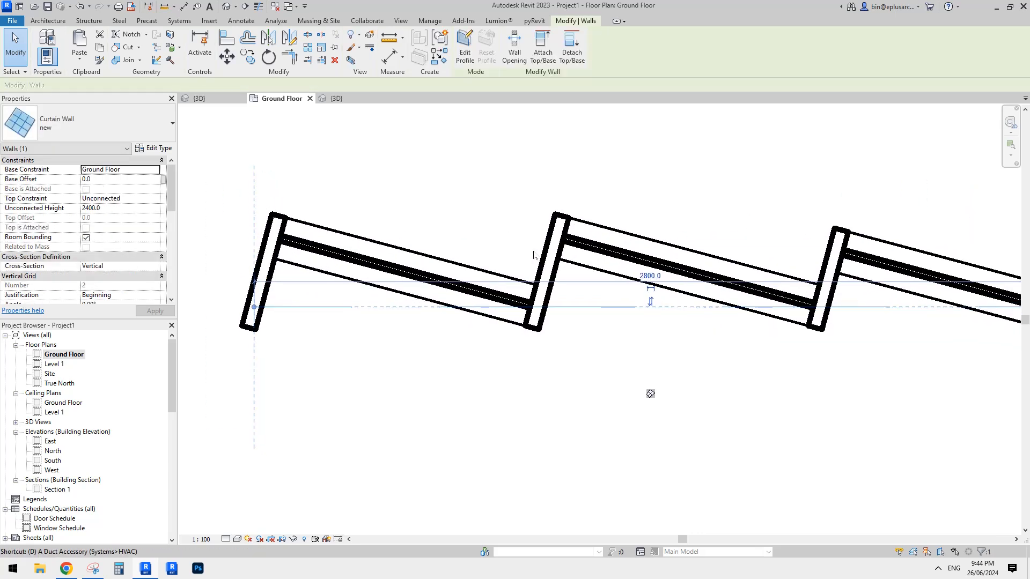
pyautogui.press('d')
pyautogui.press('i')
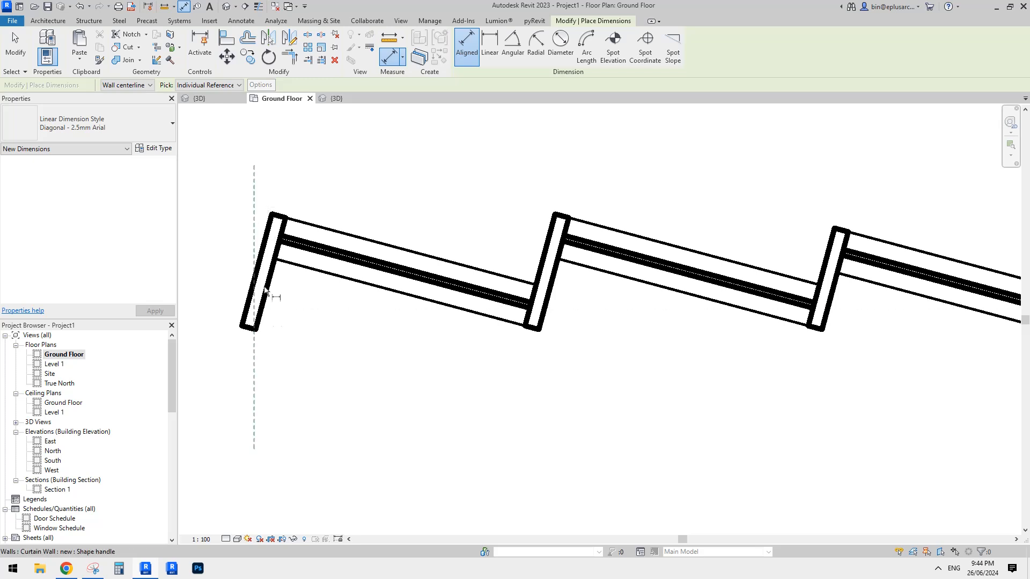
pyautogui.scroll(-3, 590, 362)
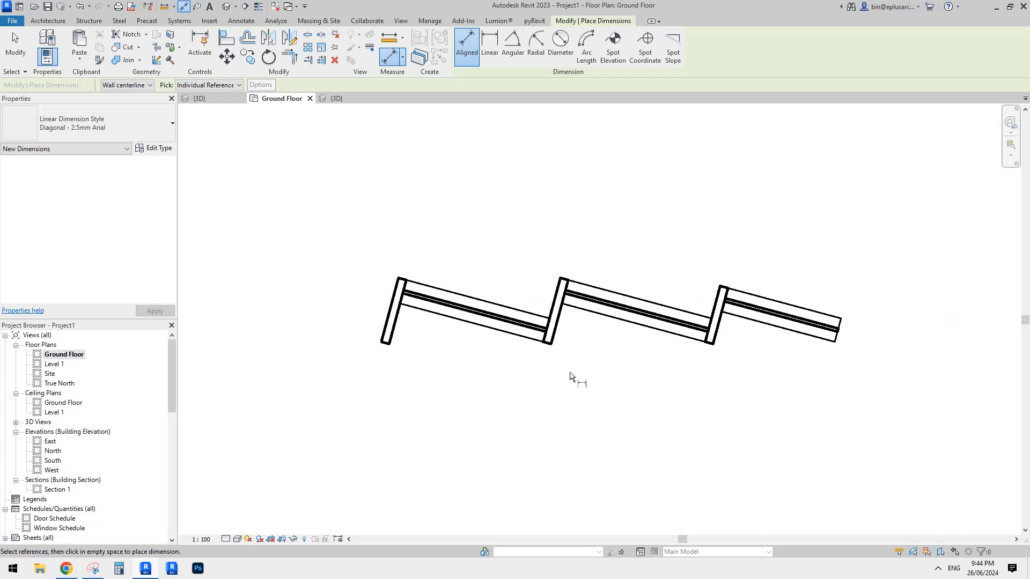
pyautogui.click(551, 365)
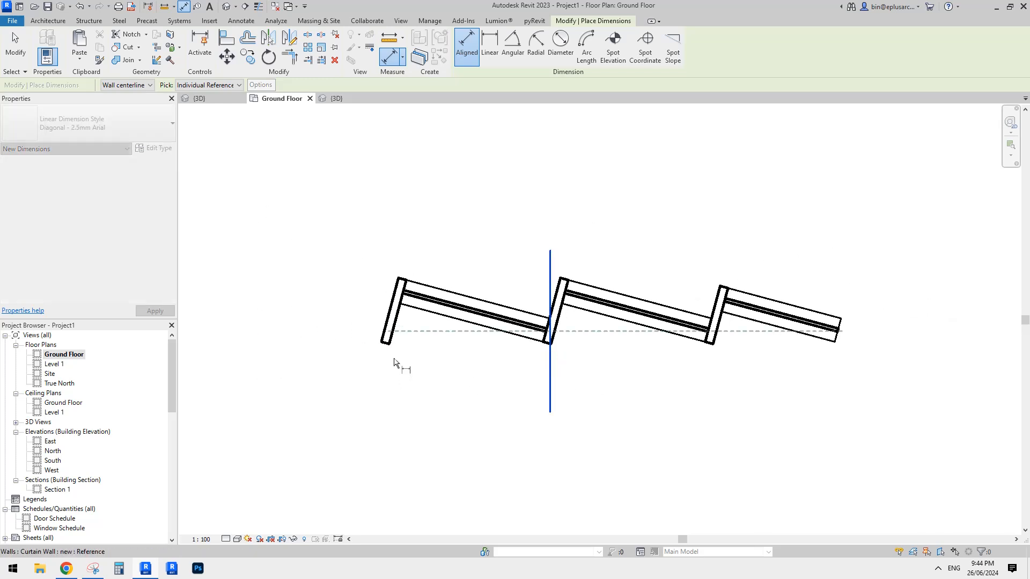
pyautogui.click(397, 289)
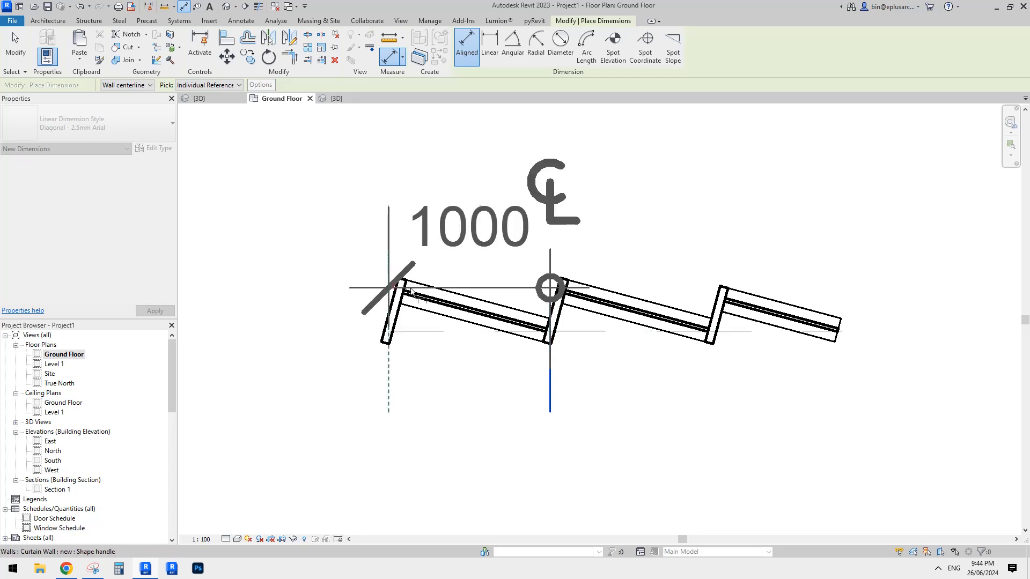
pyautogui.moveTo(555, 290); pyautogui.dragTo(498, 278, button='middle')
pyautogui.click(653, 323)
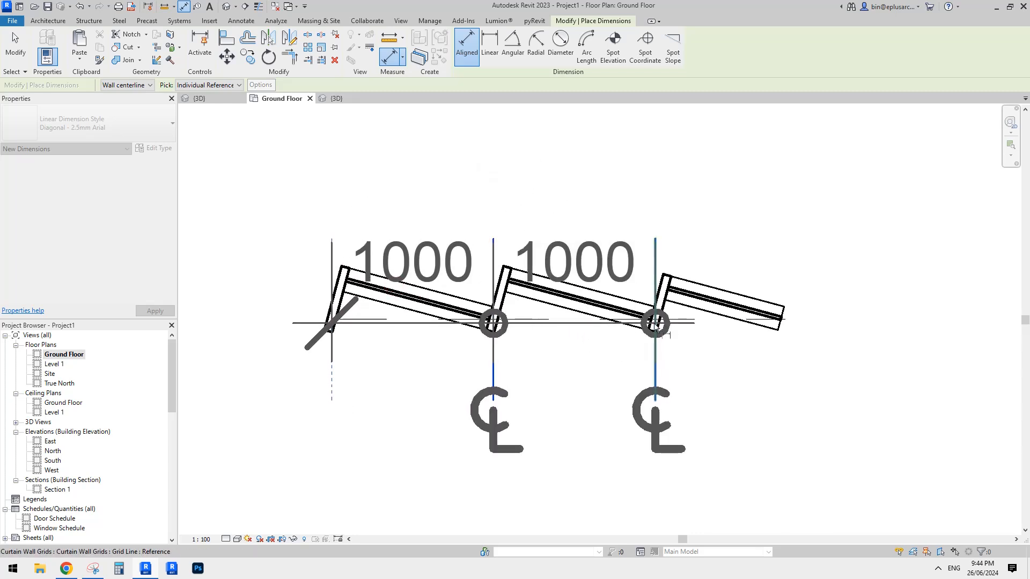
pyautogui.scroll(-3, 624, 370)
pyautogui.moveTo(625, 370); pyautogui.dragTo(602, 292, button='middle')
pyautogui.click(580, 381)
pyautogui.press('Escape')
pyautogui.scroll(2, 556, 309)
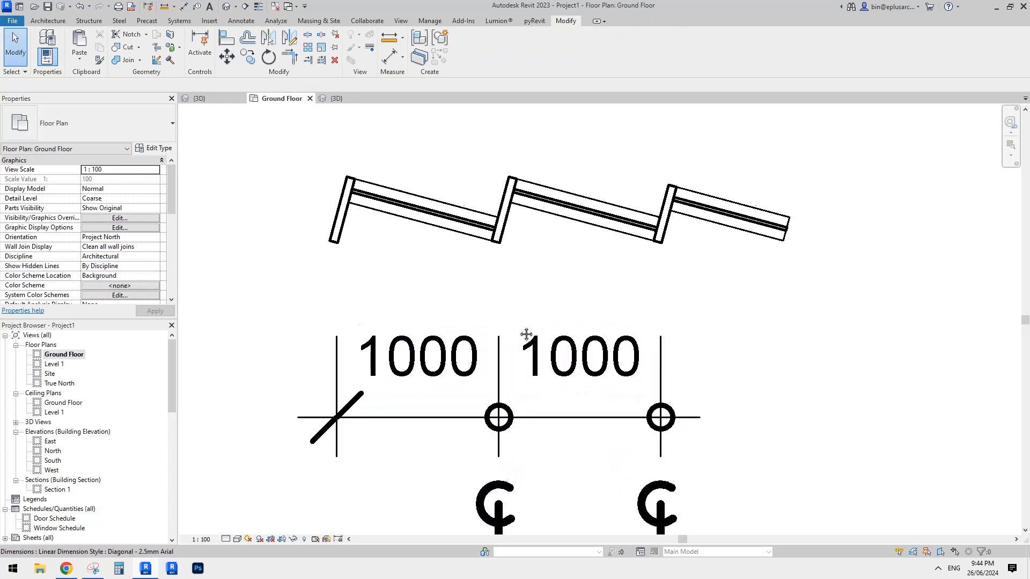
# - Review the vertical grid layout options in the curtain wall's type properties and close them without changes
pyautogui.click(484, 223)
pyautogui.click(160, 149)
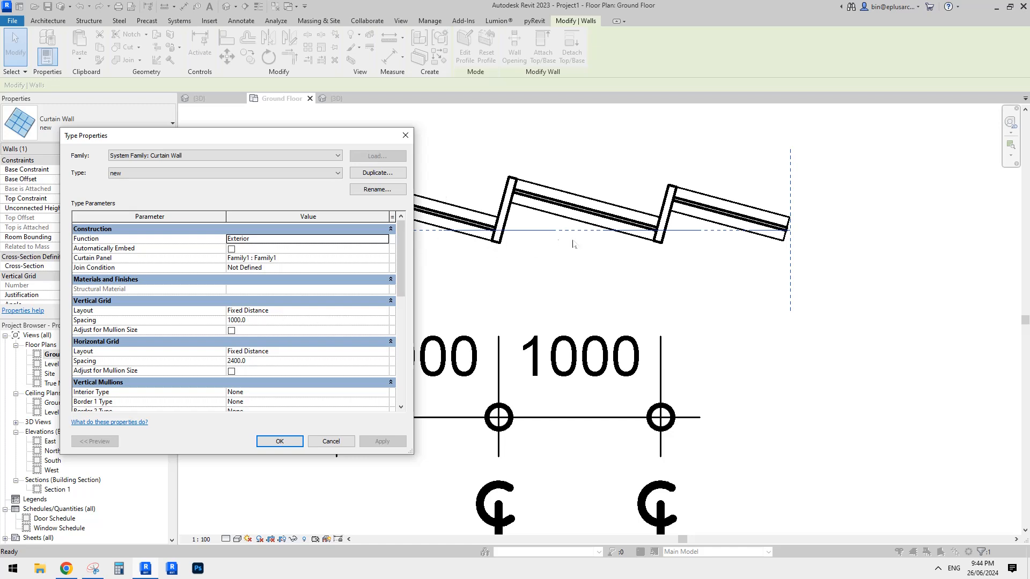
pyautogui.click(376, 311)
pyautogui.click(383, 311)
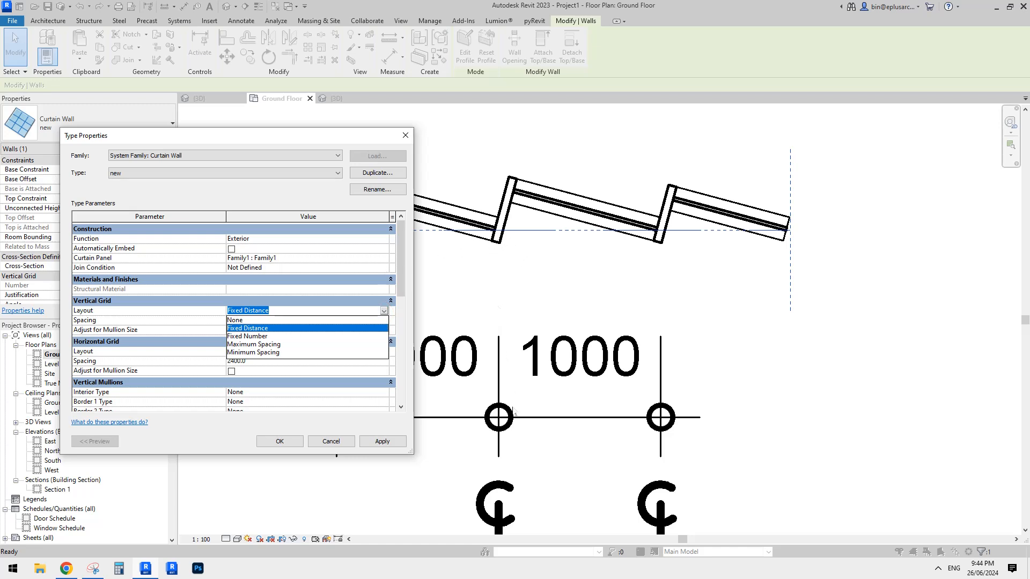
pyautogui.click(406, 136)
pyautogui.click(405, 131)
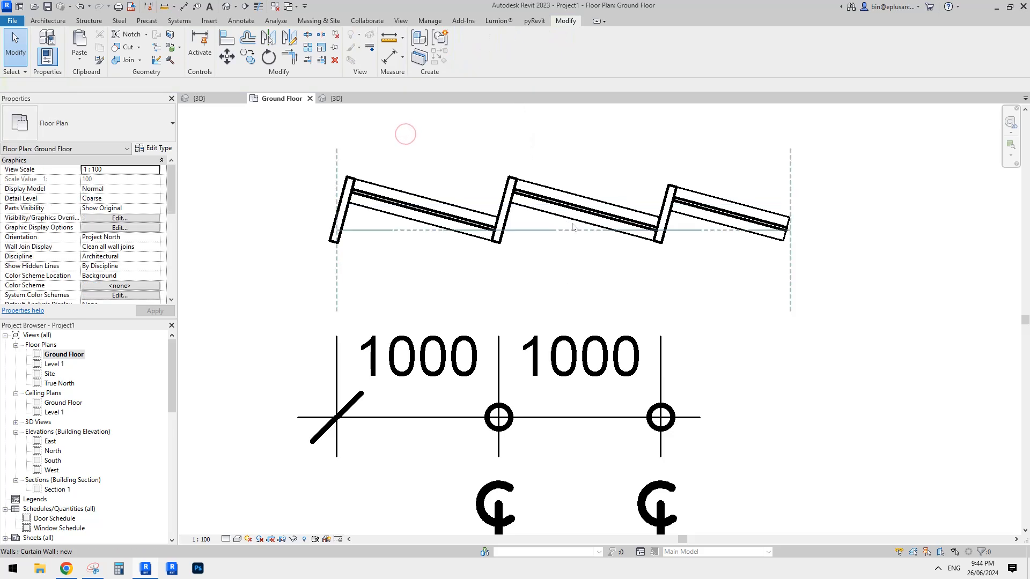
# - In the 3D view, draw a long curtain wall of type "new", about 19700 mm long, in front of the existing wall
pyautogui.scroll(3, 440, 280)
pyautogui.click(433, 258)
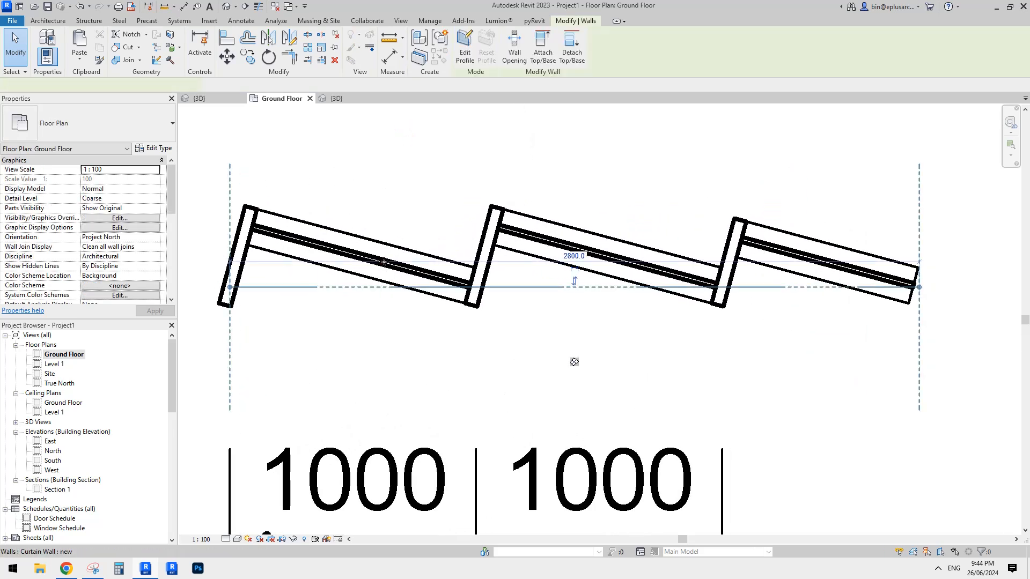
pyautogui.click(246, 6)
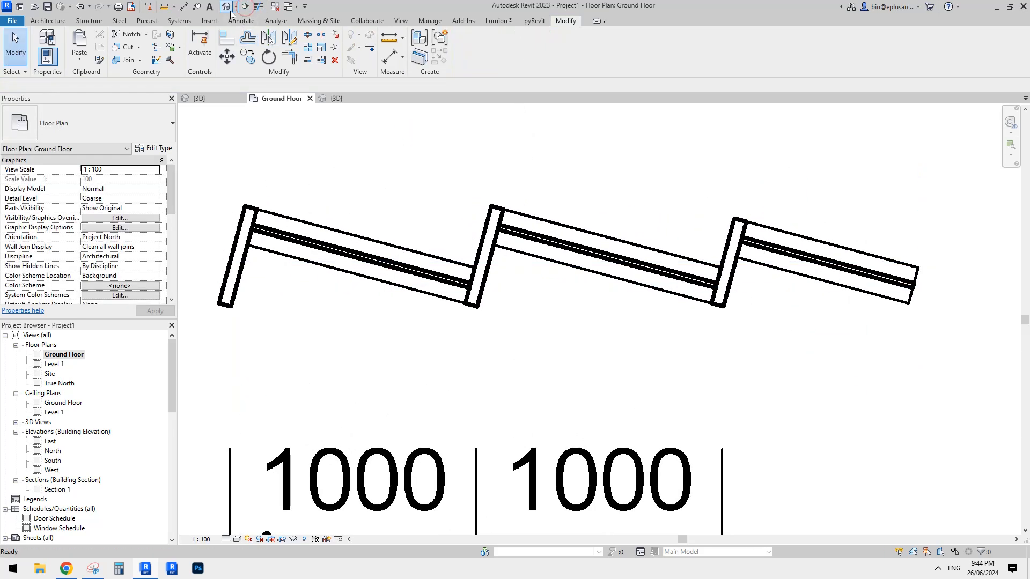
pyautogui.moveTo(465, 260); pyautogui.dragTo(580, 277, button='middle')
pyautogui.keyDown('shift'); pyautogui.moveTo(579, 277); pyautogui.dragTo(448, 140, button='middle'); pyautogui.keyUp('shift')
pyautogui.scroll(2, 455, 200)
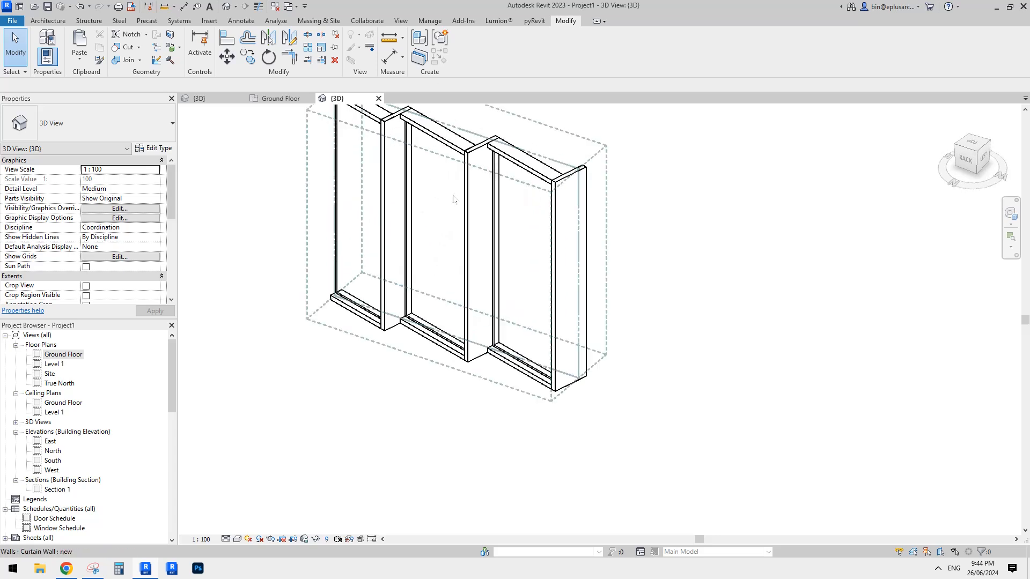
pyautogui.scroll(-3, 477, 207)
pyautogui.click(481, 206)
pyautogui.press('w')
pyautogui.press('a')
pyautogui.click(281, 307)
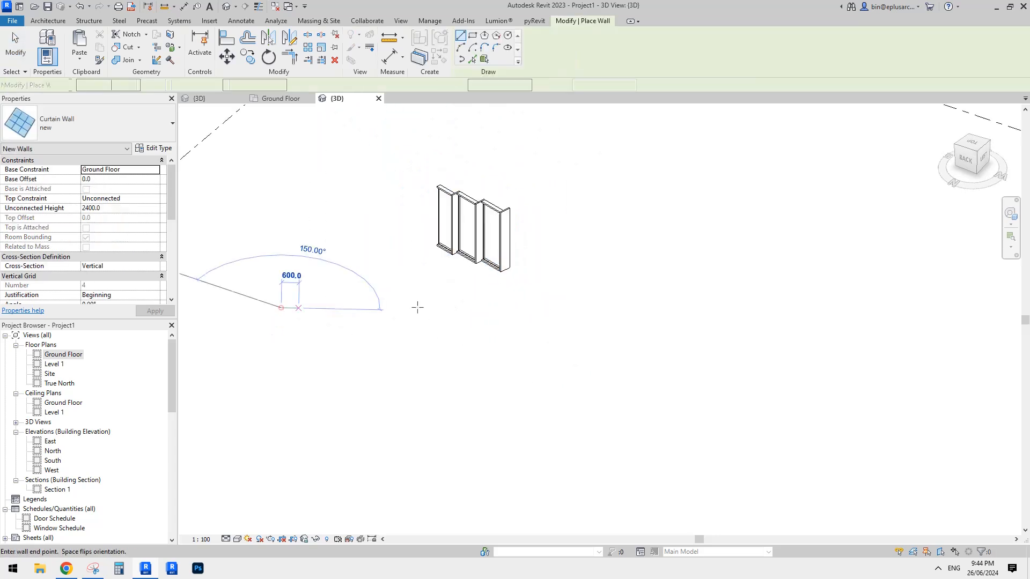
pyautogui.click(856, 328)
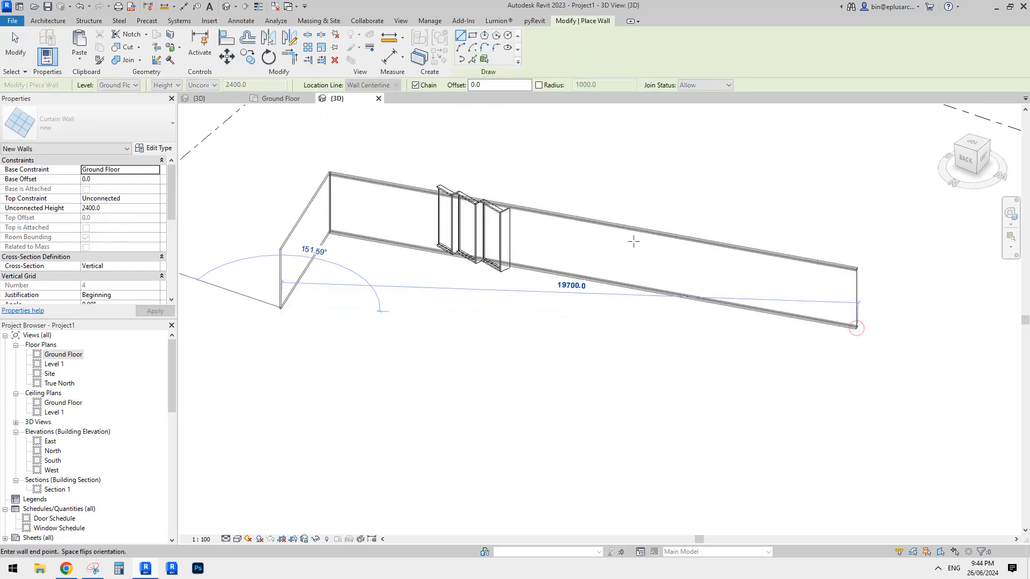
# - End wall placement and examine the panels of the new long curtain wall, checking the angle of one middle panel
pyautogui.press('Escape')
pyautogui.press('Escape')
pyautogui.keyDown('shift'); pyautogui.moveTo(562, 295); pyautogui.dragTo(663, 400, button='middle'); pyautogui.keyUp('shift')
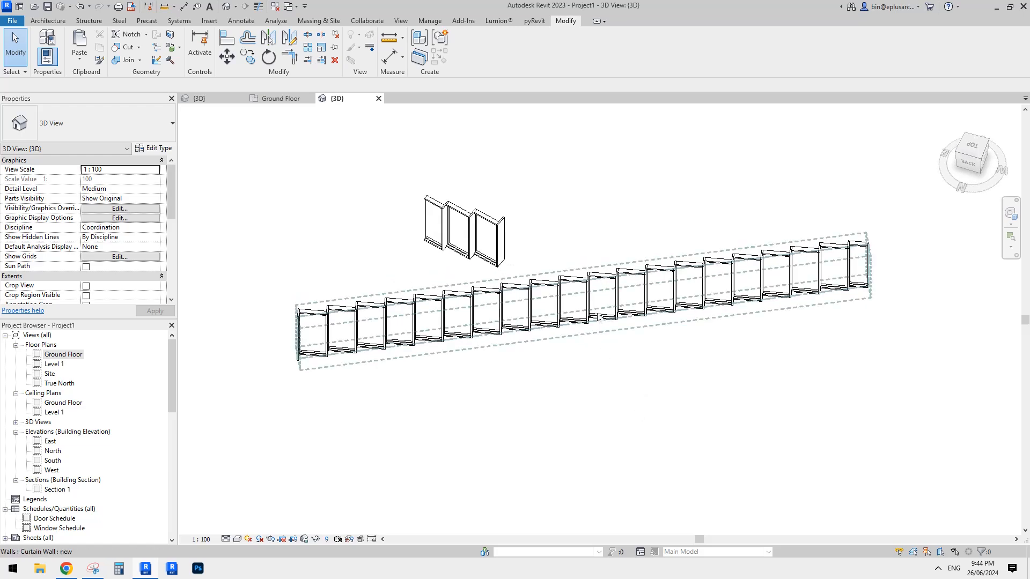
pyautogui.click(599, 307)
pyautogui.scroll(1, 600, 307)
pyautogui.press('Escape')
pyautogui.click(536, 297)
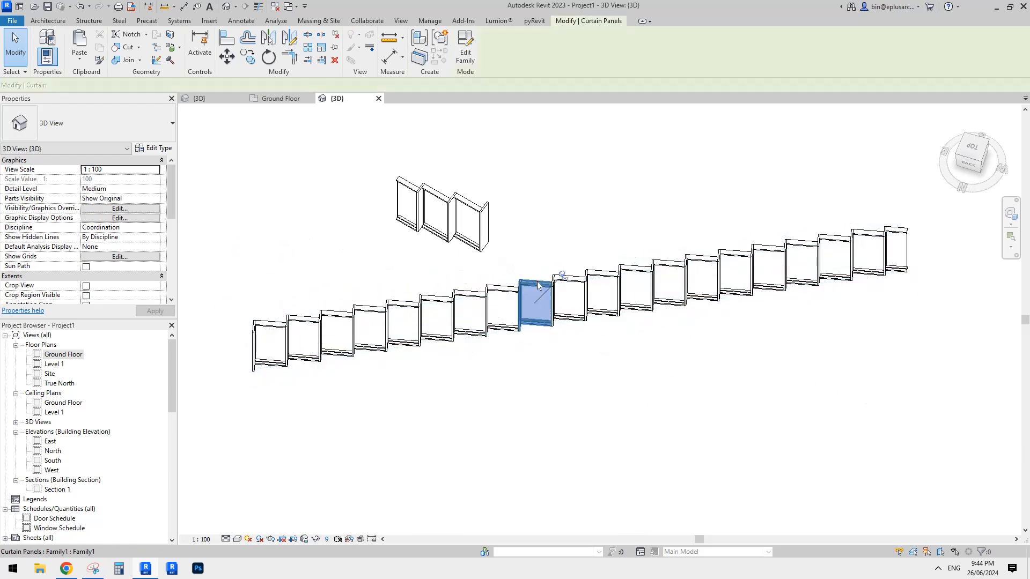
pyautogui.scroll(3, 538, 299)
pyautogui.moveTo(538, 300); pyautogui.dragTo(541, 289, button='middle')
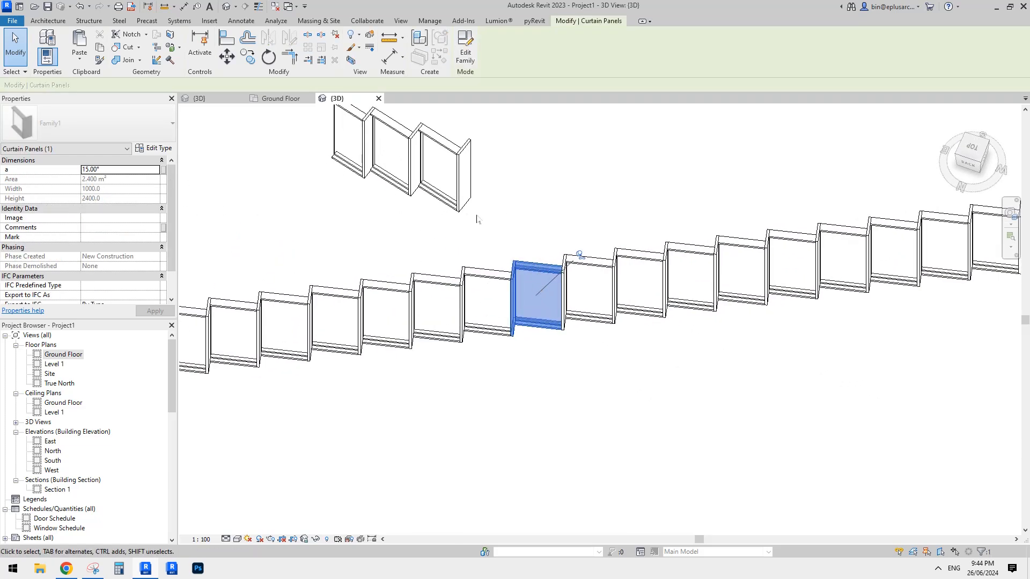
pyautogui.scroll(-2, 528, 250)
pyautogui.keyDown('shift'); pyautogui.moveTo(529, 250); pyautogui.dragTo(509, 252, button='middle'); pyautogui.keyUp('shift')
pyautogui.moveTo(315, 239); pyautogui.dragTo(563, 355)
pyautogui.keyDown('shift'); pyautogui.moveTo(354, 291); pyautogui.dragTo(380, 302, button='middle'); pyautogui.keyUp('shift')
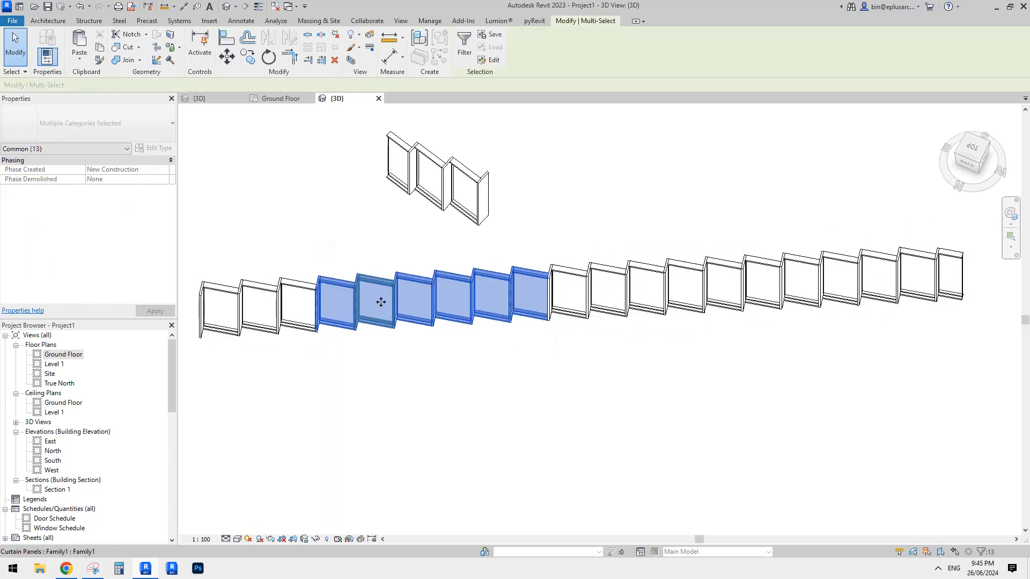
pyautogui.press('Escape')
# - Select seven adjacent panels of the long curtain wall, filter out the curtain wall grids, and set the panels' angle a to 10°
pyautogui.moveTo(288, 240); pyautogui.dragTo(592, 363)
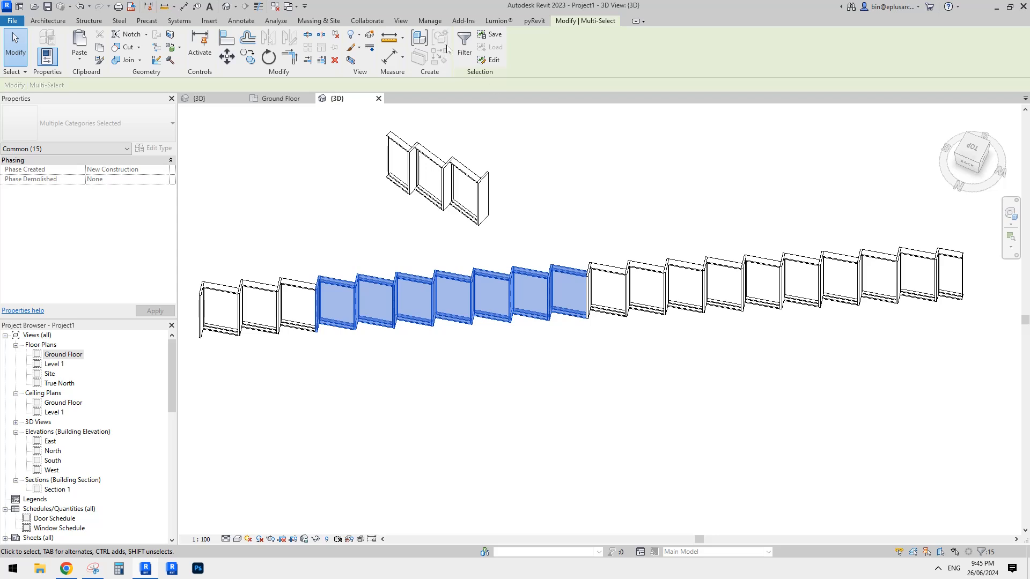
pyautogui.click(463, 41)
pyautogui.click(365, 148)
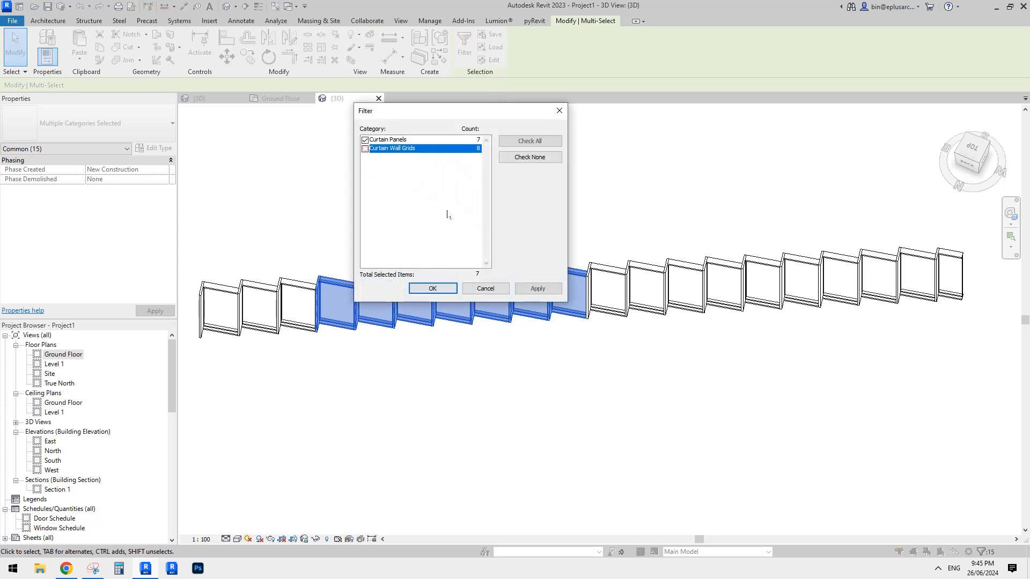
pyautogui.click(446, 290)
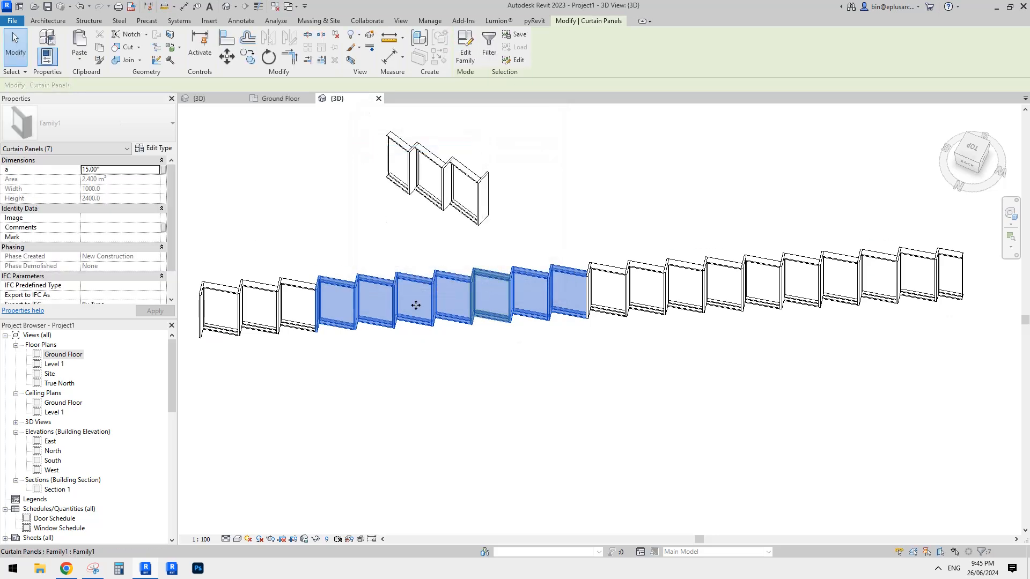
pyautogui.click(128, 174)
pyautogui.write('100')
pyautogui.keyDown('shift'); pyautogui.moveTo(451, 305); pyautogui.dragTo(466, 352, button='middle'); pyautogui.keyUp('shift')
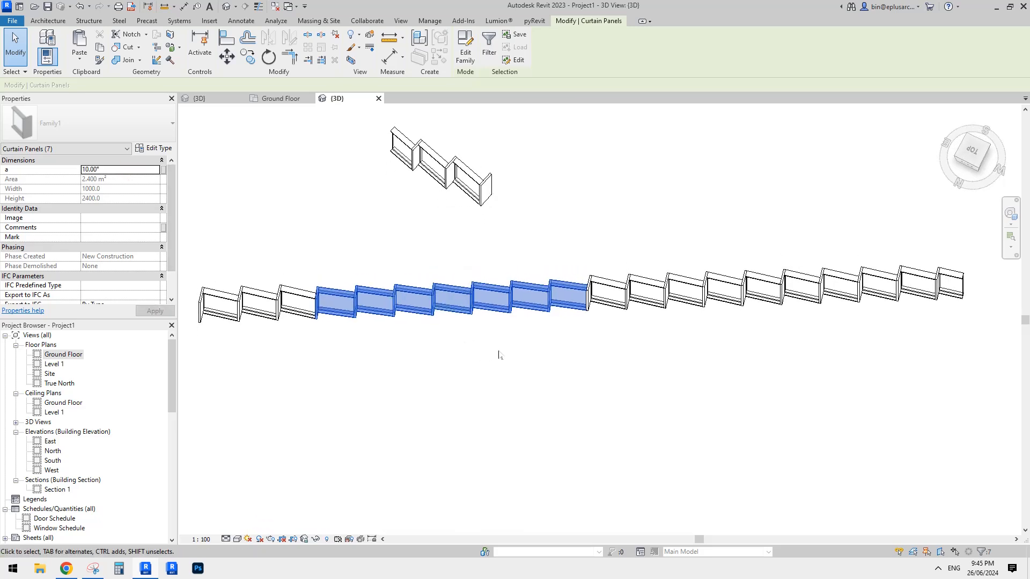
pyautogui.click(498, 350)
# - Examine the junction between the adjusted and unadjusted panels in the long wall, comparing angle a on either side
pyautogui.scroll(6, 648, 301)
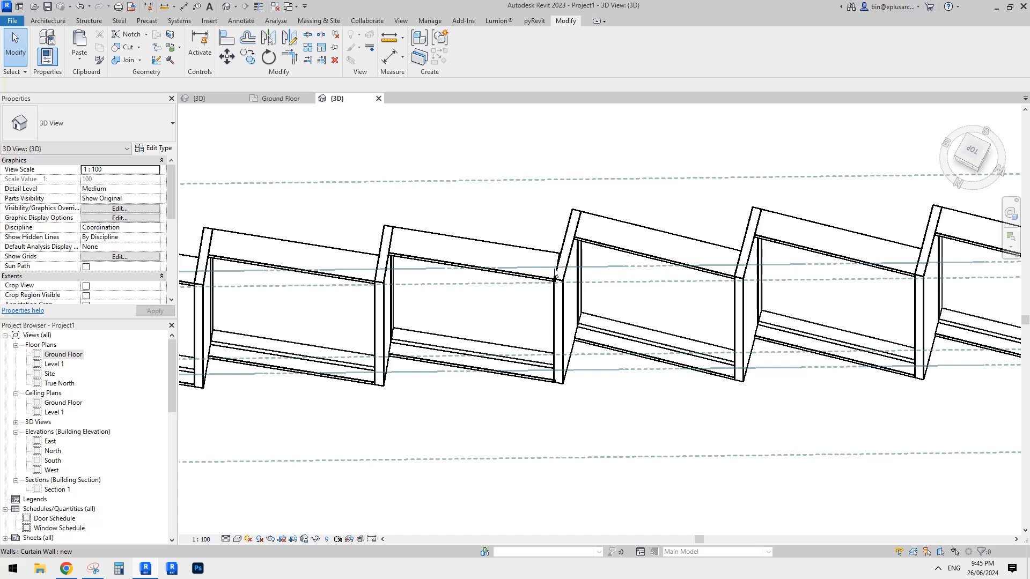
pyautogui.scroll(-8, 563, 278)
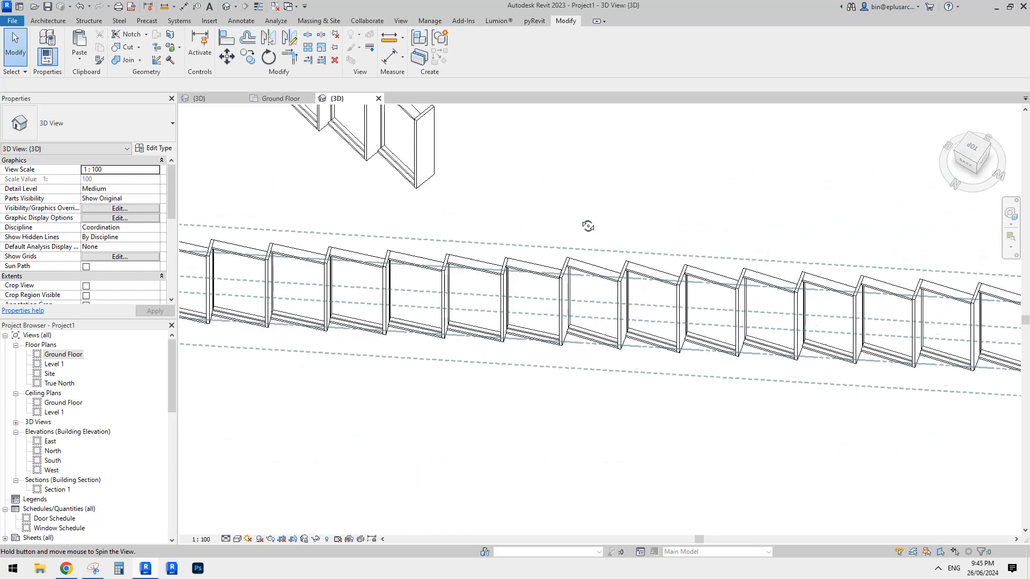
pyautogui.click(588, 271)
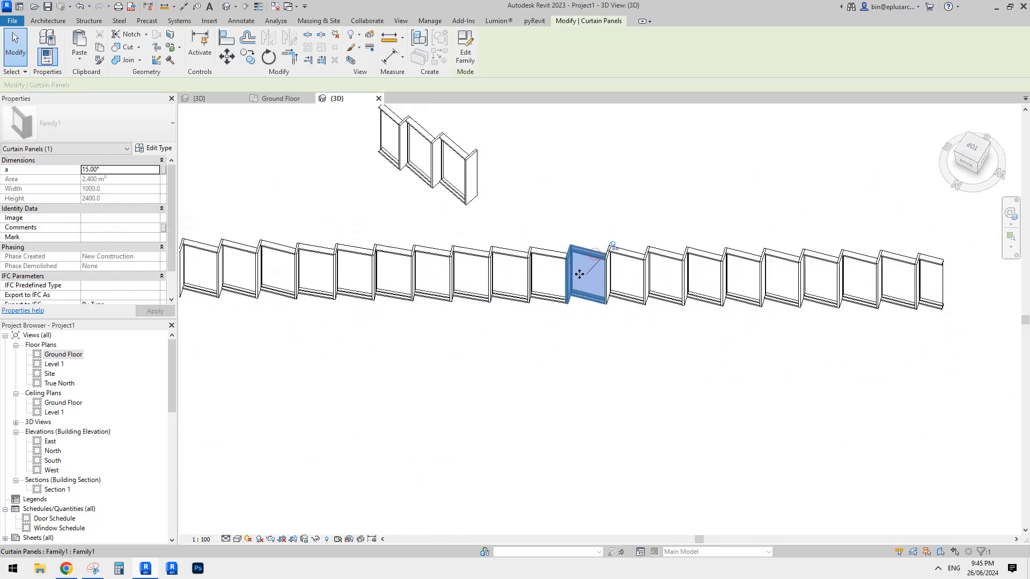
pyautogui.click(541, 326)
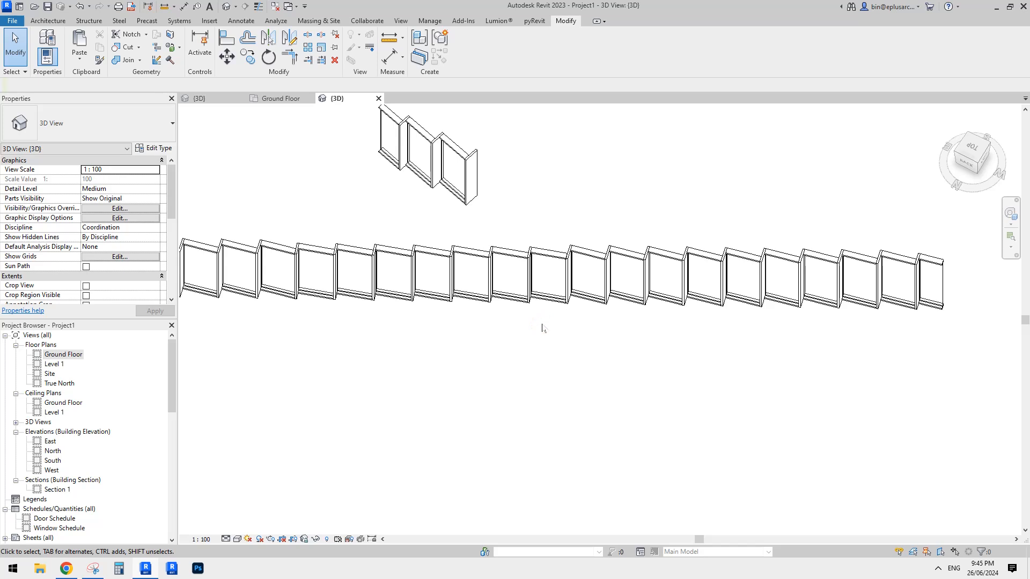
pyautogui.press('Tab')
pyautogui.click(544, 266)
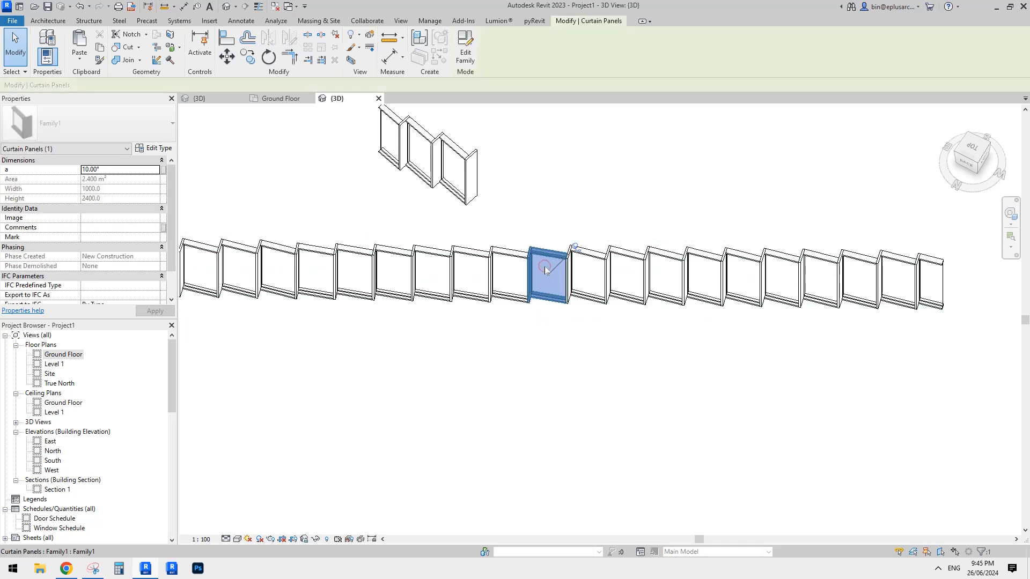
pyautogui.press('Escape')
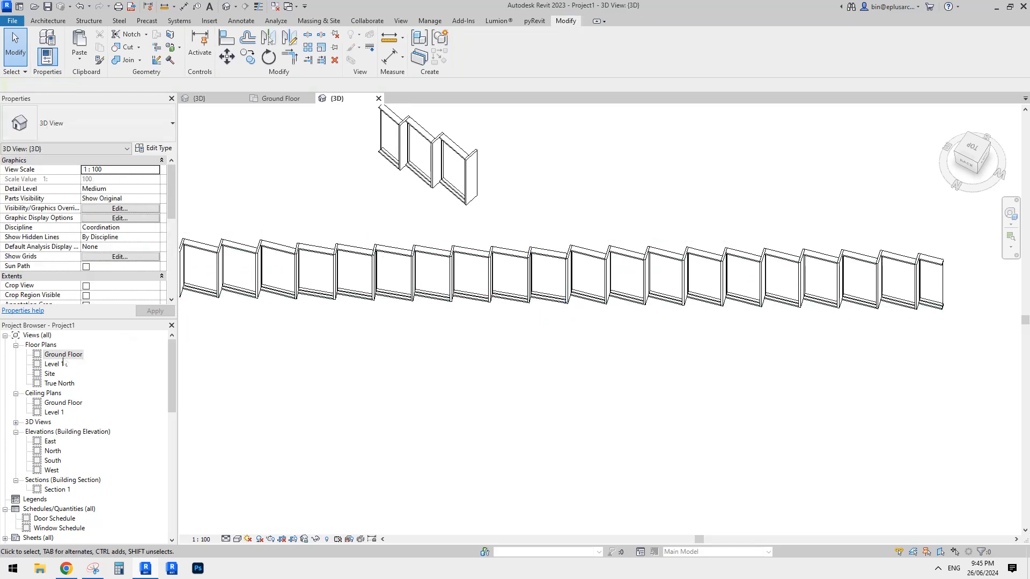
# - Open the Ground Floor plan at the shorter curtain wall
pyautogui.doubleClick(63, 356)
pyautogui.scroll(-2, 383, 311)
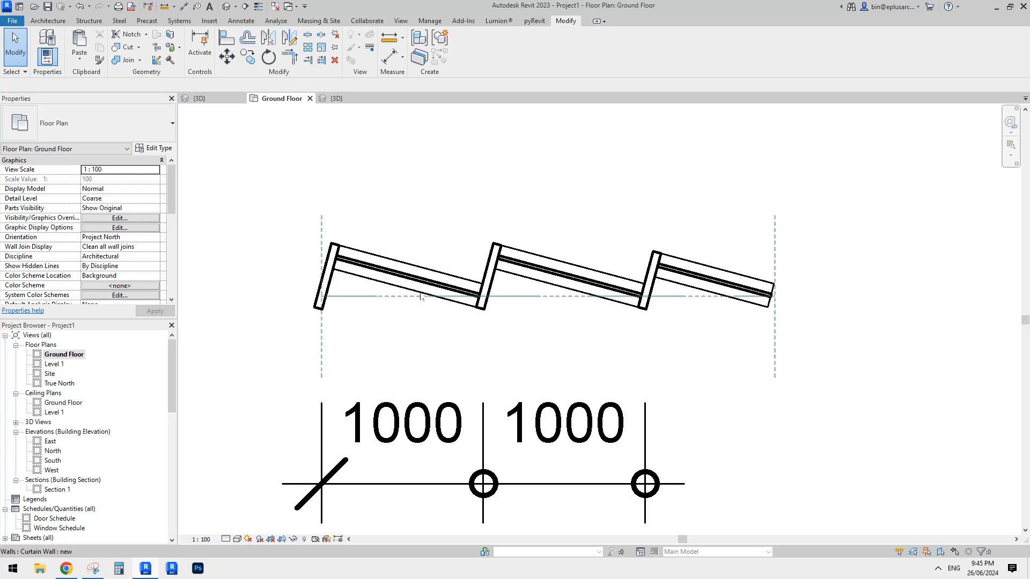
pyautogui.press('d')
pyautogui.press('i')
pyautogui.scroll(3, 391, 289)
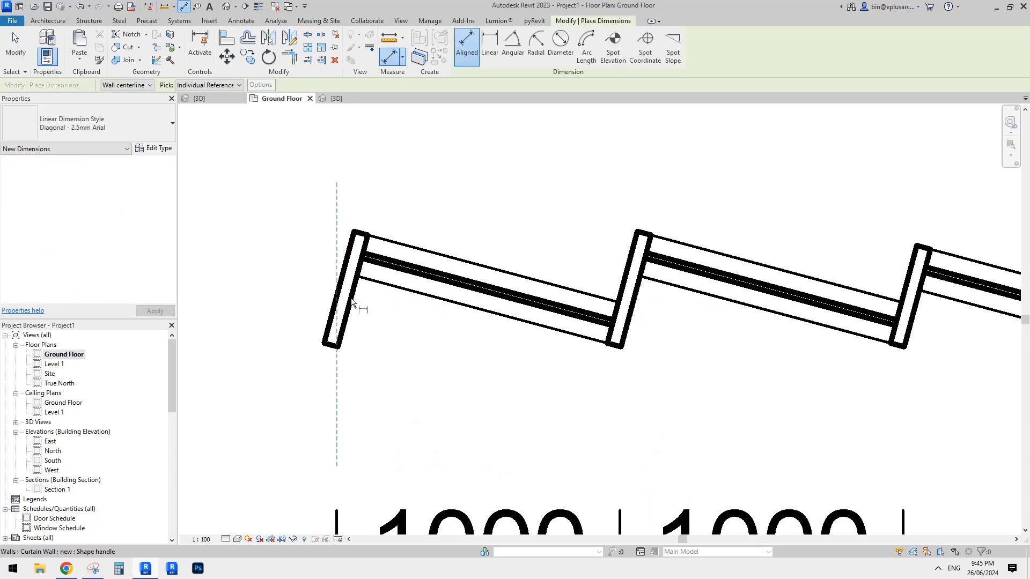
pyautogui.press('Escape')
pyautogui.press('Escape')
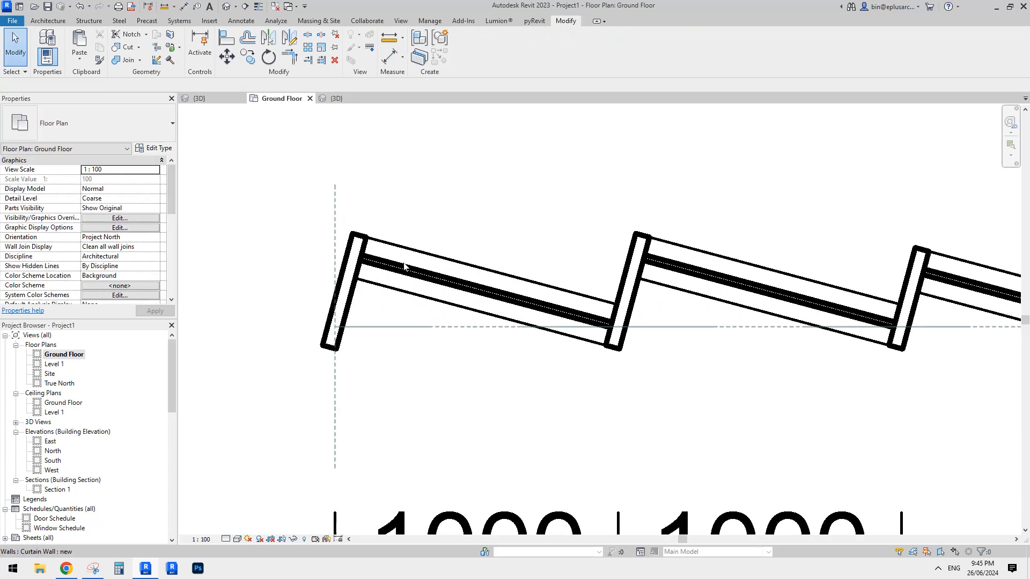
pyautogui.press('t')
pyautogui.press('l')
pyautogui.press('t')
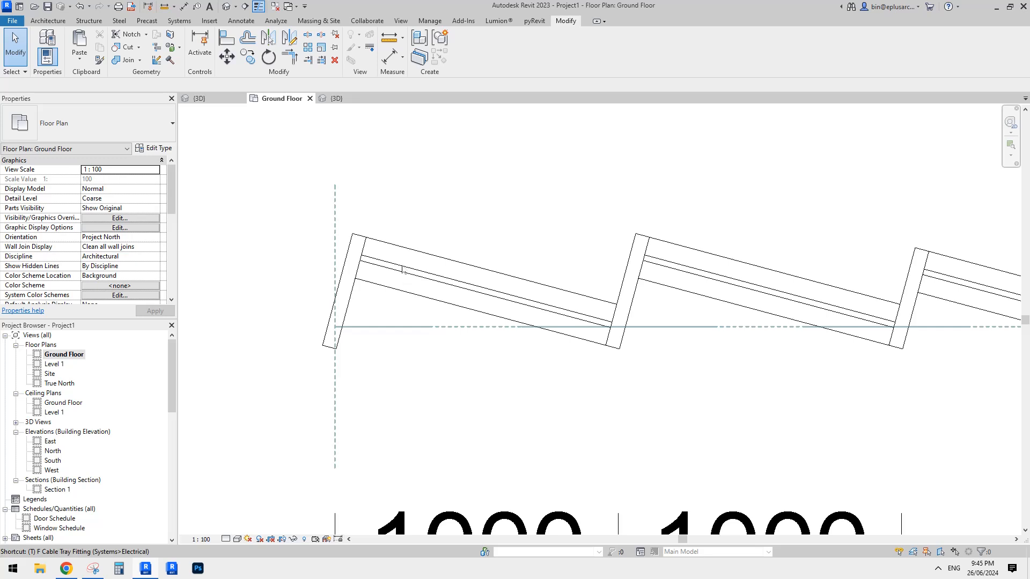
pyautogui.press('l')
# - Set the plan scale to 1:50 and add an aligned dimension between the facing sides of the first bay's two return pieces, above the wall
pyautogui.click(202, 539)
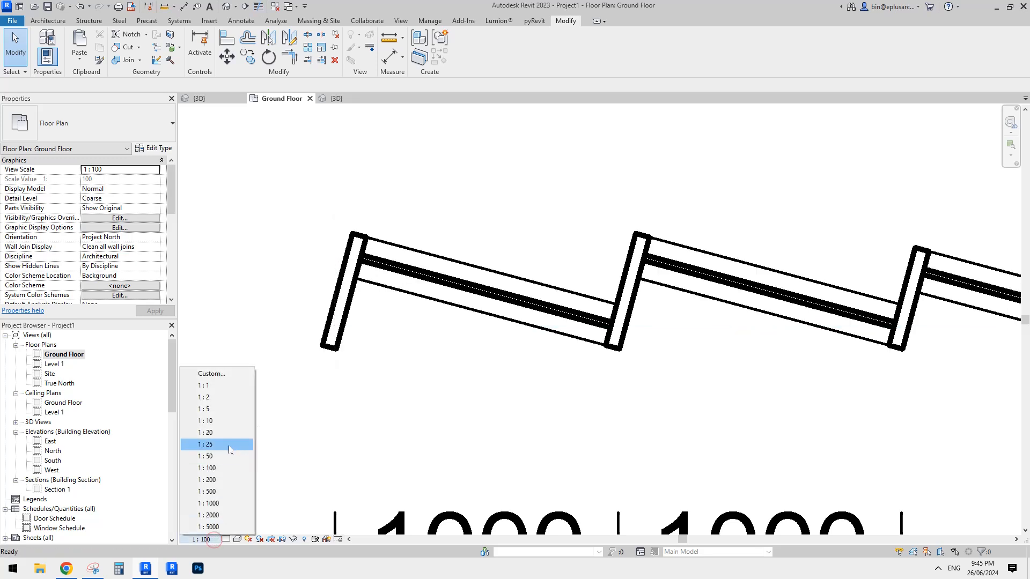
pyautogui.click(229, 455)
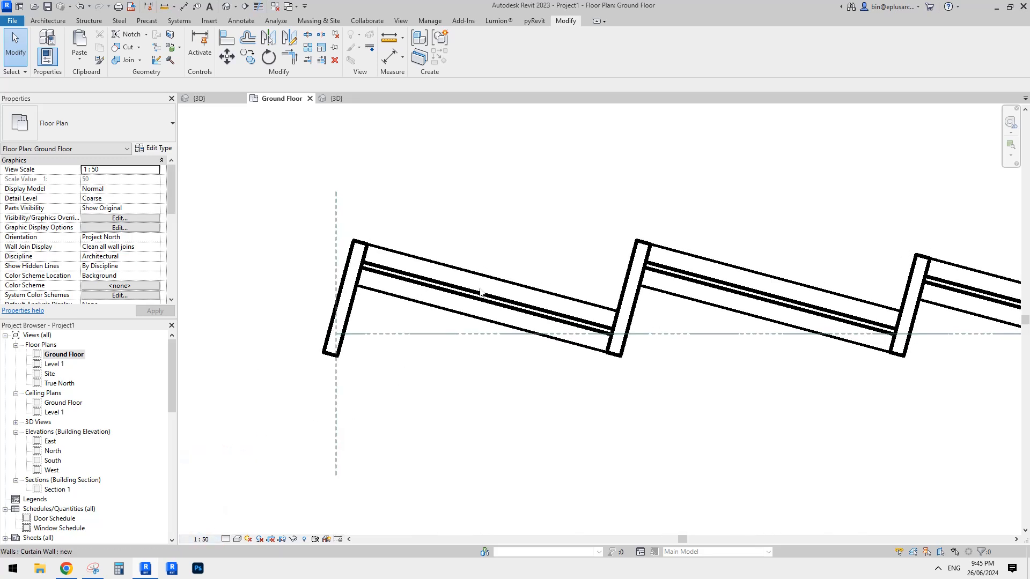
pyautogui.press('d')
pyautogui.press('i')
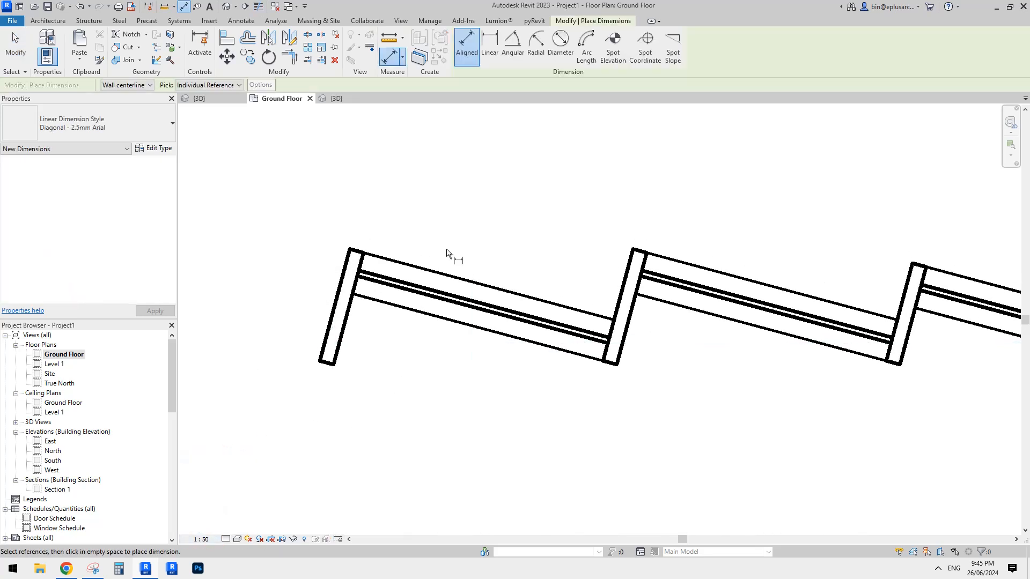
pyautogui.click(363, 266)
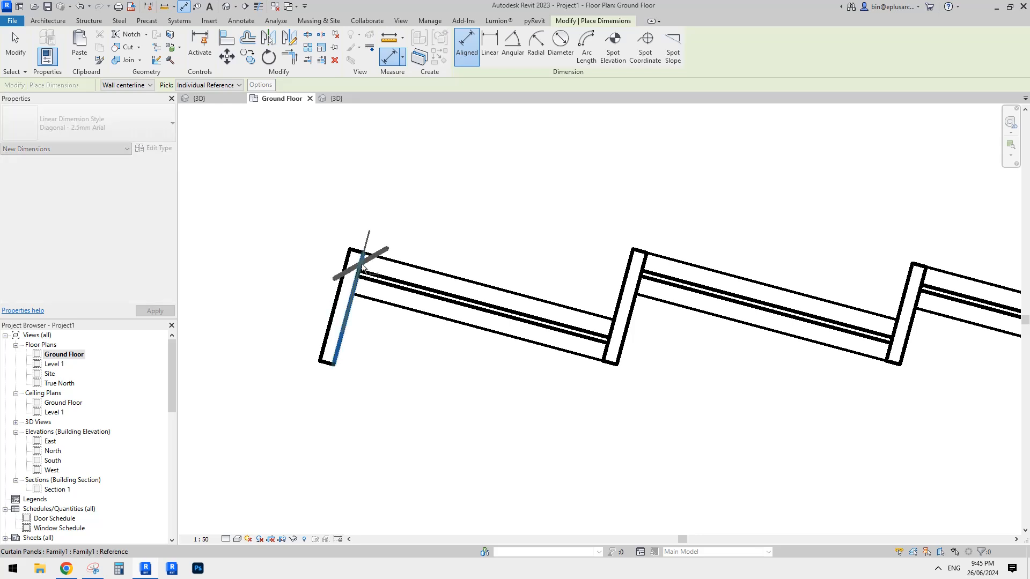
pyautogui.click(625, 280)
pyautogui.scroll(-1, 621, 244)
pyautogui.moveTo(574, 230); pyautogui.dragTo(528, 322, button='middle')
pyautogui.click(556, 233)
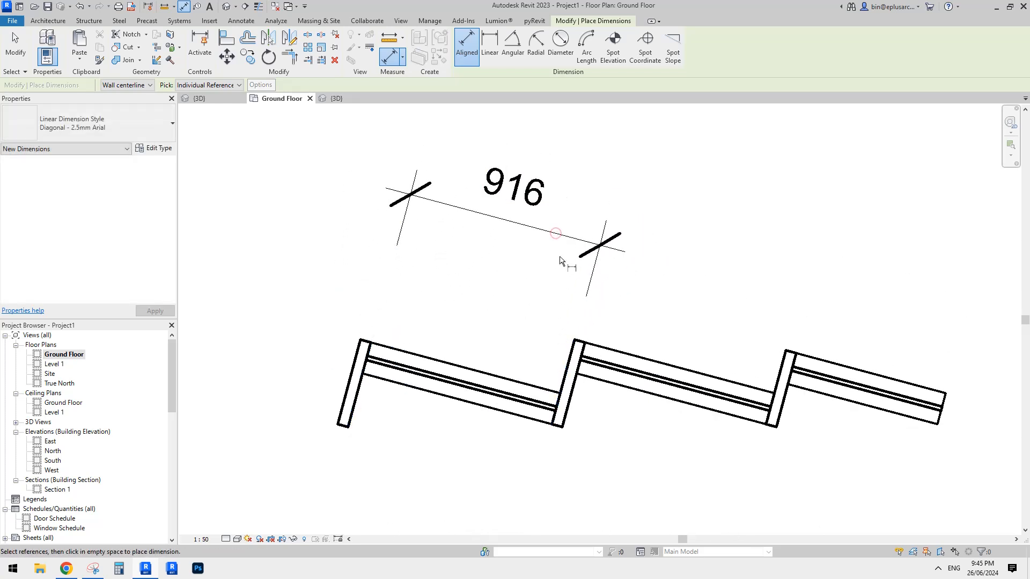
pyautogui.press('Escape')
pyautogui.press('Escape')
# - Set the curtain wall type's vertical grid spacing to 1090 and check the dimension above the first panel
pyautogui.scroll(-1, 560, 260)
pyautogui.click(558, 351)
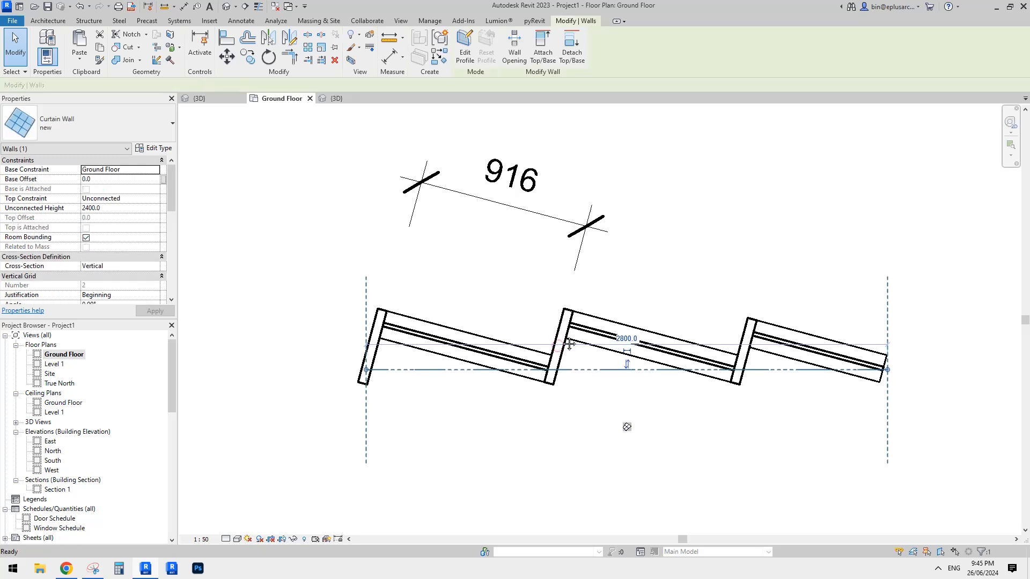
pyautogui.moveTo(484, 341); pyautogui.dragTo(533, 295, button='middle')
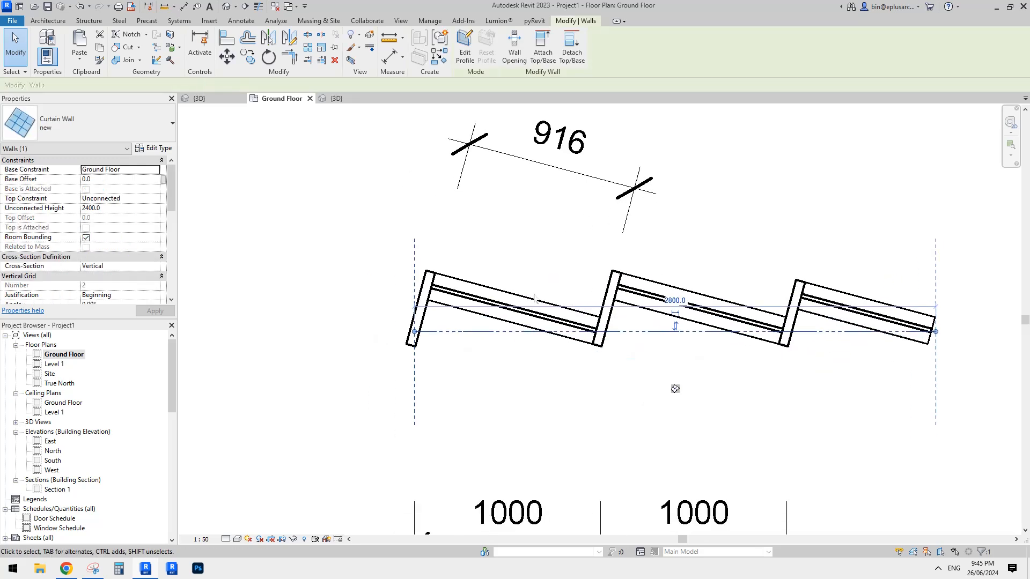
pyautogui.click(154, 148)
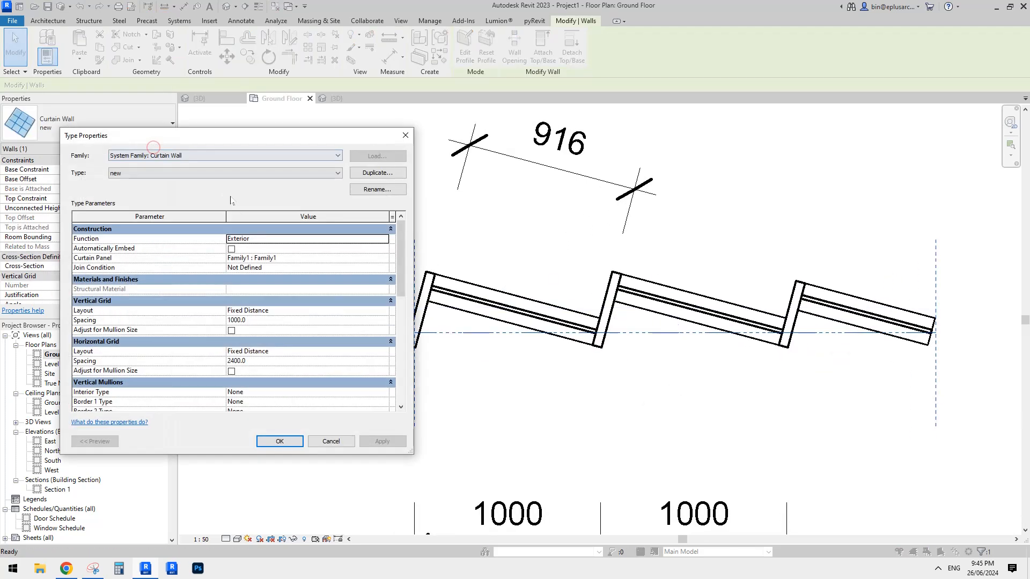
pyautogui.click(273, 321)
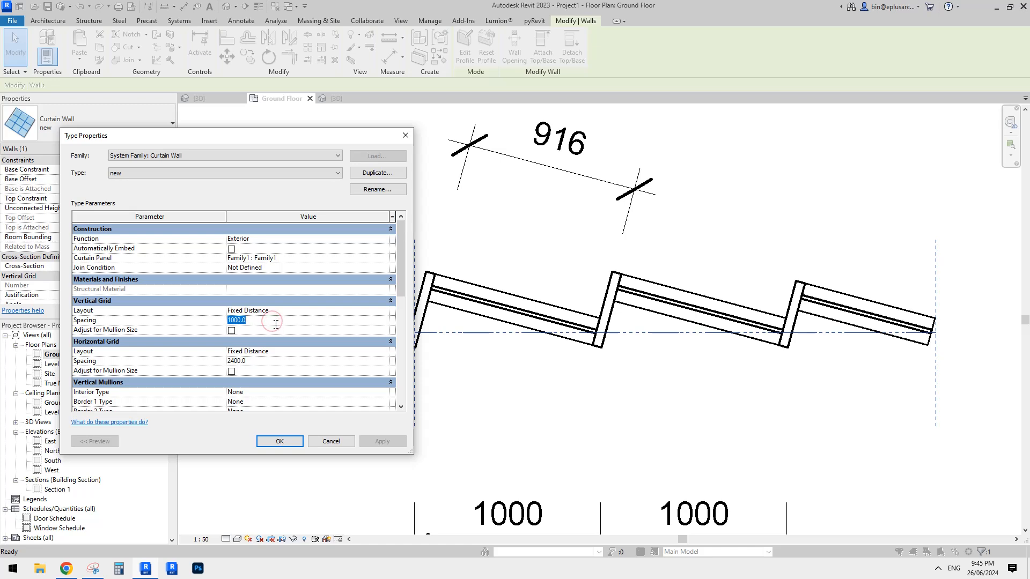
pyautogui.write('150')
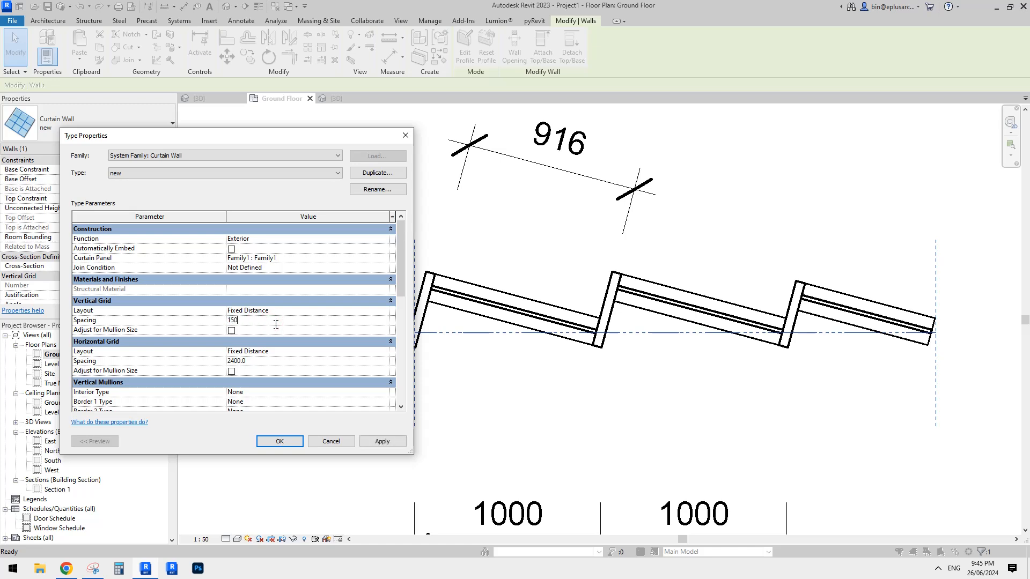
pyautogui.press('BackSpace')
pyautogui.press('BackSpace')
pyautogui.write('090')
pyautogui.click(293, 443)
pyautogui.click(589, 156)
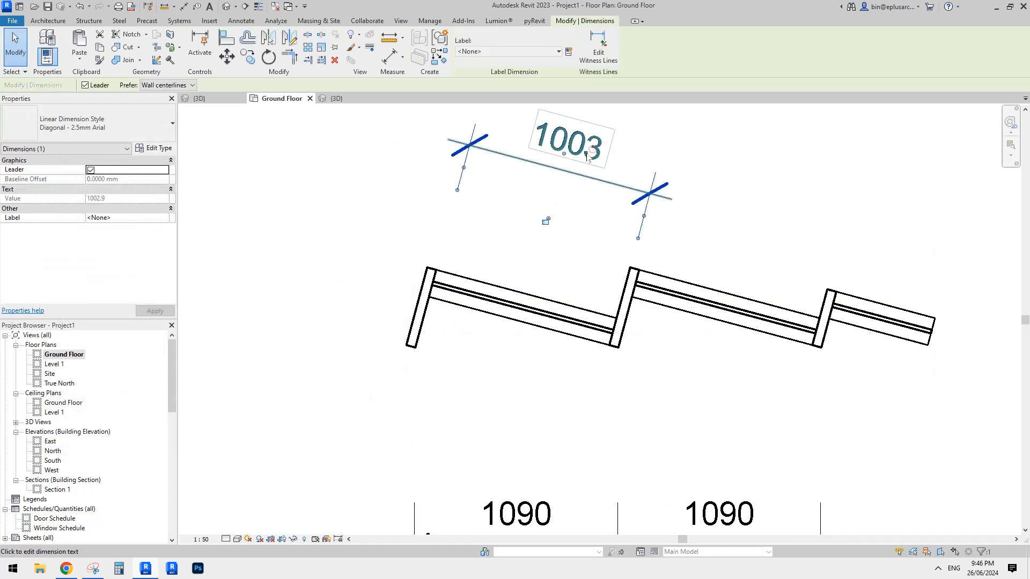
# - Change the curtain wall type's vertical grid spacing to 1087
pyautogui.moveTo(581, 248); pyautogui.dragTo(554, 253, button='middle')
pyautogui.moveTo(561, 311); pyautogui.dragTo(548, 320, button='middle')
pyautogui.click(555, 335)
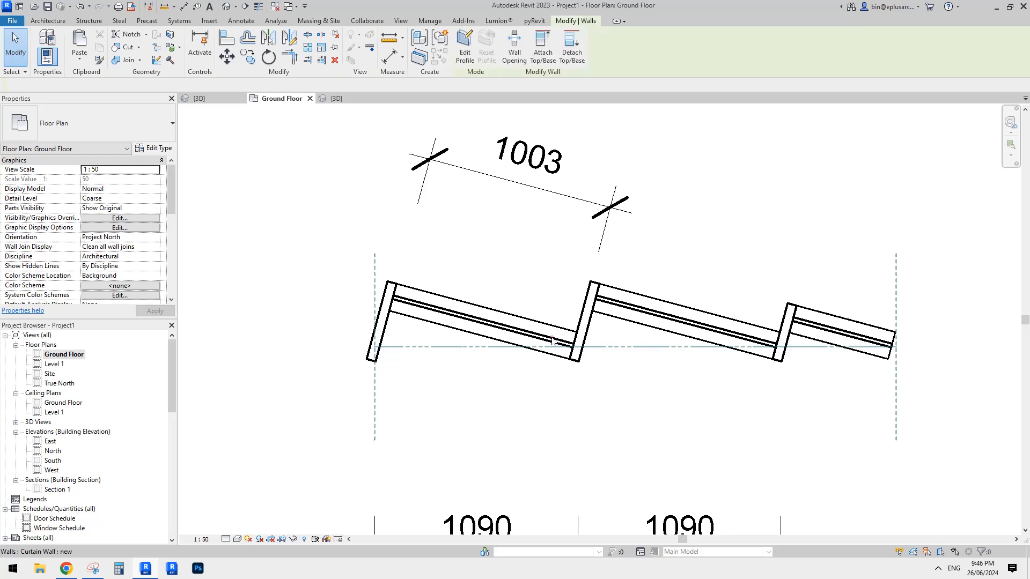
pyautogui.click(155, 149)
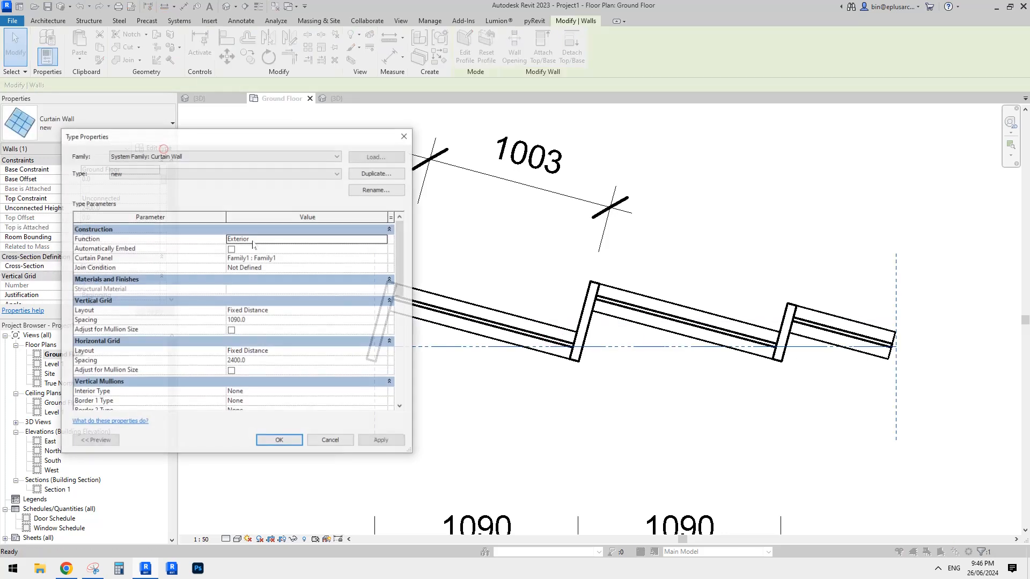
pyautogui.click(255, 322)
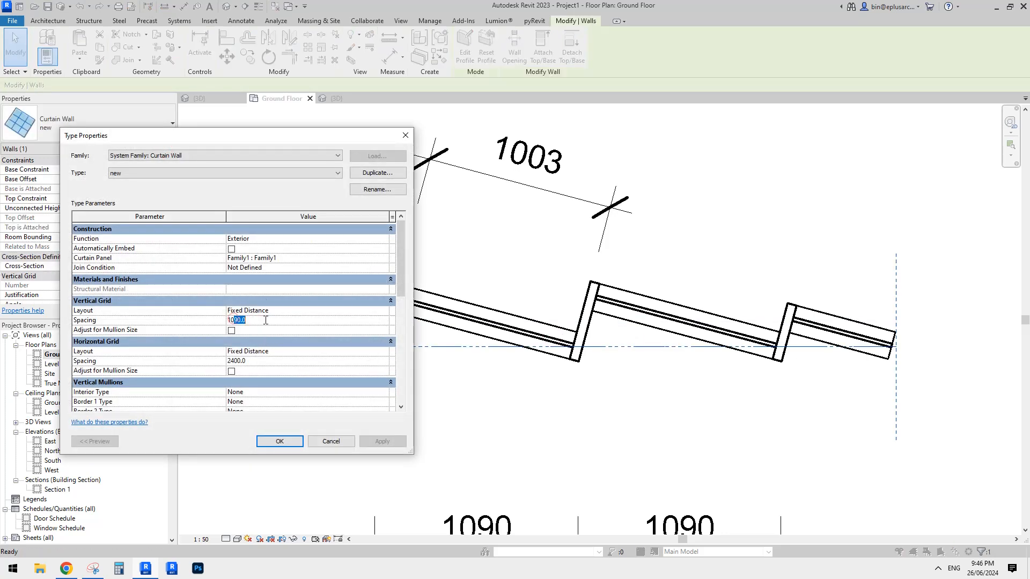
pyautogui.write('87.0')
pyautogui.click(289, 437)
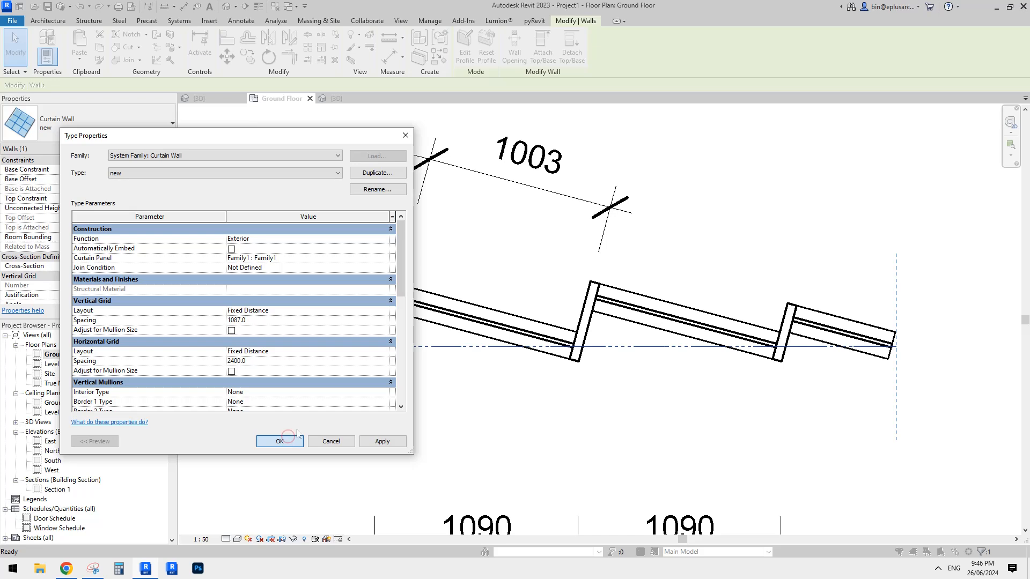
# - Check the aligned dimension above the first panel and select the curtain wall
pyautogui.click(534, 187)
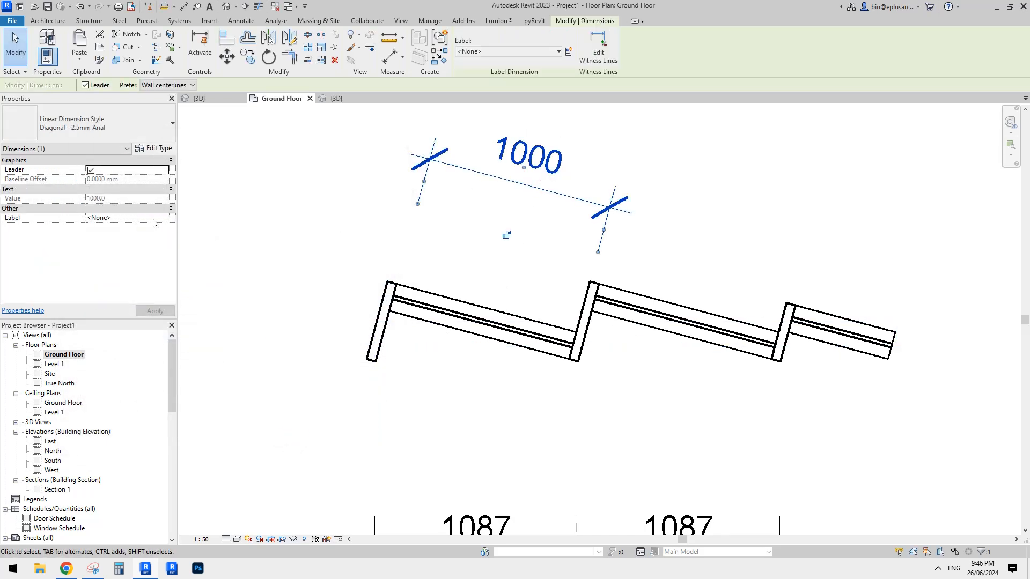
pyautogui.moveTo(539, 336); pyautogui.dragTo(515, 331, button='middle')
pyautogui.click(515, 331)
pyautogui.scroll(-2, 470, 339)
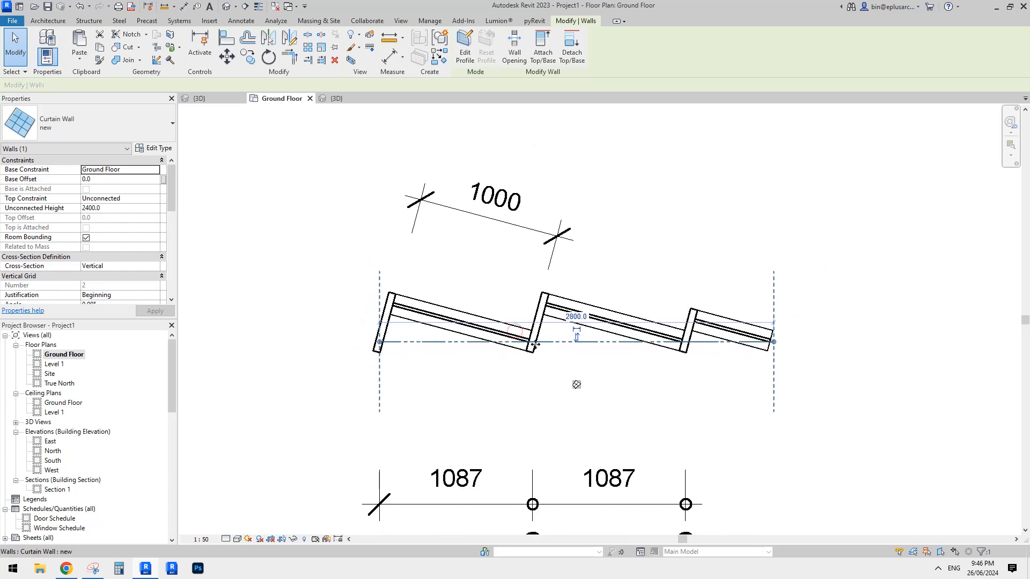
# - Review the curtain wall type's vertical grid spacing, close its type properties and clear the selection
pyautogui.moveTo(532, 372); pyautogui.dragTo(526, 375, button='middle')
pyautogui.moveTo(494, 302); pyautogui.dragTo(502, 313, button='middle')
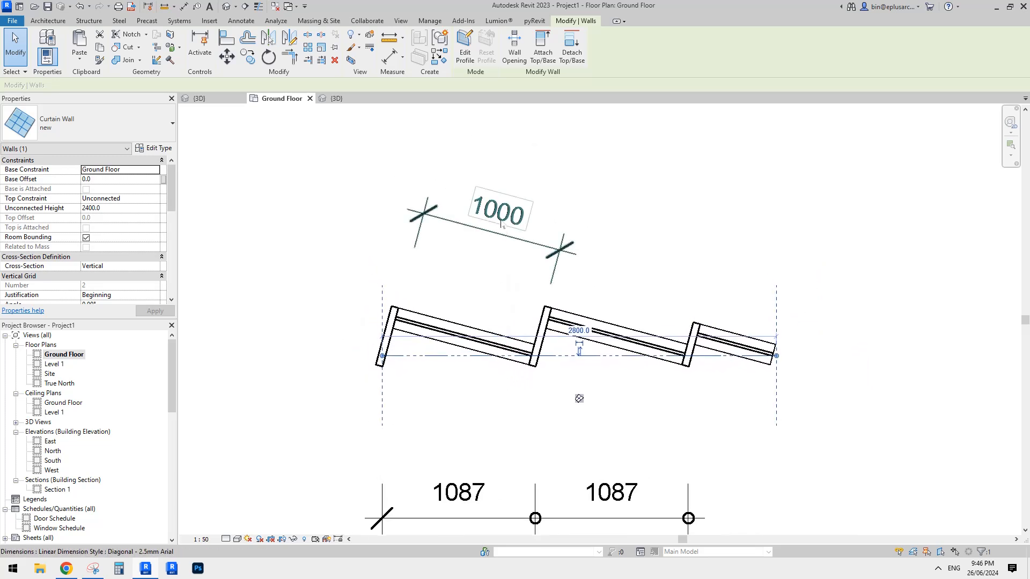
pyautogui.click(153, 149)
pyautogui.click(254, 320)
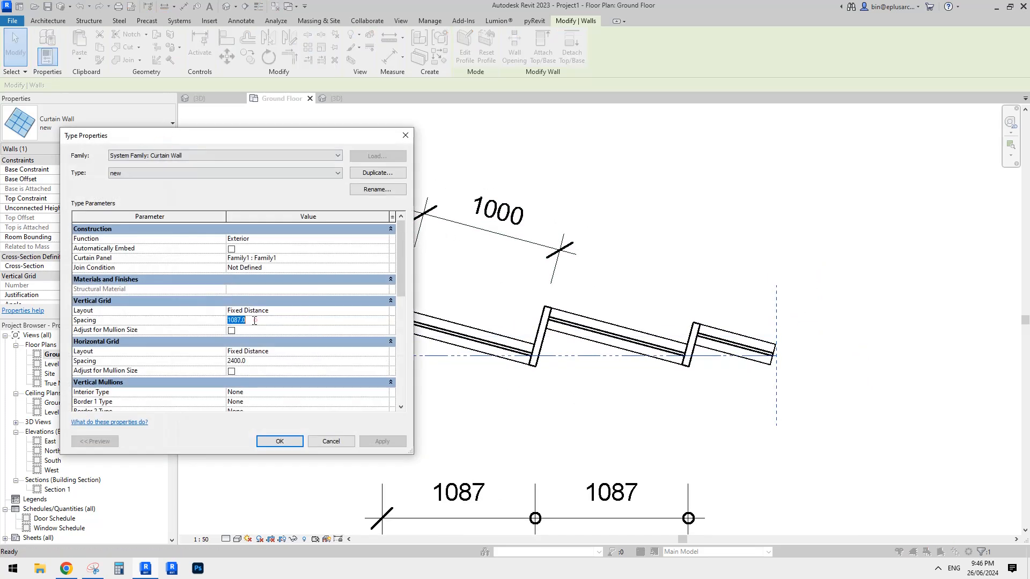
pyautogui.moveTo(249, 321); pyautogui.dragTo(224, 319)
pyautogui.click(369, 342)
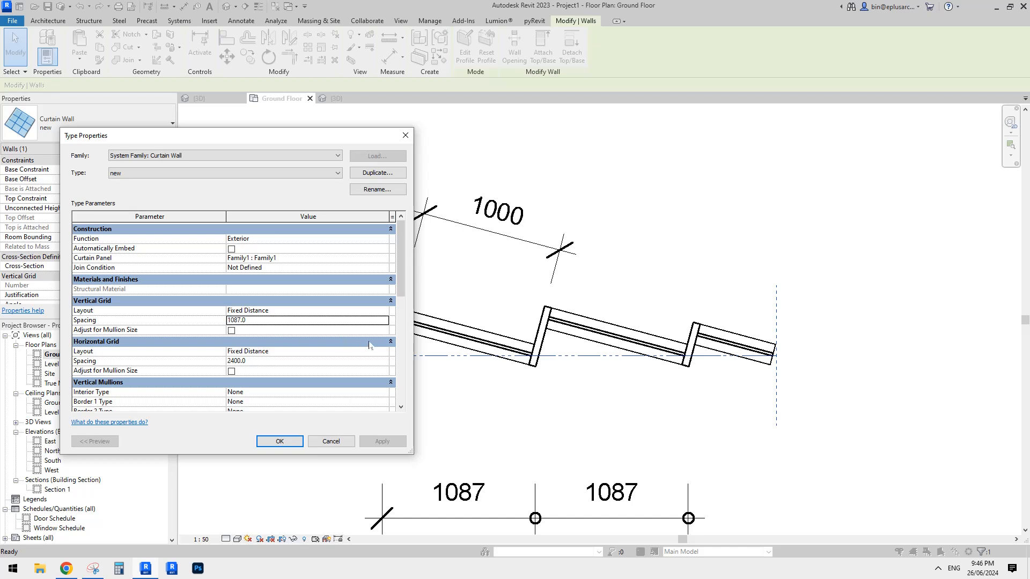
pyautogui.press('Escape')
pyautogui.press('Escape')
pyautogui.moveTo(441, 372); pyautogui.dragTo(438, 354, button='middle')
# - Switch to Snipping Tool and capture a new snip of the first two angled bays with their aligned dimension
pyautogui.click(87, 574)
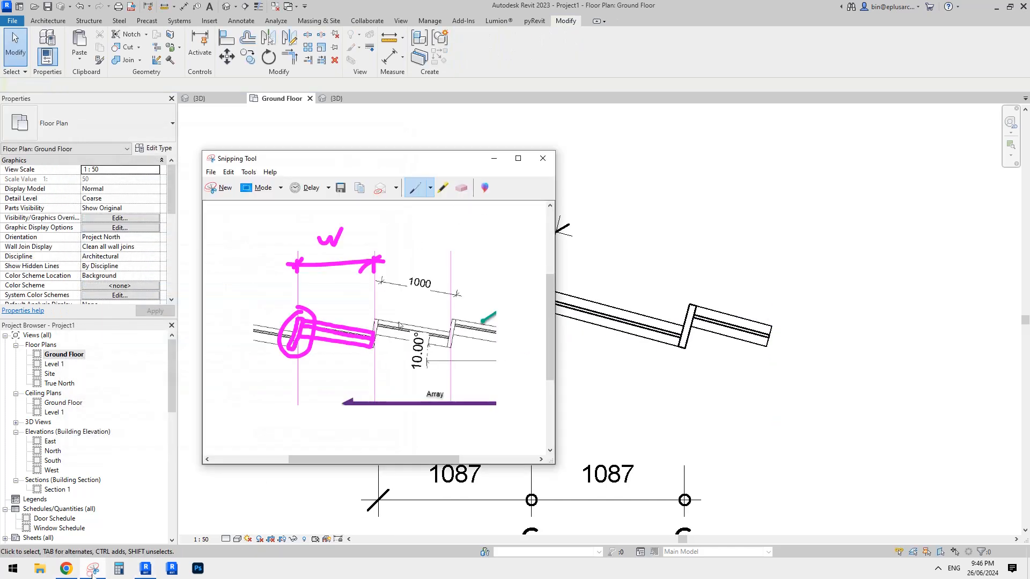
pyautogui.click(90, 568)
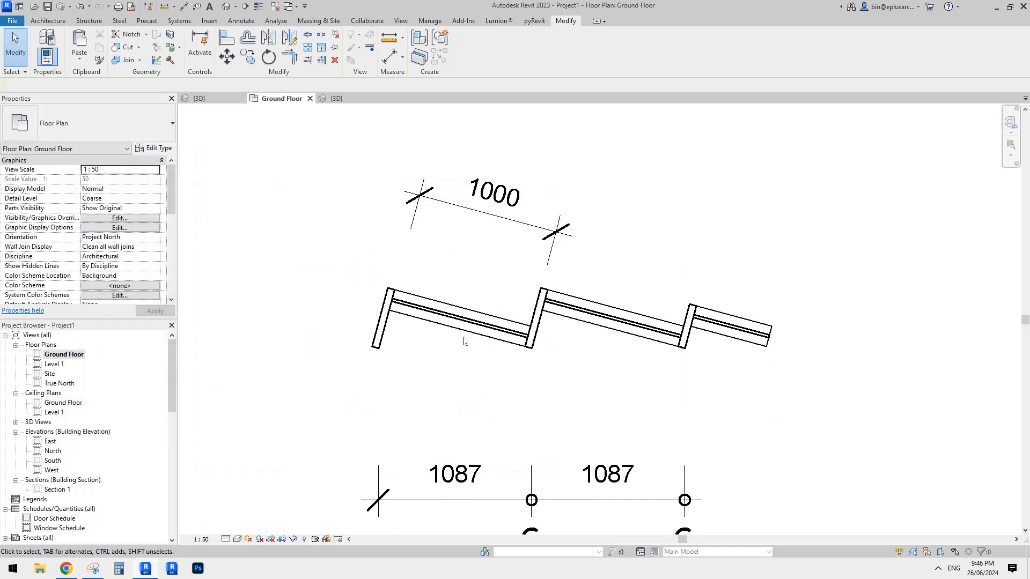
pyautogui.click(89, 571)
pyautogui.click(220, 186)
pyautogui.moveTo(270, 162); pyautogui.dragTo(682, 438)
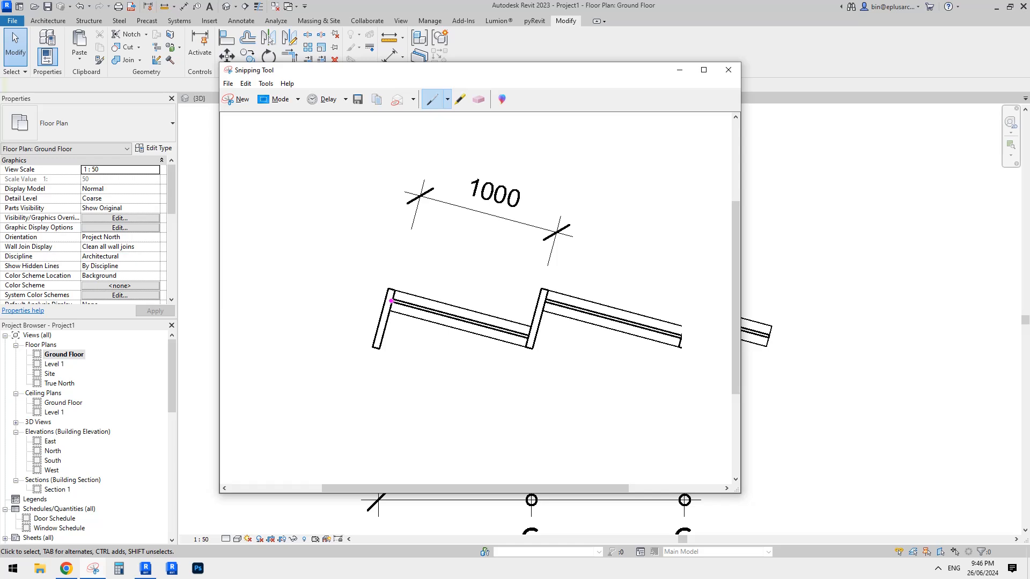
# - Sketch a right triangle over the first panel in the snip, marking the angle at its far end and the right angle
pyautogui.moveTo(391, 300); pyautogui.dragTo(531, 336)
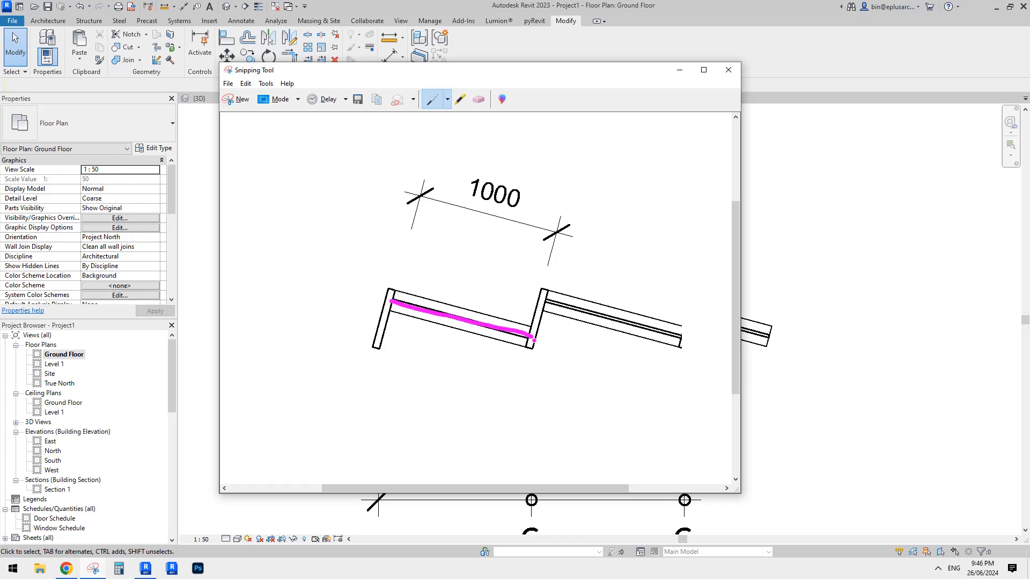
pyautogui.moveTo(533, 340); pyautogui.dragTo(384, 337)
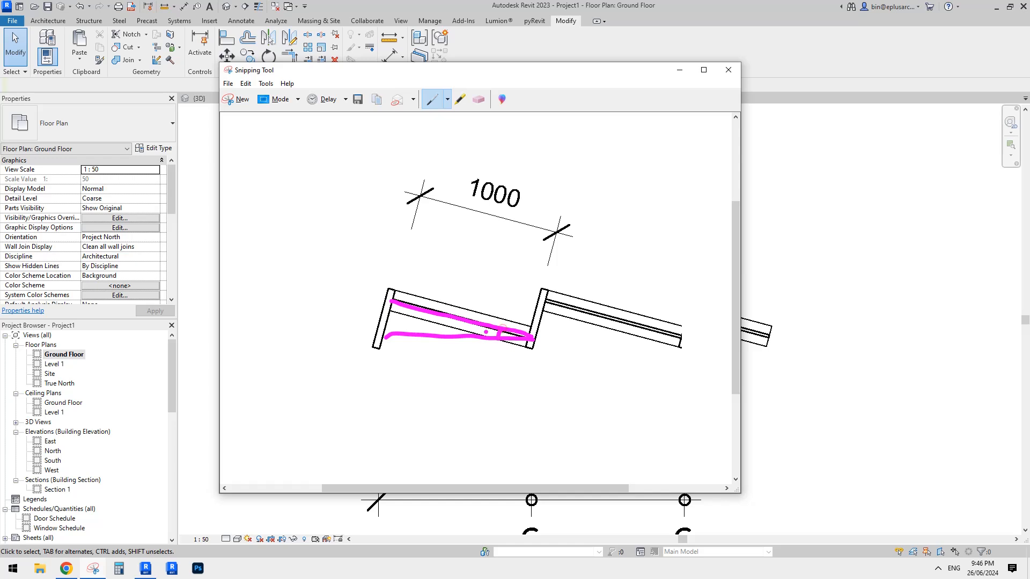
pyautogui.moveTo(486, 332); pyautogui.dragTo(481, 330)
pyautogui.moveTo(395, 304)
pyautogui.mouseDown()
pyautogui.moveTo(380, 338)
pyautogui.moveTo(401, 310)
pyautogui.mouseUp()
# - Label the triangle's base x and write "cos a = 1000 / x" below it, erasing the stray mark
pyautogui.moveTo(417, 354)
pyautogui.mouseDown()
pyautogui.moveTo(420, 381)
pyautogui.moveTo(427, 369)
pyautogui.mouseUp()
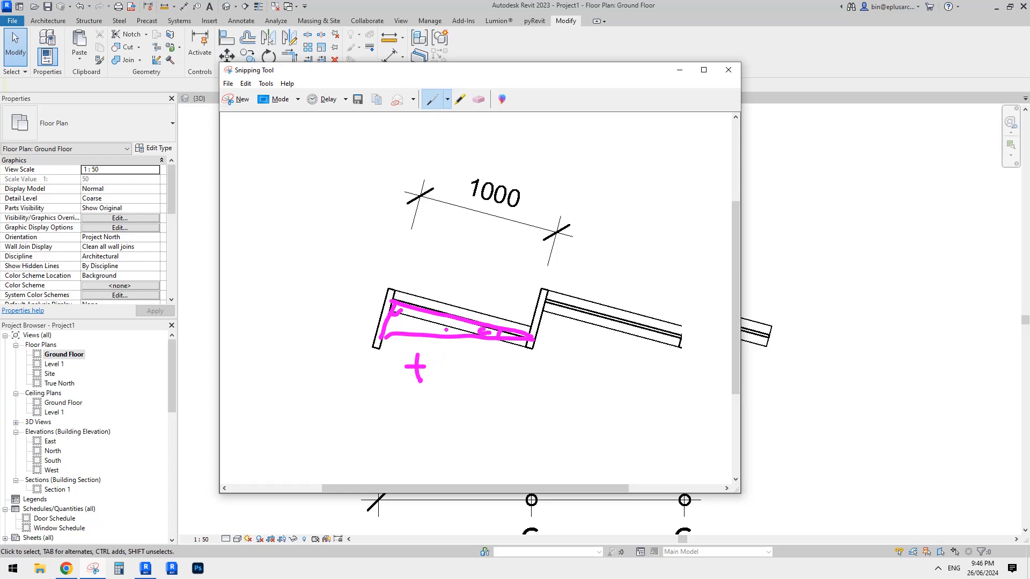
pyautogui.click(478, 100)
pyautogui.moveTo(421, 370)
pyautogui.mouseDown()
pyautogui.moveTo(409, 354)
pyautogui.moveTo(406, 407)
pyautogui.moveTo(461, 407)
pyautogui.moveTo(507, 390)
pyautogui.mouseUp()
pyautogui.click(432, 100)
pyautogui.moveTo(525, 376)
pyautogui.mouseDown()
pyautogui.moveTo(519, 383)
pyautogui.moveTo(528, 377)
pyautogui.mouseUp()
pyautogui.moveTo(535, 378); pyautogui.dragTo(541, 382)
pyautogui.moveTo(557, 375); pyautogui.dragTo(556, 382)
pyautogui.moveTo(496, 402); pyautogui.dragTo(572, 393)
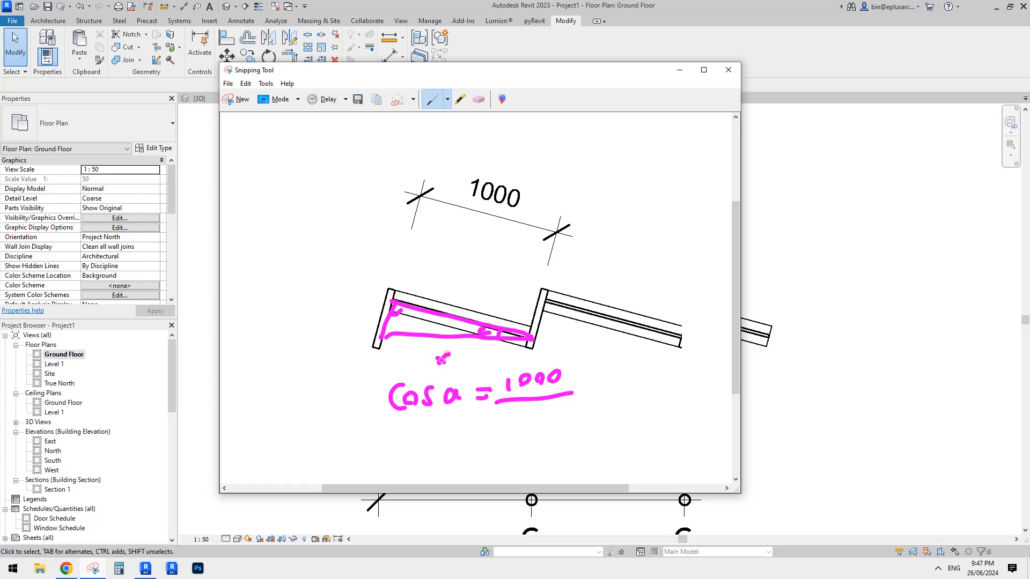
pyautogui.moveTo(438, 355); pyautogui.dragTo(449, 364)
pyautogui.moveTo(540, 404)
pyautogui.mouseDown()
pyautogui.moveTo(525, 421)
pyautogui.moveTo(538, 419)
pyautogui.mouseUp()
# - Write the rearranged formula "x = 1000 / cos a" under the first equation and return to the Revit floor plan
pyautogui.moveTo(399, 439); pyautogui.dragTo(416, 461)
pyautogui.moveTo(416, 439)
pyautogui.mouseDown()
pyautogui.moveTo(401, 461)
pyautogui.moveTo(451, 448)
pyautogui.mouseUp()
pyautogui.moveTo(431, 457); pyautogui.dragTo(488, 444)
pyautogui.moveTo(497, 433); pyautogui.dragTo(514, 440)
pyautogui.moveTo(464, 453)
pyautogui.mouseDown()
pyautogui.moveTo(519, 445)
pyautogui.moveTo(478, 472)
pyautogui.moveTo(492, 472)
pyautogui.mouseUp()
pyautogui.moveTo(510, 459)
pyautogui.mouseDown()
pyautogui.moveTo(501, 468)
pyautogui.moveTo(535, 465)
pyautogui.mouseUp()
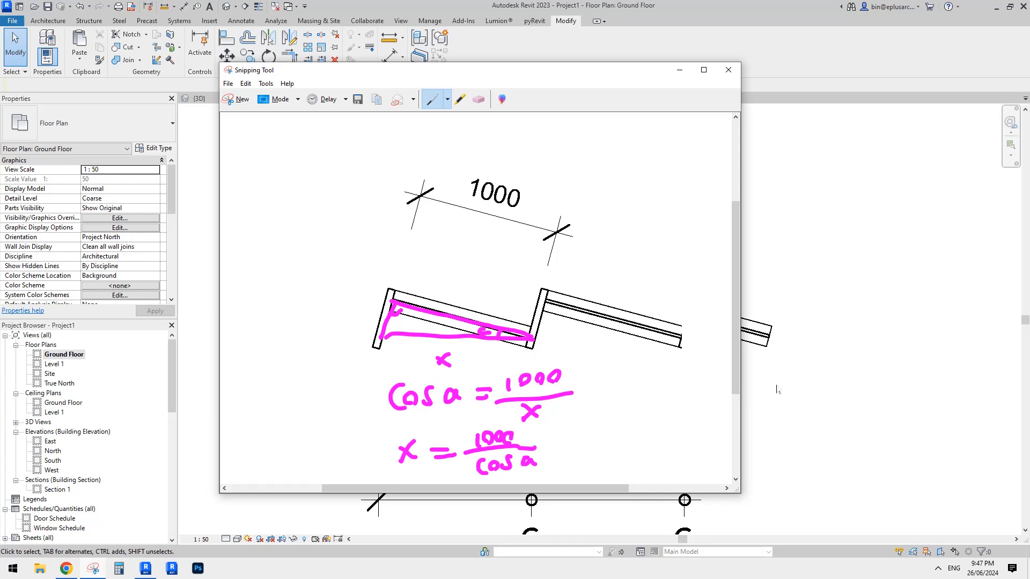
pyautogui.click(793, 347)
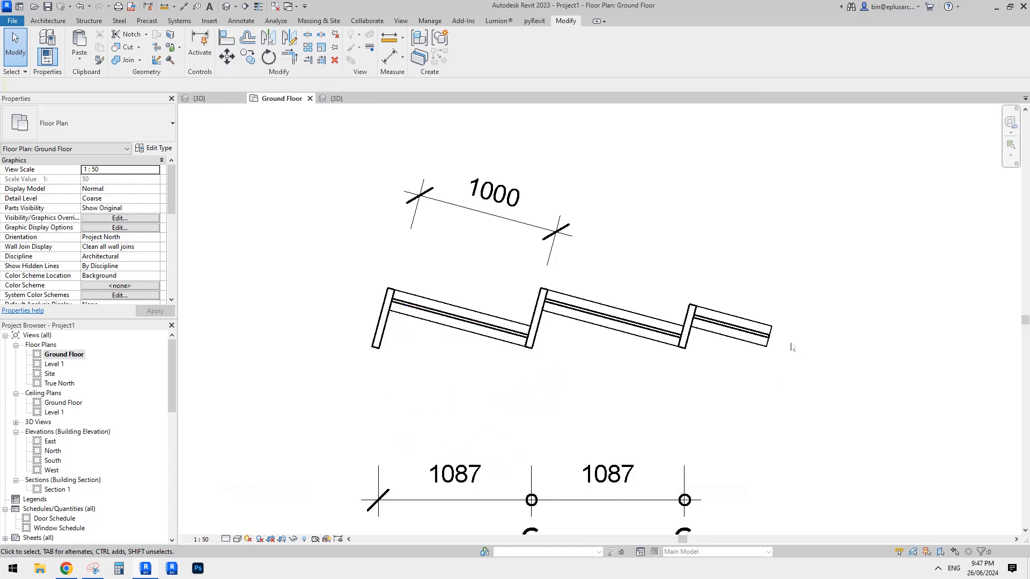
pyautogui.click(565, 337)
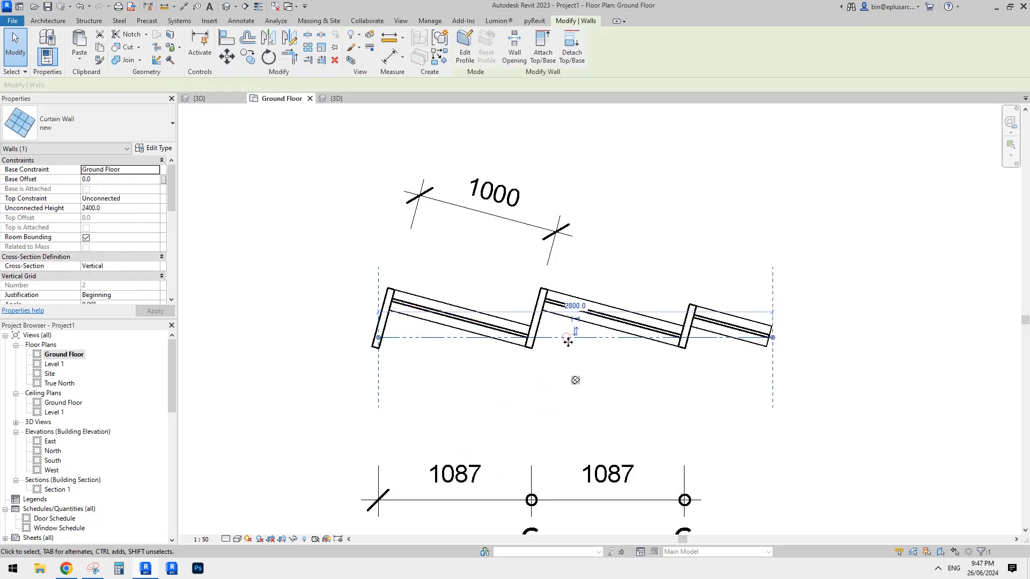
pyautogui.moveTo(551, 352); pyautogui.dragTo(511, 353, button='middle')
pyautogui.press('Escape')
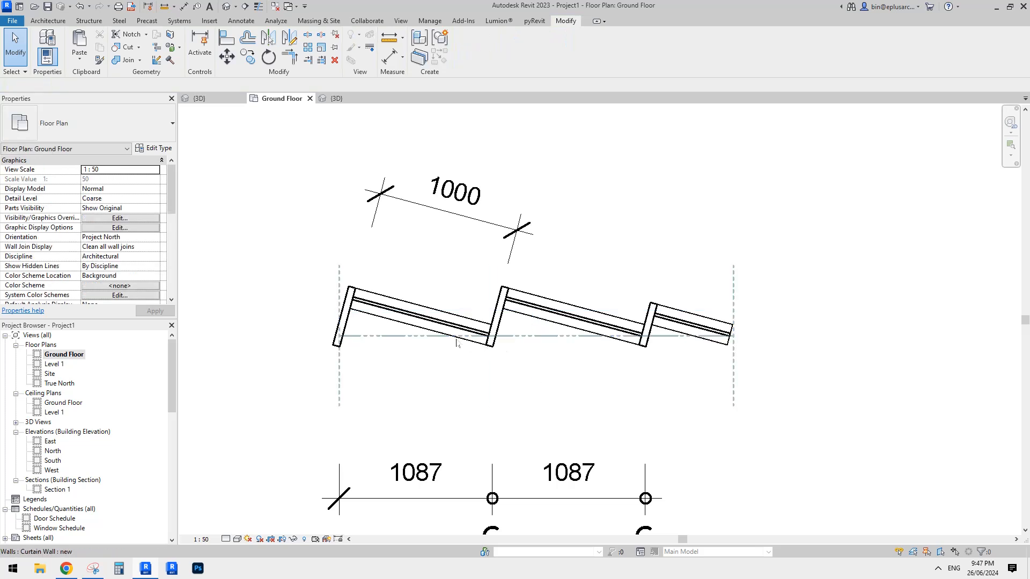
pyautogui.click(455, 339)
pyautogui.moveTo(311, 137); pyautogui.dragTo(318, 139, button='middle')
pyautogui.press('Escape')
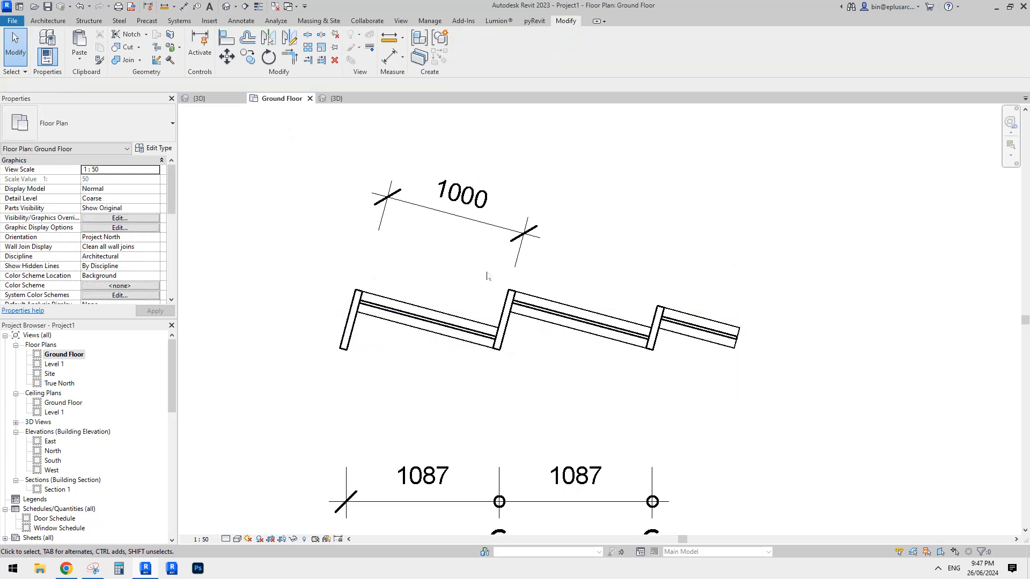
# - Open the first curtain panel's family for editing and show its Ref. Level floor plan
pyautogui.click(461, 335)
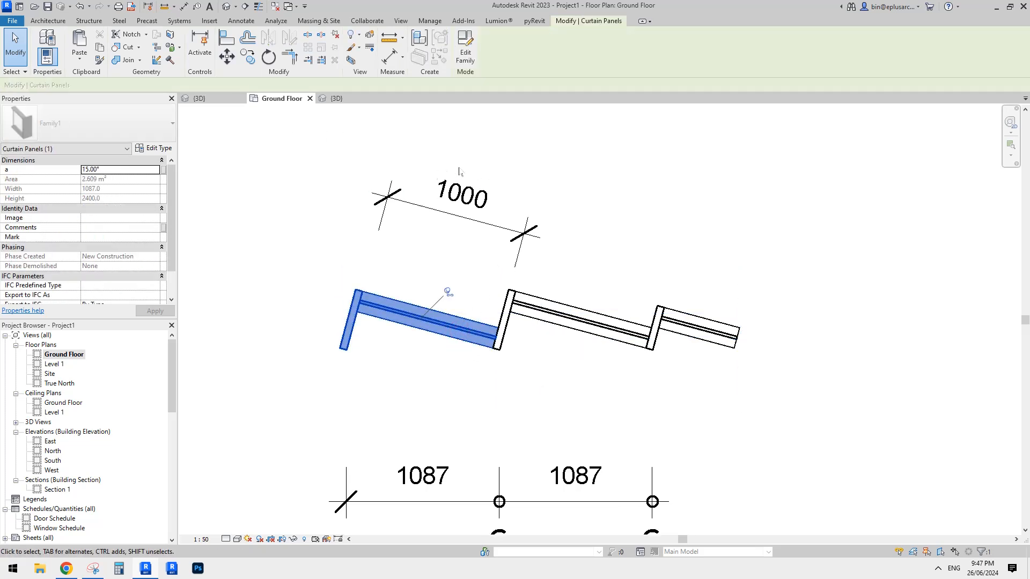
pyautogui.click(465, 49)
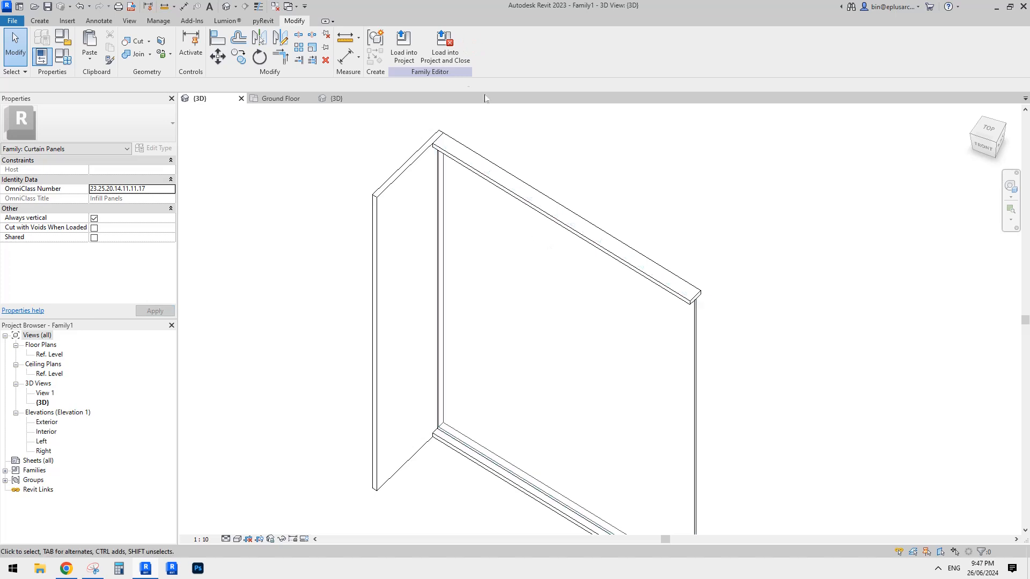
pyautogui.doubleClick(65, 357)
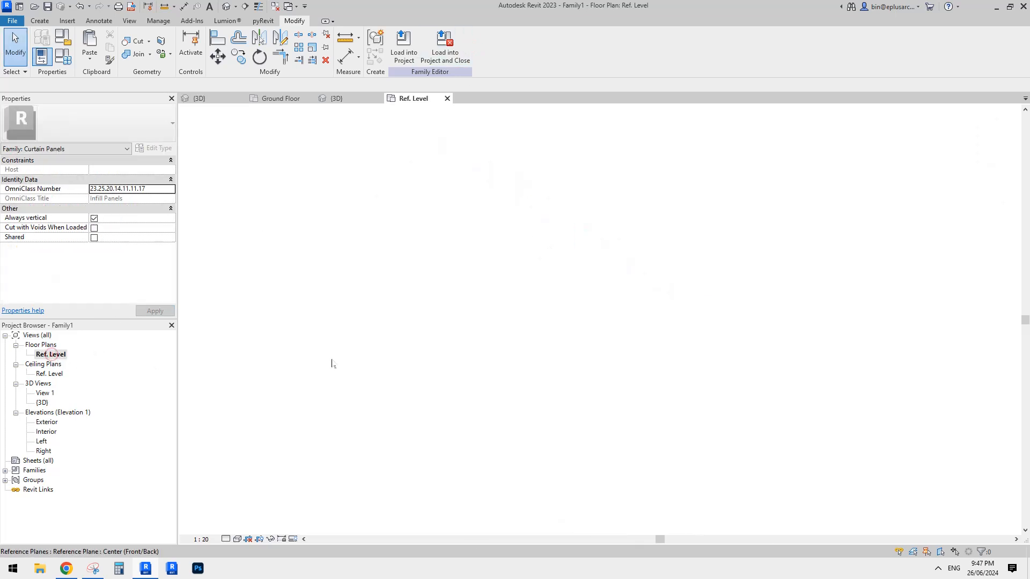
pyautogui.scroll(-3, 447, 330)
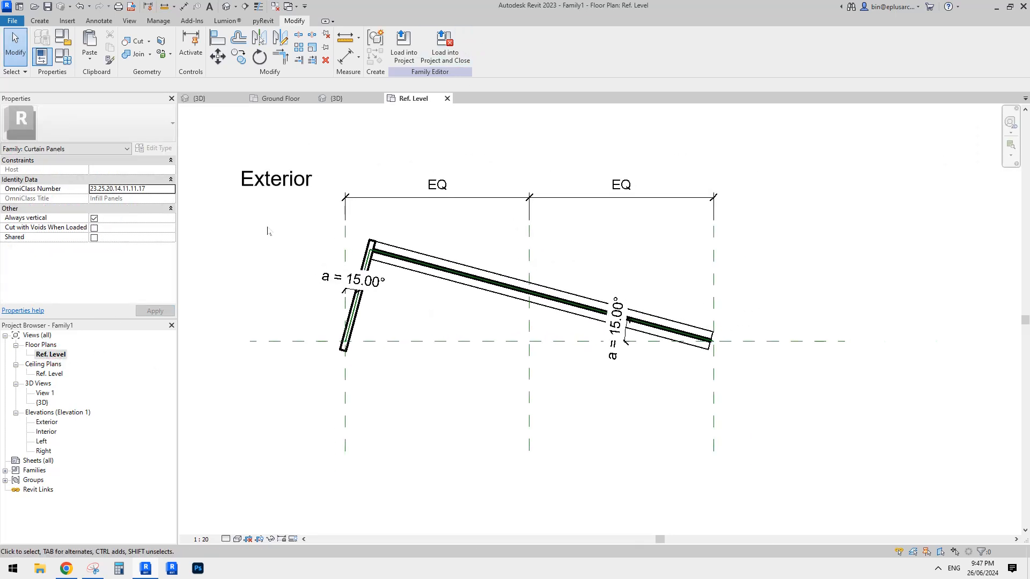
pyautogui.scroll(-2, 441, 277)
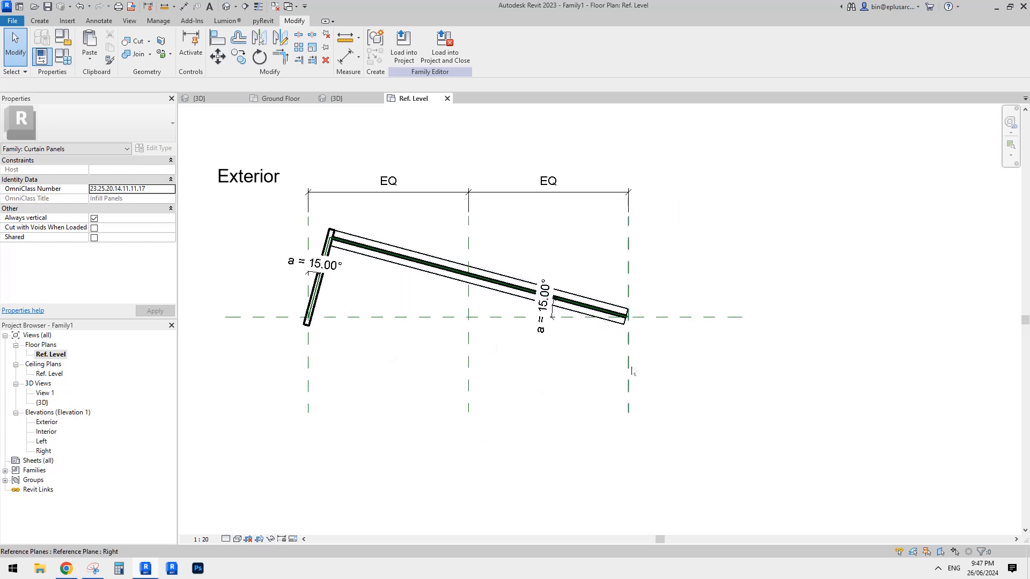
# - Add an aligned dimension between the family's outer left and right reference planes, below the panel
pyautogui.press('d')
pyautogui.press('i')
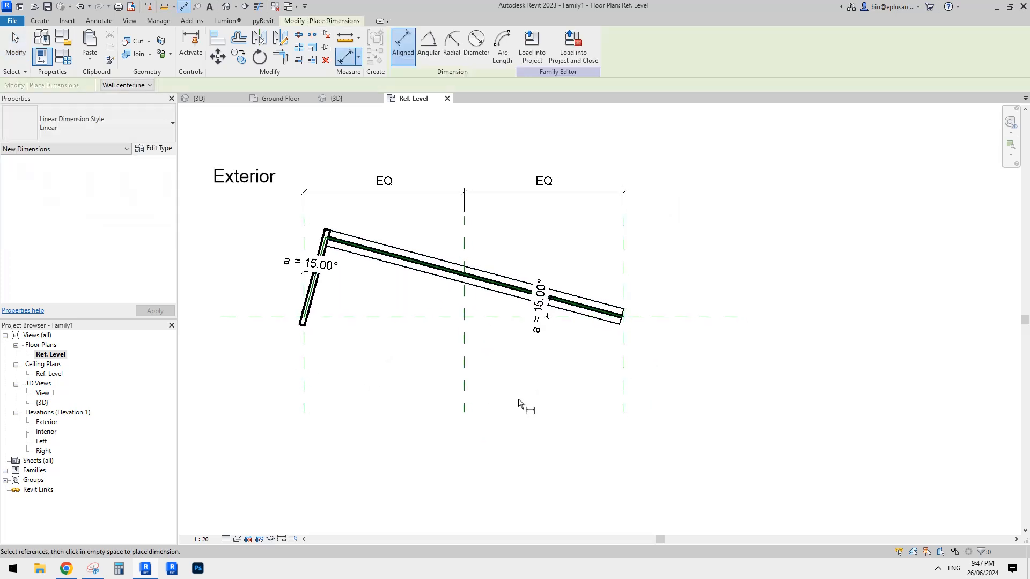
pyautogui.click(625, 369)
pyautogui.click(304, 375)
pyautogui.click(378, 388)
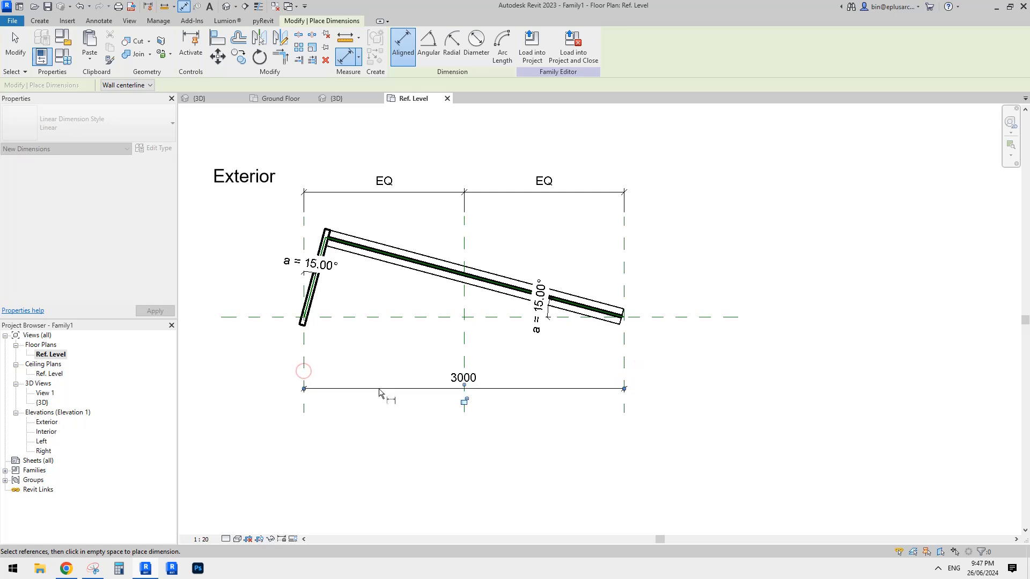
pyautogui.press('Escape')
pyautogui.press('Escape')
# - Label the overall width dimension with a new instance family parameter named rp, set as a reporting parameter
pyautogui.click(429, 388)
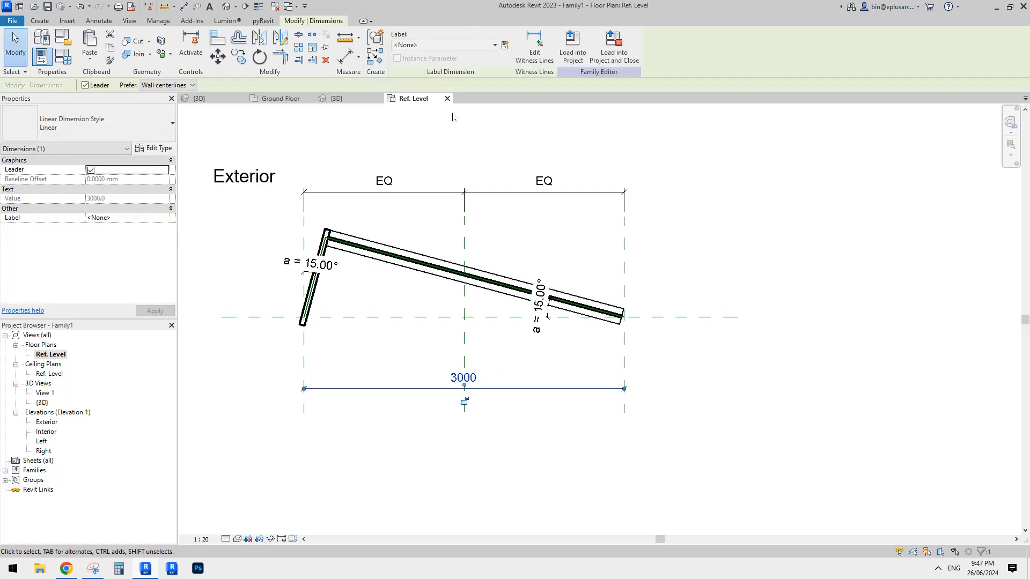
pyautogui.click(505, 45)
pyautogui.moveTo(276, 177); pyautogui.dragTo(222, 178)
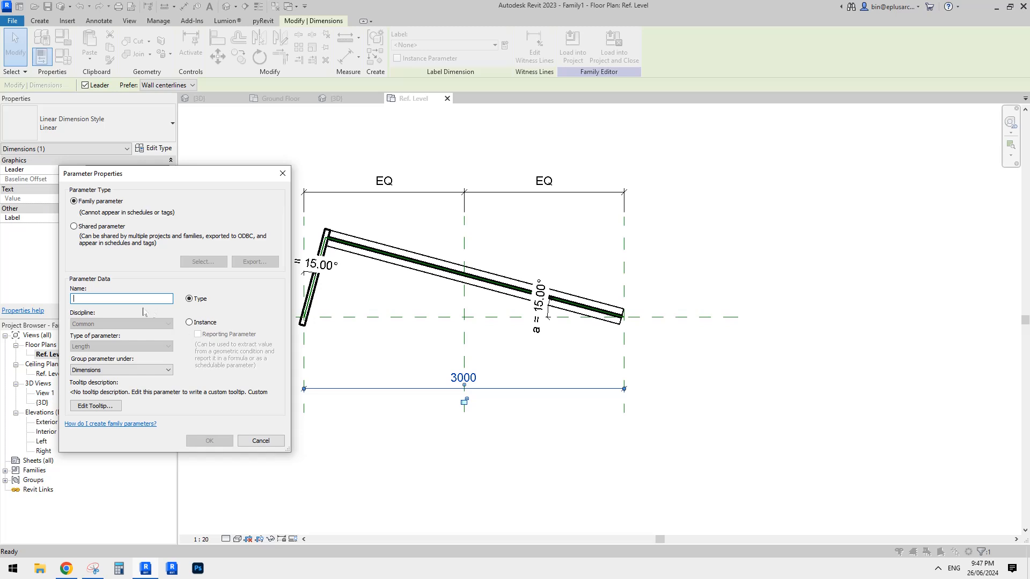
pyautogui.write('rp')
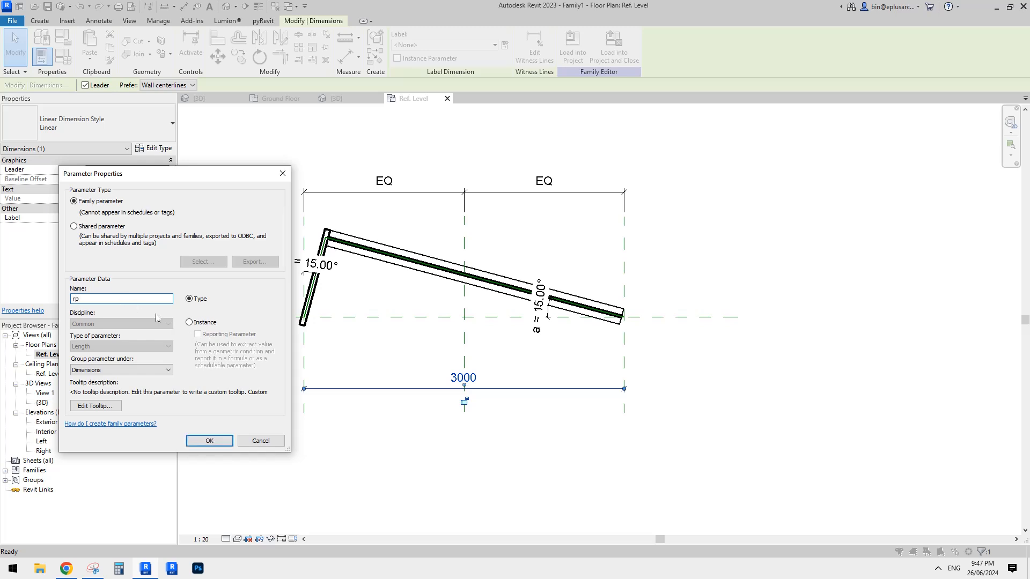
pyautogui.click(189, 322)
pyautogui.click(198, 334)
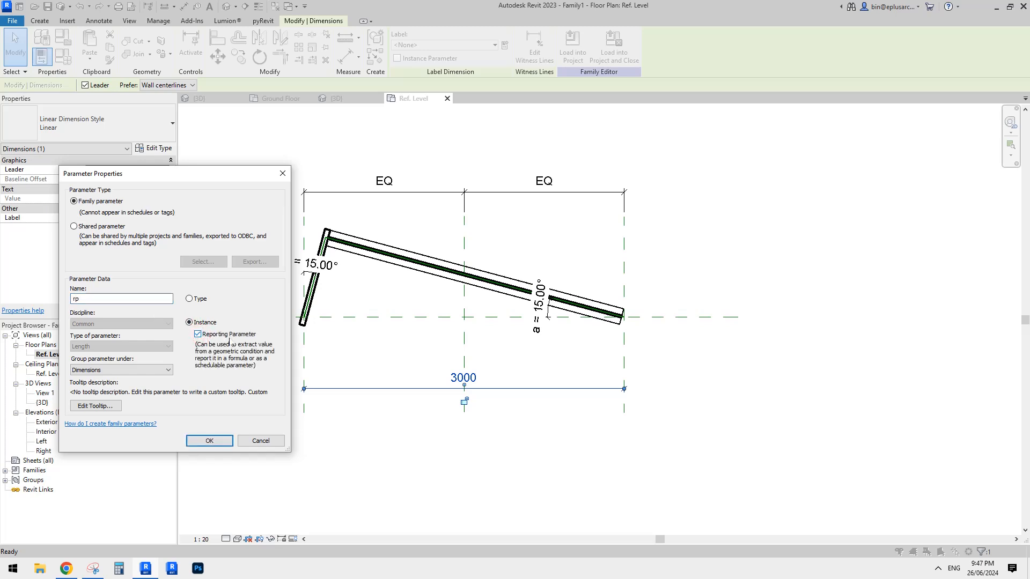
pyautogui.click(209, 441)
# - Load the updated curtain panel family into the project
pyautogui.moveTo(445, 405); pyautogui.dragTo(455, 401, button='middle')
pyautogui.click(403, 45)
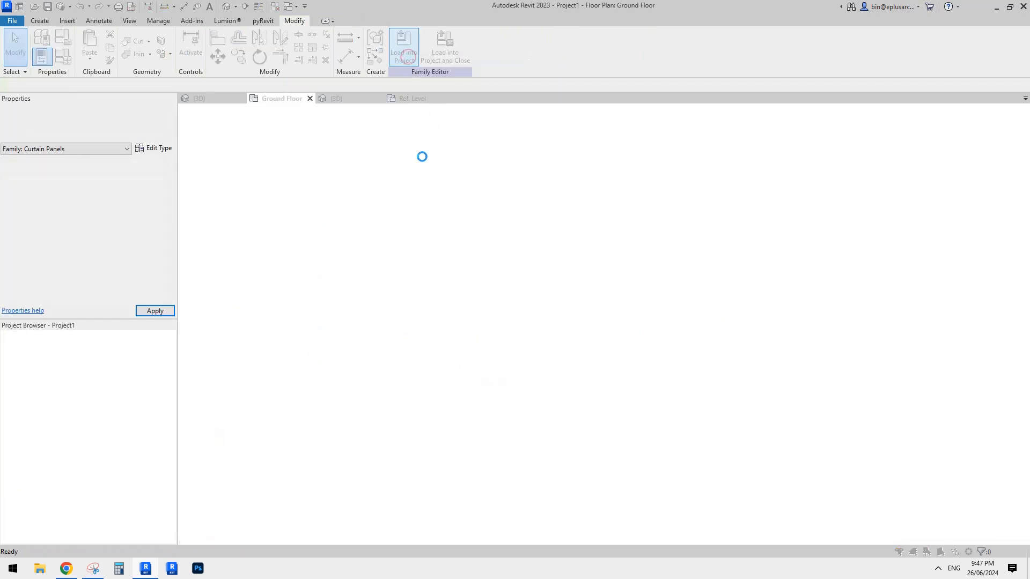
pyautogui.click(421, 251)
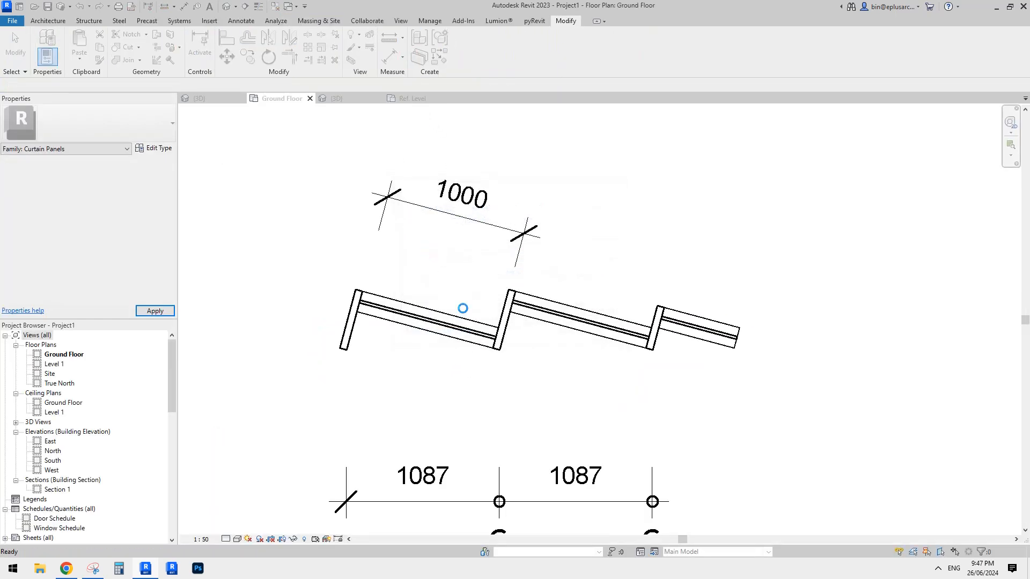
# - Compare the first panel's rp value with the grid dimension below the wall and the type's vertical grid spacing
pyautogui.click(460, 325)
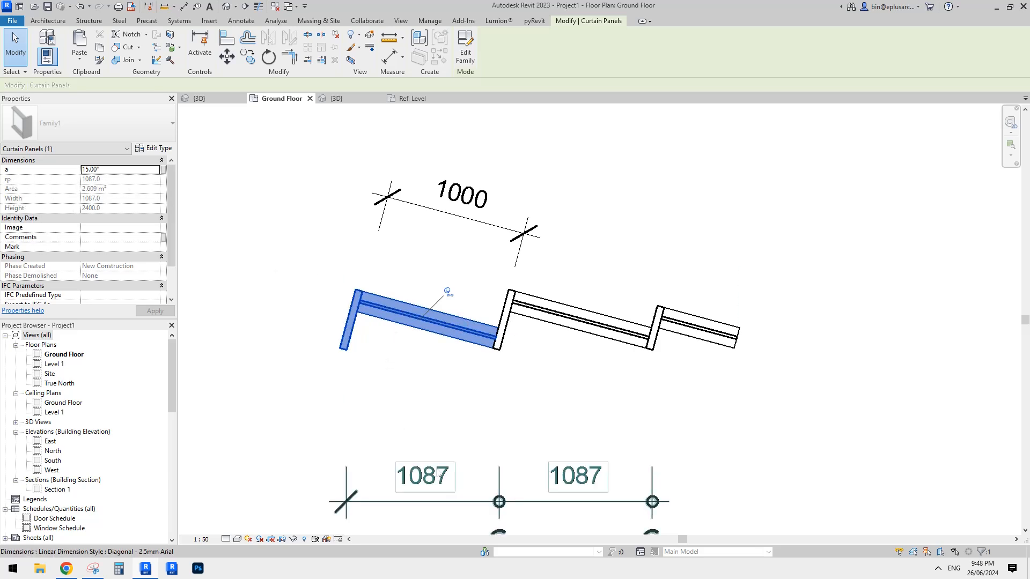
pyautogui.click(477, 503)
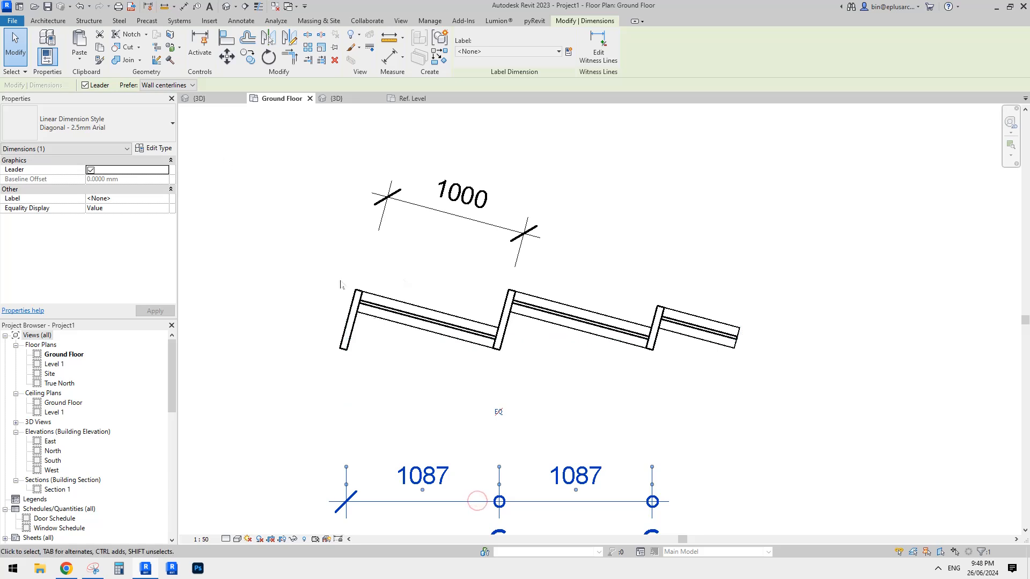
pyautogui.click(426, 324)
pyautogui.click(151, 148)
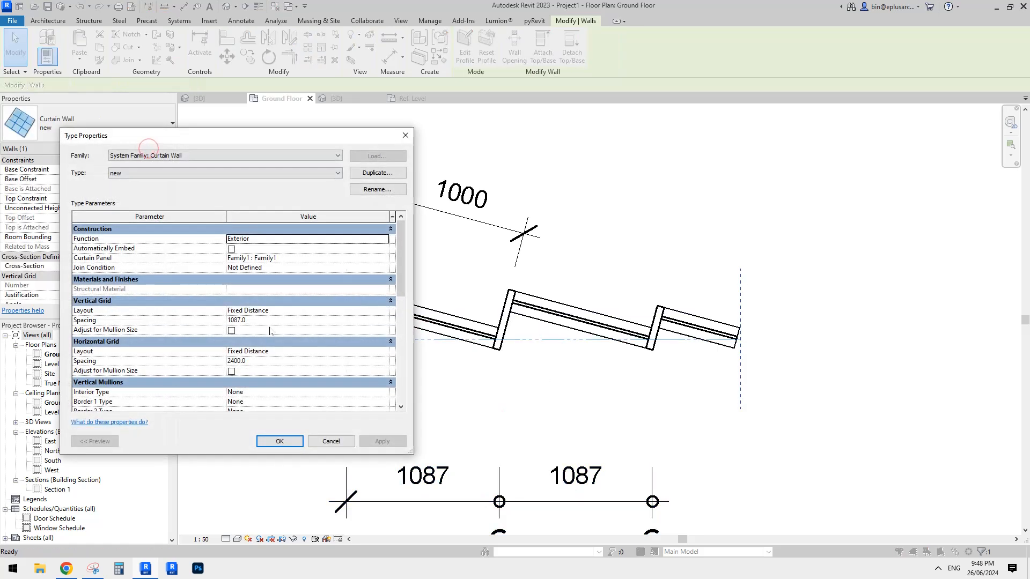
pyautogui.click(404, 136)
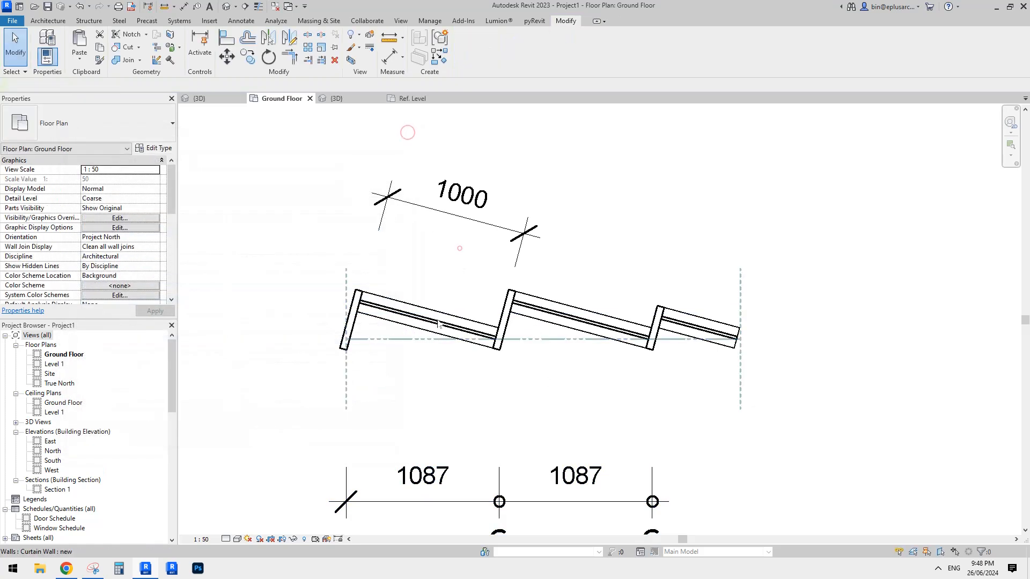
# - Reopen the first curtain panel's family for editing and bring up the formula sketch in Snipping Tool
pyautogui.click(400, 314)
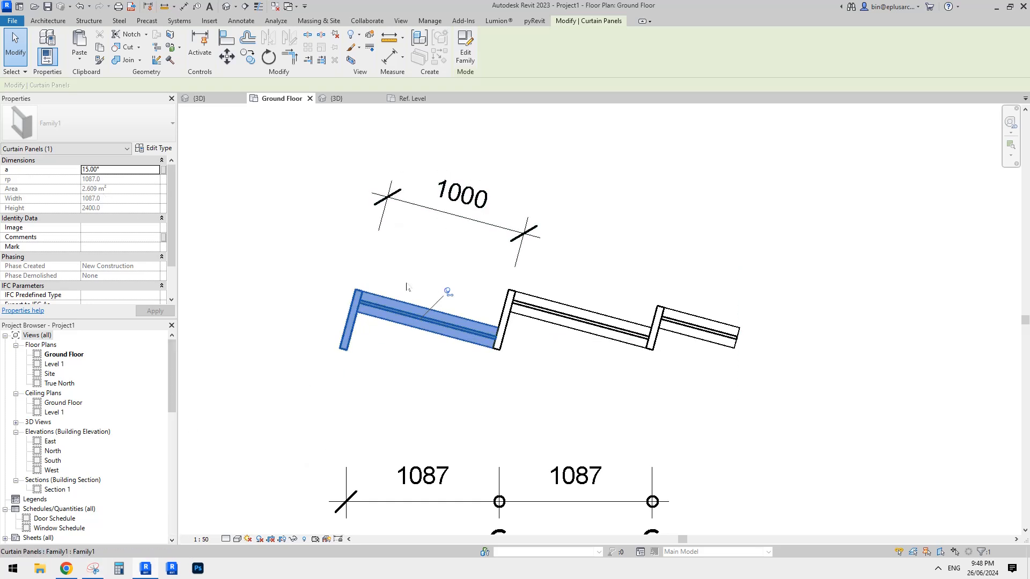
pyautogui.click(465, 48)
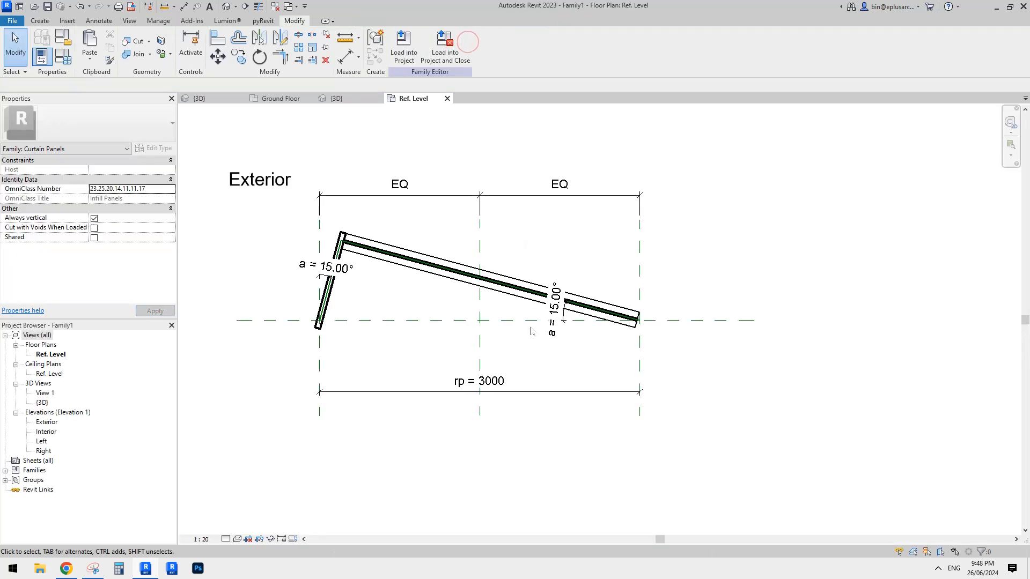
pyautogui.click(93, 570)
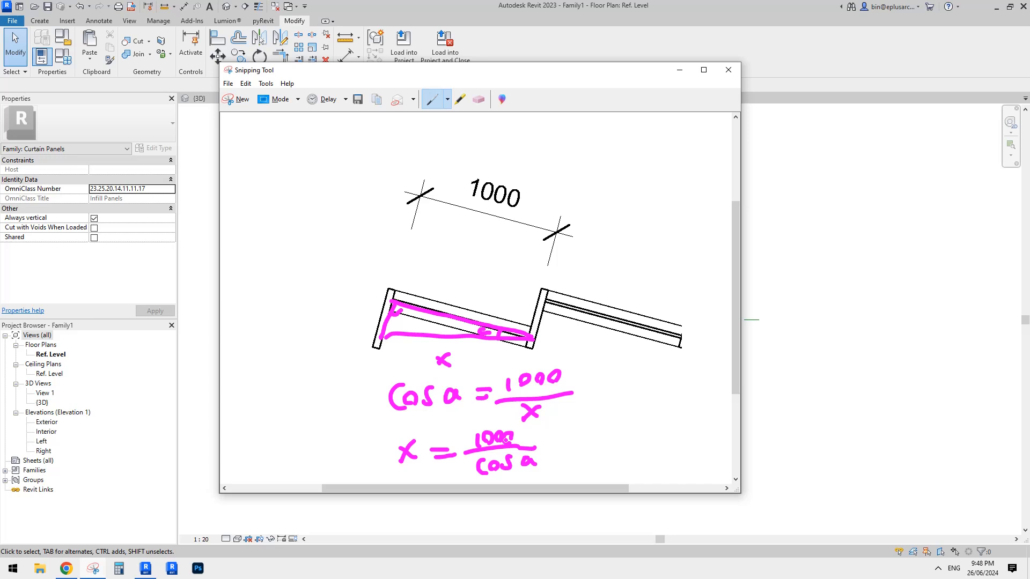
# - Return to Revit and open the recent project 20240625.rvt
pyautogui.click(772, 304)
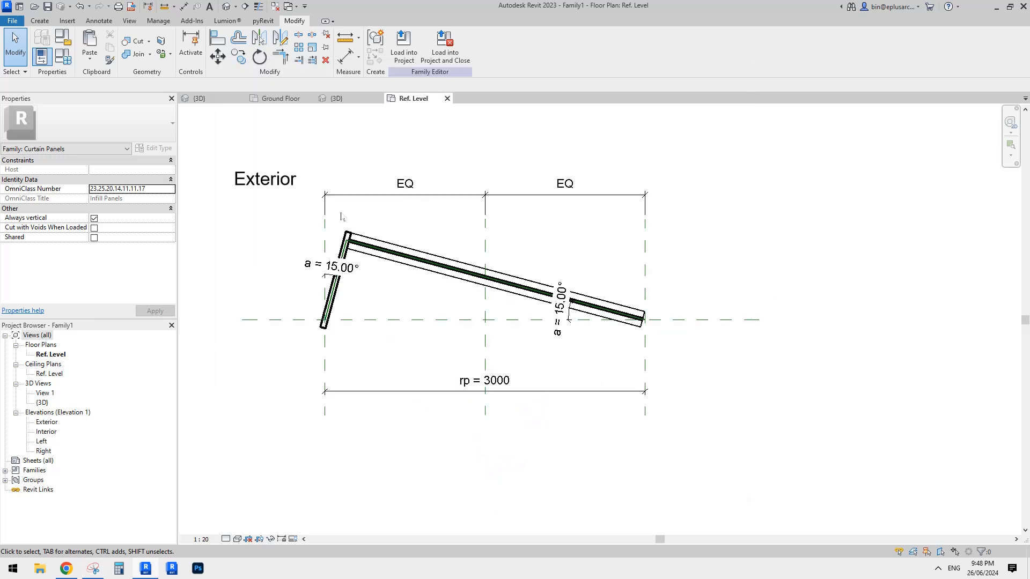
pyautogui.moveTo(205, 132); pyautogui.dragTo(230, 135, button='middle')
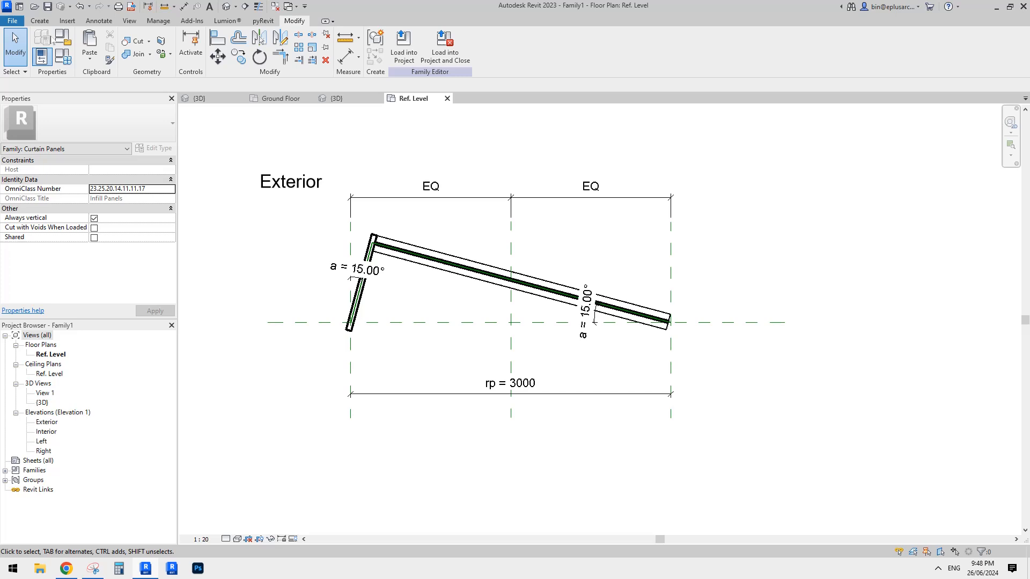
pyautogui.click(13, 20)
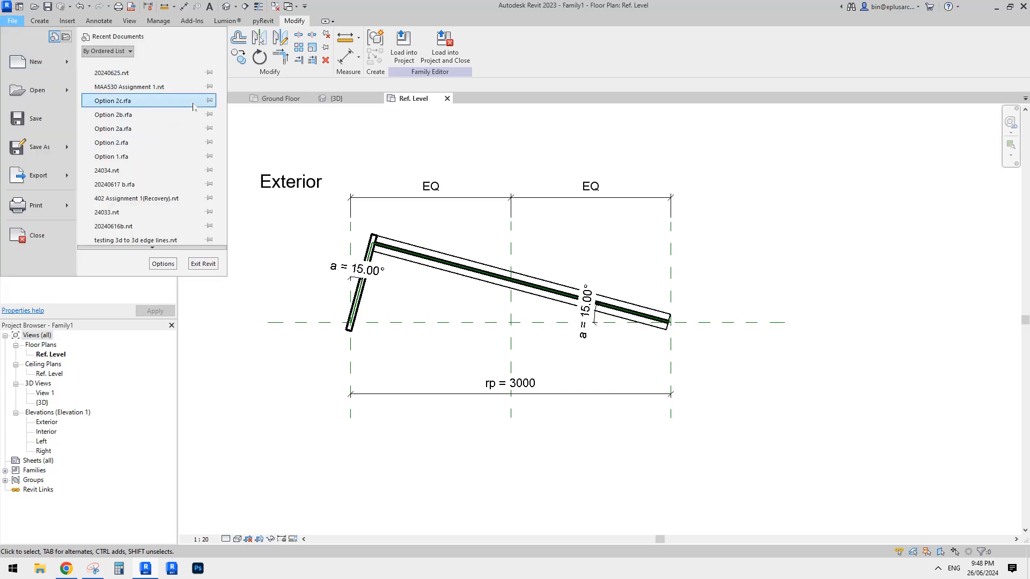
pyautogui.click(375, 11)
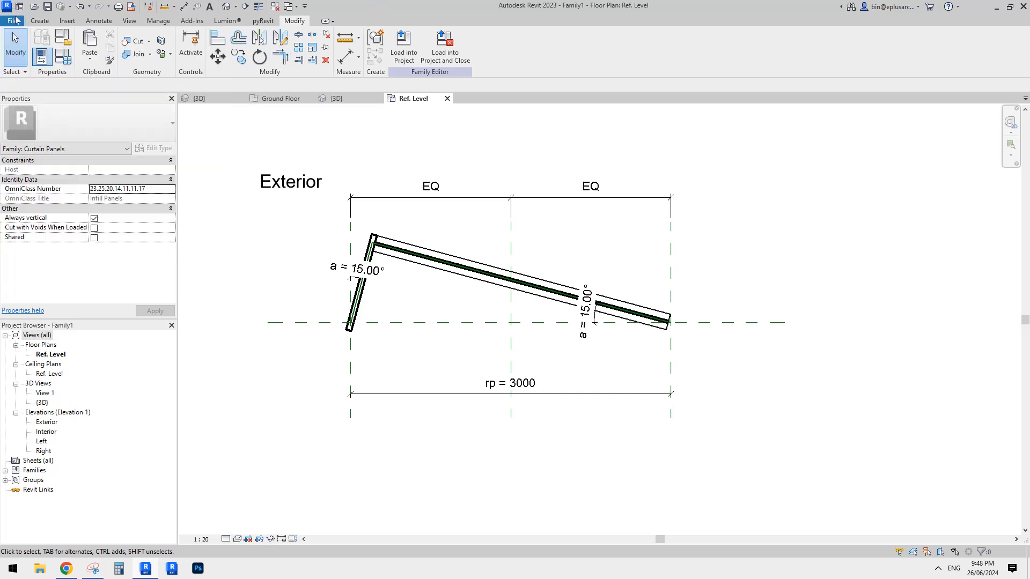
pyautogui.click(20, 6)
pyautogui.click(210, 161)
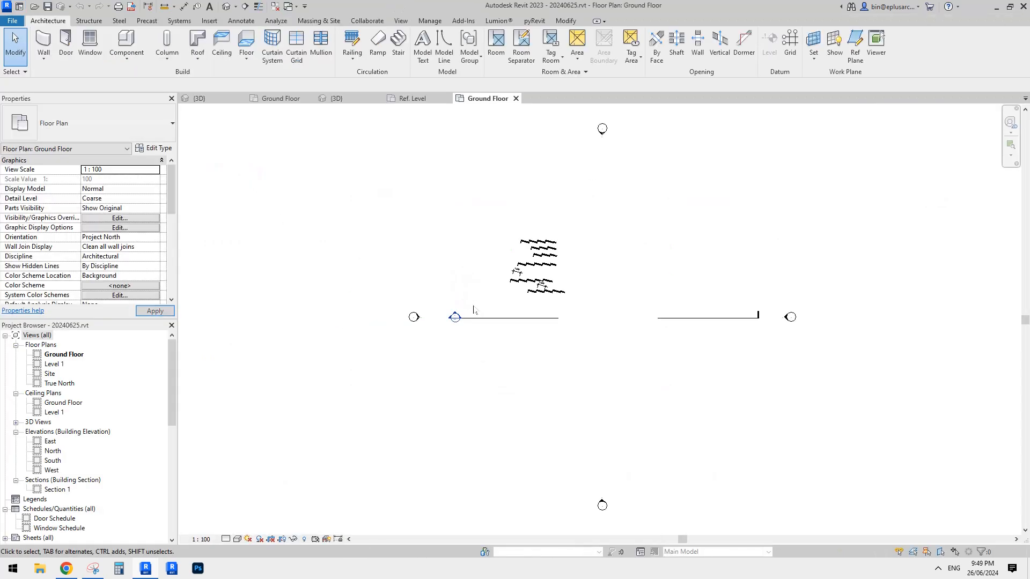
# - Try to open the family of the third curtain panel in the lowest storefront wall for editing
pyautogui.scroll(6, 550, 290)
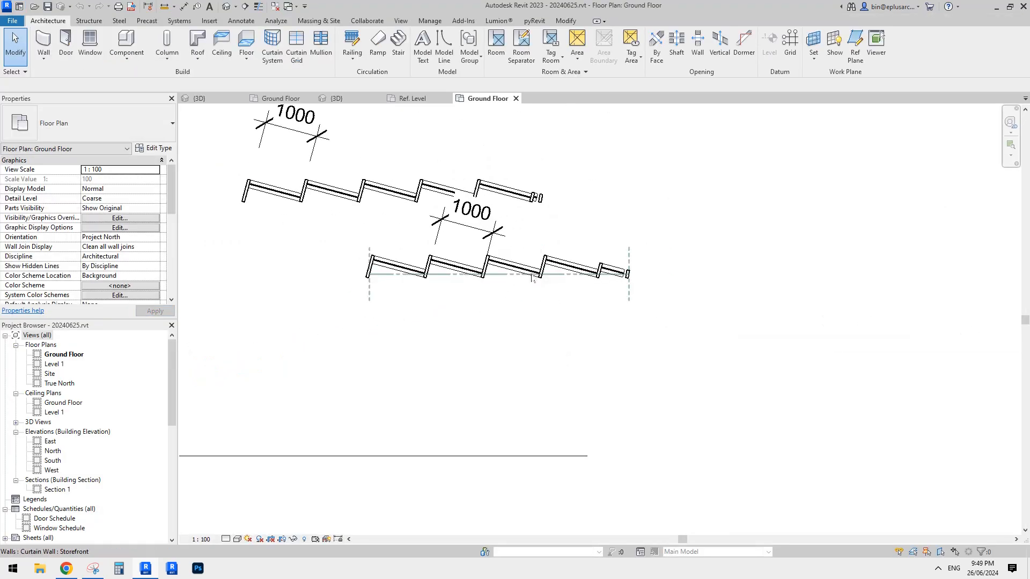
pyautogui.click(531, 273)
pyautogui.click(464, 54)
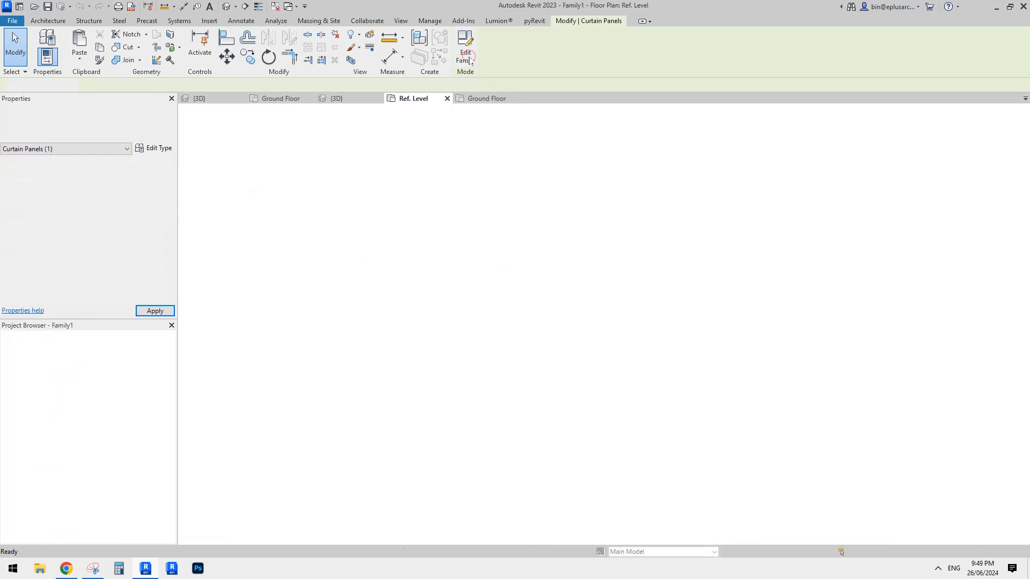
pyautogui.click(471, 60)
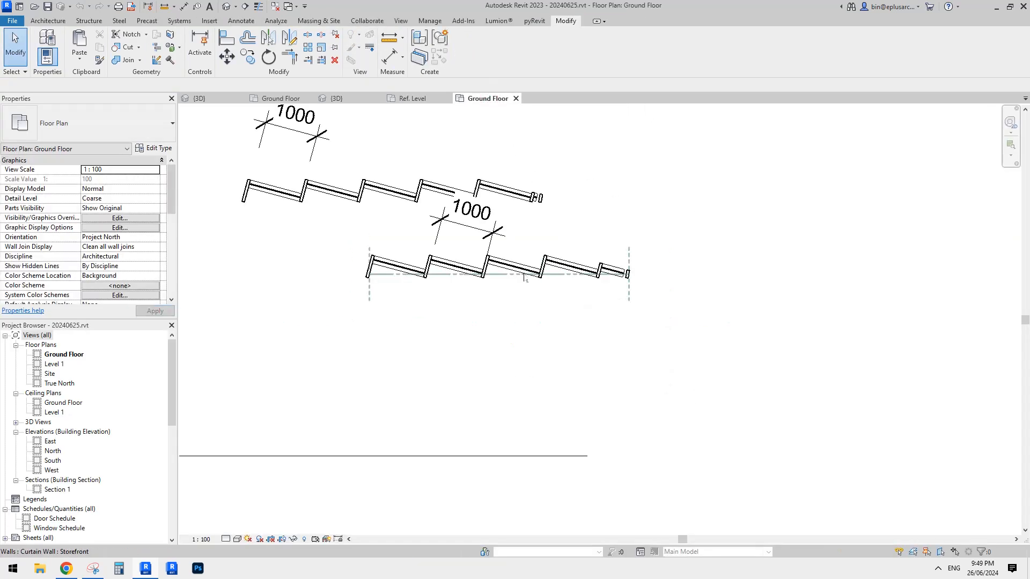
# - Find the Family1 curtain panel family among the project's families and rename it Family1a
pyautogui.click(516, 271)
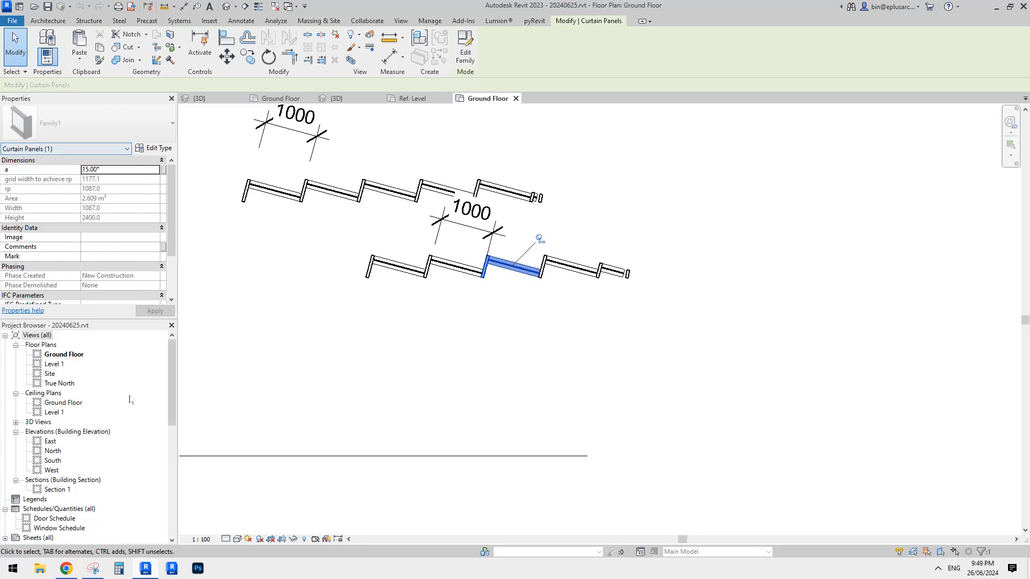
pyautogui.moveTo(171, 392); pyautogui.dragTo(172, 423)
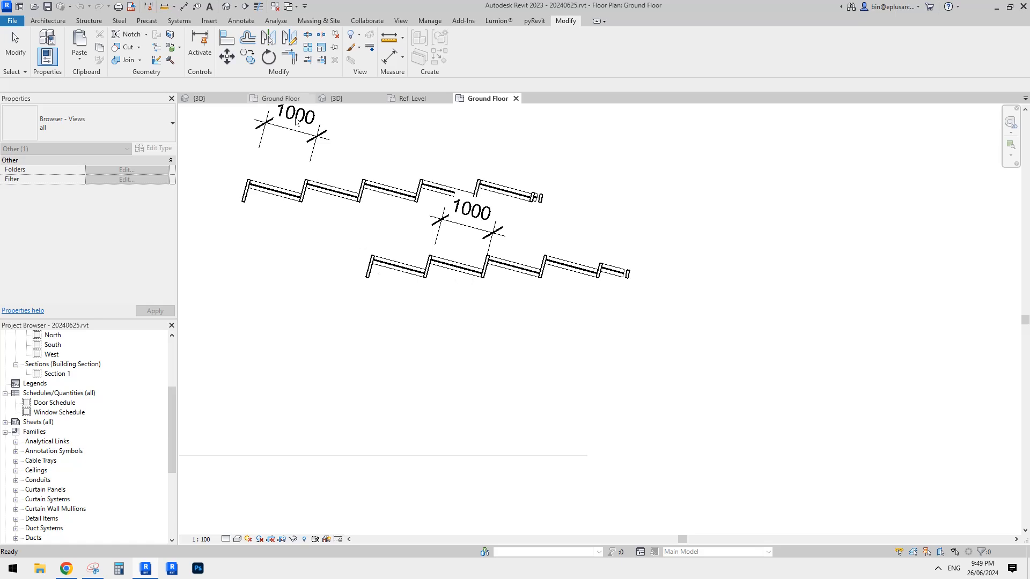
pyautogui.scroll(-2, 170, 419)
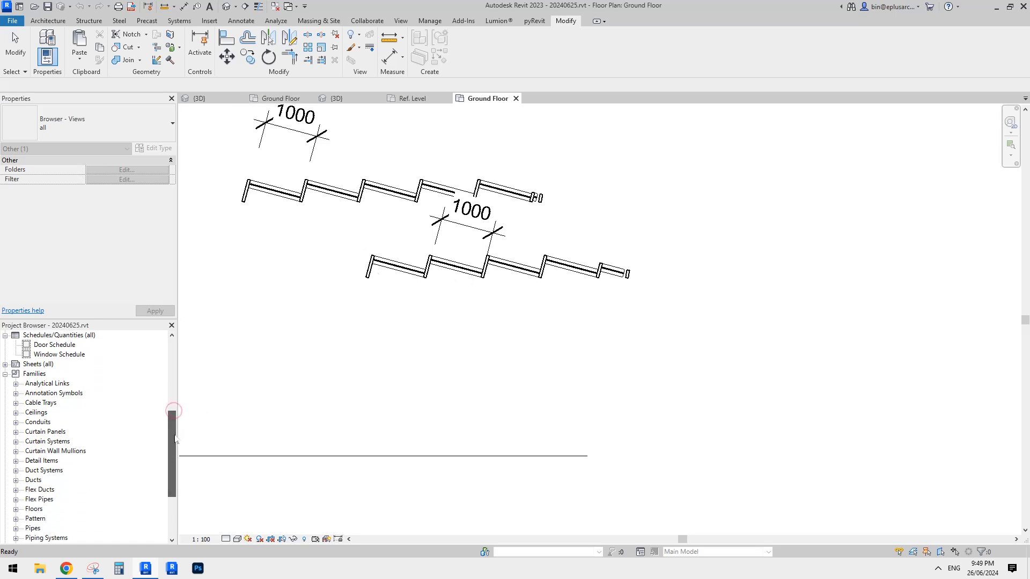
pyautogui.click(47, 451)
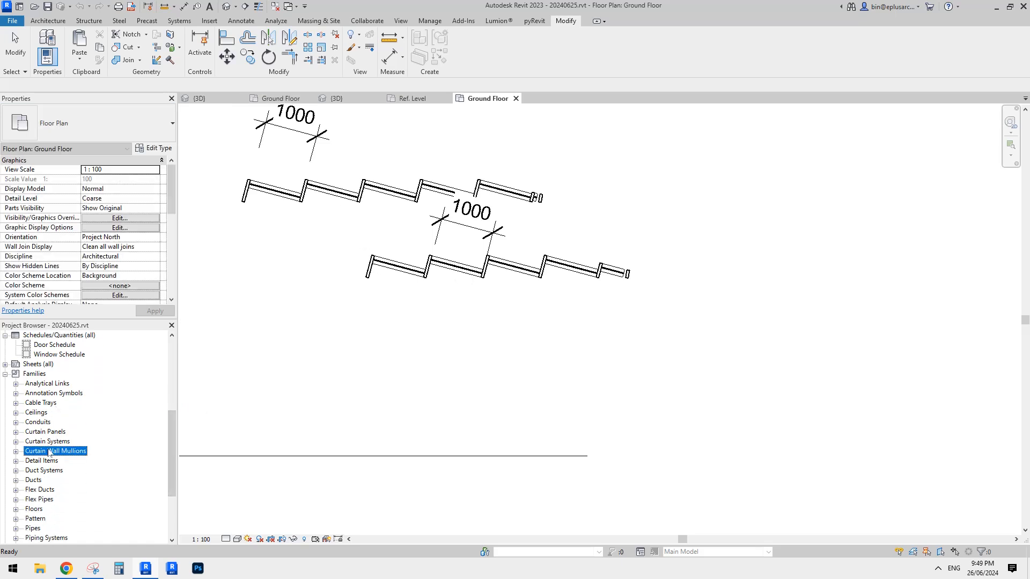
pyautogui.click(16, 450)
pyautogui.click(57, 462)
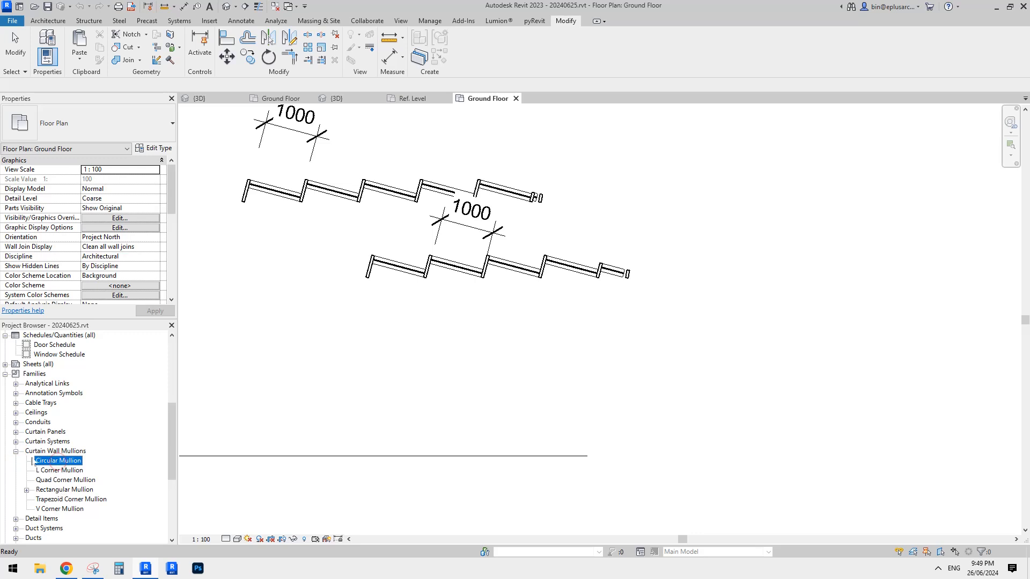
pyautogui.click(17, 451)
pyautogui.click(44, 434)
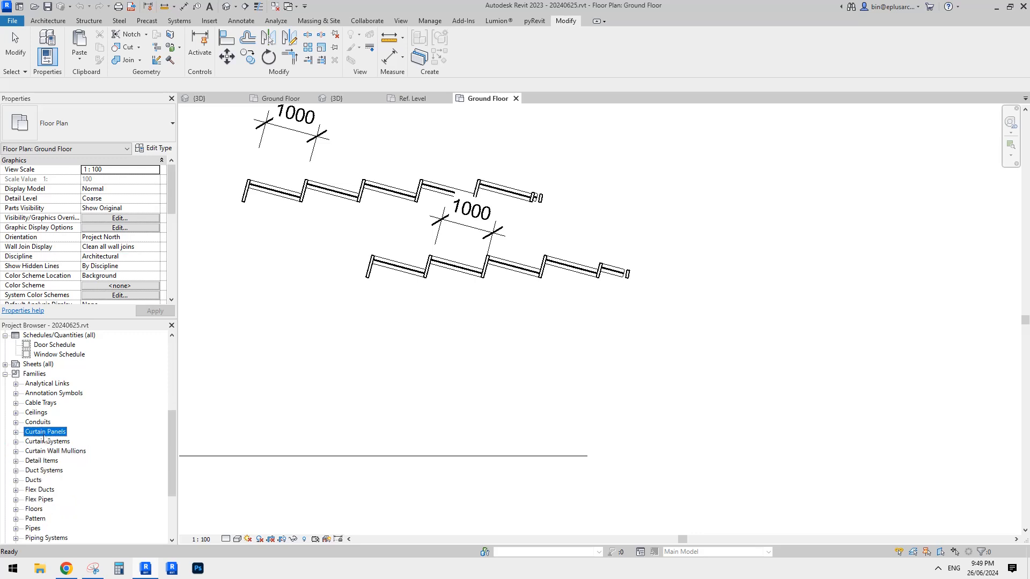
pyautogui.click(16, 431)
pyautogui.rightClick(47, 443)
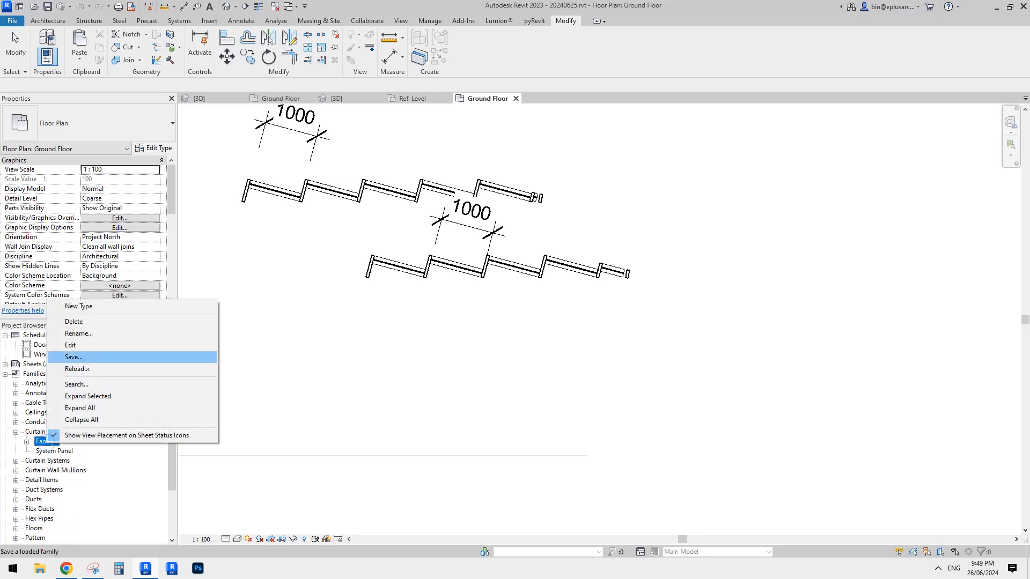
pyautogui.click(79, 333)
pyautogui.click(57, 442)
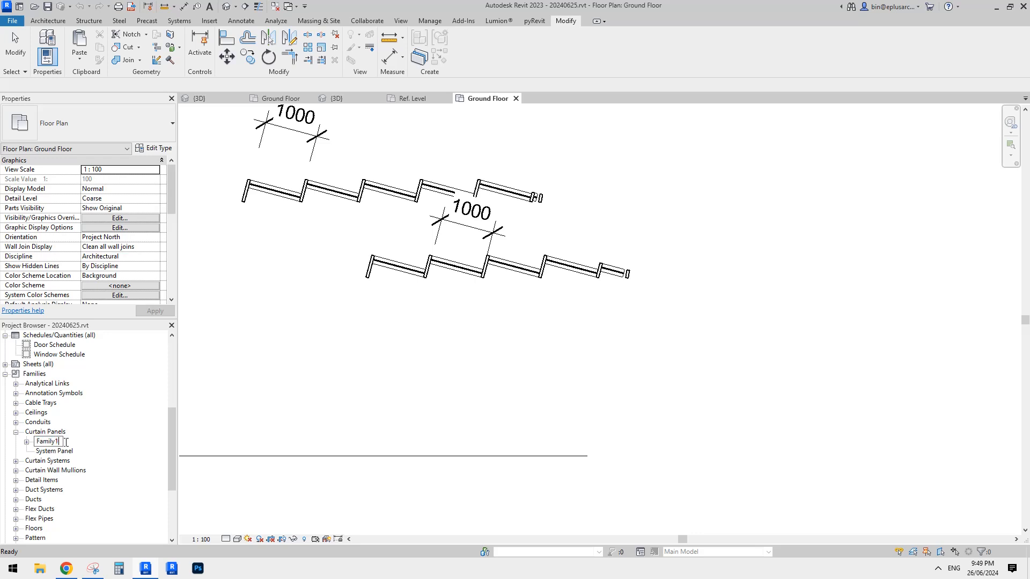
pyautogui.write('a')
# - Open the Family1a family for editing and inspect the formula of its grid width to achieve rp parameter
pyautogui.rightClick(50, 443)
pyautogui.click(83, 345)
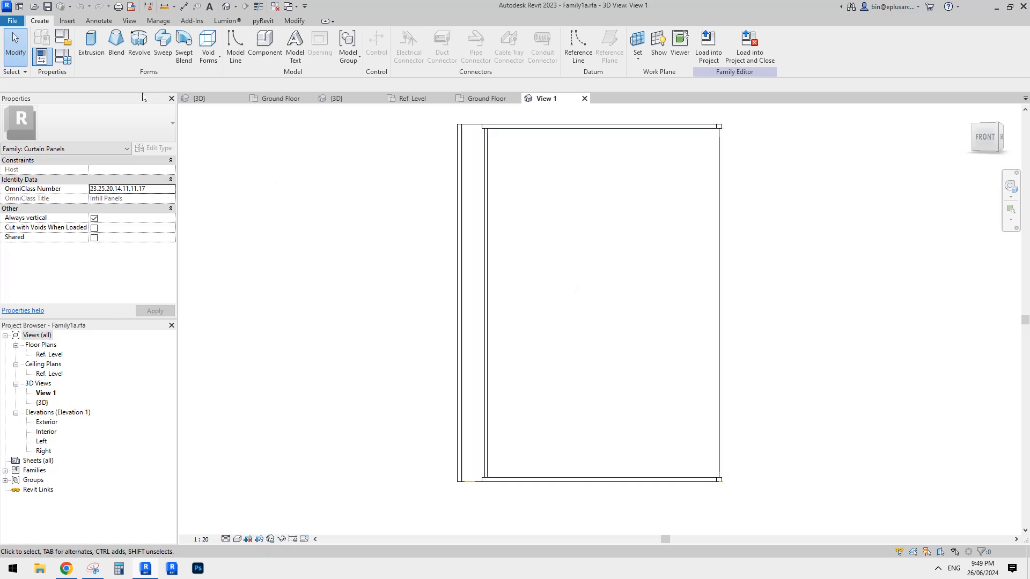
pyautogui.click(63, 56)
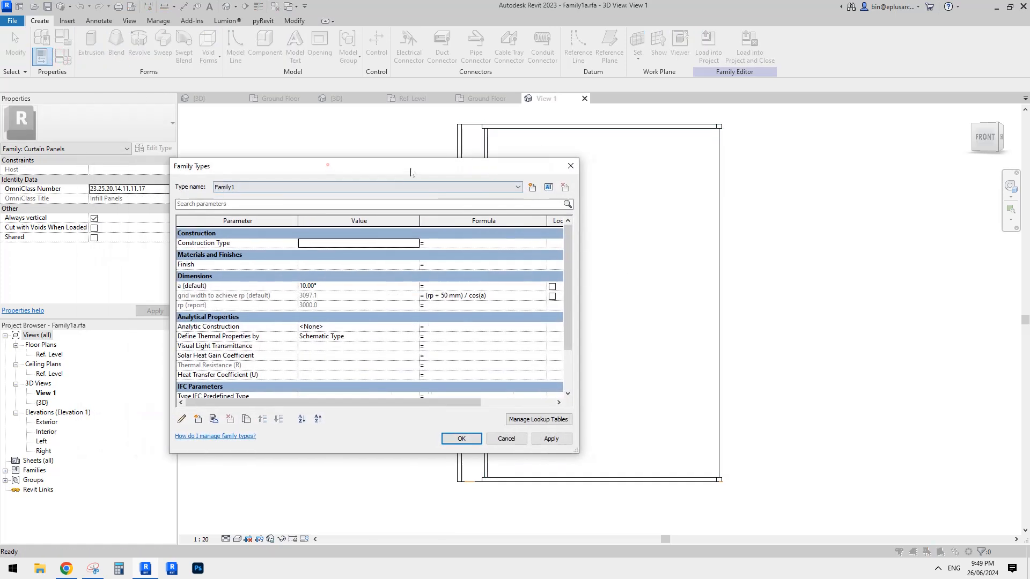
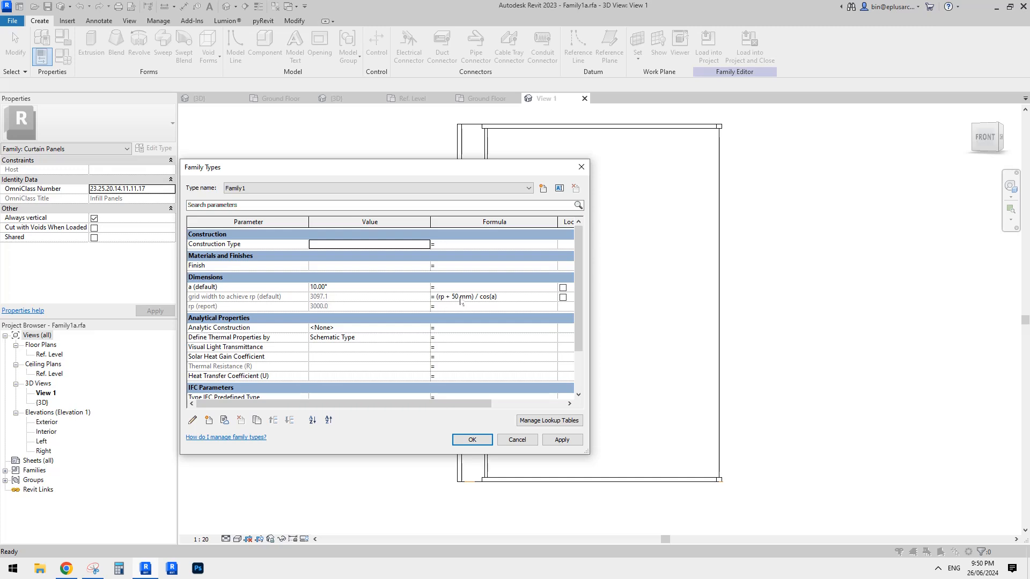
pyautogui.click(511, 303)
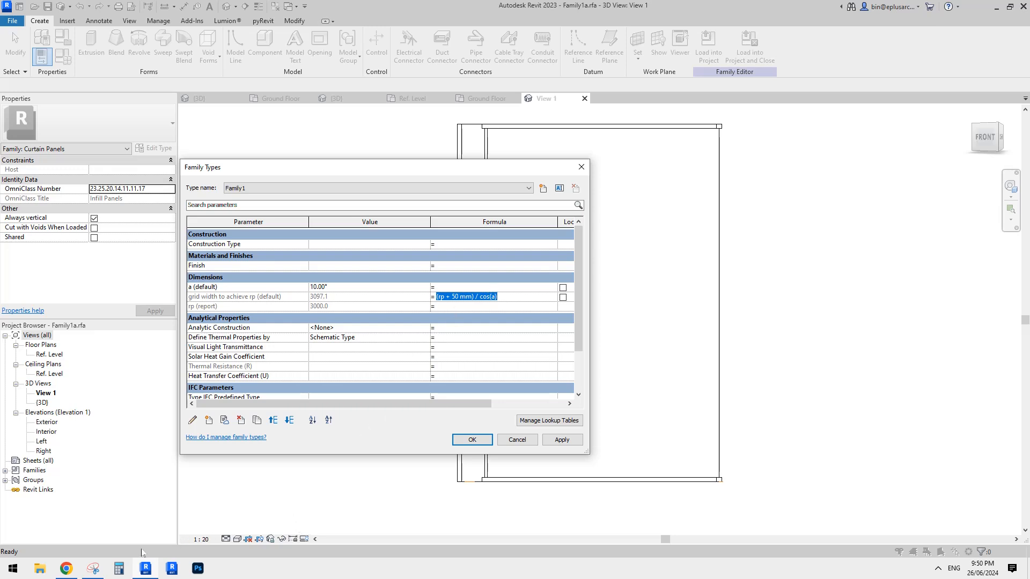
# - Check the formula against the 1000 mm panel reference in Google Docs and the cosine sketch in Snipping Tool
pyautogui.click(66, 568)
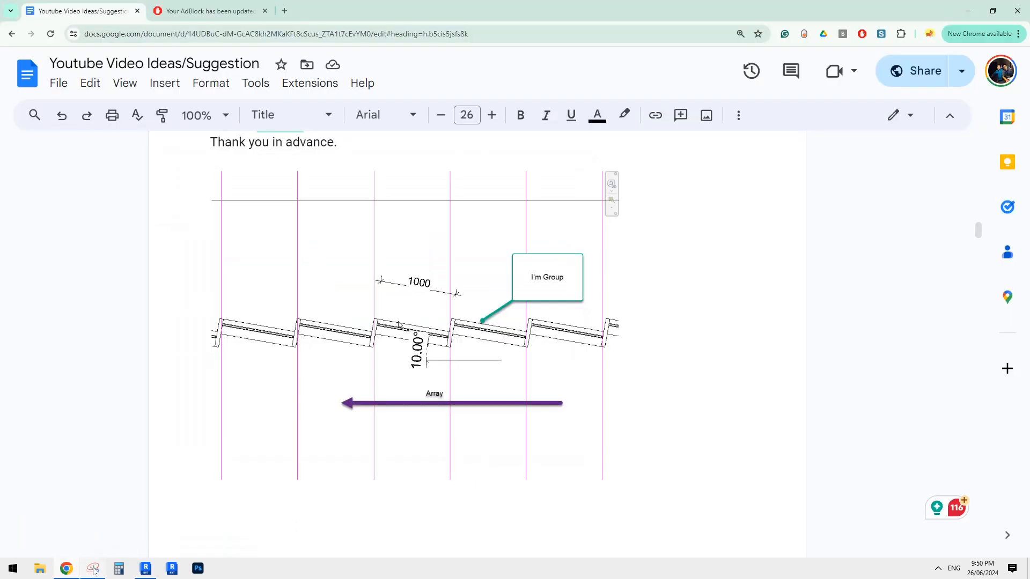
pyautogui.click(93, 569)
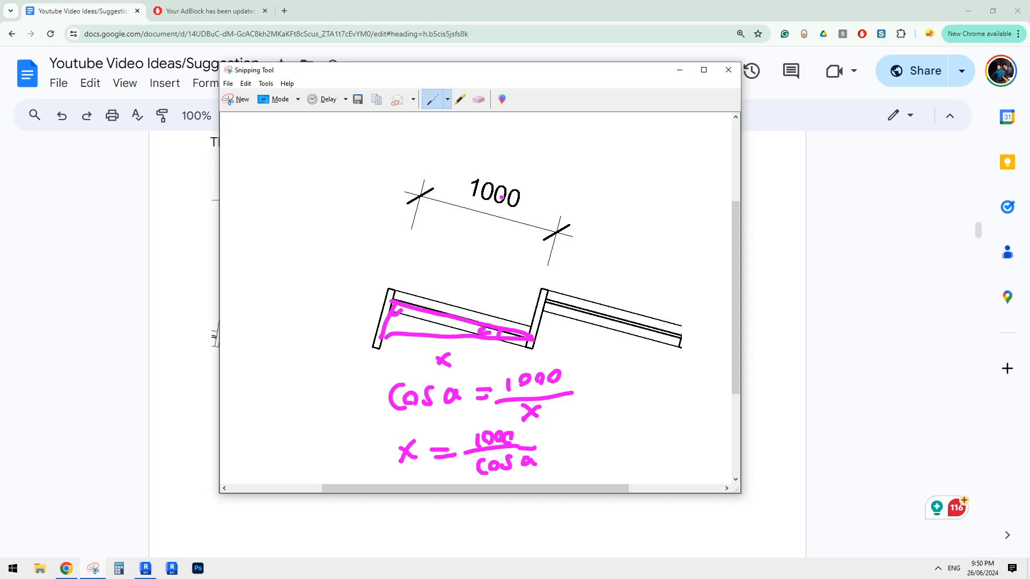
pyautogui.click(145, 568)
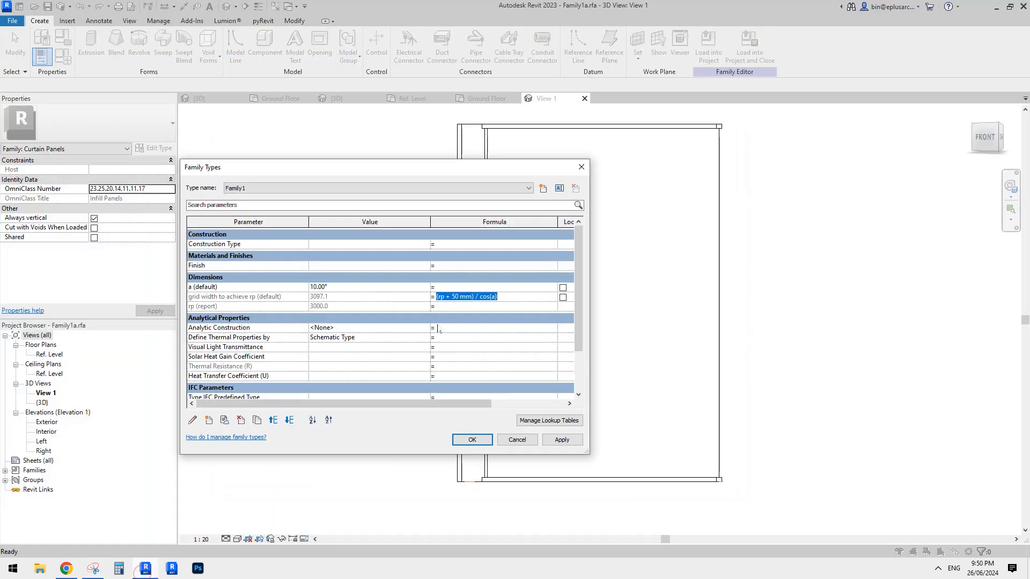
# - Copy the grid width formula (rp + 50 mm) / cos(a) from Family1a without changing its family types
pyautogui.moveTo(510, 295); pyautogui.dragTo(425, 298)
pyautogui.hotkey('ctrl', 'c')
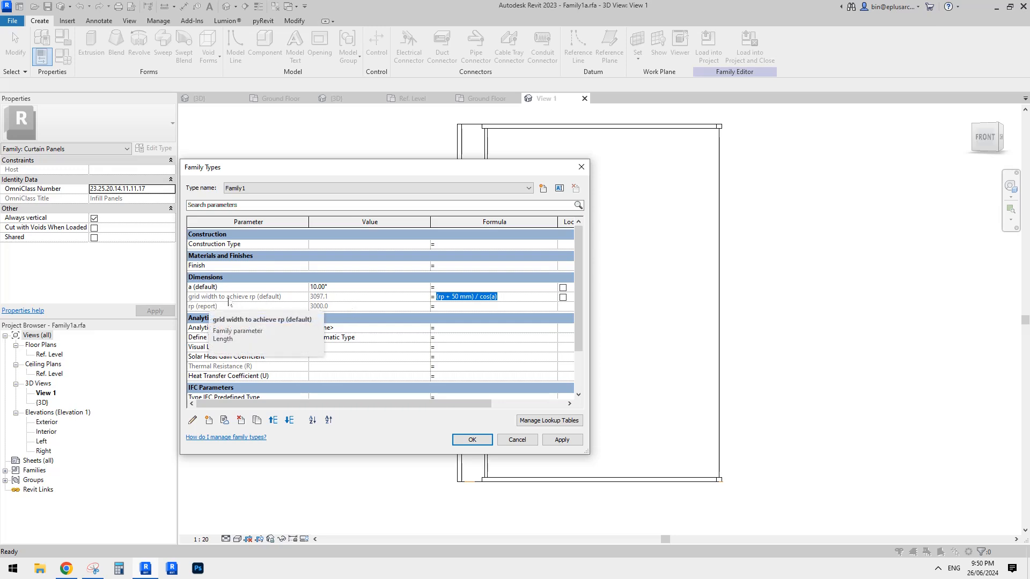
pyautogui.click(517, 439)
# - Switch to the Family1 family's Ref. Level plan and start a new family parameter in its types
pyautogui.click(414, 99)
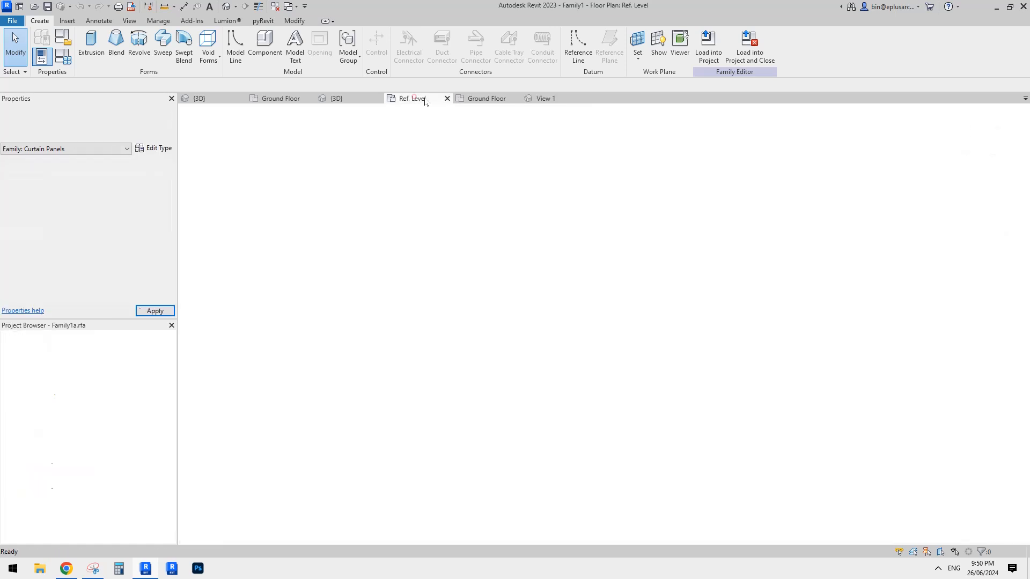
pyautogui.click(60, 55)
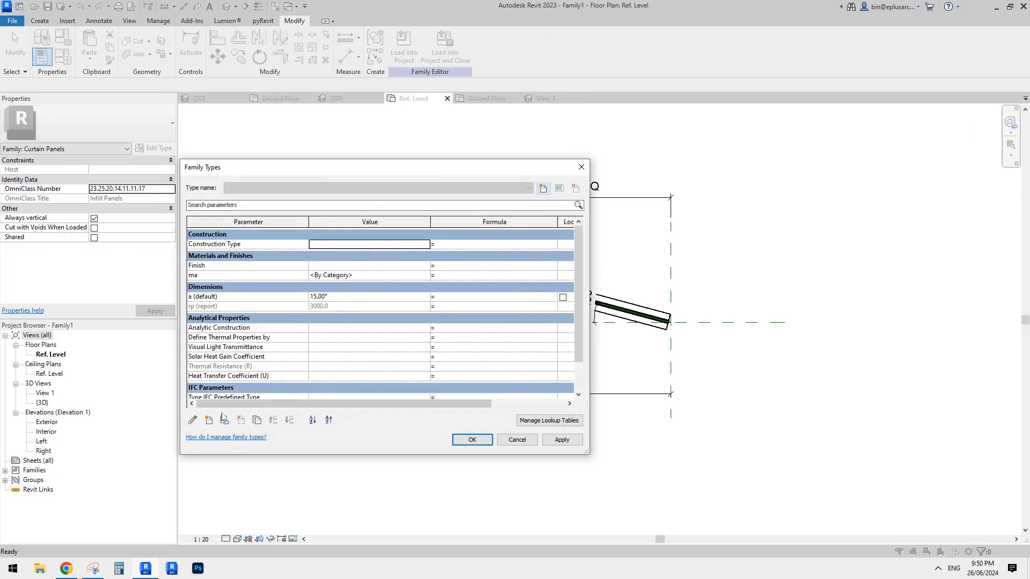
pyautogui.click(209, 420)
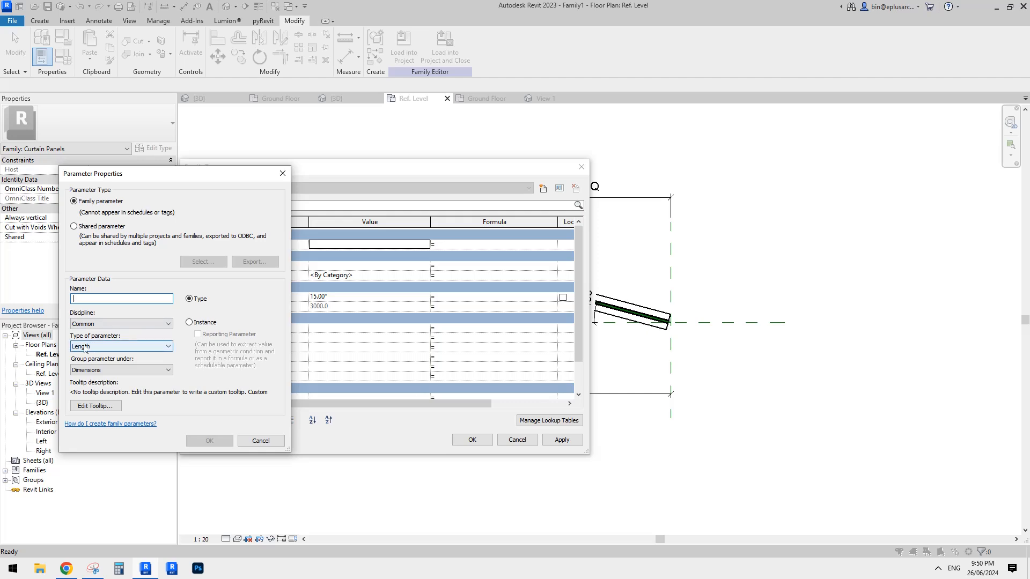
pyautogui.click(101, 299)
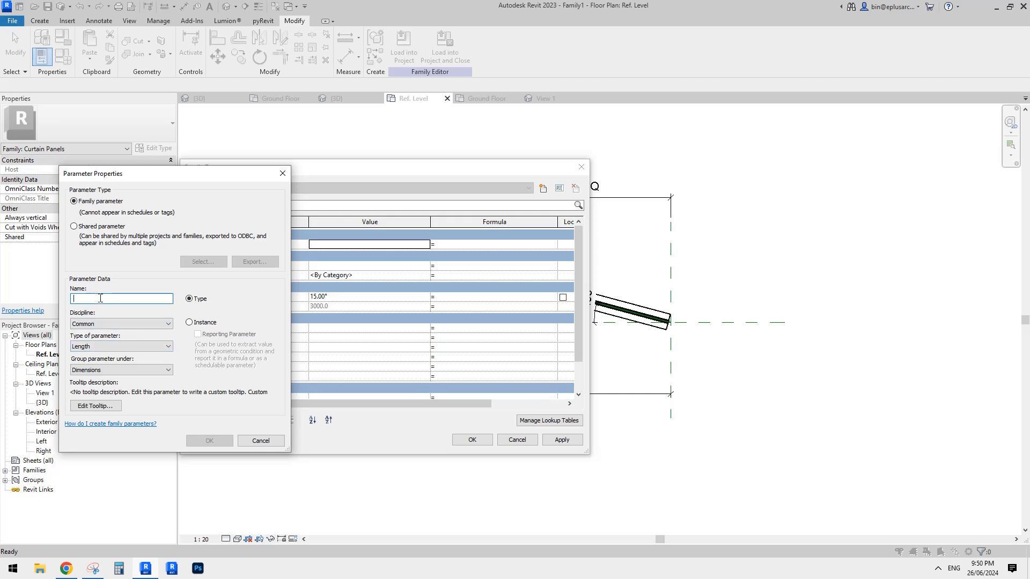
pyautogui.write('grid width to get')
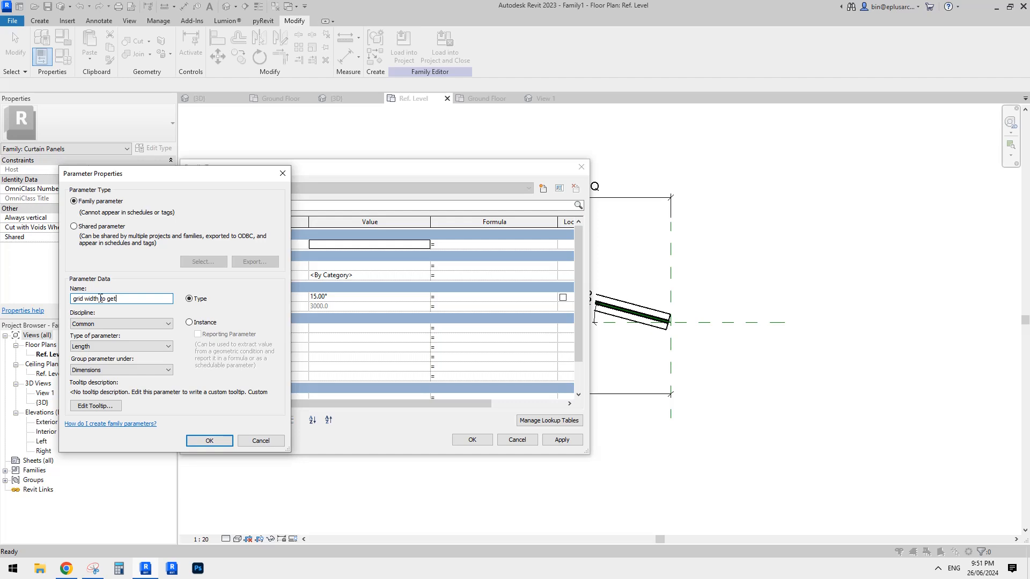
pyautogui.press('BackSpace')
pyautogui.press('BackSpace')
pyautogui.press('BackSpace')
pyautogui.press('BackSpace')
pyautogui.press('BackSpace')
pyautogui.press('BackSpace')
pyautogui.press('BackSpace')
pyautogui.press('BackSpace')
pyautogui.press('BackSpace')
pyautogui.press('BackSpace')
pyautogui.press('BackSpace')
pyautogui.press('BackSpace')
pyautogui.press('BackSpace')
pyautogui.press('BackSpace')
pyautogui.press('BackSpace')
pyautogui.press('BackSpace')
pyautogui.write('x')
pyautogui.press('BackSpace')
pyautogui.write('a')
# - Name the new length parameter b and create it as an instance parameter
pyautogui.moveTo(93, 298); pyautogui.dragTo(75, 303)
pyautogui.write('b')
pyautogui.click(189, 322)
pyautogui.click(217, 440)
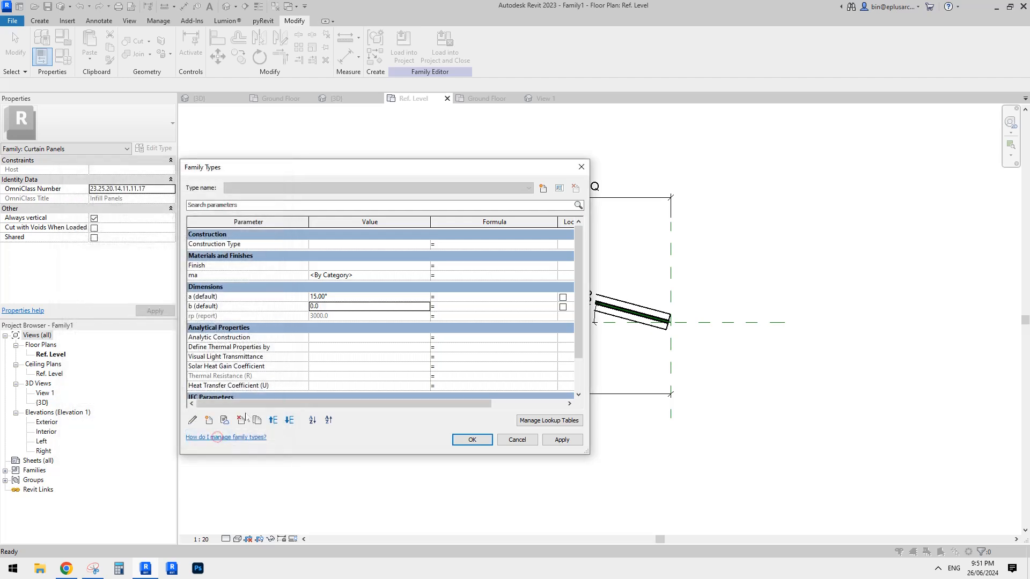
# - Give parameter b the copied formula (rp + 50 mm) / cos(a) and accept the family types
pyautogui.click(455, 309)
pyautogui.hotkey('ctrl', 'v')
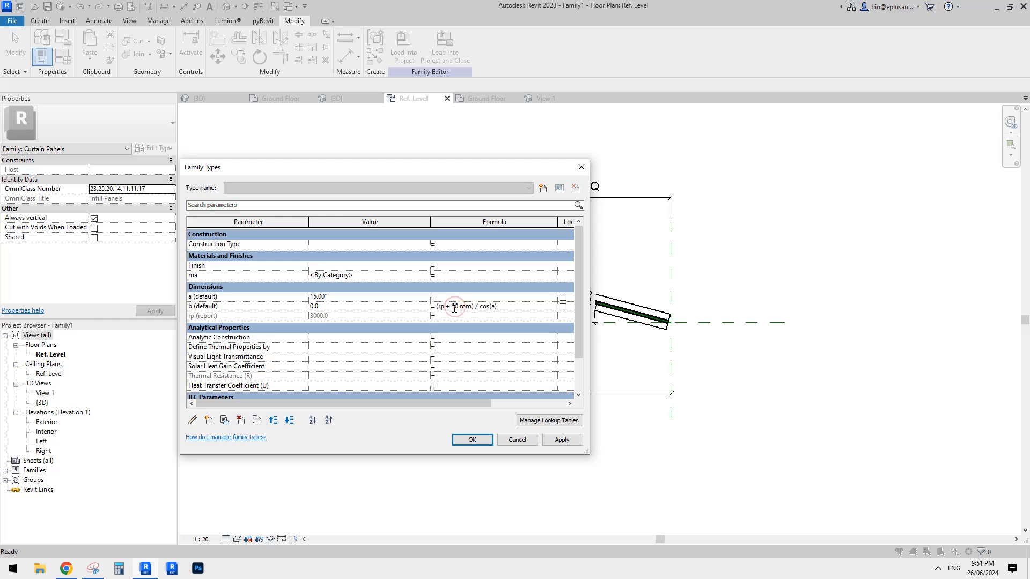
pyautogui.press('Return')
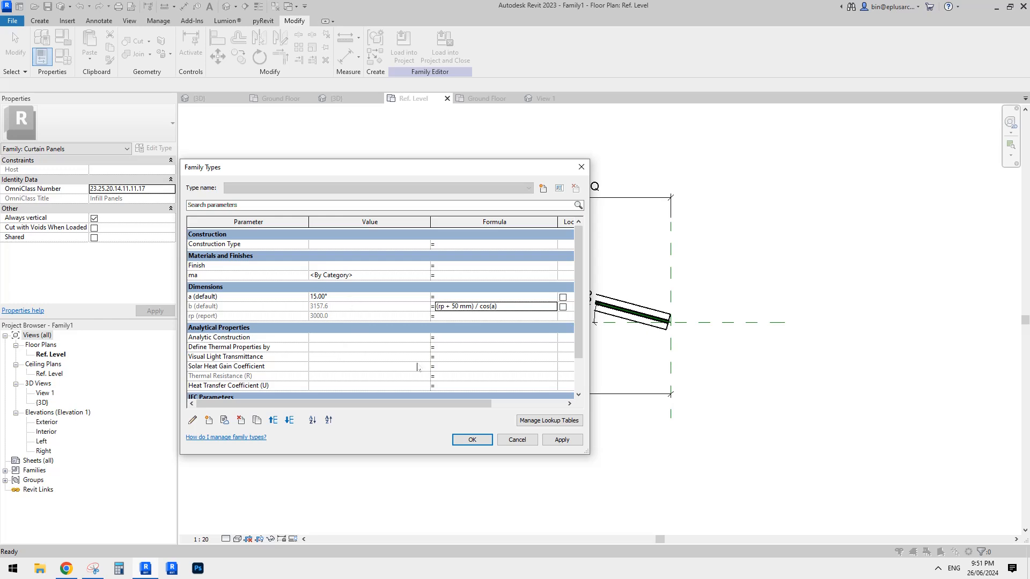
pyautogui.click(469, 440)
# - Load the updated Family1 curtain panel family into Project1
pyautogui.click(404, 46)
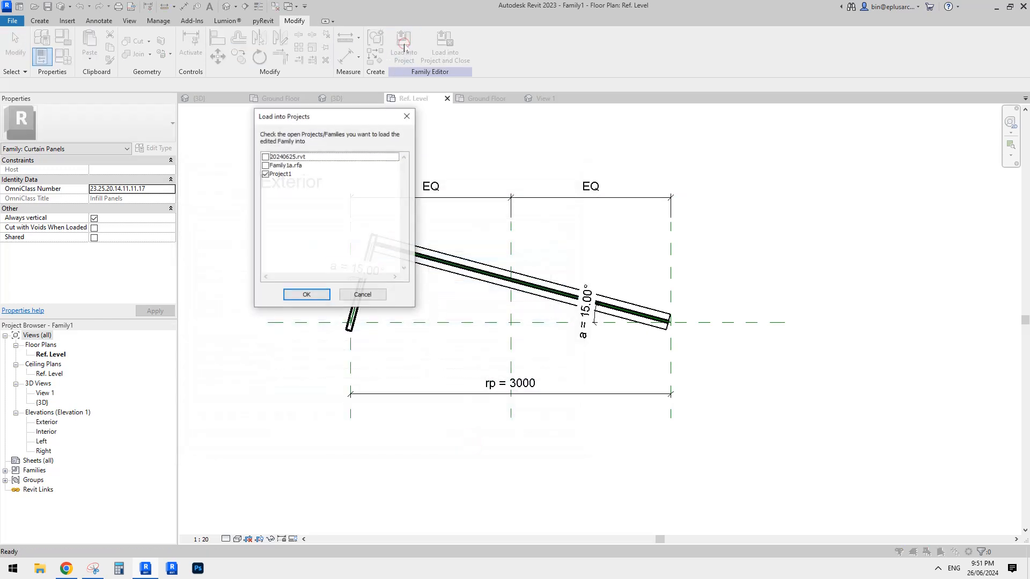
pyautogui.click(304, 294)
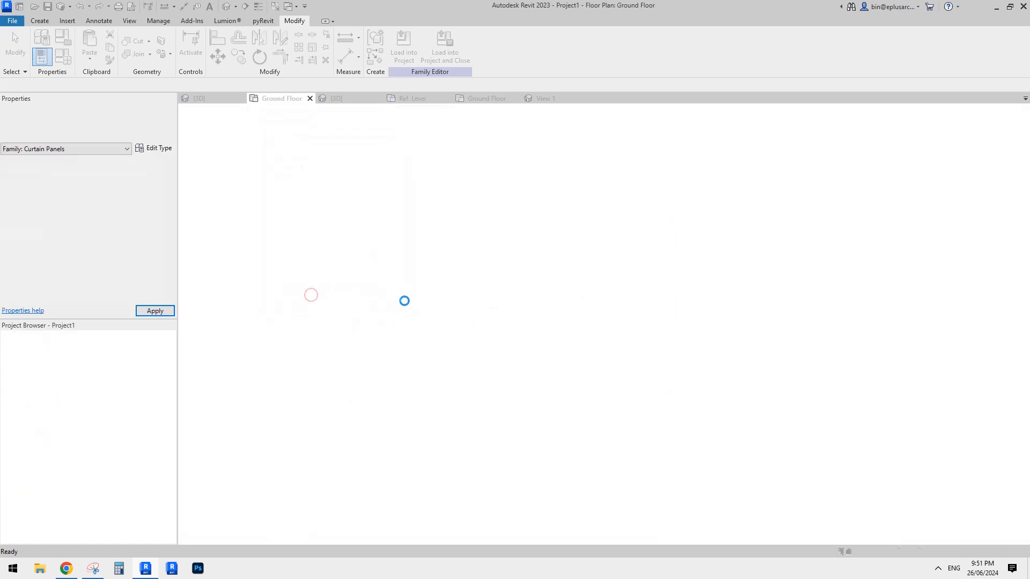
pyautogui.click(432, 251)
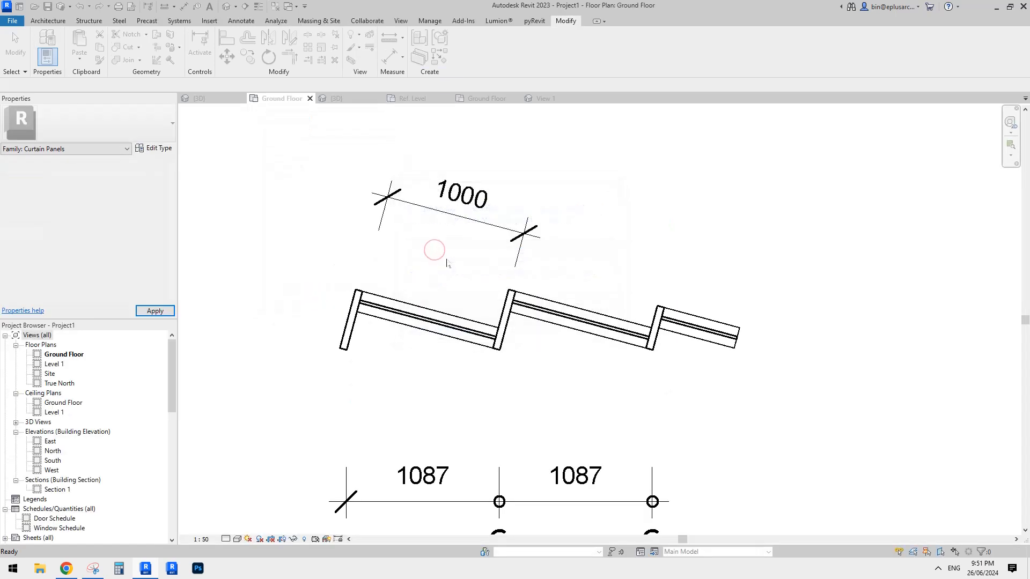
# - Check the first panel's rp, b and width values, and examine the curtain wall's properties
pyautogui.scroll(-2, 446, 261)
pyautogui.moveTo(472, 311); pyautogui.dragTo(460, 293, button='middle')
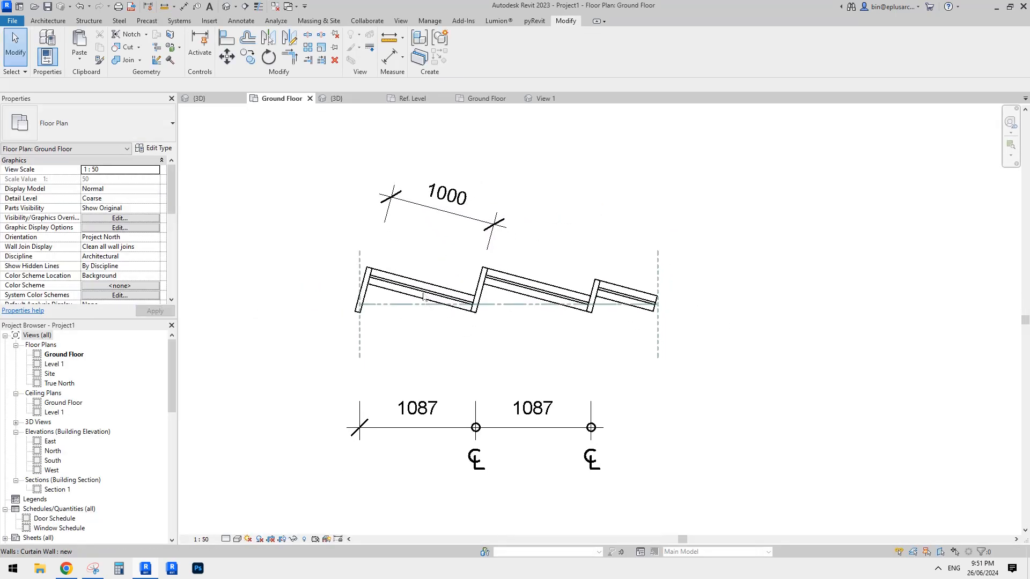
pyautogui.click(424, 298)
pyautogui.press('Tab')
pyautogui.click(424, 296)
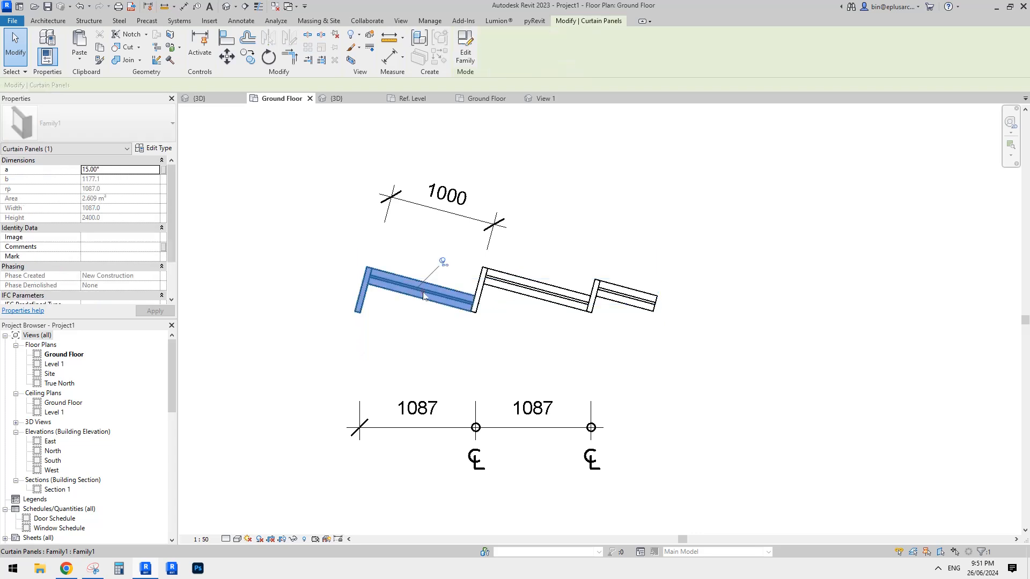
pyautogui.moveTo(423, 296); pyautogui.dragTo(471, 357, button='middle')
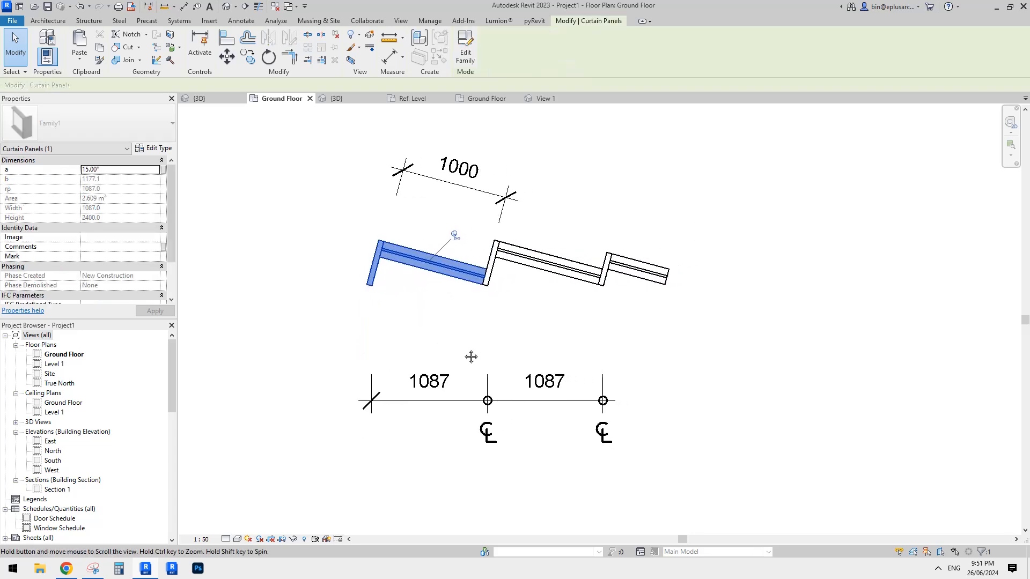
pyautogui.click(471, 326)
pyautogui.moveTo(463, 301)
pyautogui.mouseDown(button='middle')
pyautogui.moveTo(456, 310)
pyautogui.moveTo(466, 295)
pyautogui.mouseUp(button='middle')
pyautogui.click(455, 277)
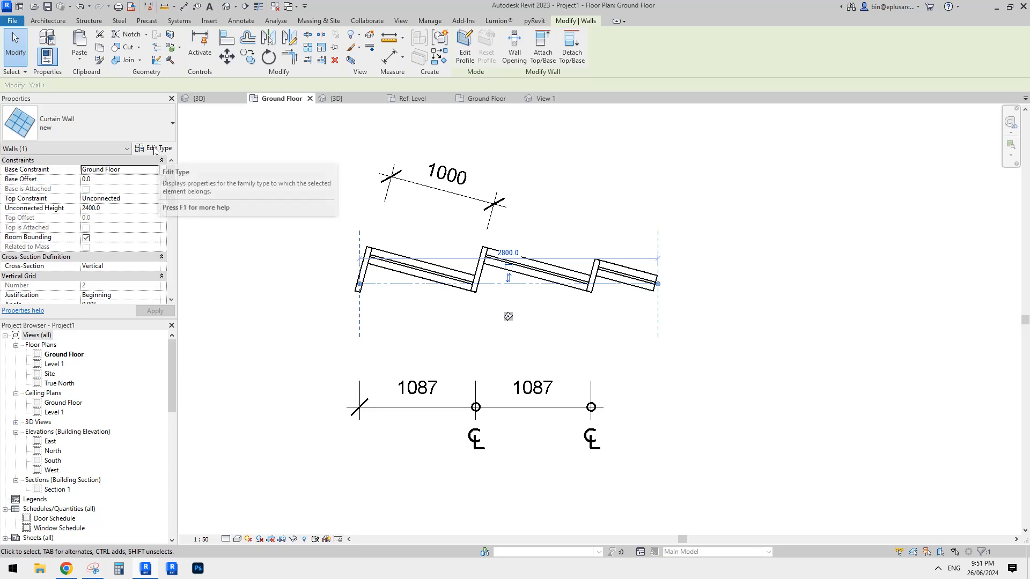
pyautogui.moveTo(264, 204); pyautogui.dragTo(268, 211, button='middle')
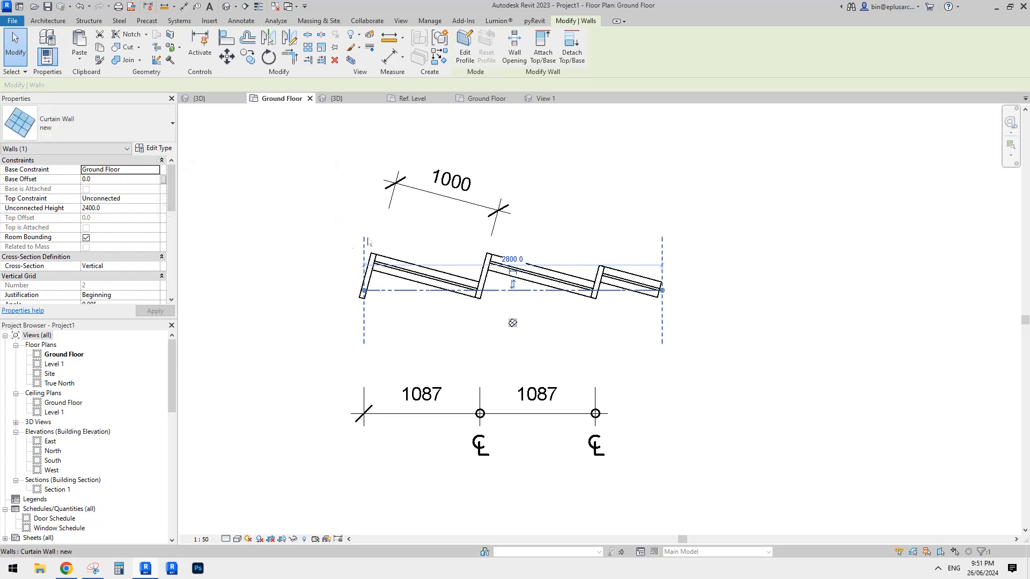
pyautogui.moveTo(479, 246); pyautogui.dragTo(441, 259, button='middle')
# - Delete the 1000 mm aligned dimension above the angled panels
pyautogui.click(432, 252)
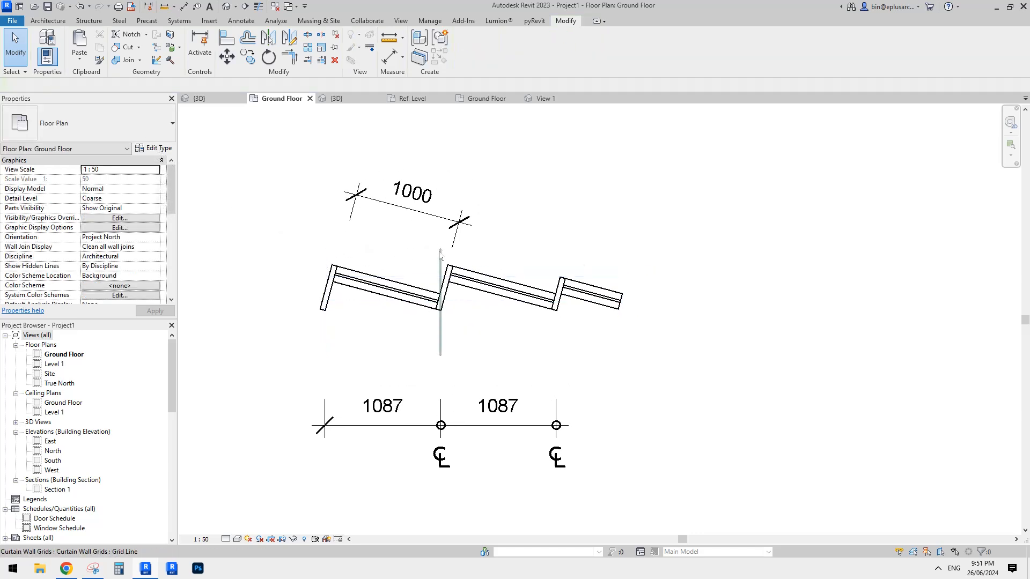
pyautogui.click(458, 226)
pyautogui.press('Delete')
pyautogui.click(503, 287)
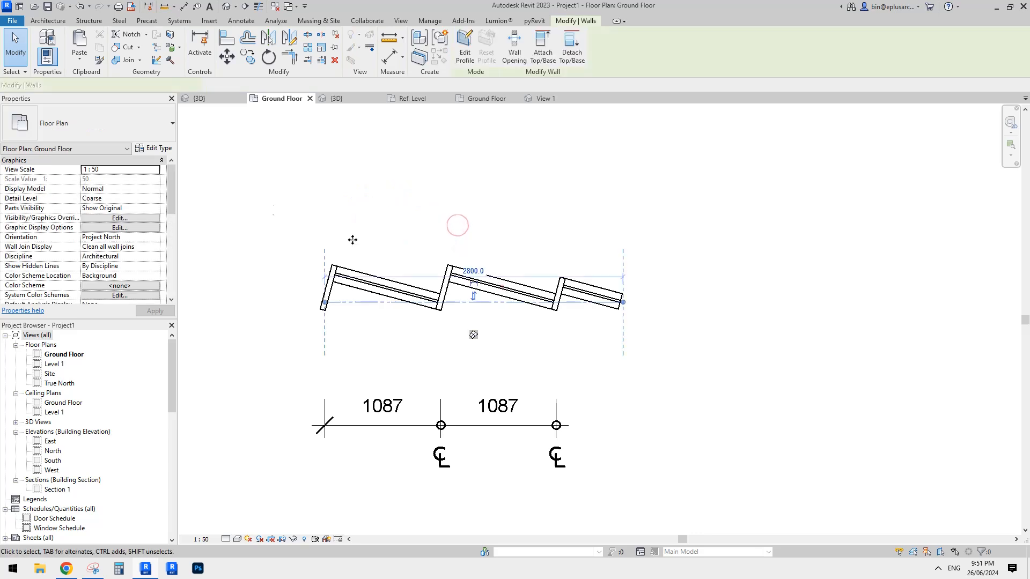
pyautogui.click(155, 148)
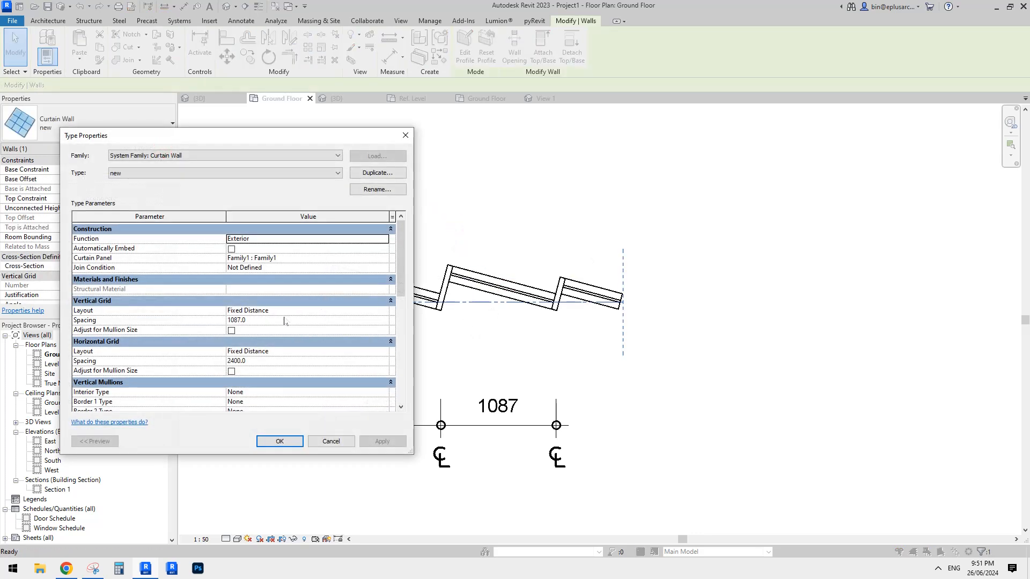
pyautogui.press('Escape')
pyautogui.press('Escape')
pyautogui.moveTo(439, 298); pyautogui.dragTo(451, 311, button='middle')
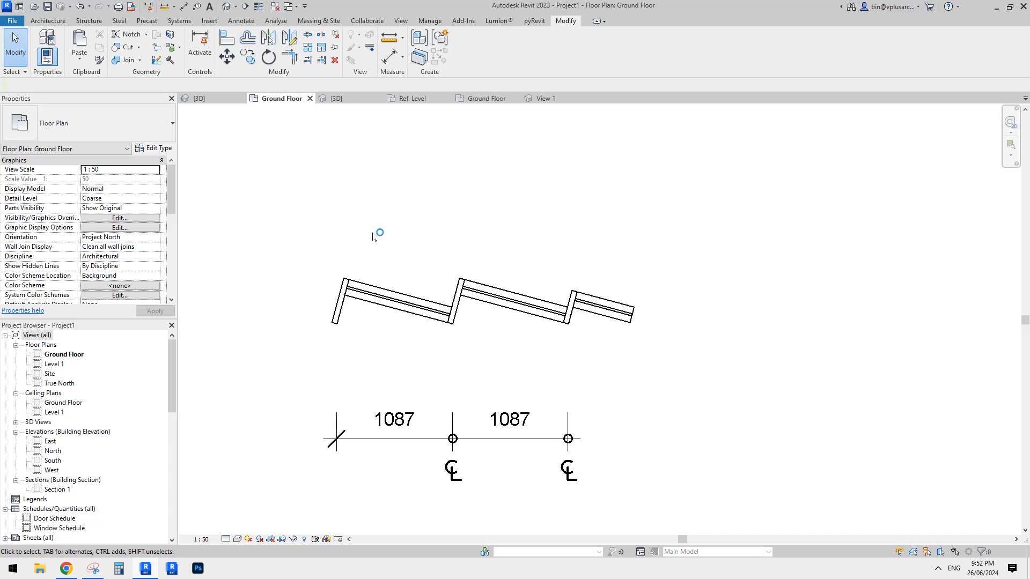
# - Set the vertical grid spacing of the curtain wall type "new" to 1500 mm and accept the type properties
pyautogui.click(394, 301)
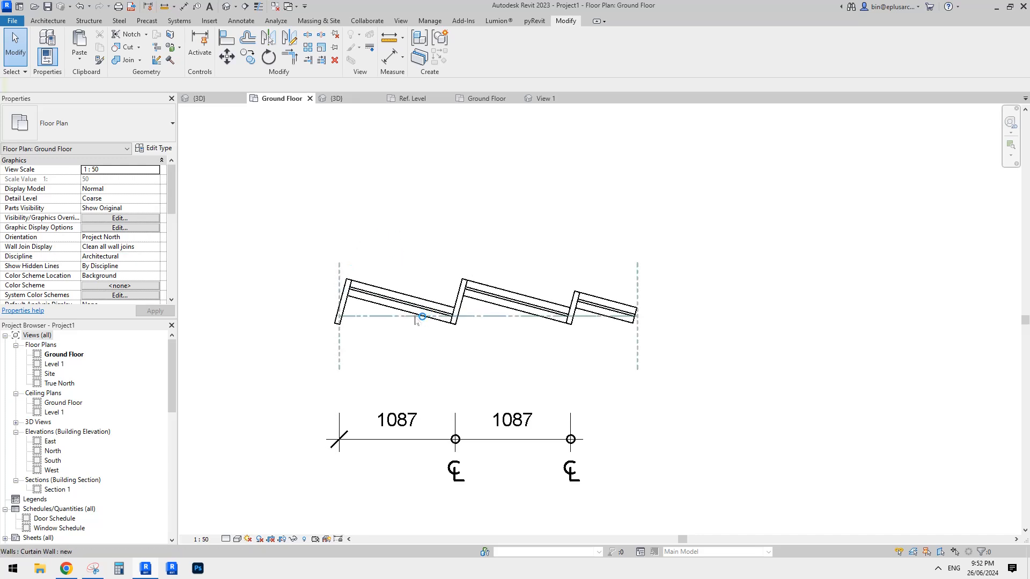
pyautogui.click(154, 148)
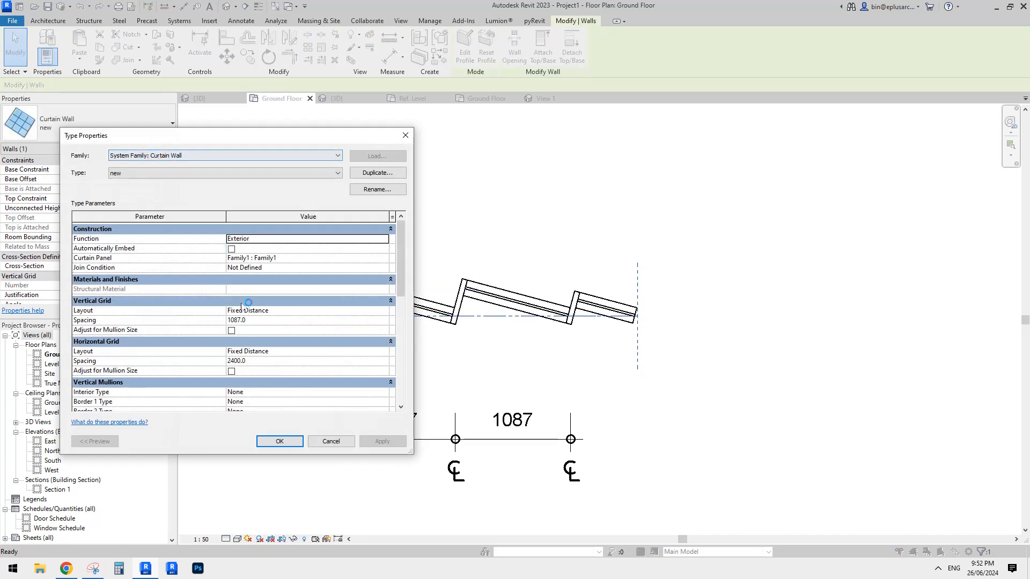
pyautogui.click(262, 321)
pyautogui.write('15')
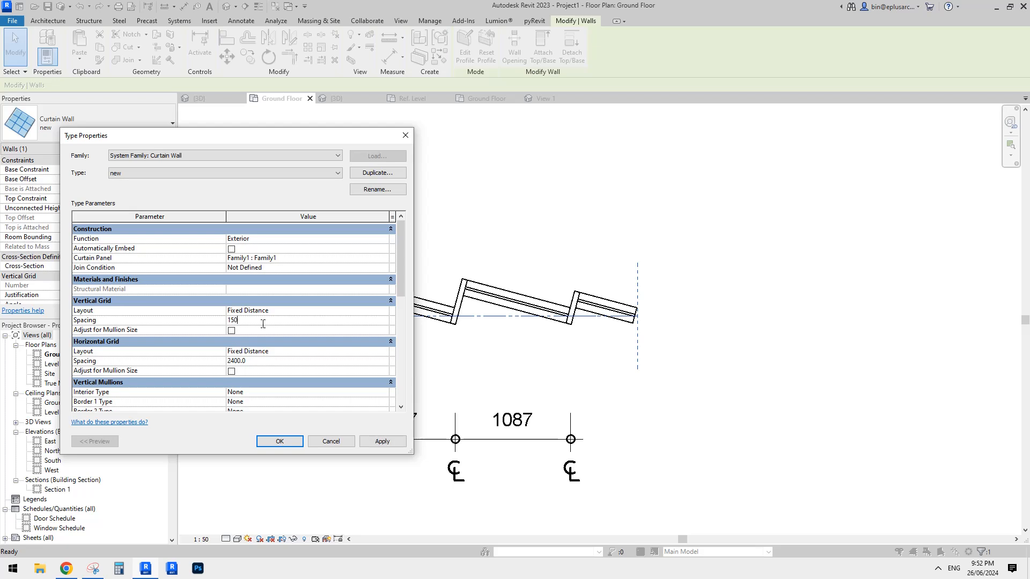
pyautogui.click(381, 441)
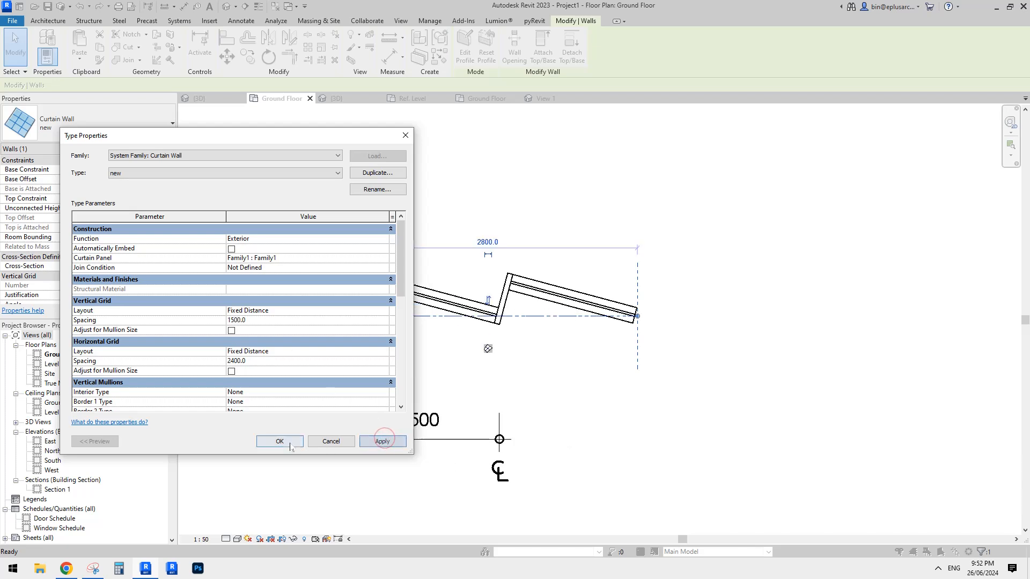
pyautogui.click(280, 441)
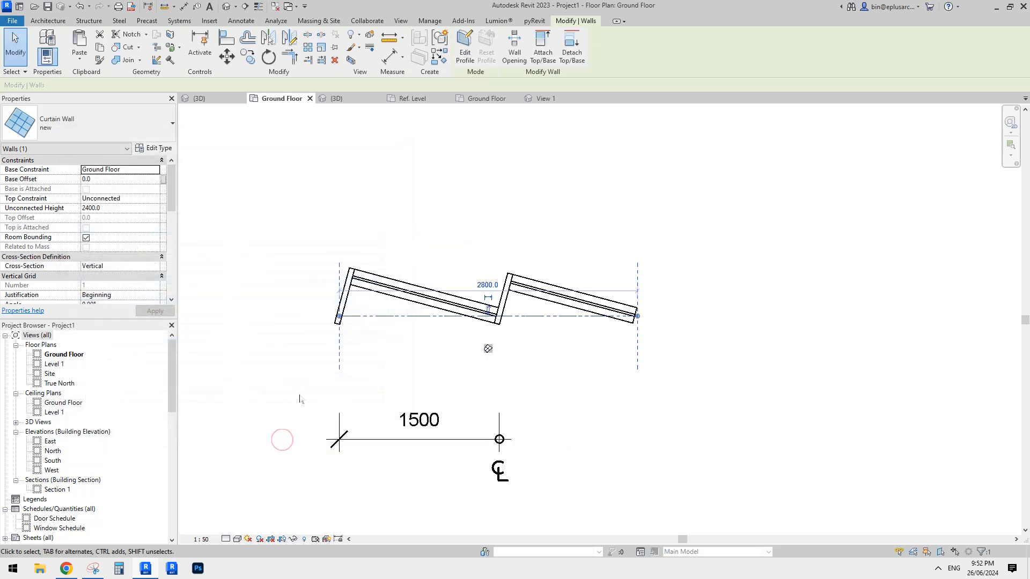
# - Read b from the first panel and set the wall type's vertical grid spacing to that value, 1604.7 mm
pyautogui.press('Escape')
pyautogui.press('Tab')
pyautogui.click(430, 298)
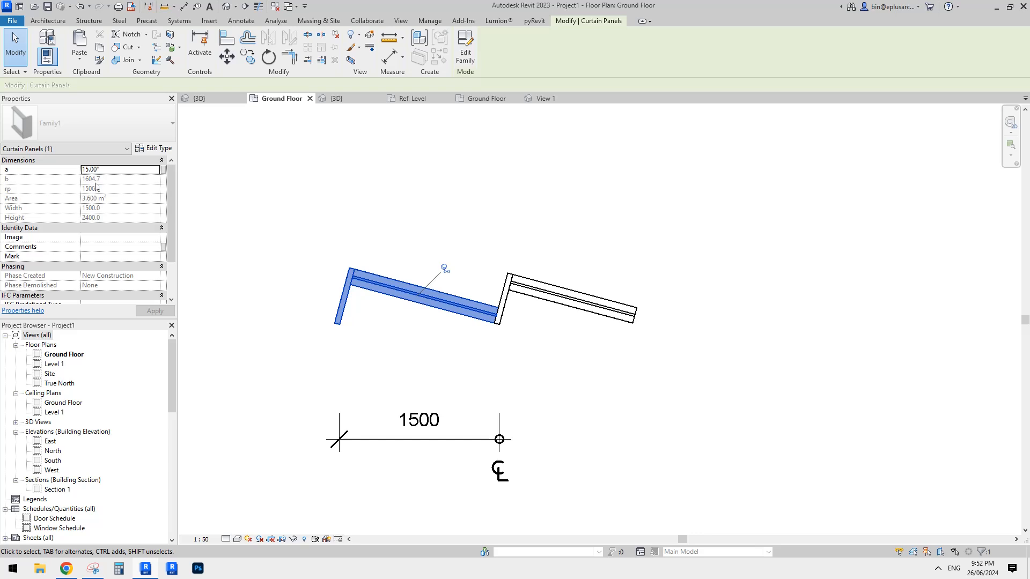
pyautogui.click(425, 210)
pyautogui.click(483, 321)
pyautogui.click(155, 148)
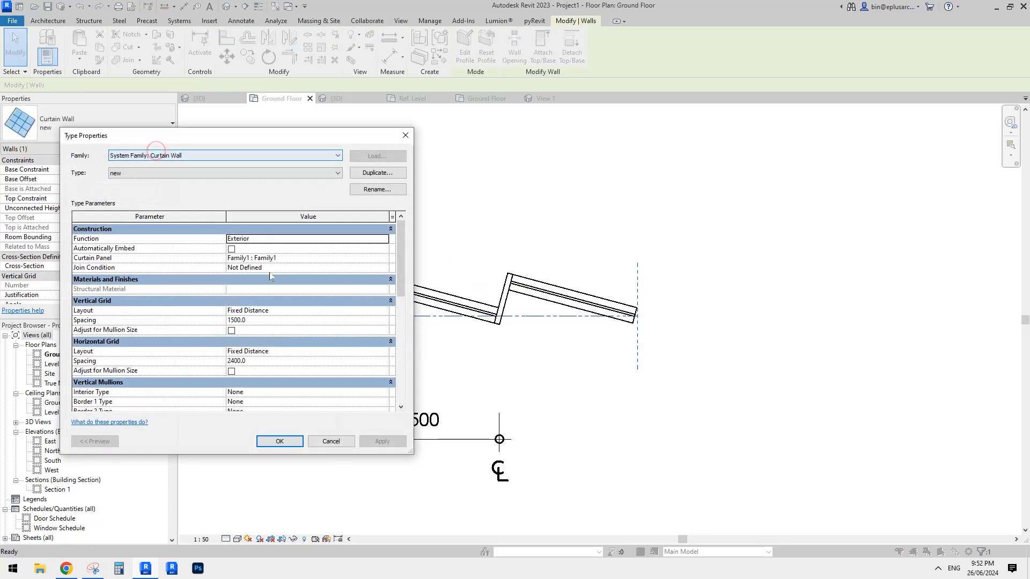
pyautogui.click(269, 321)
pyautogui.write('1')
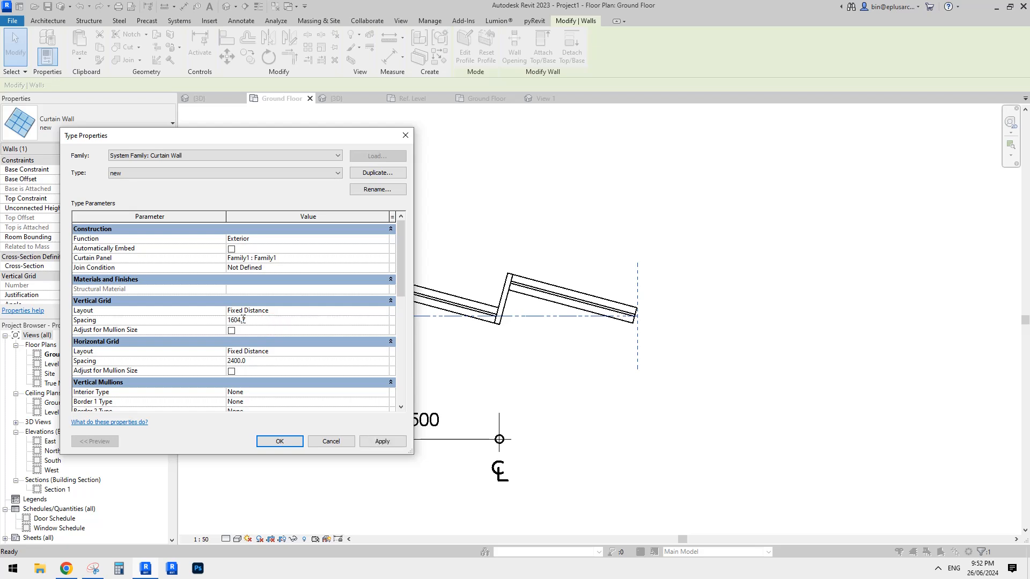
pyautogui.click(283, 439)
pyautogui.click(339, 376)
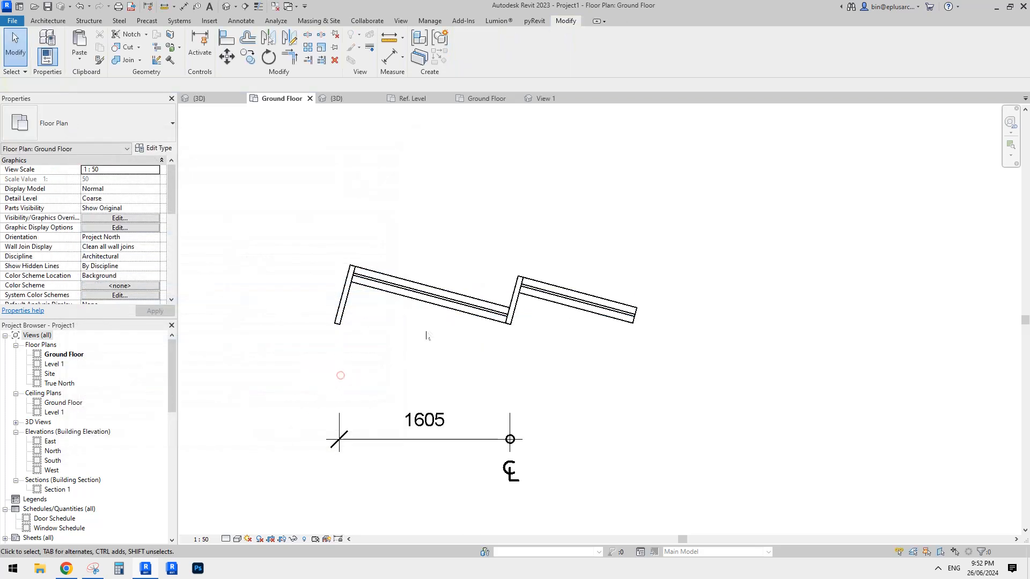
# - Add an aligned dimension across the first angled panel and check its exact value
pyautogui.moveTo(424, 336); pyautogui.dragTo(413, 339, button='middle')
pyautogui.press('d')
pyautogui.press('i')
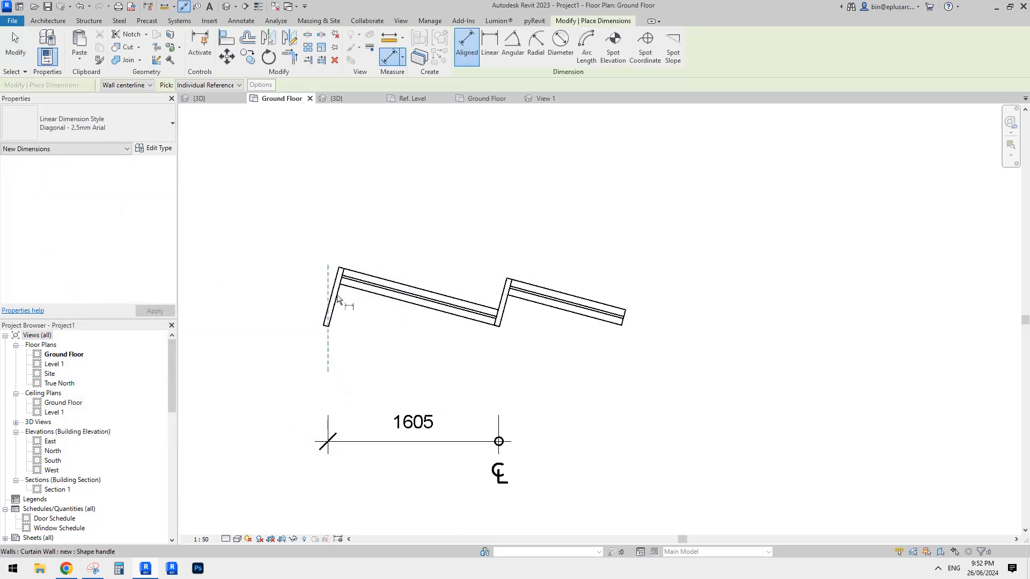
pyautogui.click(337, 296)
pyautogui.click(502, 294)
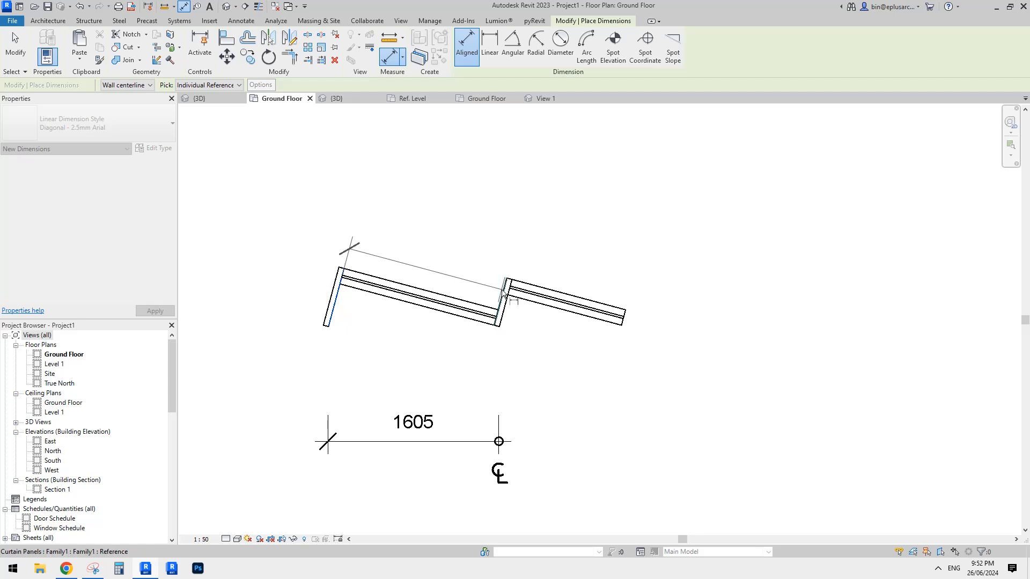
pyautogui.click(445, 185)
pyautogui.press('Escape')
pyautogui.press('Escape')
pyautogui.click(452, 188)
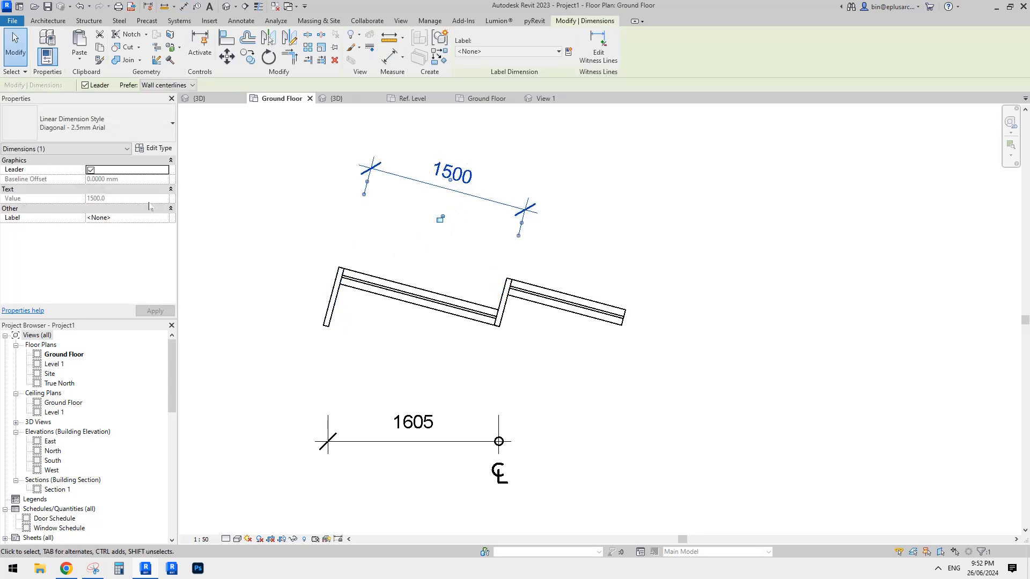
pyautogui.scroll(-1, 360, 266)
pyautogui.press('Escape')
pyautogui.scroll(-2, 537, 317)
# - Draw a horizontal curtain wall 6300 mm long of the same type above the dimensioned wall
pyautogui.click(530, 316)
pyautogui.scroll(-1, 552, 309)
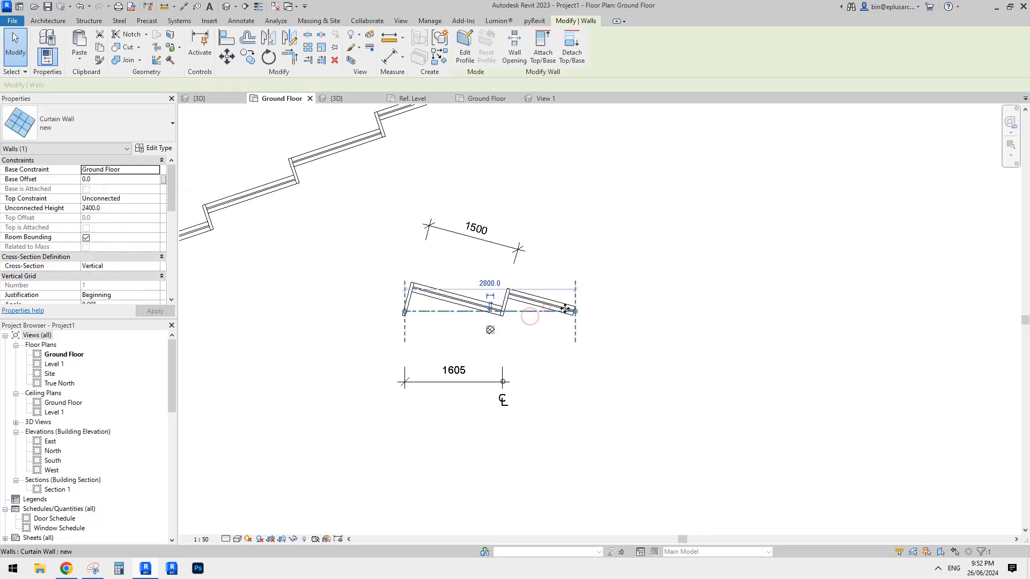
pyautogui.moveTo(564, 309); pyautogui.dragTo(507, 324, button='middle')
pyautogui.press('c')
pyautogui.press('s')
pyautogui.click(448, 209)
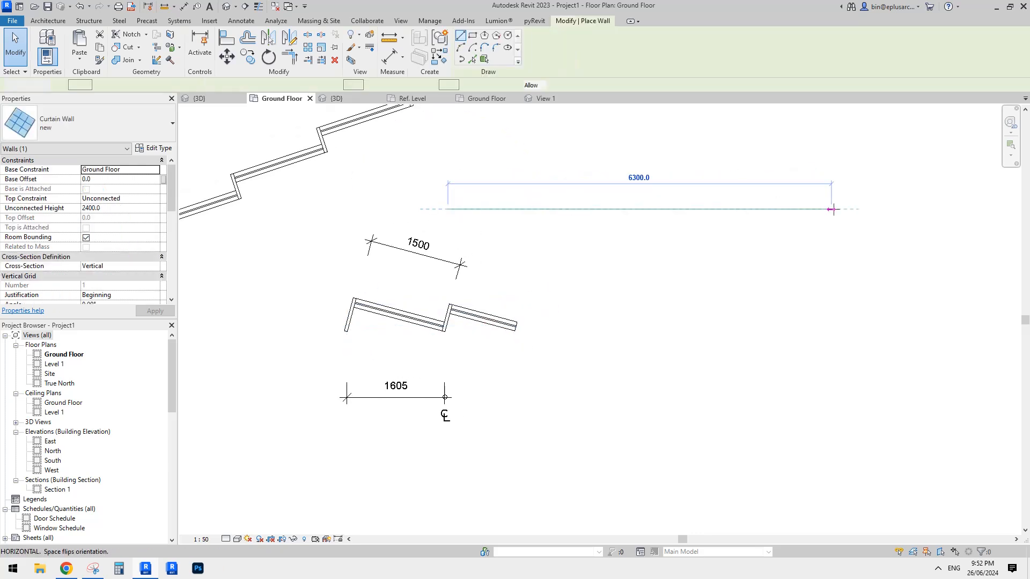
pyautogui.click(831, 209)
pyautogui.press('Escape')
pyautogui.press('Escape')
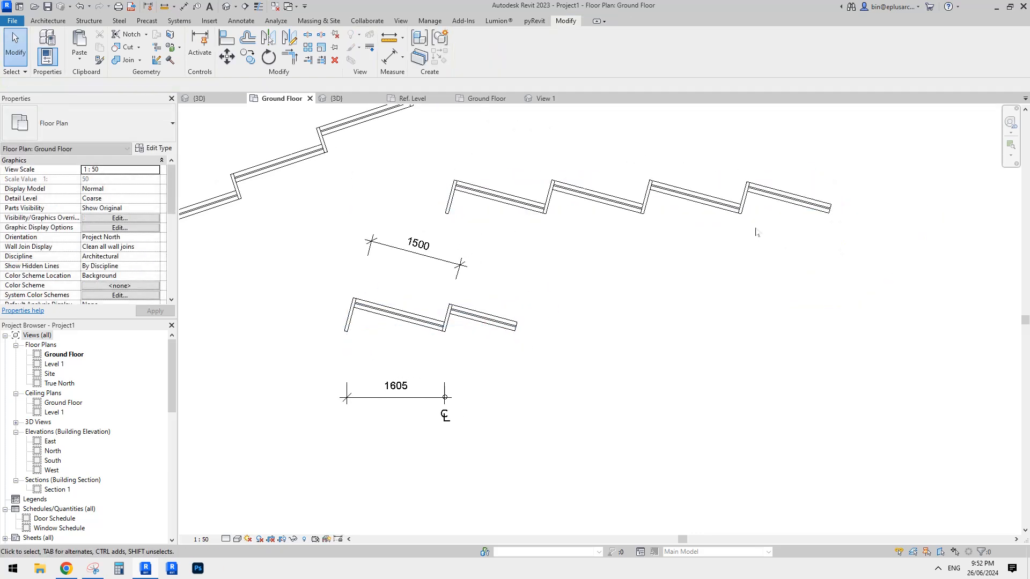
pyautogui.scroll(1, 755, 233)
pyautogui.moveTo(755, 232); pyautogui.dragTo(725, 276, button='middle')
pyautogui.click(535, 228)
pyautogui.press('Escape')
pyautogui.press('Tab')
pyautogui.click(533, 235)
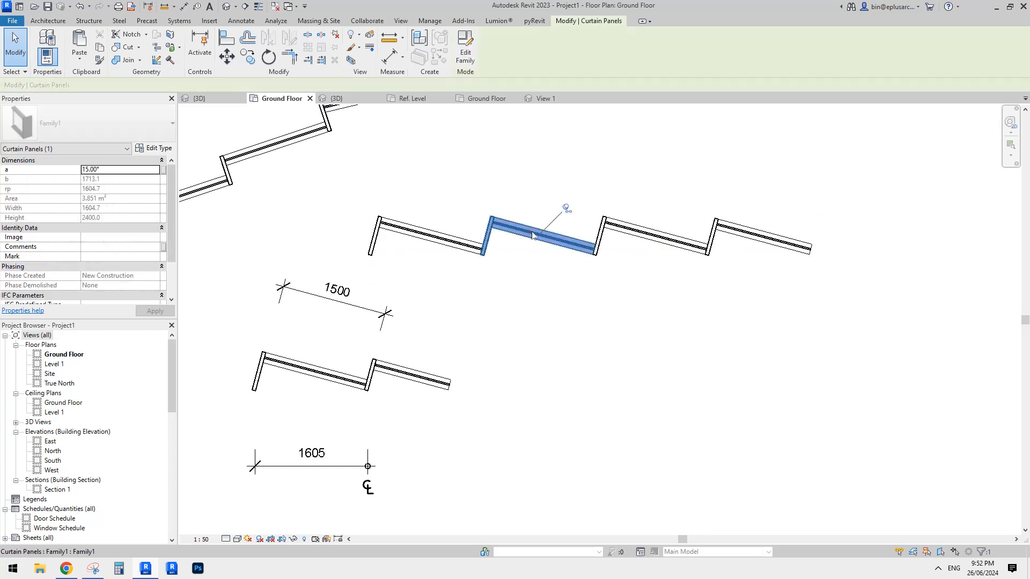
pyautogui.press('s')
pyautogui.press('a')
pyautogui.click(548, 204)
pyautogui.scroll(1, 534, 231)
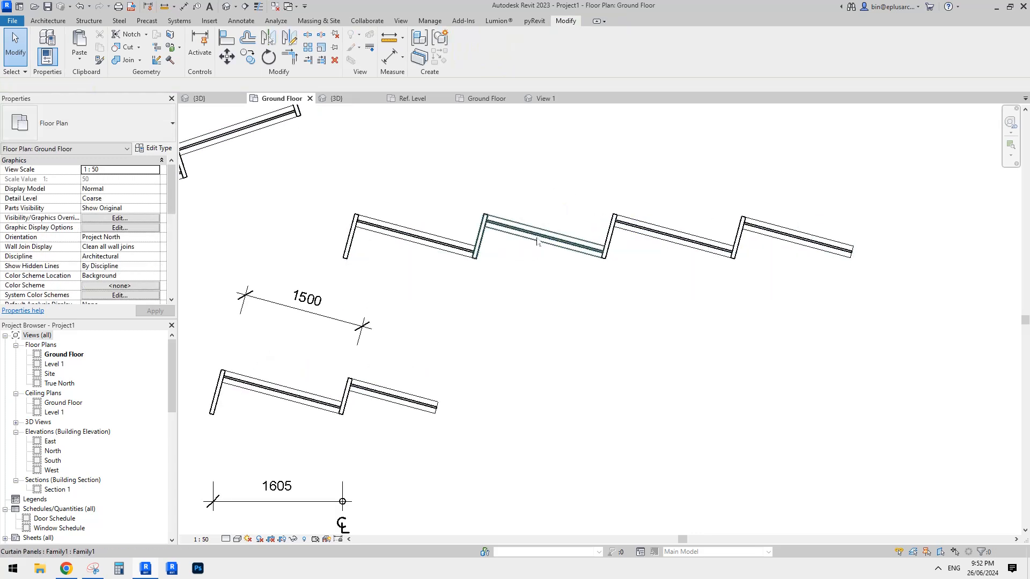
# - Select all four panels of the new curtain wall and set their angle a to 30°
pyautogui.click(538, 241)
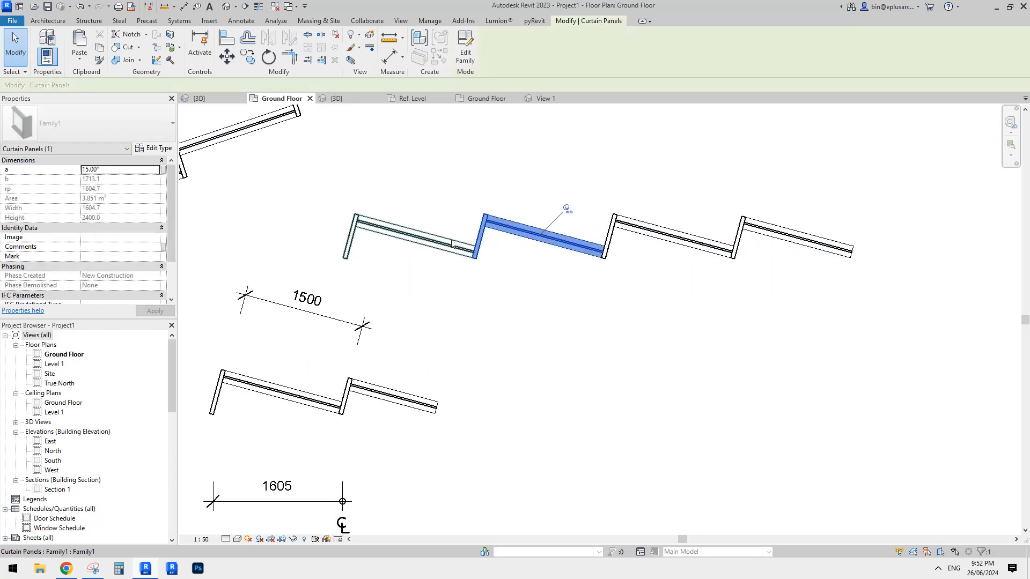
pyautogui.keyDown('ctrl'); pyautogui.click(452, 241); pyautogui.keyUp('ctrl')
pyautogui.keyDown('ctrl'); pyautogui.click(740, 232); pyautogui.keyUp('ctrl')
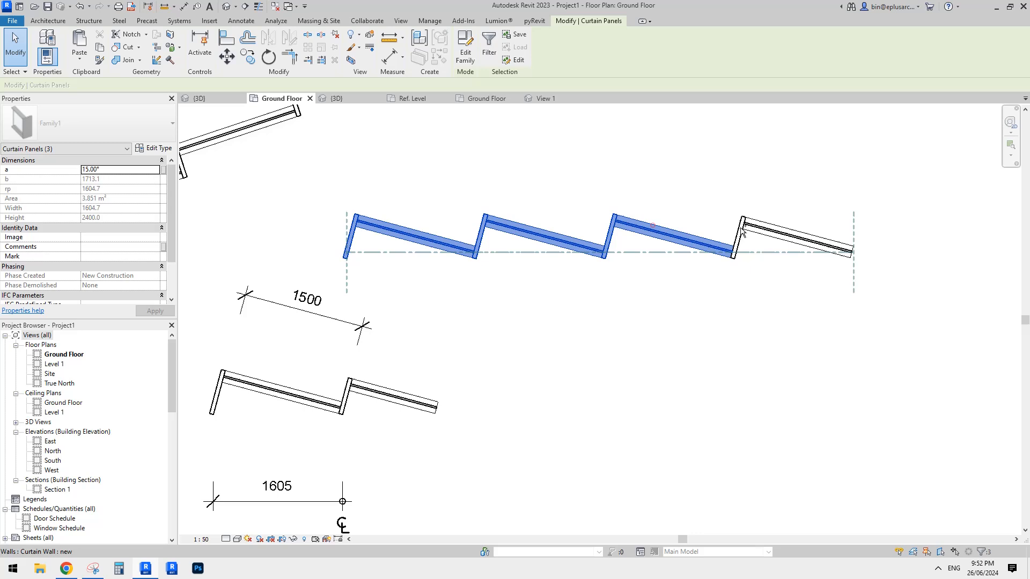
pyautogui.keyDown('ctrl'); pyautogui.click(774, 231); pyautogui.keyUp('ctrl')
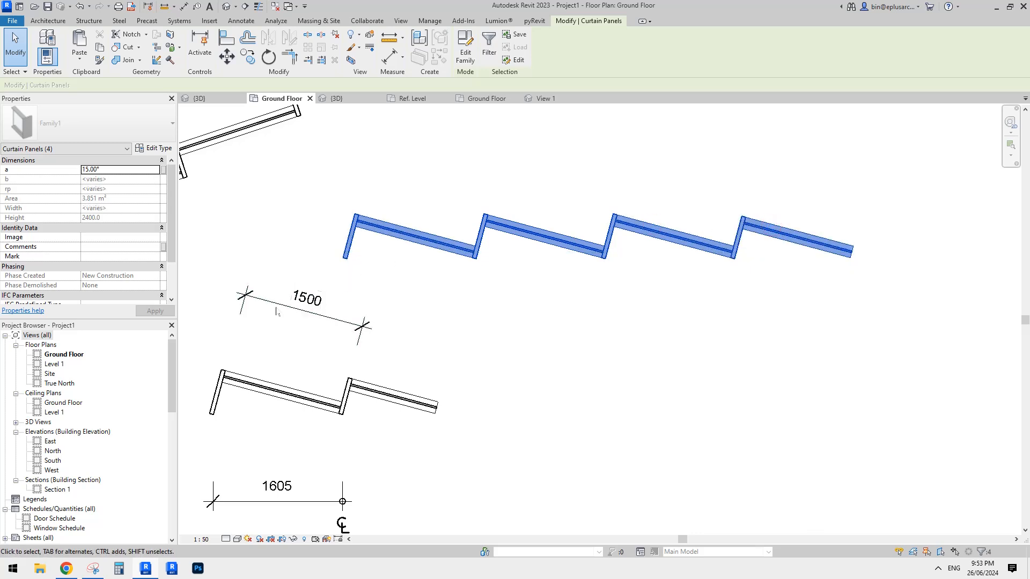
pyautogui.moveTo(411, 298); pyautogui.dragTo(418, 306, button='middle')
pyautogui.moveTo(310, 262); pyautogui.dragTo(314, 266, button='middle')
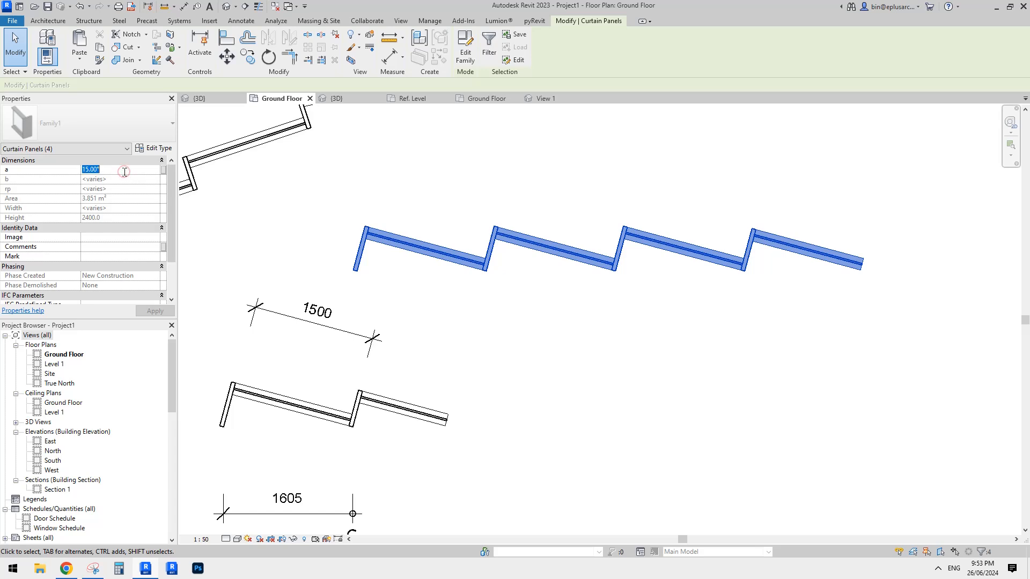
pyautogui.write('30')
pyautogui.press('Return')
pyautogui.moveTo(474, 185); pyautogui.dragTo(460, 262, button='middle')
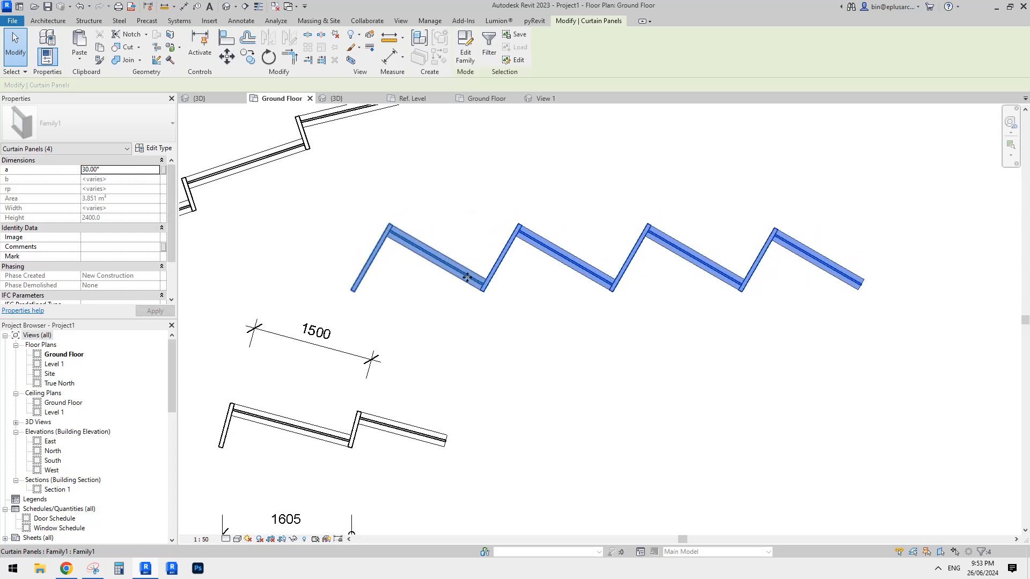
pyautogui.press('Escape')
# - Set the new curtain wall's vertical grid spacing to 900 mm in its type properties and apply it
pyautogui.click(494, 288)
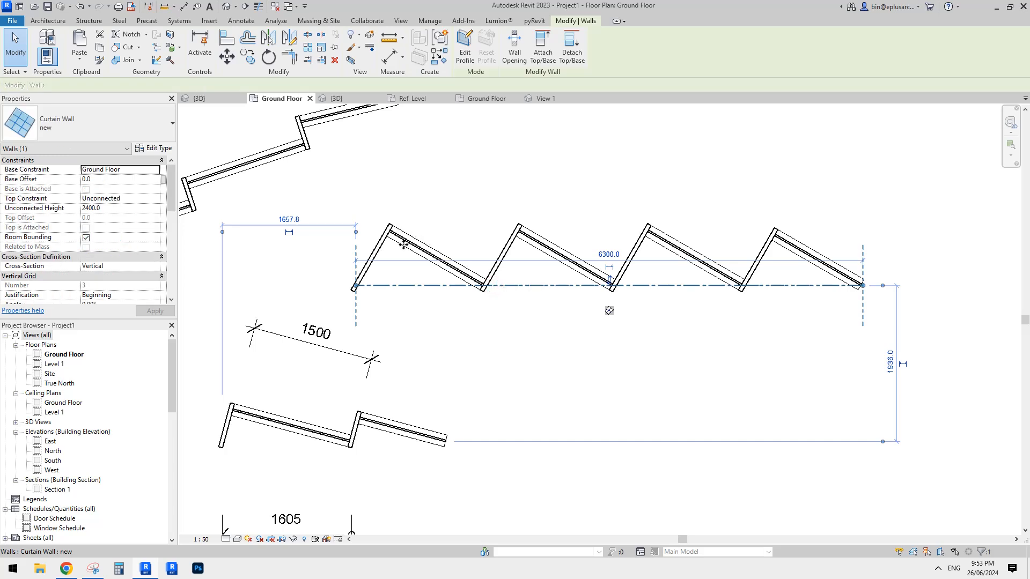
pyautogui.click(153, 148)
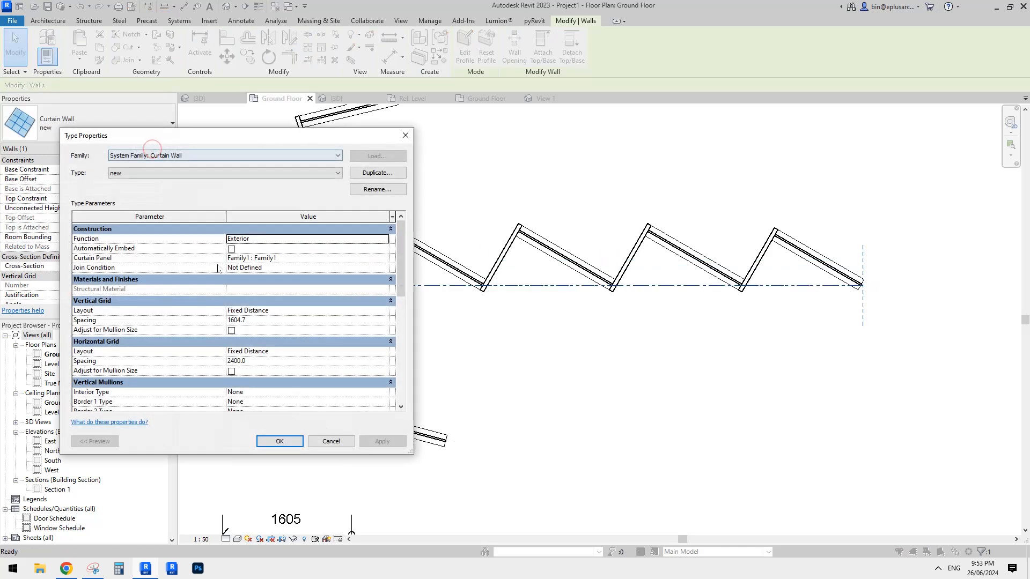
pyautogui.click(265, 321)
pyautogui.write('900')
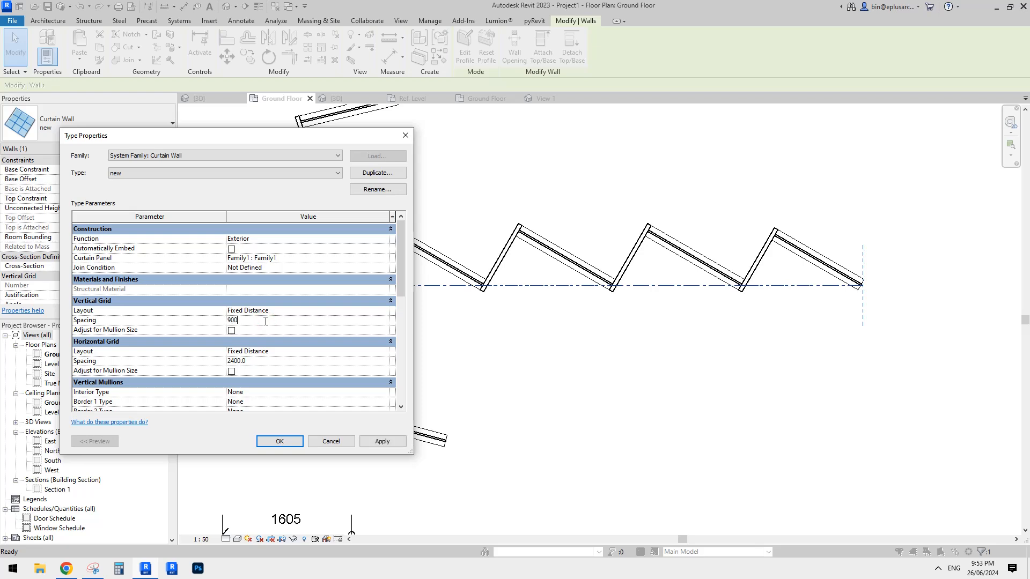
pyautogui.click(369, 444)
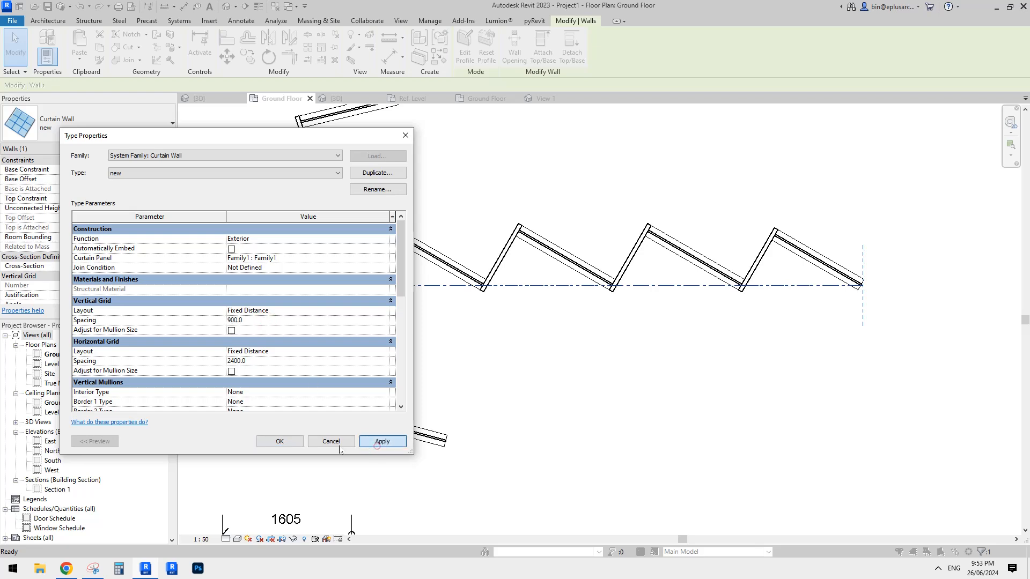
# - Set the 30° curtain wall's vertical grid spacing to 1097 mm, matching its first panel's calculated b value
pyautogui.click(290, 444)
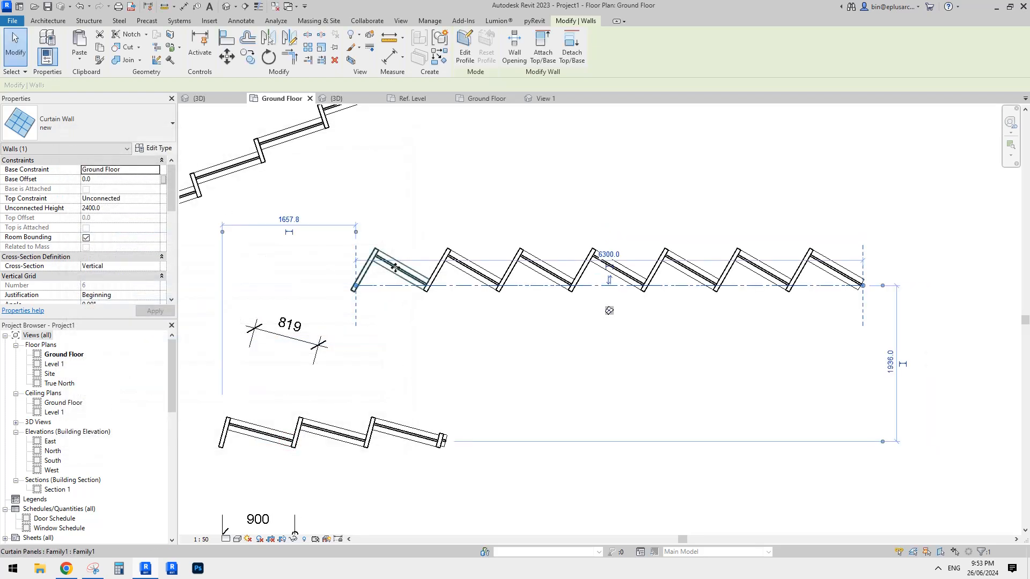
pyautogui.click(394, 266)
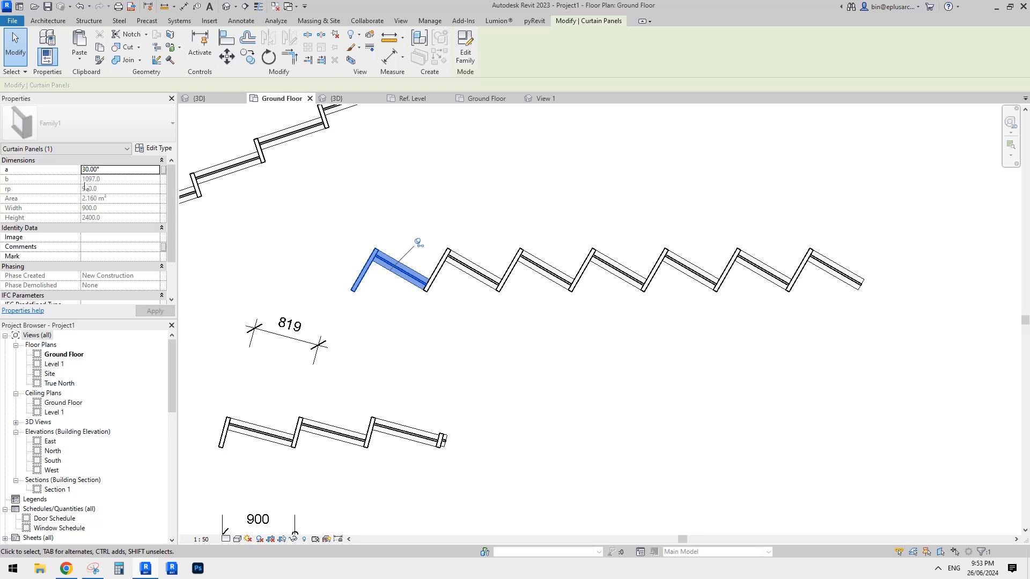
pyautogui.moveTo(359, 249); pyautogui.dragTo(355, 250, button='middle')
pyautogui.press('Escape')
pyautogui.click(480, 277)
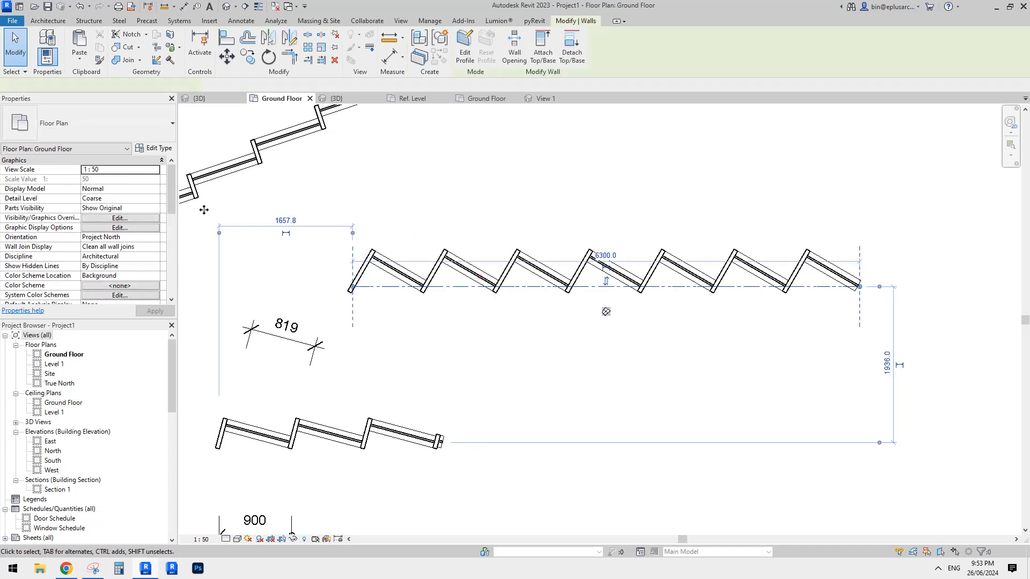
pyautogui.click(160, 149)
pyautogui.click(272, 321)
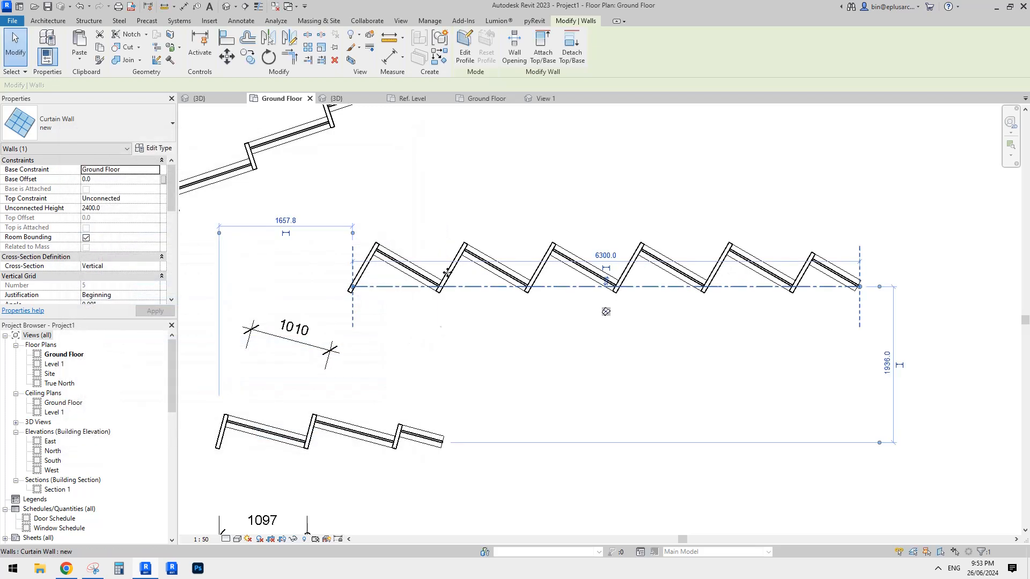
# - Add an aligned dimension across the first angled panel of the 30° wall and check its exact value
pyautogui.scroll(4, 704, 339)
pyautogui.press('d')
pyautogui.press('i')
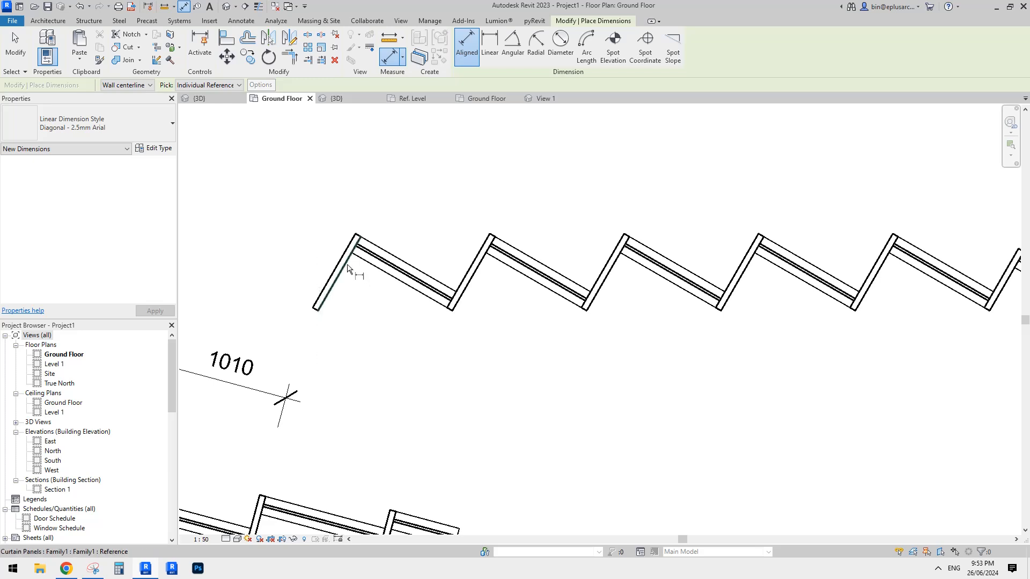
pyautogui.click(348, 264)
pyautogui.click(470, 265)
pyautogui.scroll(-2, 465, 258)
pyautogui.moveTo(461, 250); pyautogui.dragTo(448, 279, button='middle')
pyautogui.click(459, 228)
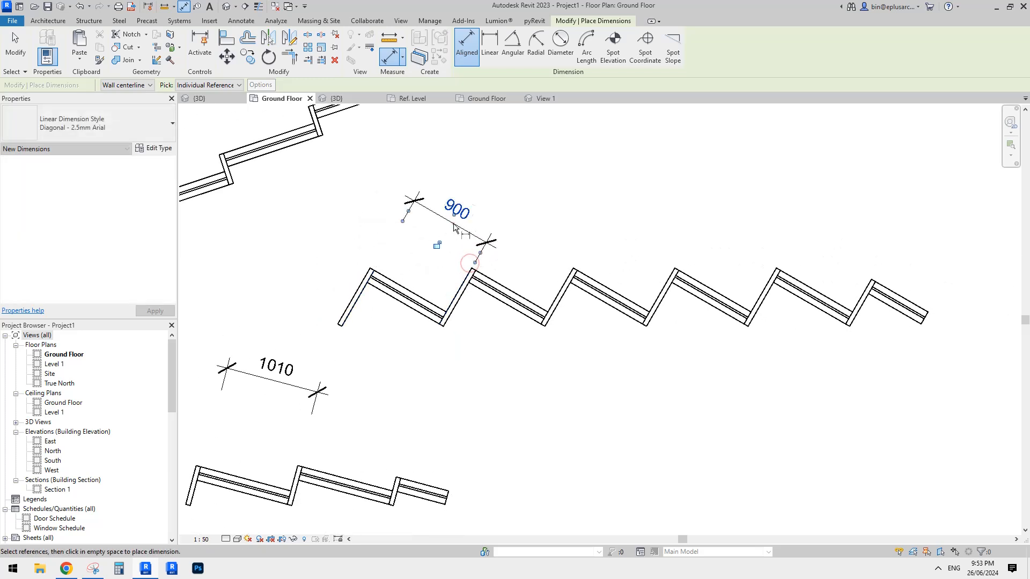
pyautogui.press('Escape')
pyautogui.press('Escape')
pyautogui.click(488, 238)
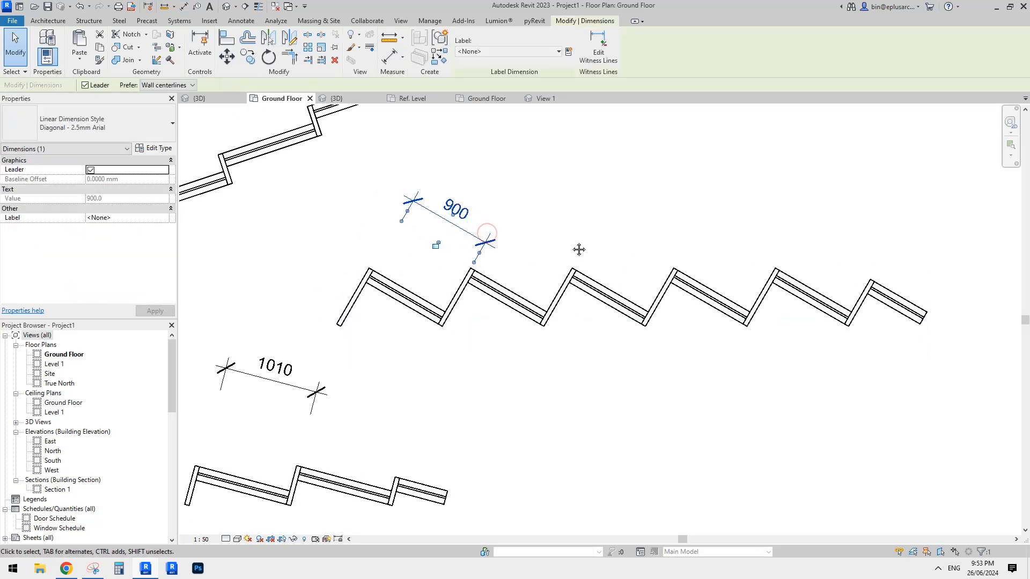
pyautogui.click(579, 249)
# - In the 3D view, draw another curtain wall of the same type about 8100 mm long, parallel to the long 19700 mm wall
pyautogui.scroll(-2, 594, 267)
pyautogui.moveTo(588, 276); pyautogui.dragTo(565, 301, button='middle')
pyautogui.scroll(-1, 547, 290)
pyautogui.scroll(-1, 539, 303)
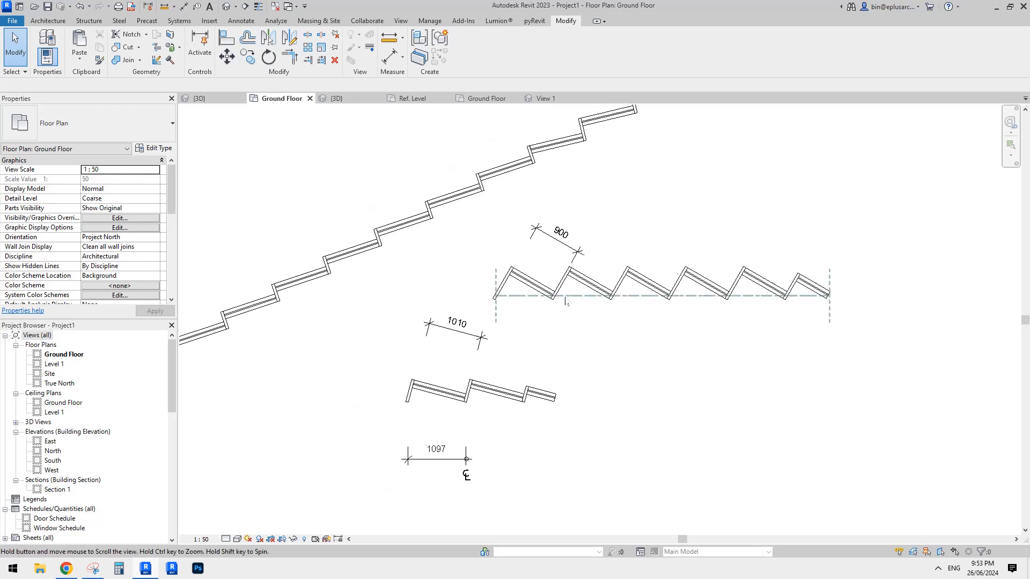
pyautogui.click(226, 8)
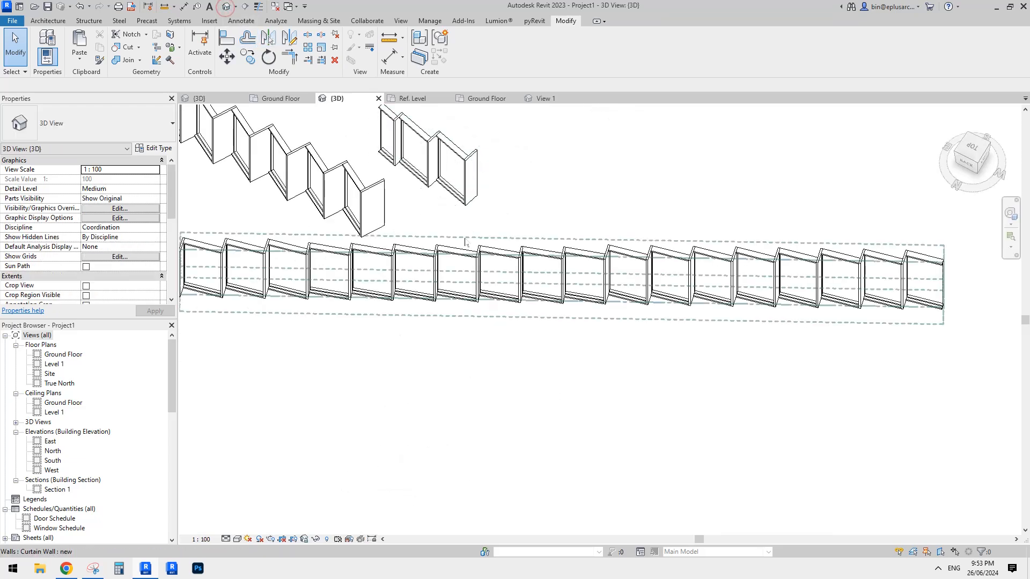
pyautogui.keyDown('shift'); pyautogui.moveTo(466, 243); pyautogui.dragTo(536, 205, button='middle'); pyautogui.keyUp('shift')
pyautogui.keyDown('shift'); pyautogui.moveTo(553, 280); pyautogui.dragTo(538, 264, button='middle'); pyautogui.keyUp('shift')
pyautogui.click(538, 265)
pyautogui.press('c')
pyautogui.press('s')
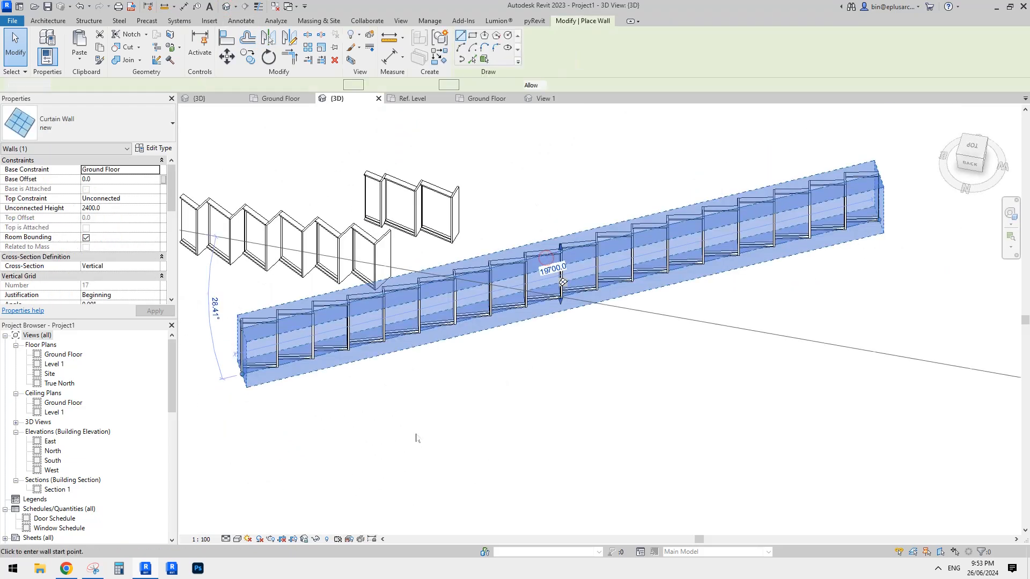
pyautogui.click(410, 435)
pyautogui.click(671, 371)
pyautogui.press('Escape')
pyautogui.press('Escape')
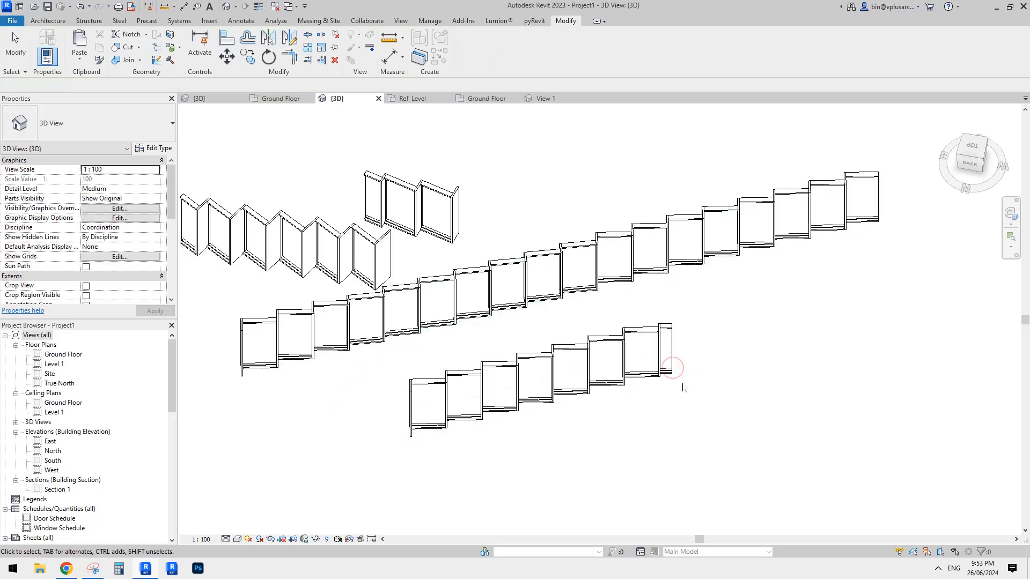
# - Examine the new curtain wall from several angles, focusing on its narrow last panel and open end
pyautogui.keyDown('shift'); pyautogui.moveTo(671, 371); pyautogui.dragTo(682, 269, button='middle'); pyautogui.keyUp('shift')
pyautogui.scroll(1, 626, 346)
pyautogui.click(626, 348)
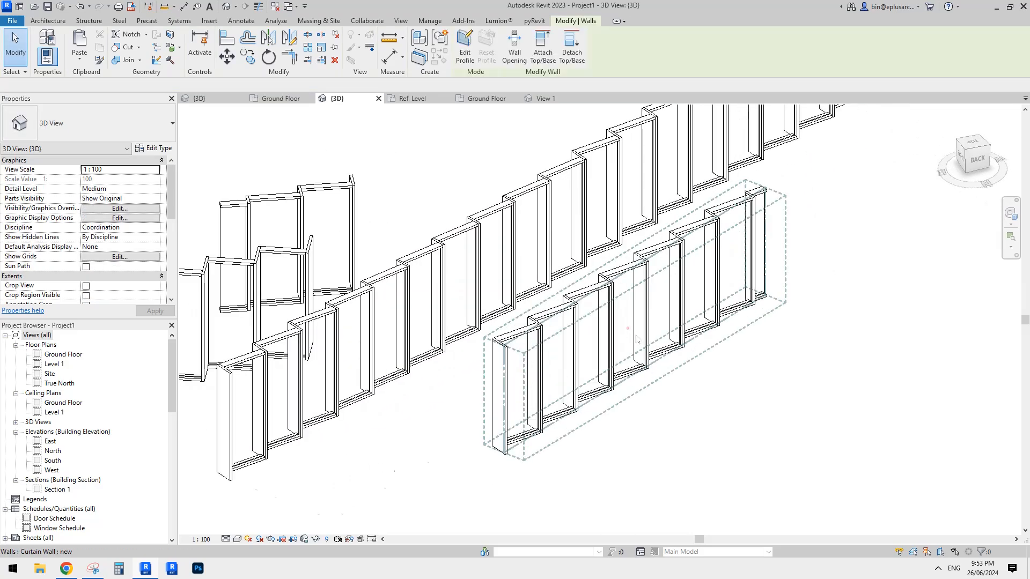
pyautogui.keyDown('shift'); pyautogui.moveTo(627, 348); pyautogui.dragTo(667, 363, button='middle'); pyautogui.keyUp('shift')
pyautogui.press('Escape')
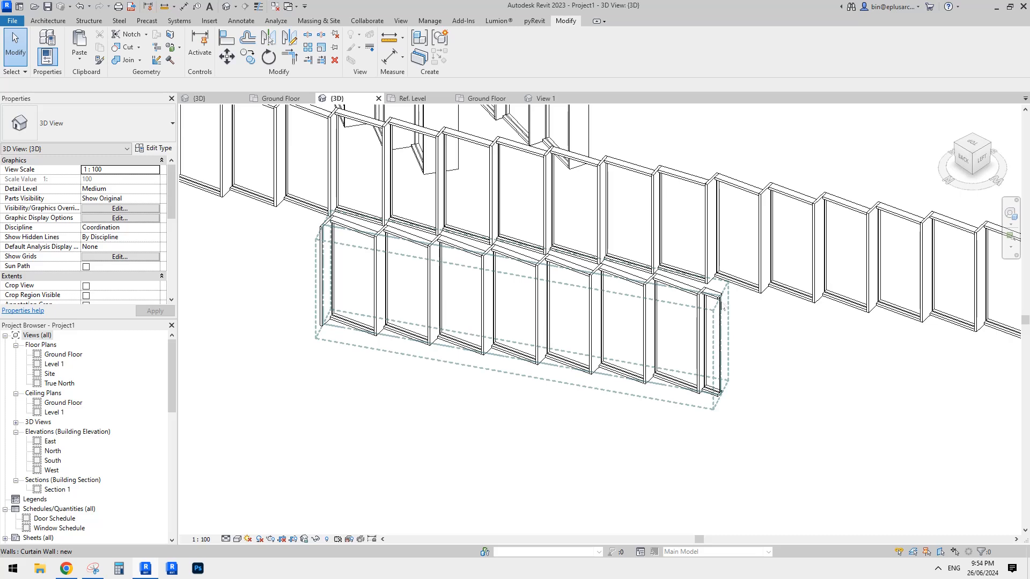
pyautogui.keyDown('shift'); pyautogui.moveTo(724, 309); pyautogui.dragTo(732, 349, button='middle'); pyautogui.keyUp('shift')
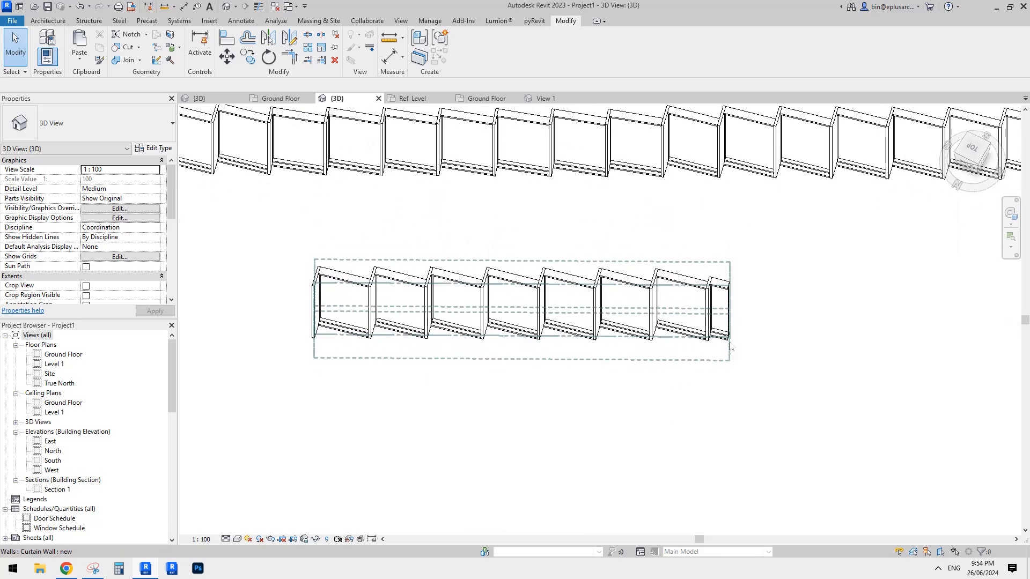
pyautogui.click(732, 338)
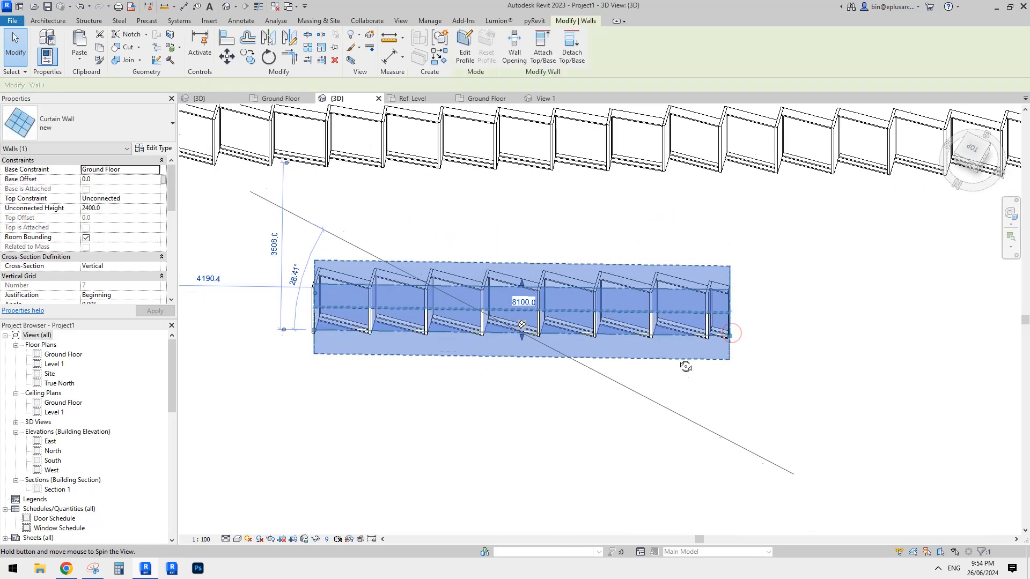
pyautogui.scroll(4, 732, 325)
pyautogui.press('Escape')
pyautogui.moveTo(709, 295); pyautogui.dragTo(629, 361, button='middle')
pyautogui.click(630, 314)
# - In the Ground Floor plan, place a 50 x 150mm Rectangular Mullion on the end grid line of the 2800 mm curtain wall
pyautogui.doubleClick(62, 355)
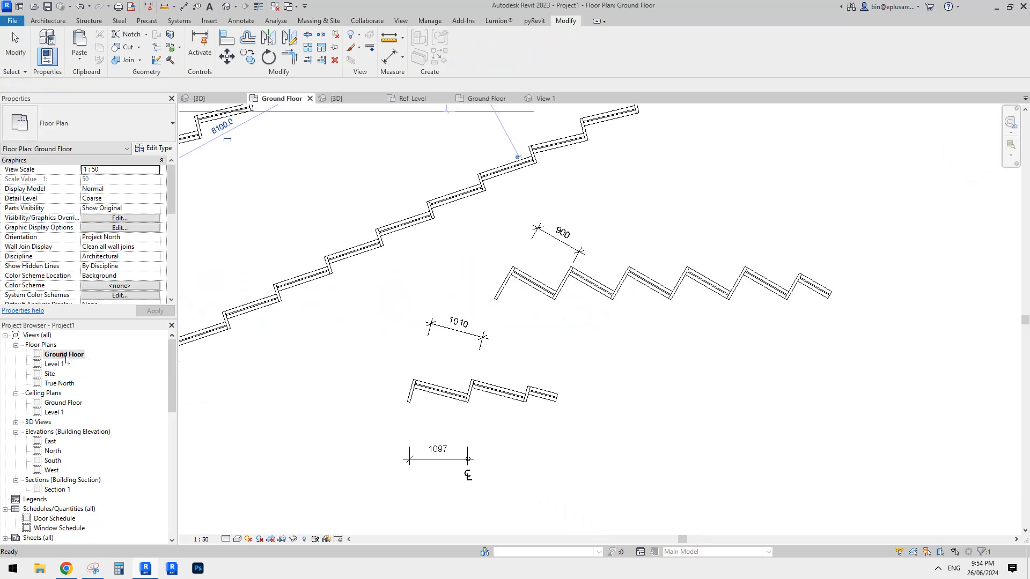
pyautogui.scroll(3, 515, 382)
pyautogui.press('Escape')
pyautogui.click(515, 382)
pyautogui.scroll(2, 515, 382)
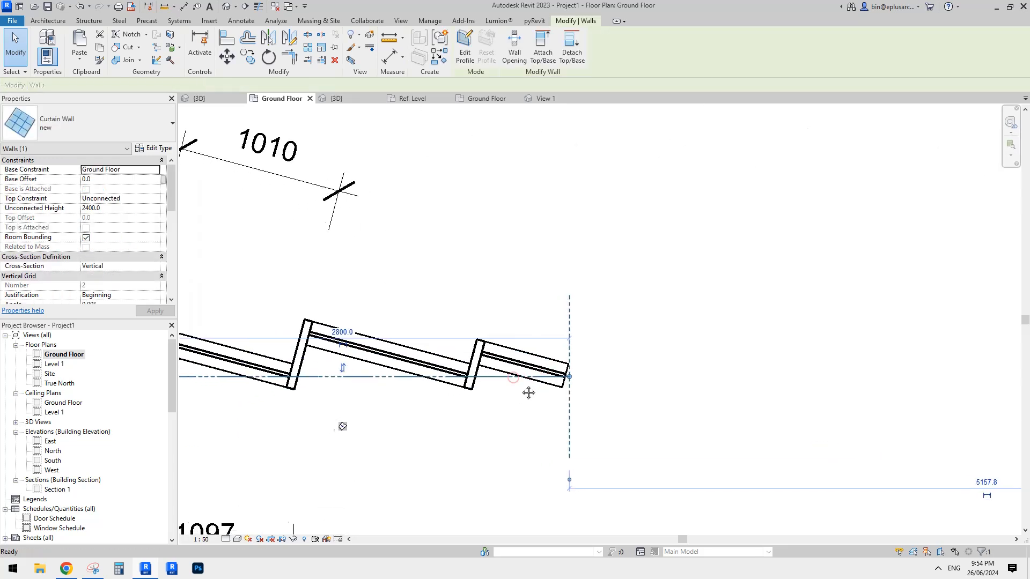
pyautogui.moveTo(569, 379); pyautogui.dragTo(587, 380, button='middle')
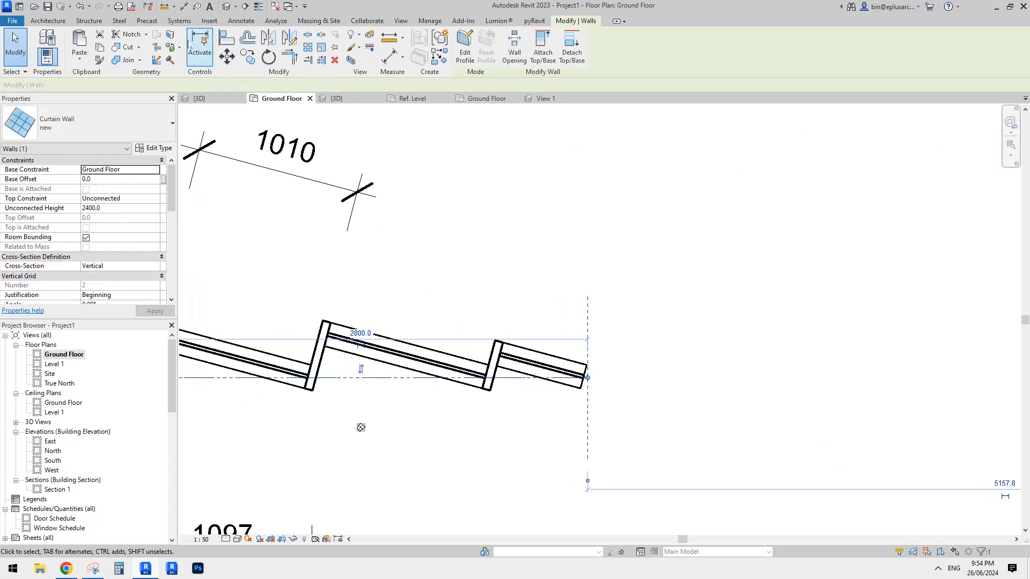
pyautogui.click(46, 21)
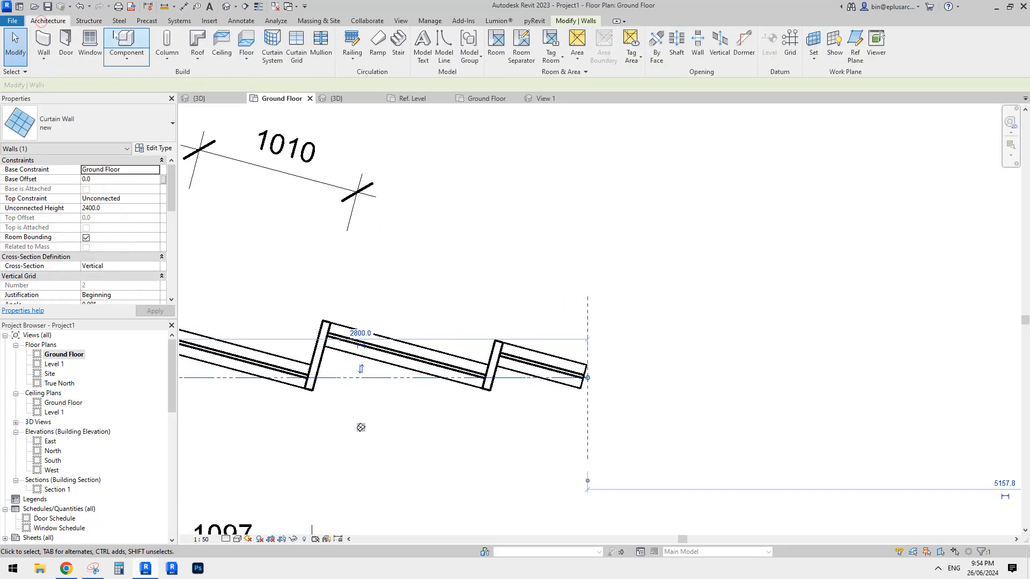
pyautogui.click(324, 45)
pyautogui.click(120, 124)
pyautogui.click(121, 122)
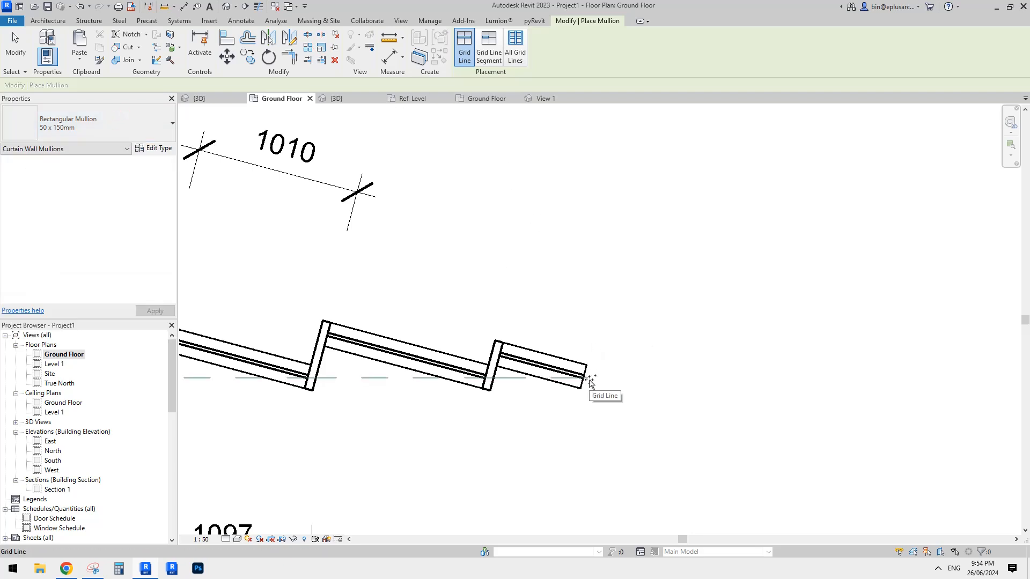
pyautogui.click(590, 380)
pyautogui.press('Escape')
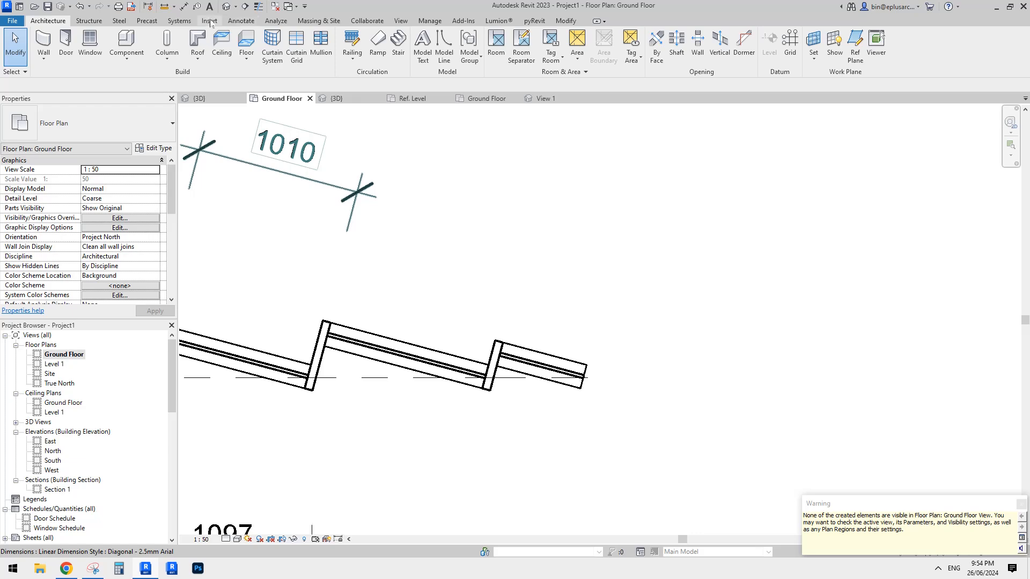
# - In the 3D view, place a 50 x 150mm Rectangular Mullion along the open end of the 8100 mm curtain wall
pyautogui.click(226, 6)
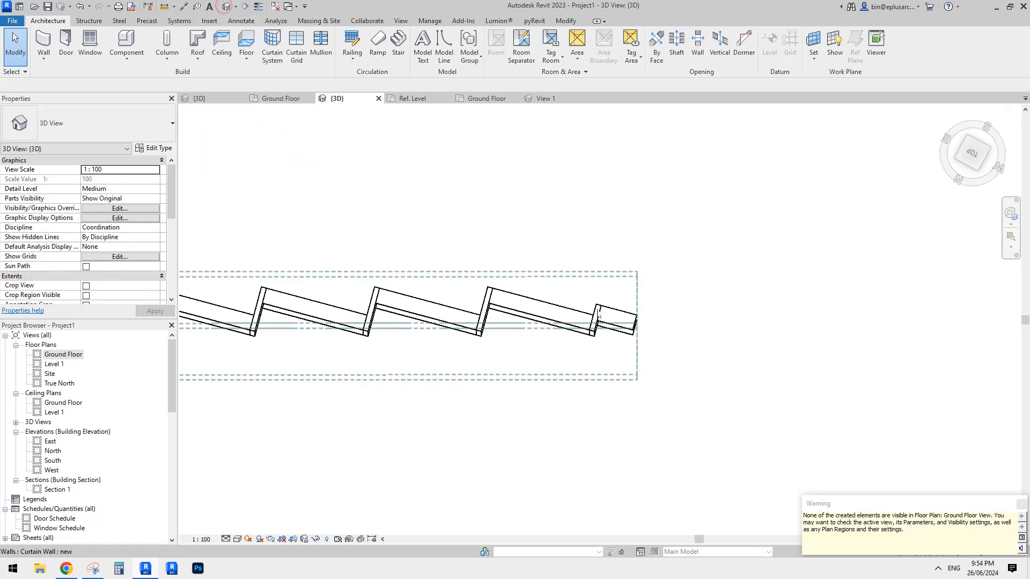
pyautogui.moveTo(574, 277)
pyautogui.keyDown('shift'); pyautogui.mouseDown(button='middle')
pyautogui.moveTo(561, 173)
pyautogui.moveTo(585, 266)
pyautogui.mouseUp(button='middle'); pyautogui.keyUp('shift')
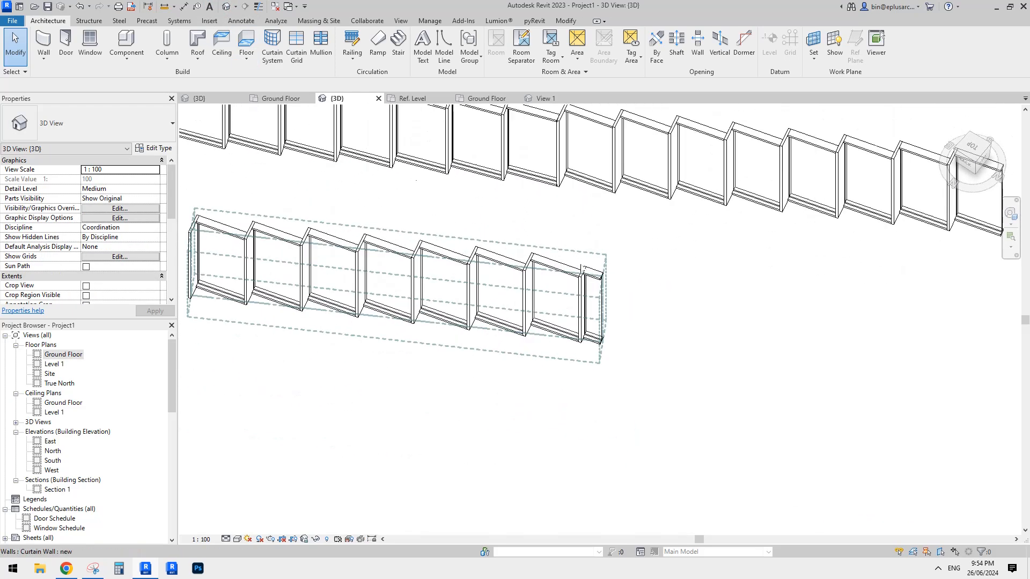
pyautogui.scroll(2, 603, 257)
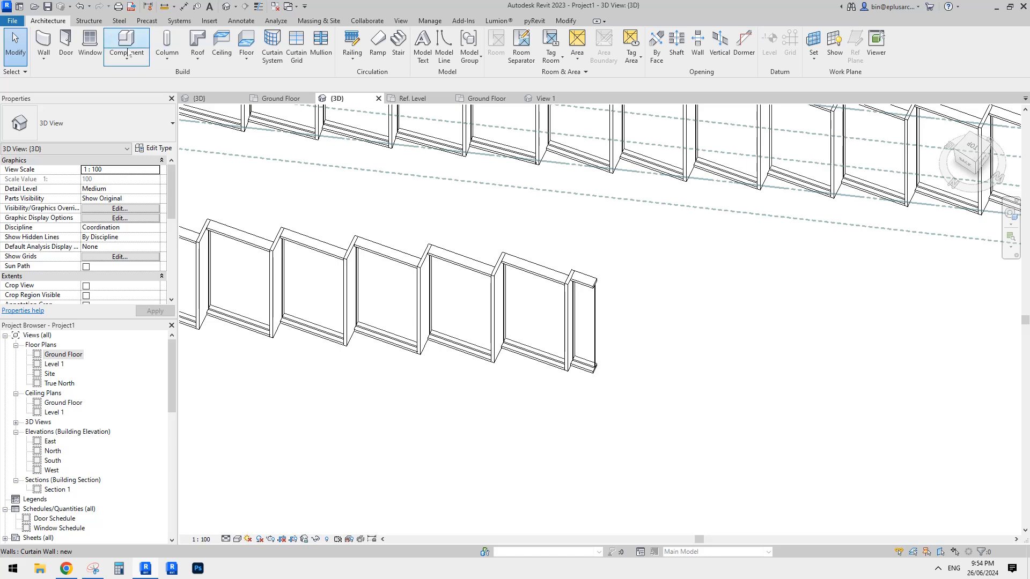
pyautogui.click(321, 46)
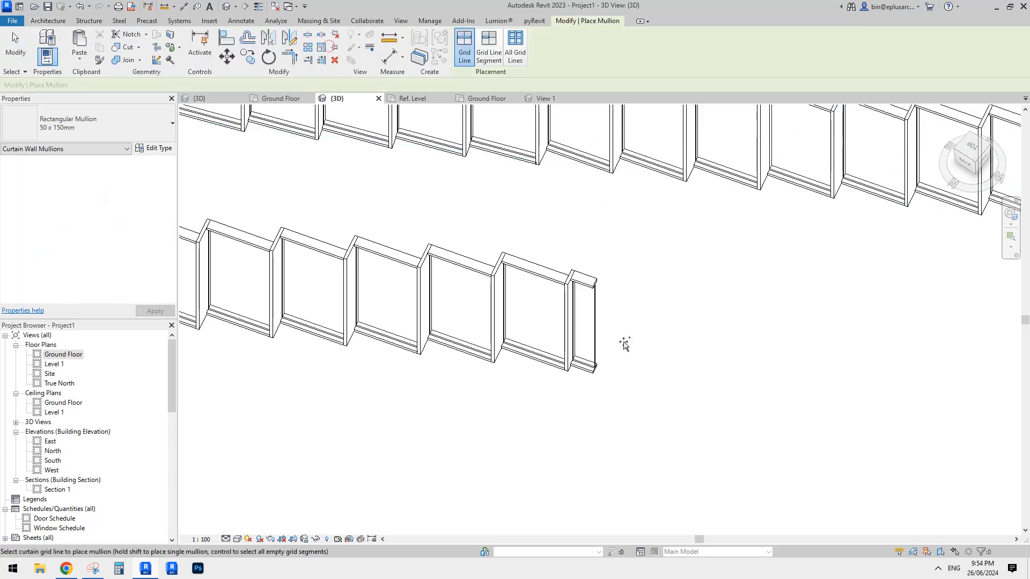
pyautogui.press('Escape')
pyautogui.press('Escape')
pyautogui.scroll(3, 625, 340)
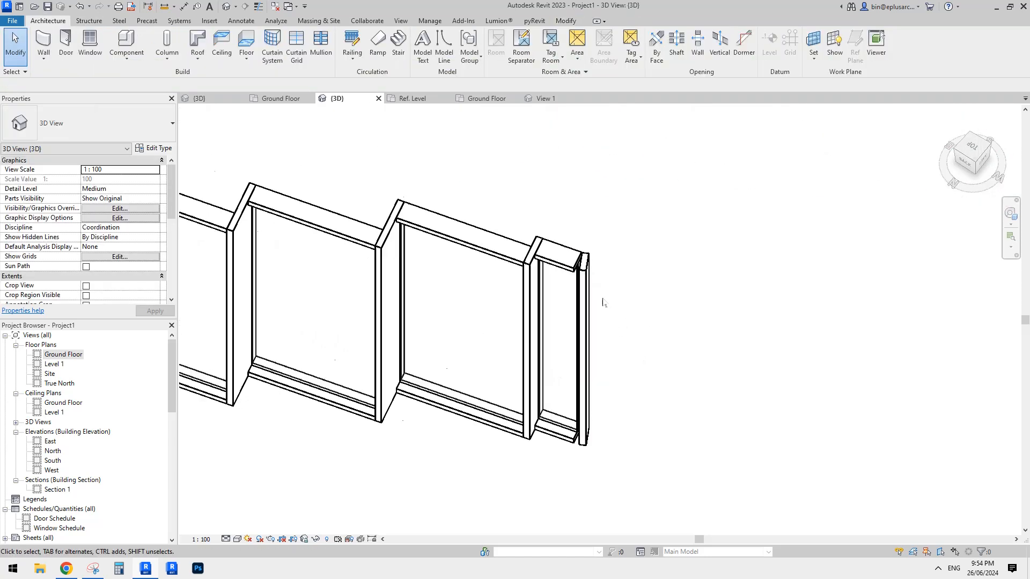
# - In the Ground Floor plan, examine how the 8100 mm wall's end mullion meets the last angled panel
pyautogui.doubleClick(63, 355)
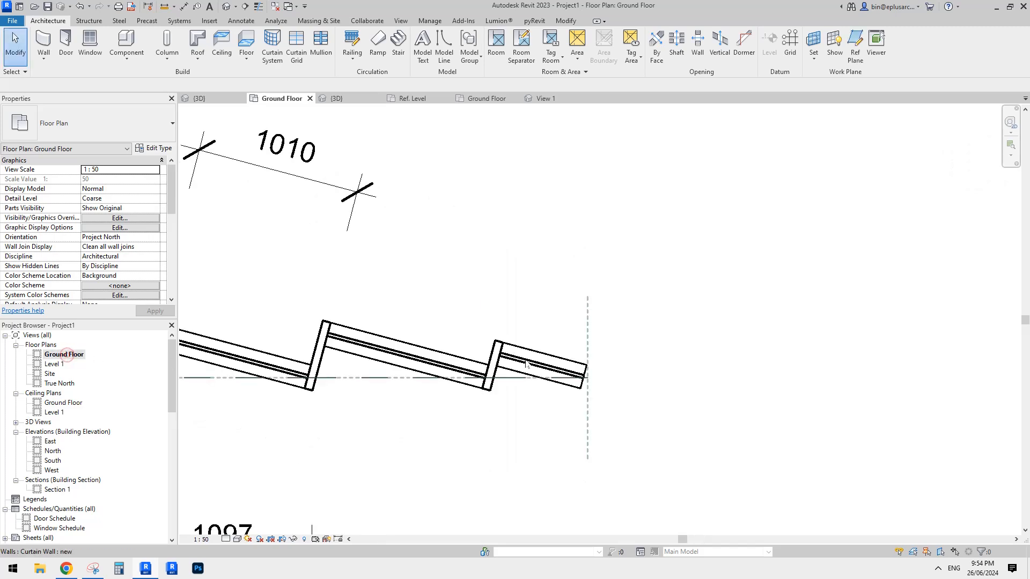
pyautogui.scroll(-4, 536, 359)
pyautogui.scroll(-1, 572, 351)
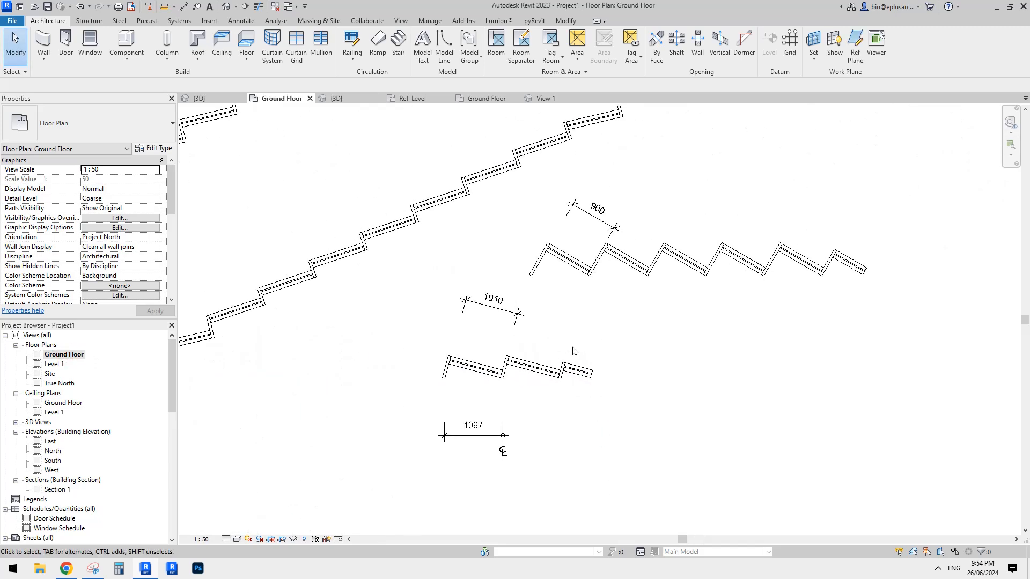
pyautogui.scroll(-1, 557, 348)
pyautogui.moveTo(560, 355); pyautogui.dragTo(729, 370, button='middle')
pyautogui.scroll(3, 353, 247)
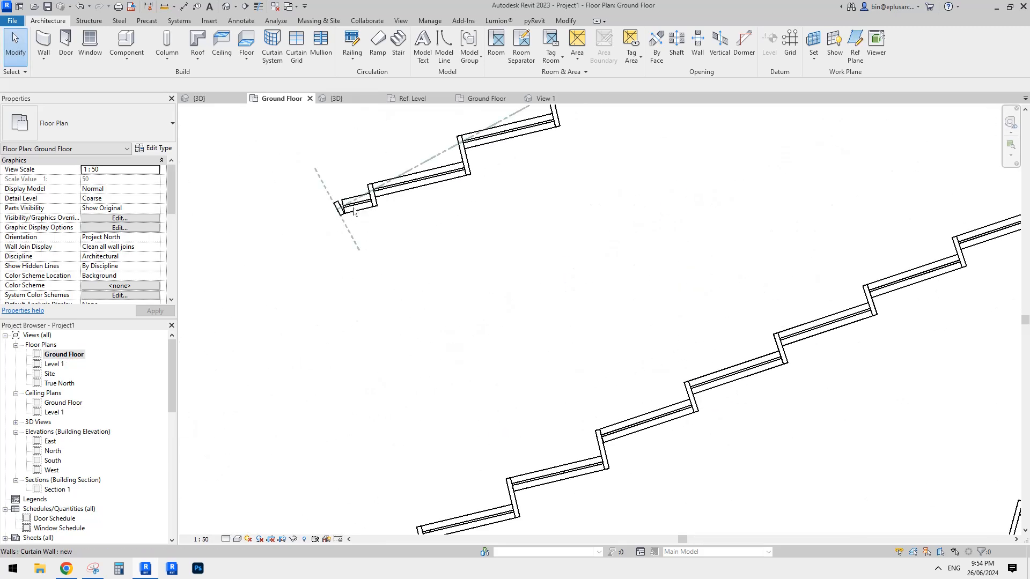
pyautogui.scroll(5, 354, 213)
pyautogui.click(428, 277)
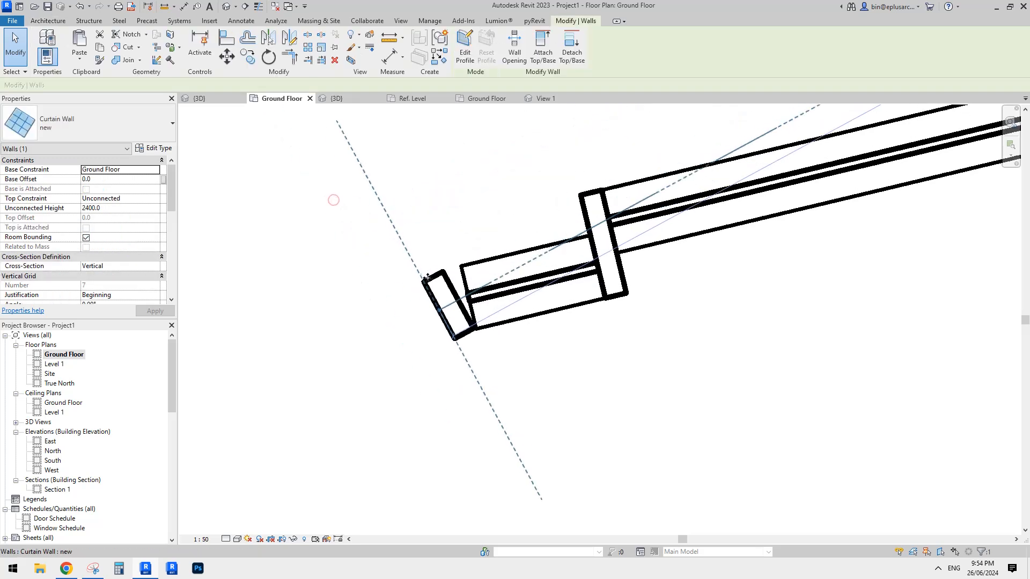
pyautogui.scroll(1, 429, 270)
pyautogui.press('Escape')
pyautogui.click(454, 285)
pyautogui.press('Escape')
pyautogui.click(454, 283)
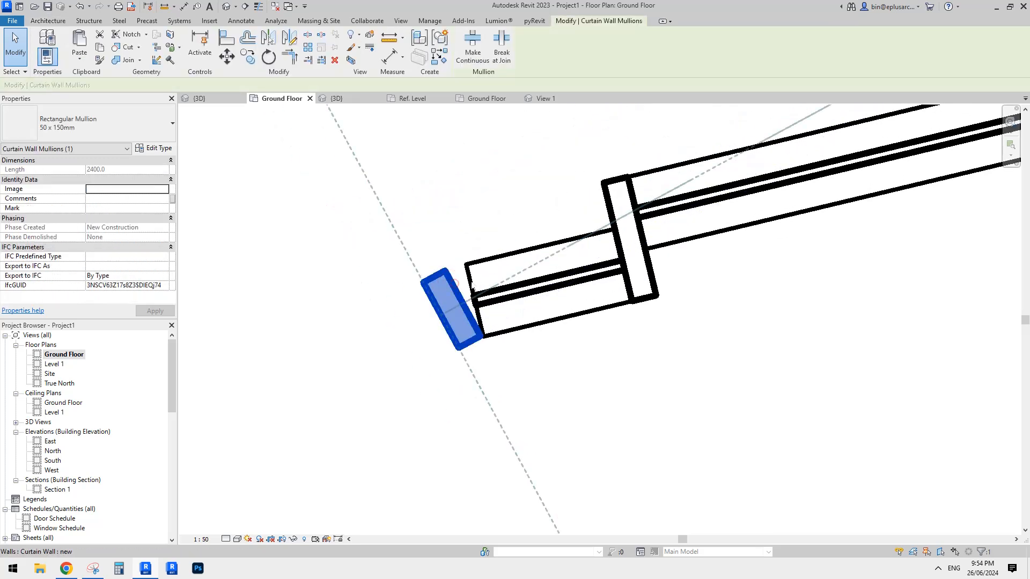
pyautogui.moveTo(466, 292); pyautogui.dragTo(467, 297, button='middle')
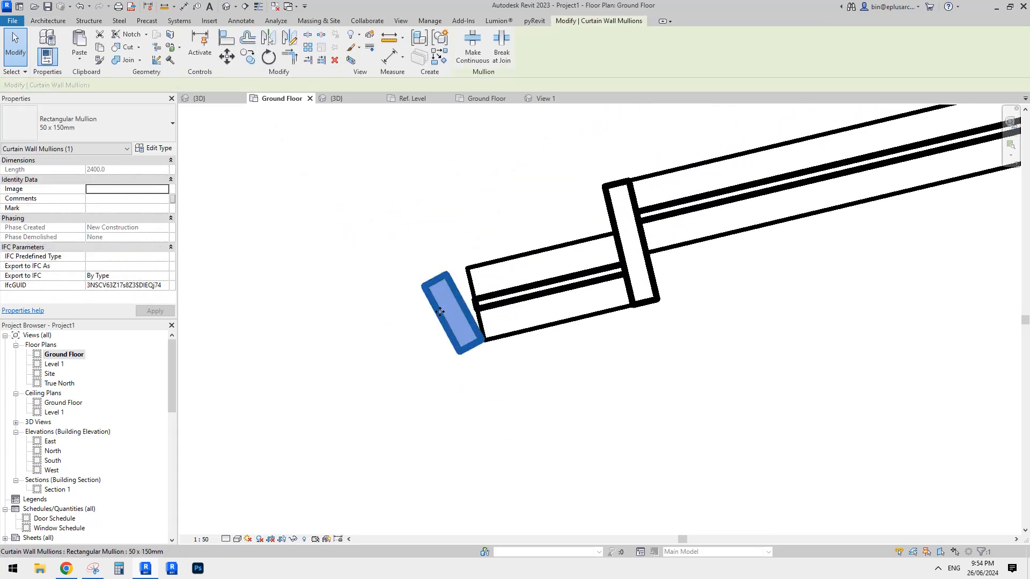
pyautogui.press('Tab')
pyautogui.click(572, 282)
pyautogui.click(421, 264)
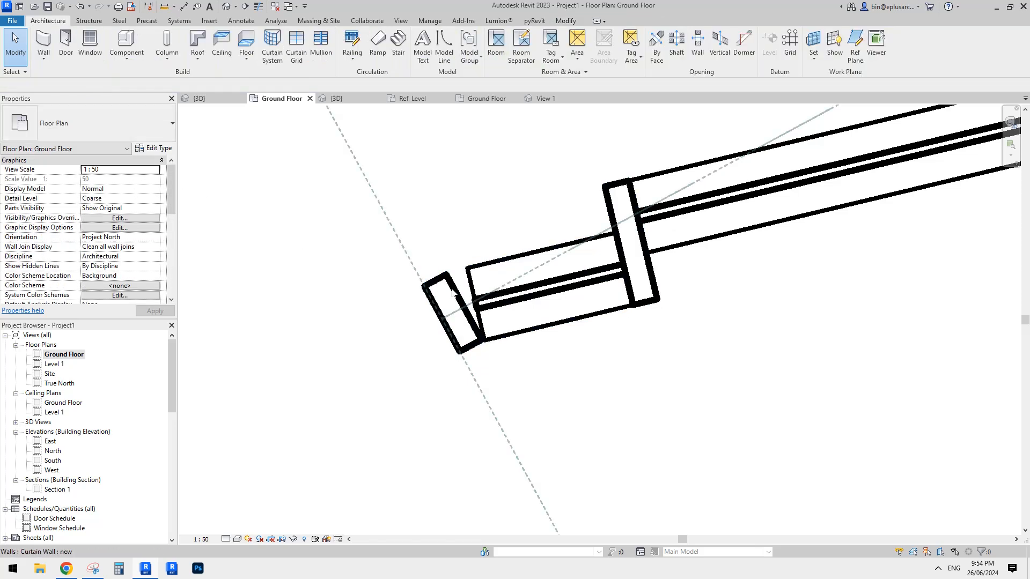
# - Duplicate the 8100 mm wall's end mullion type under the suggested name and set its angle to 15°
pyautogui.click(455, 288)
pyautogui.click(156, 150)
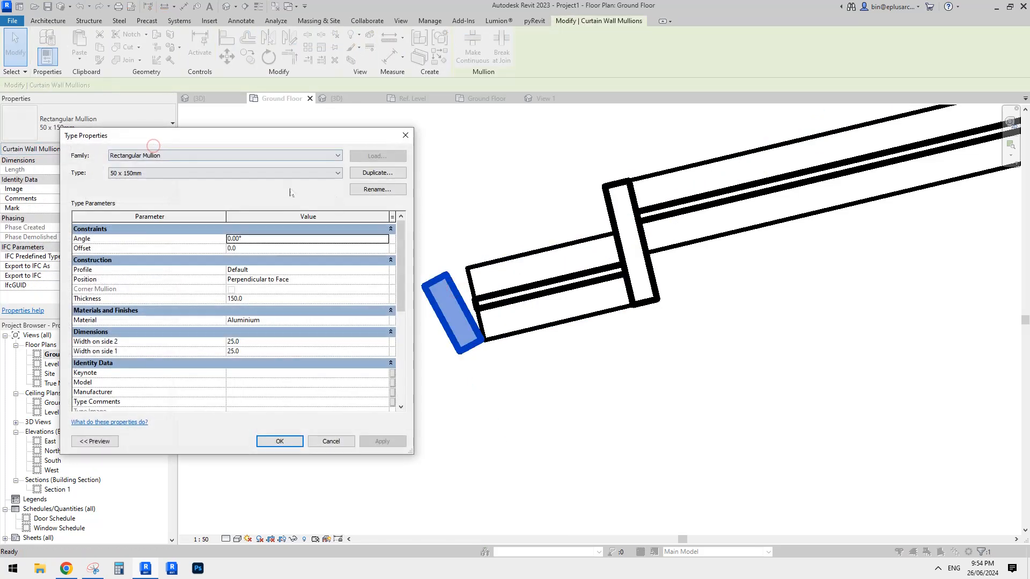
pyautogui.click(385, 174)
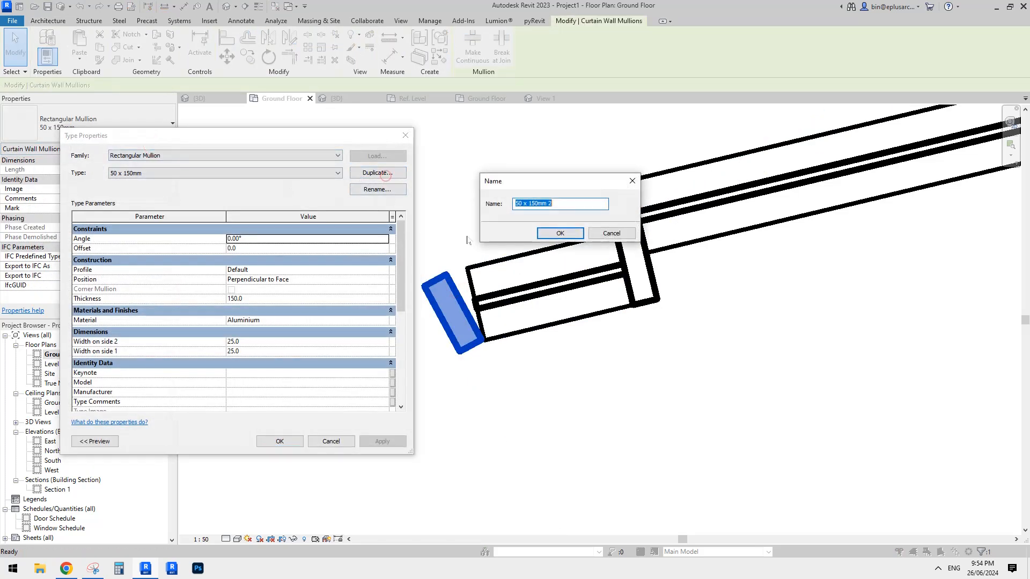
pyautogui.click(562, 234)
pyautogui.click(261, 239)
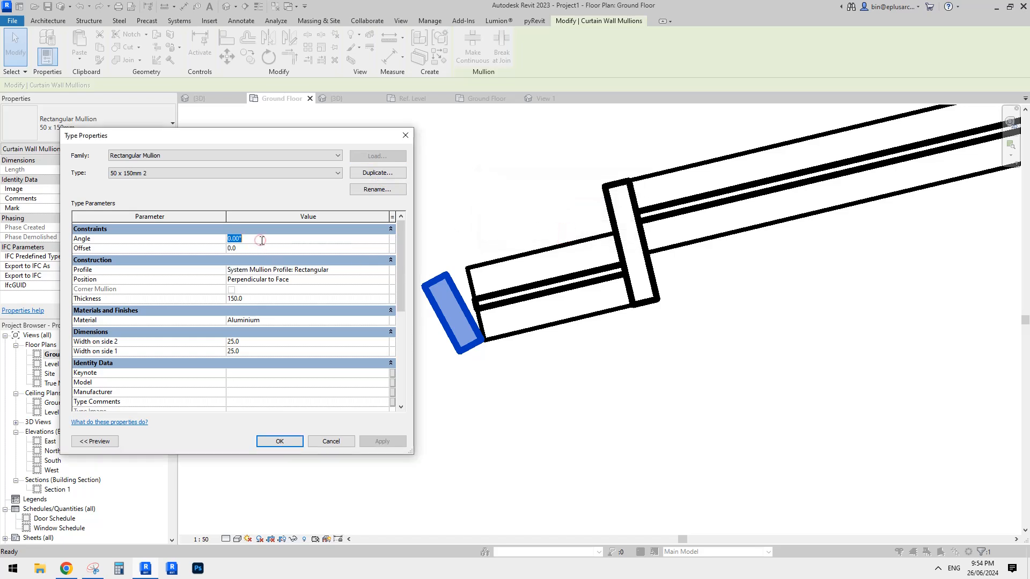
pyautogui.click(379, 440)
pyautogui.click(293, 438)
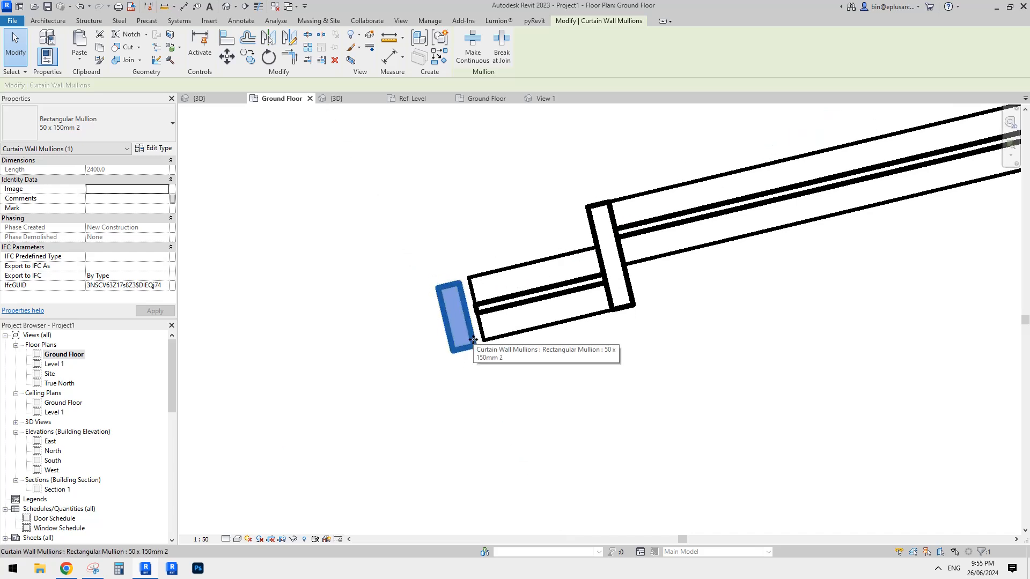
# - Try an offset of 10 for the duplicated end mullion type, and settle on an offset of -20
pyautogui.click(153, 148)
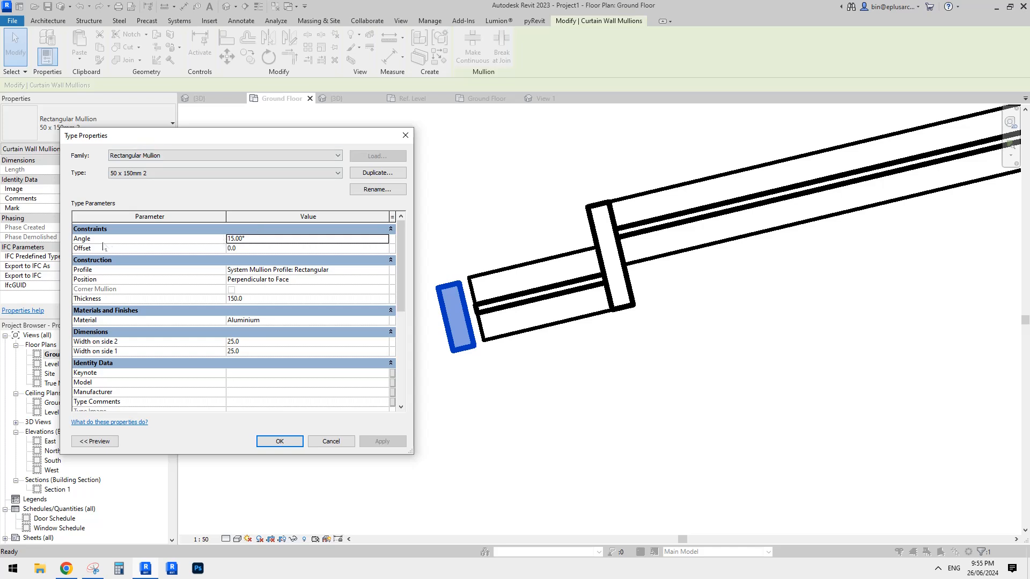
pyautogui.click(242, 248)
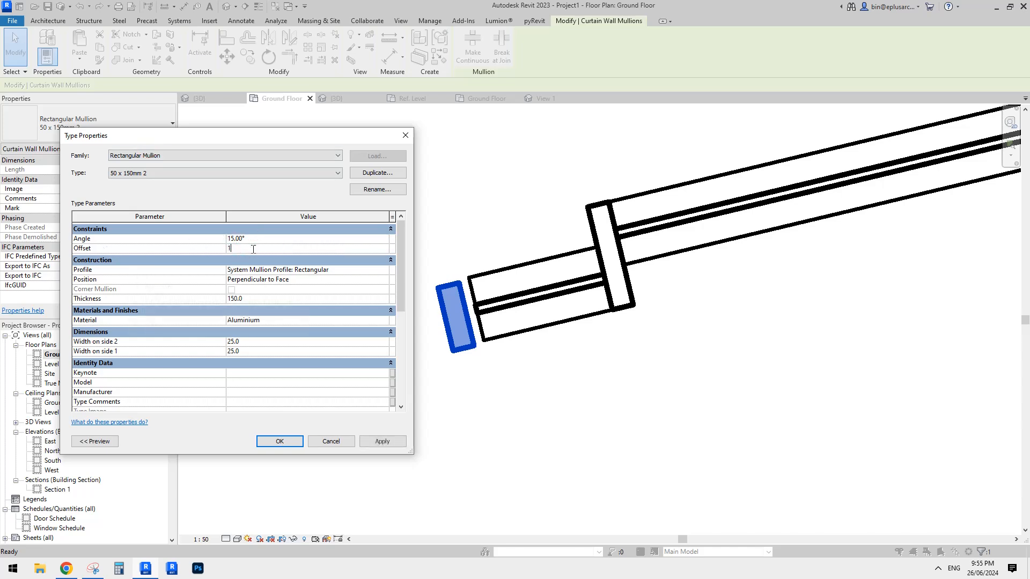
pyautogui.click(390, 444)
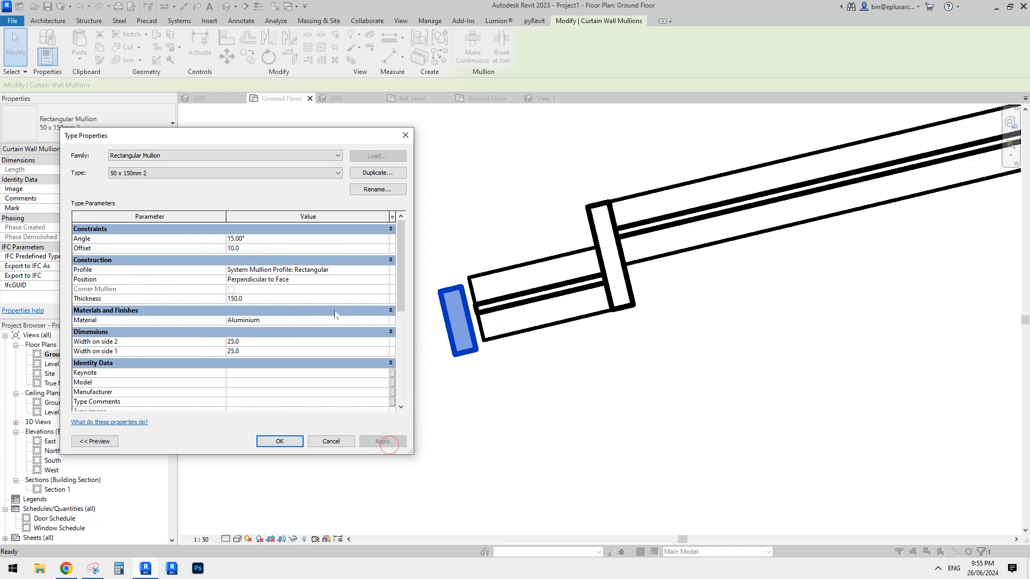
pyautogui.click(265, 248)
pyautogui.click(384, 441)
pyautogui.click(258, 249)
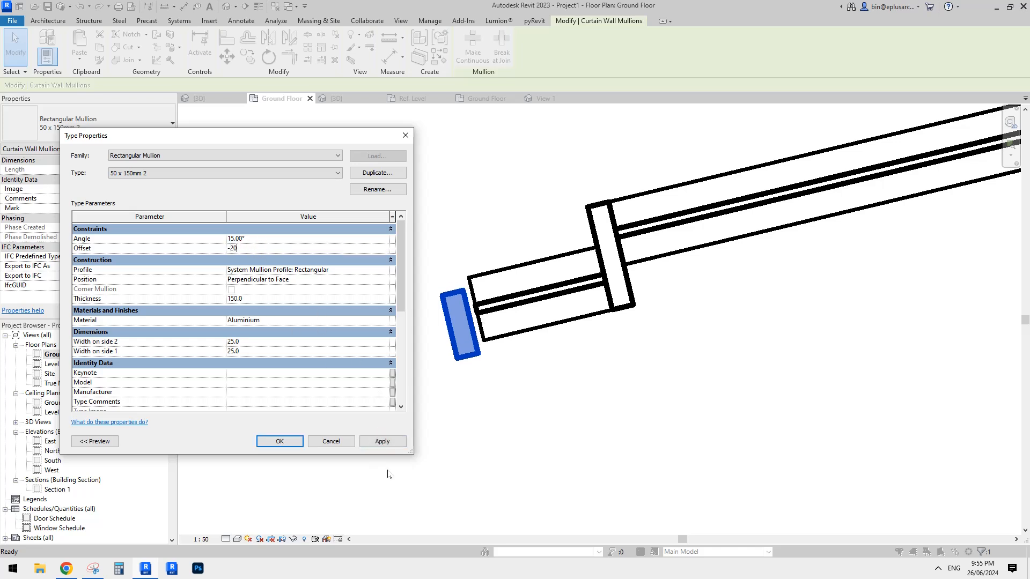
pyautogui.click(384, 441)
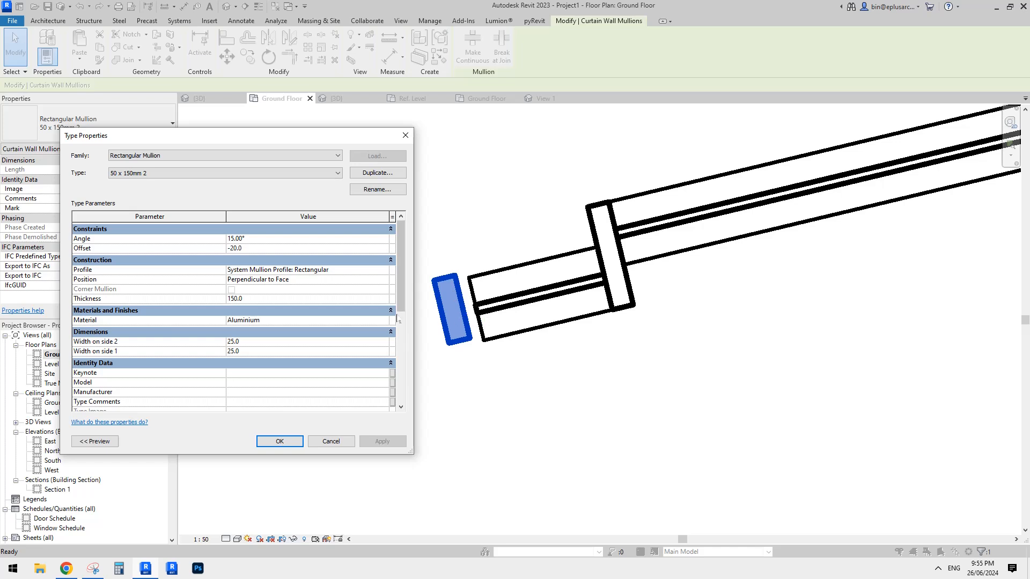
pyautogui.scroll(-3, 284, 354)
pyautogui.scroll(3, 300, 343)
pyautogui.click(331, 441)
pyautogui.press('Escape')
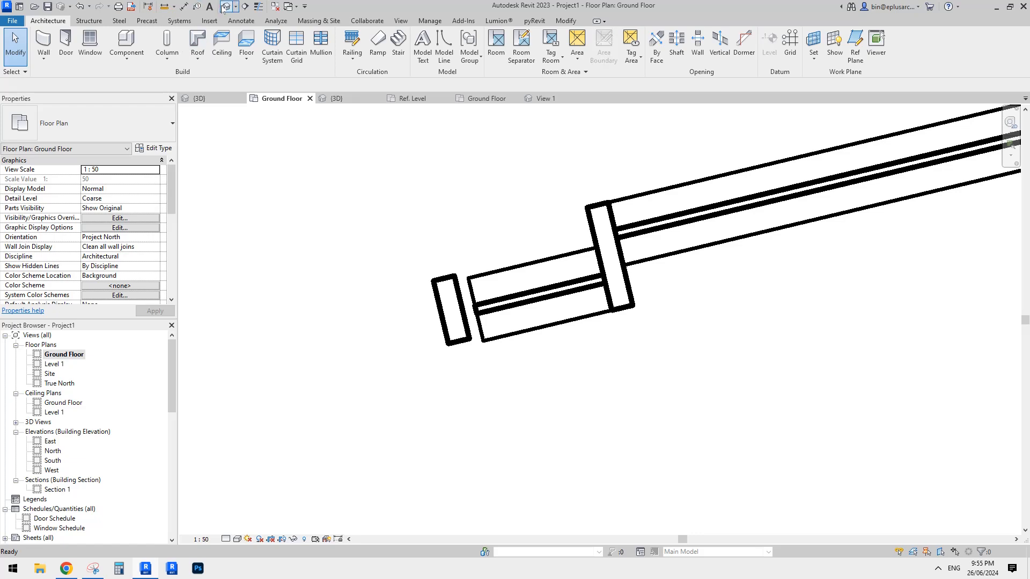
# - In the 3D view, examine how the rotated end mullion sits against the narrow last panel of the 8100 mm wall
pyautogui.click(223, 8)
pyautogui.scroll(-3, 489, 305)
pyautogui.scroll(5, 493, 274)
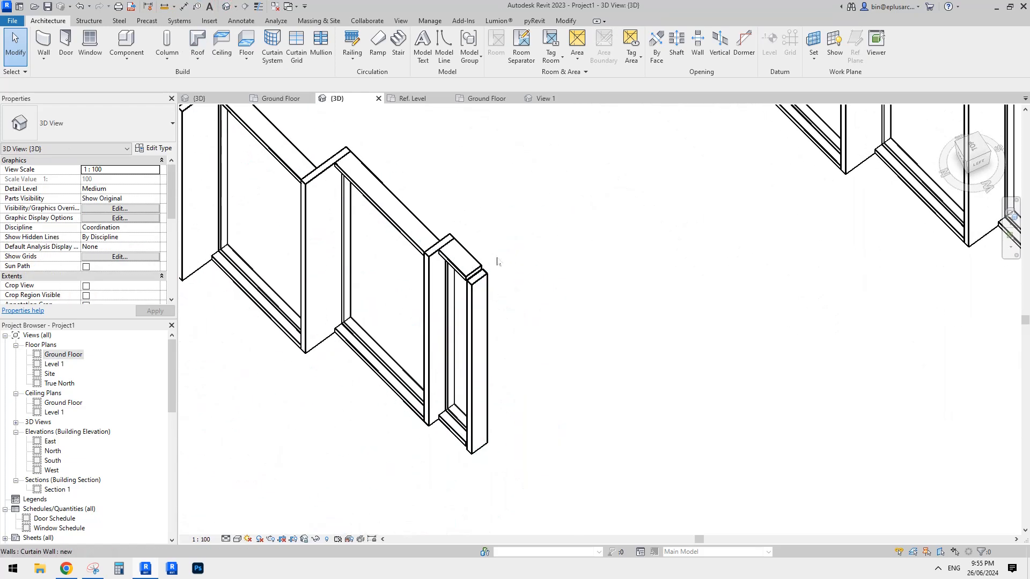
pyautogui.scroll(-1, 541, 317)
pyautogui.moveTo(550, 320); pyautogui.dragTo(625, 305, button='middle')
pyautogui.click(526, 294)
pyautogui.press('Escape')
# - Examine the 8100 mm curtain wall alongside the other angled-panel walls from several angles
pyautogui.scroll(-2, 589, 290)
pyautogui.moveTo(525, 241); pyautogui.dragTo(675, 332, button='middle')
pyautogui.scroll(-1, 608, 317)
pyautogui.moveTo(608, 317); pyautogui.dragTo(659, 347, button='middle')
pyautogui.scroll(-2, 678, 327)
pyautogui.click(676, 321)
pyautogui.scroll(3, 649, 325)
pyautogui.scroll(-3, 659, 322)
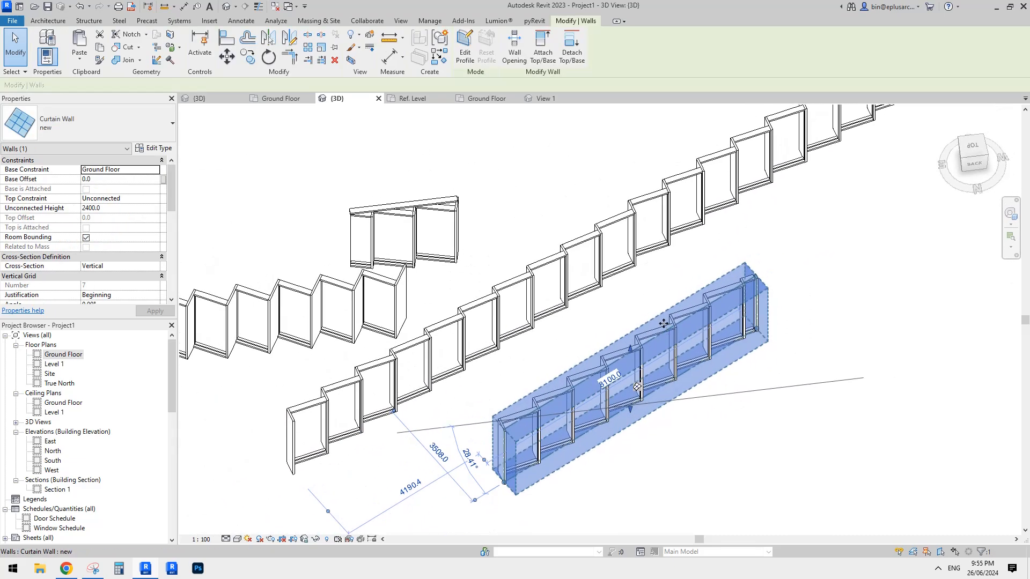
pyautogui.click(663, 284)
pyautogui.keyDown('shift'); pyautogui.moveTo(671, 290); pyautogui.dragTo(653, 309, button='middle'); pyautogui.keyUp('shift')
pyautogui.click(633, 295)
pyautogui.click(626, 288)
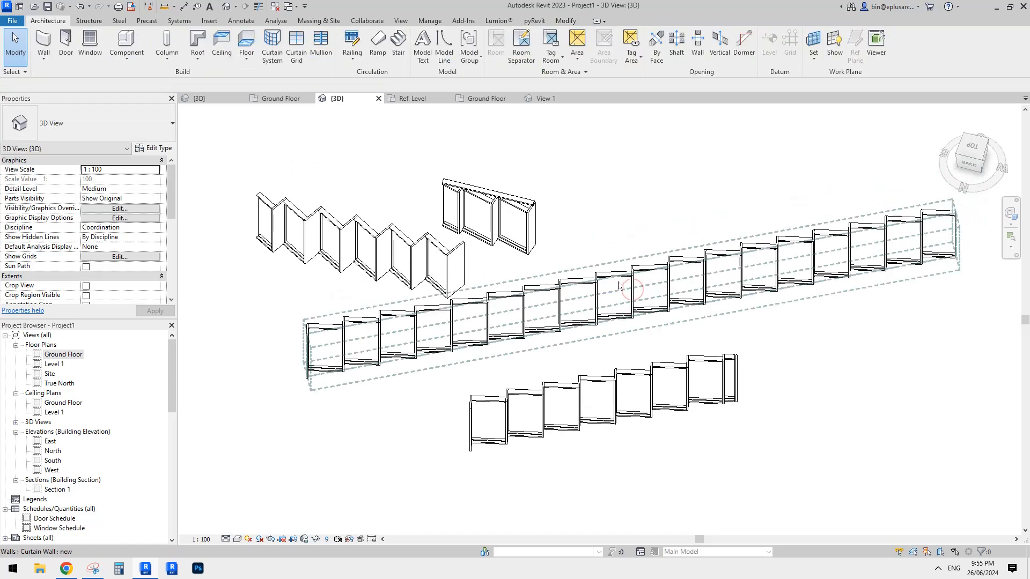
pyautogui.keyDown('shift'); pyautogui.moveTo(614, 279); pyautogui.dragTo(659, 264, button='middle'); pyautogui.keyUp('shift')
pyautogui.click(622, 230)
pyautogui.keyDown('shift'); pyautogui.moveTo(621, 234); pyautogui.dragTo(726, 277, button='middle'); pyautogui.keyUp('shift')
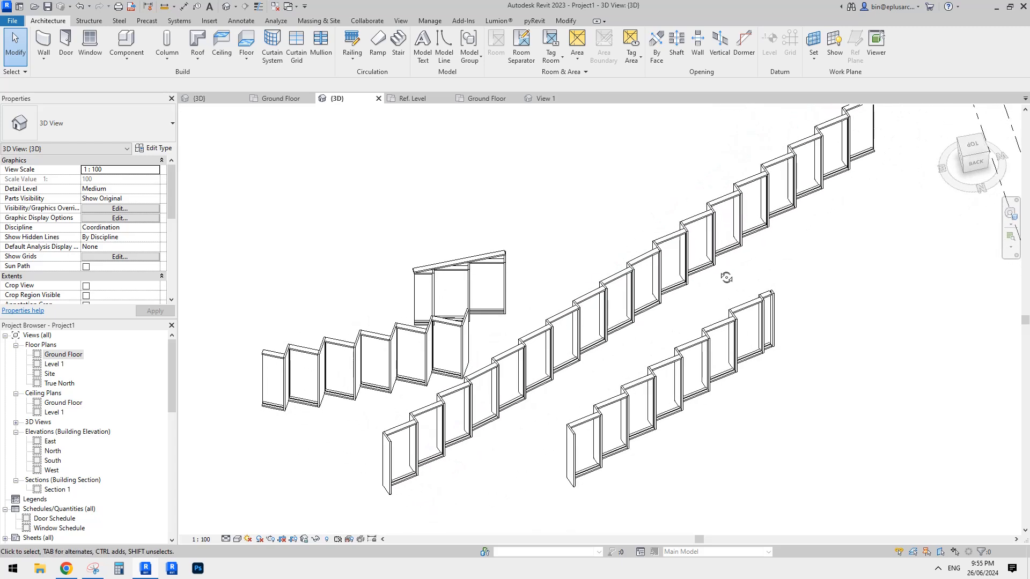